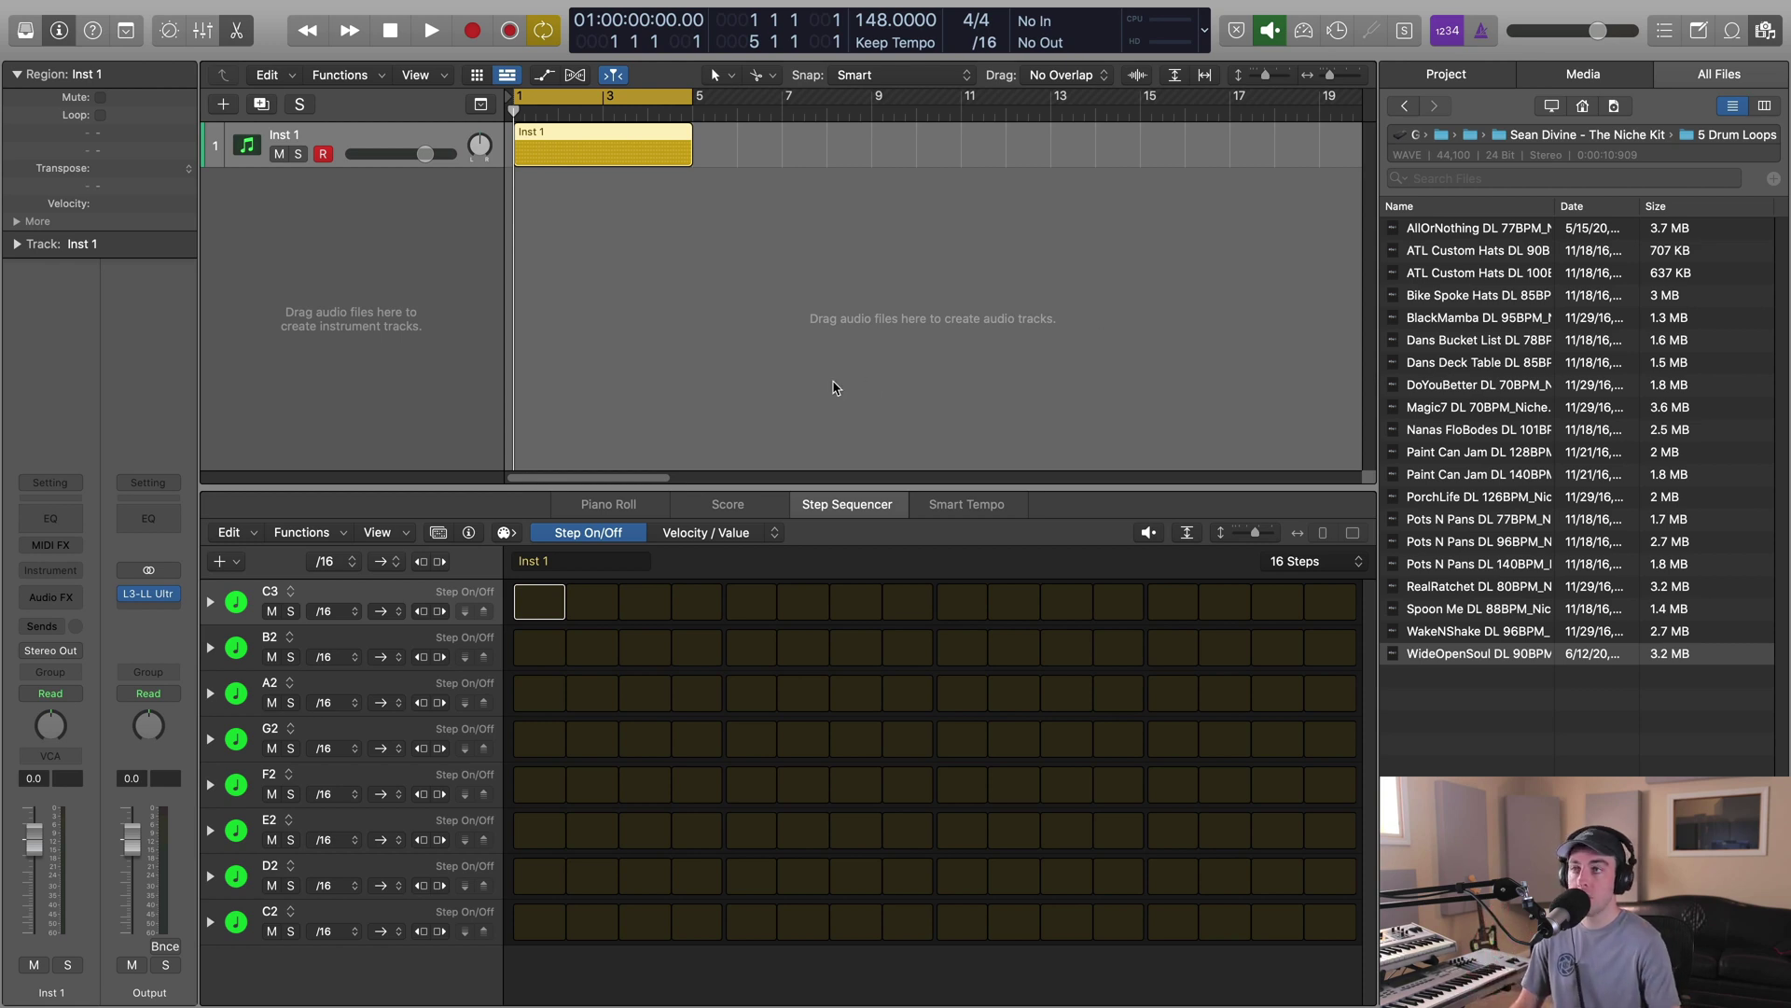
Load The 336 Kick_336 sample onto the Inst 1 track as the first pad of a Drum Machine Designer kit.
key("Tab")
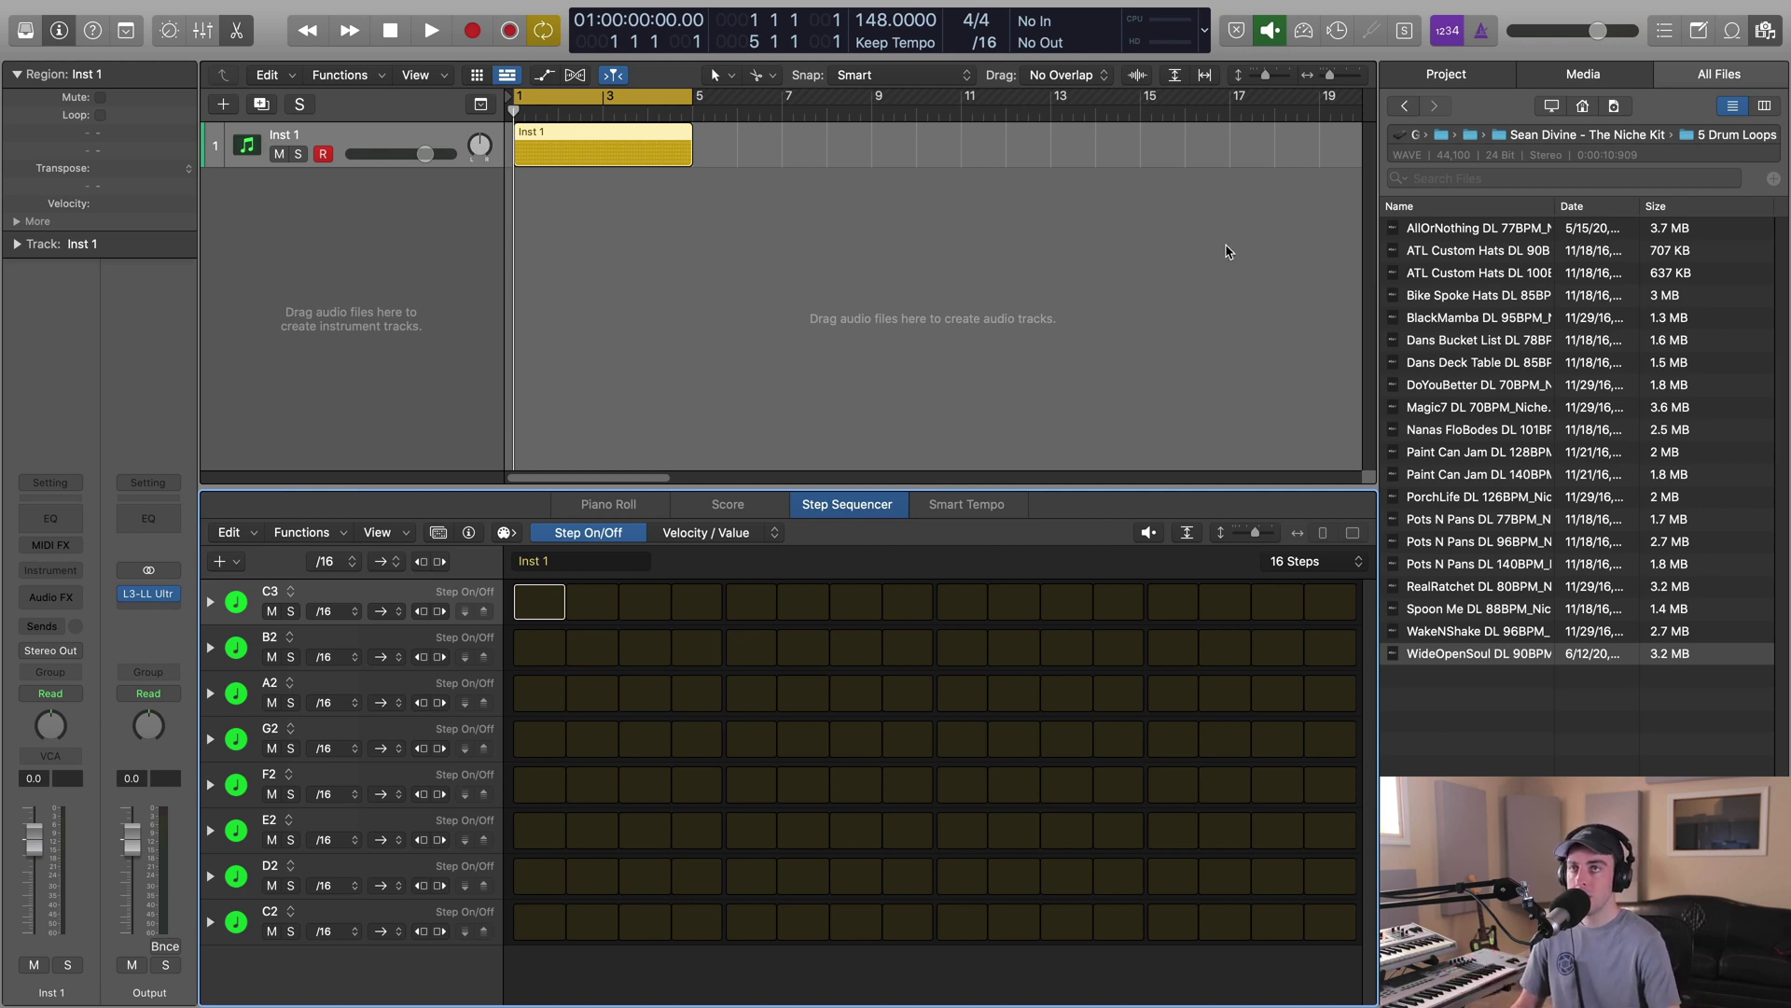
left_click(1404, 106)
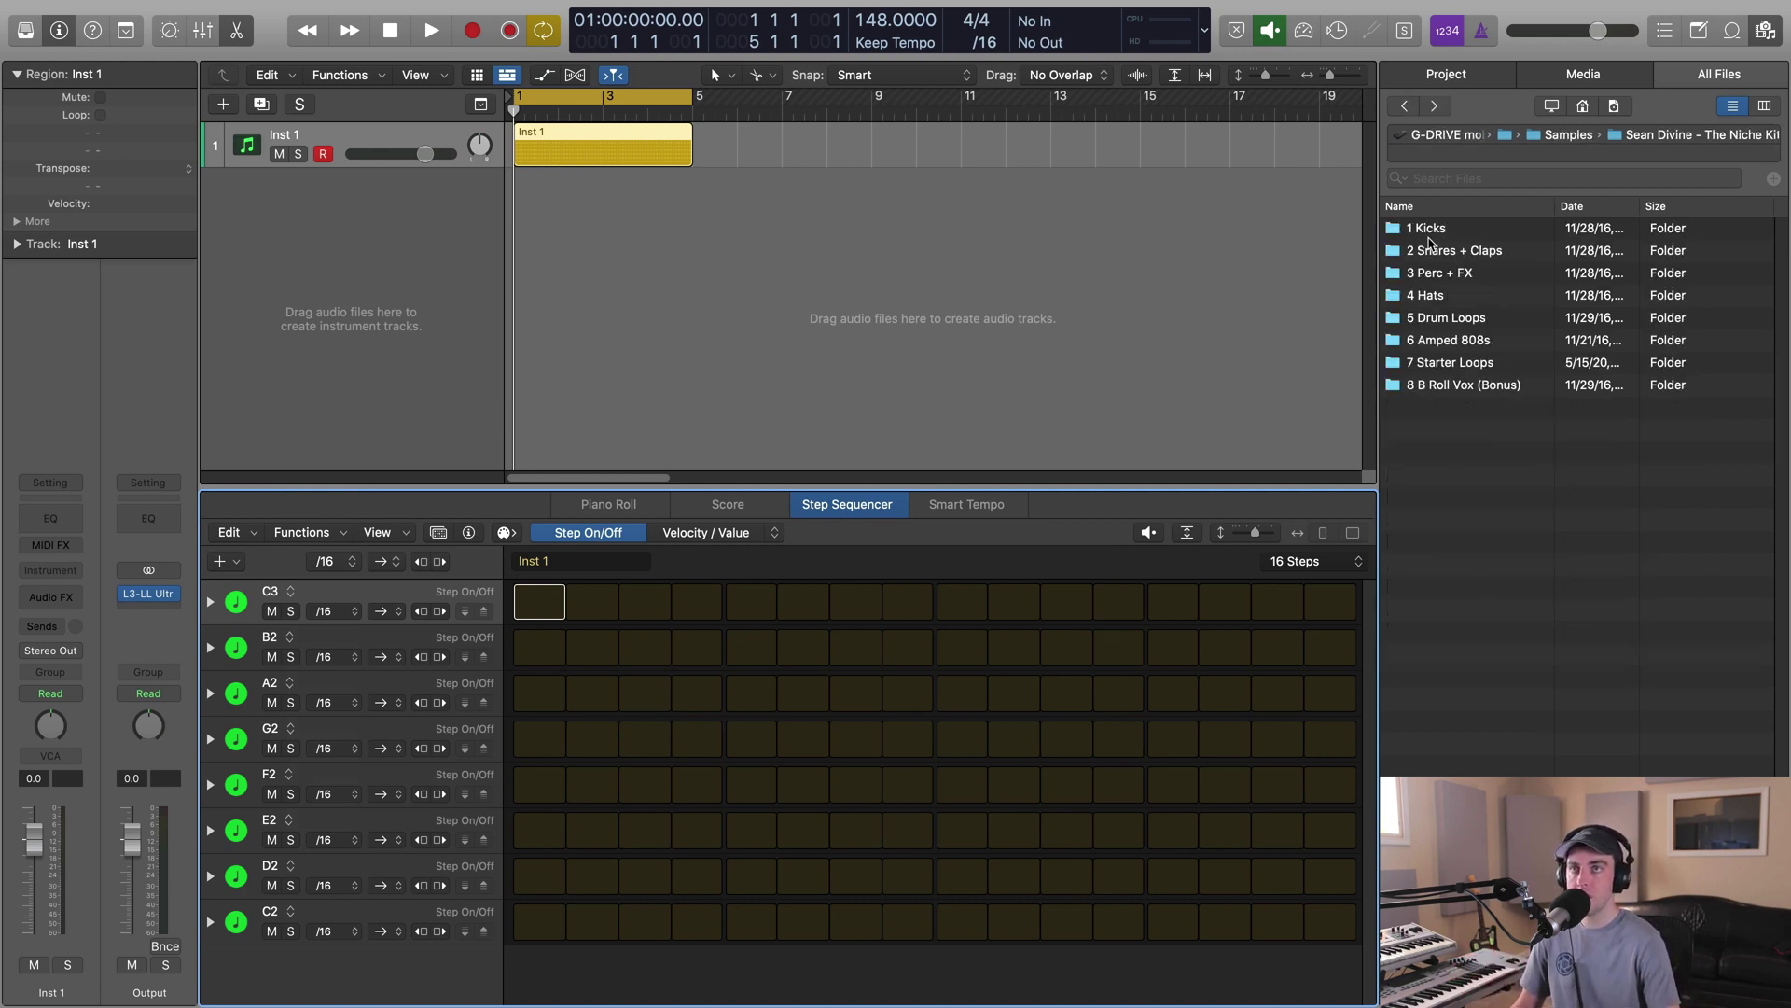
double_click(1440, 231)
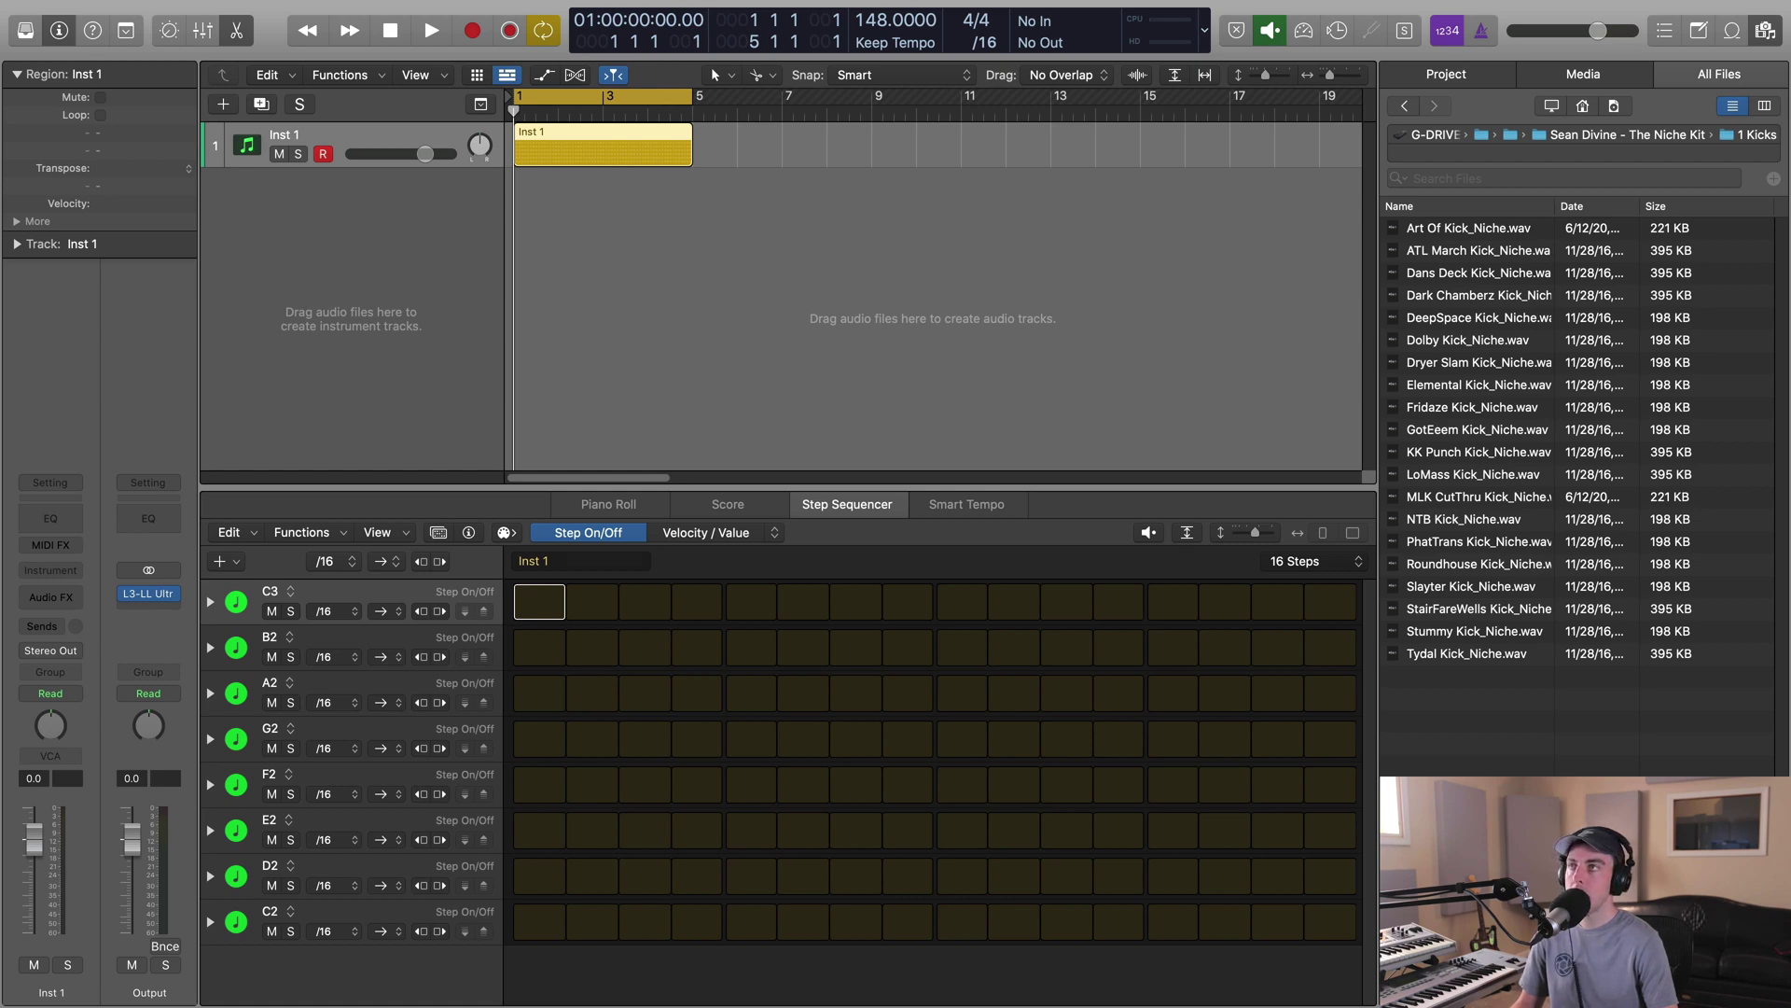
left_click_drag(1790, 251, 345, 215)
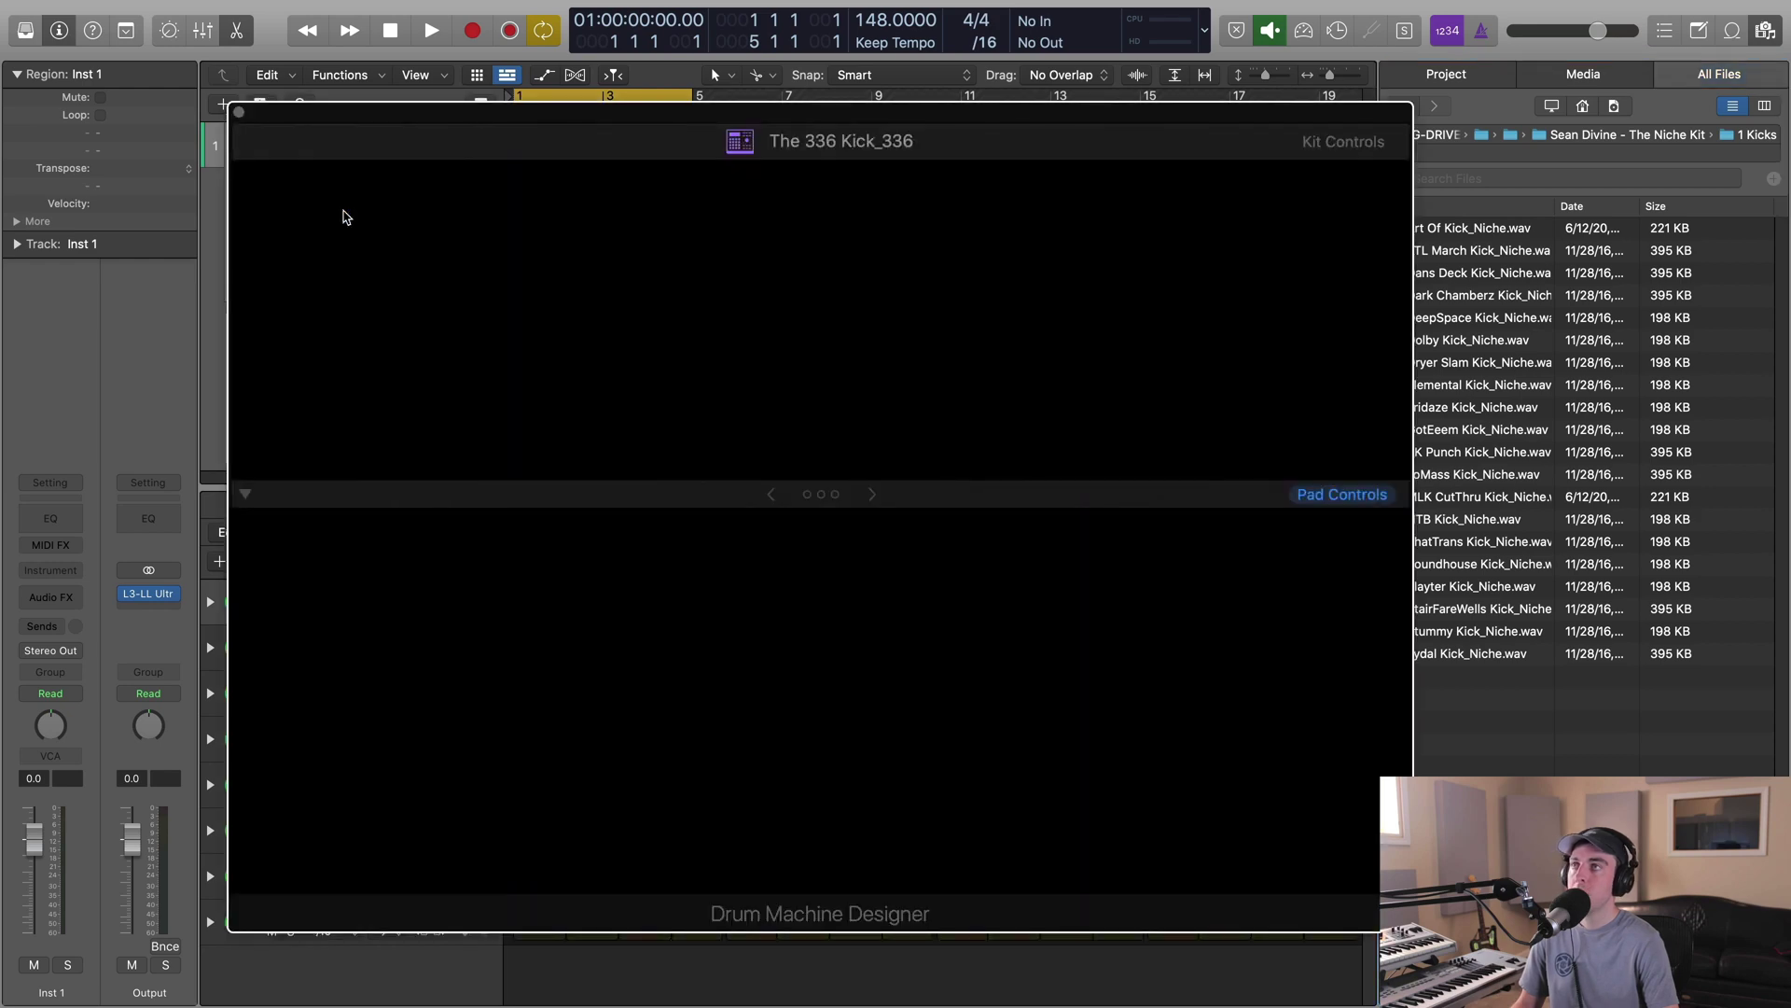
left_click(280, 431)
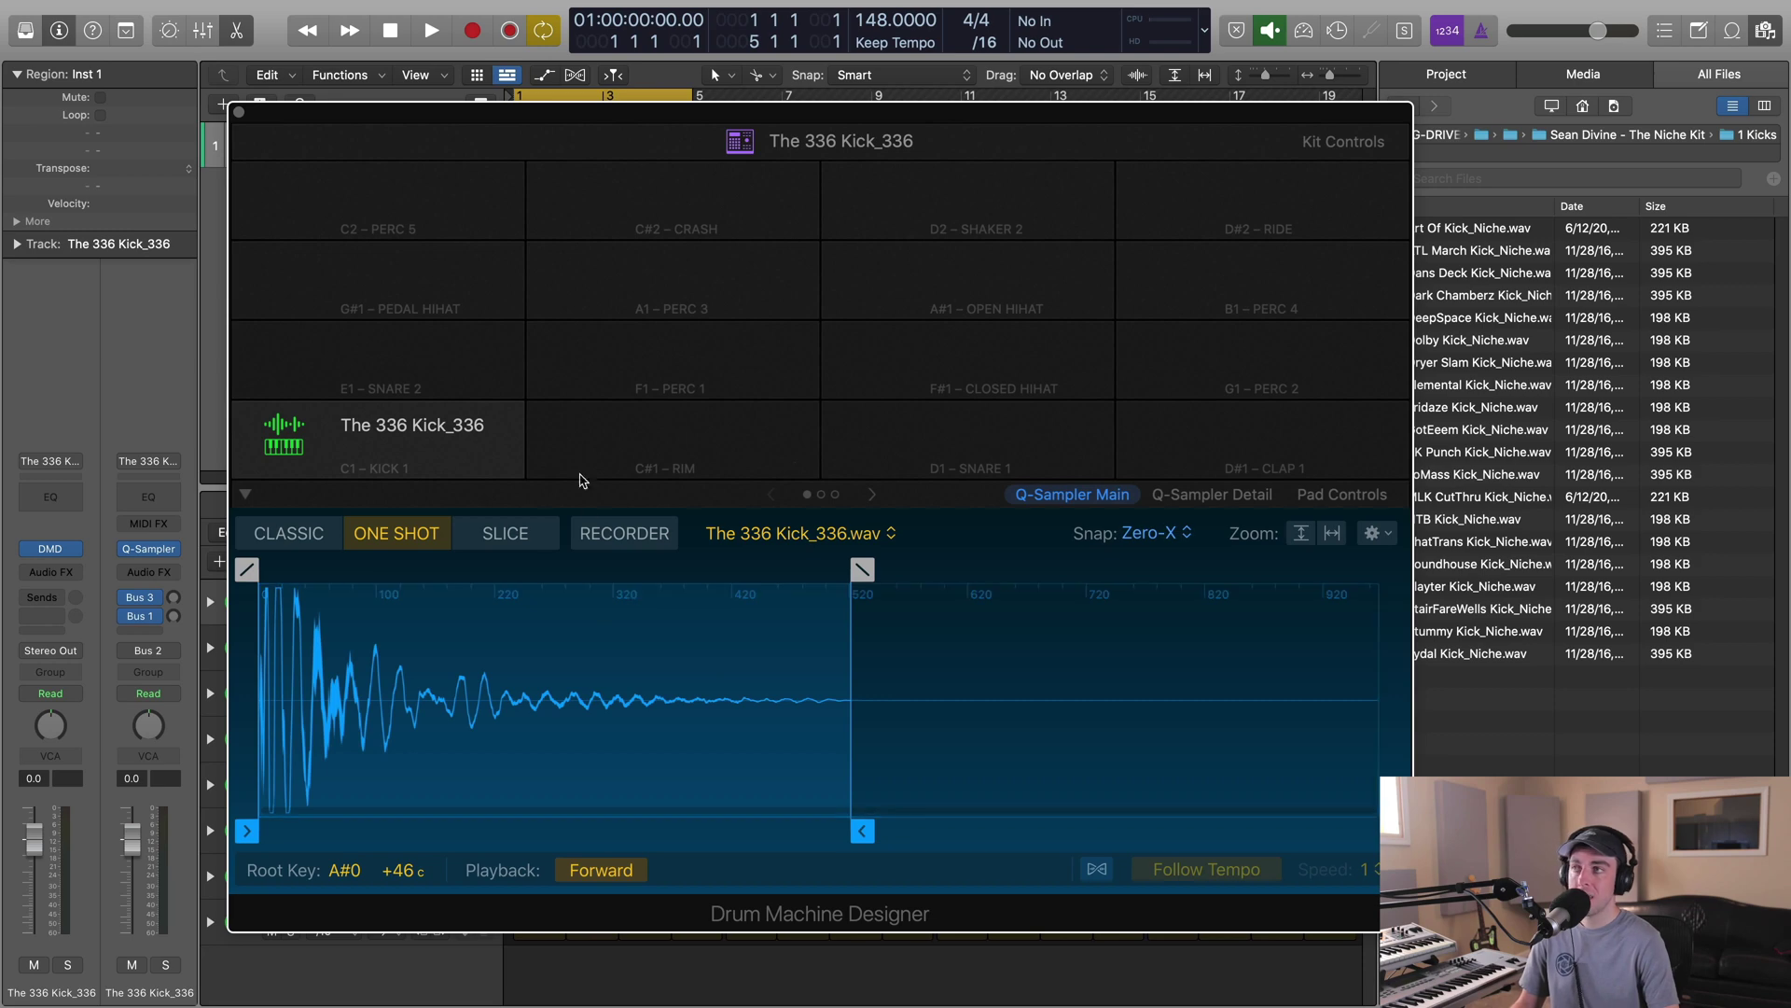
left_click(242, 113)
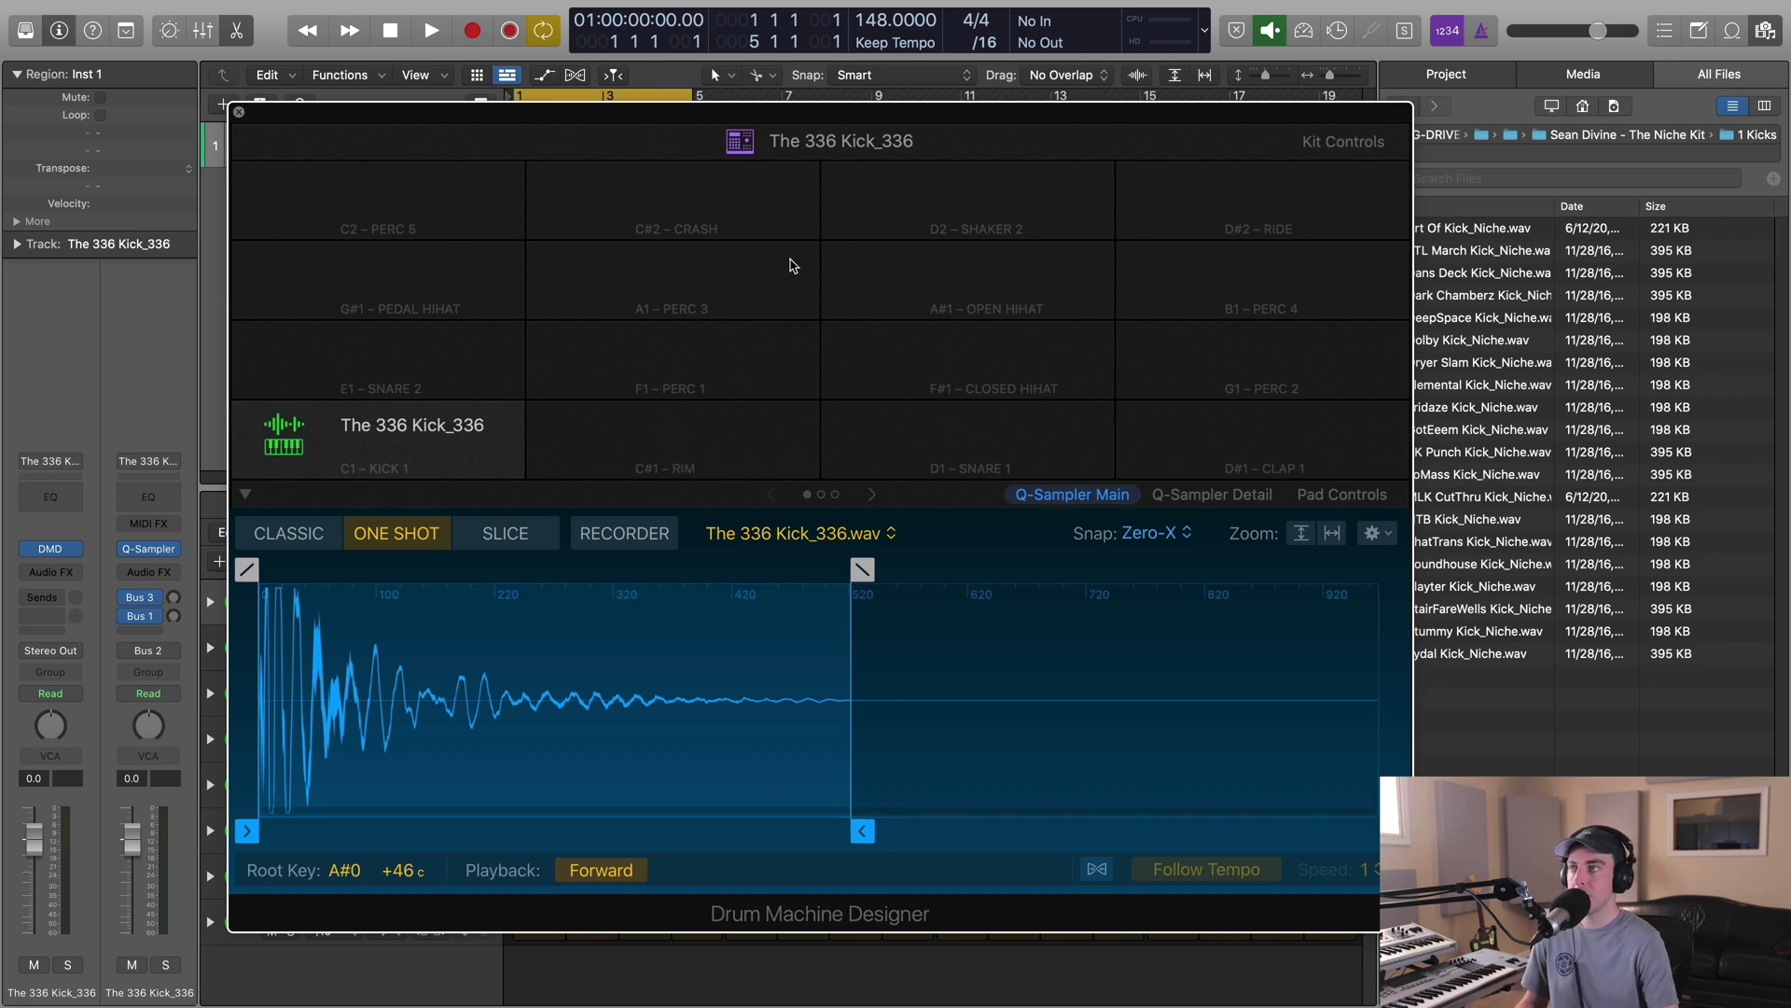
Examine the kick kit's channels in the mixer, expanding its track stack and checking the Q-Sampler and Drum Machine Designer windows.
key("x")
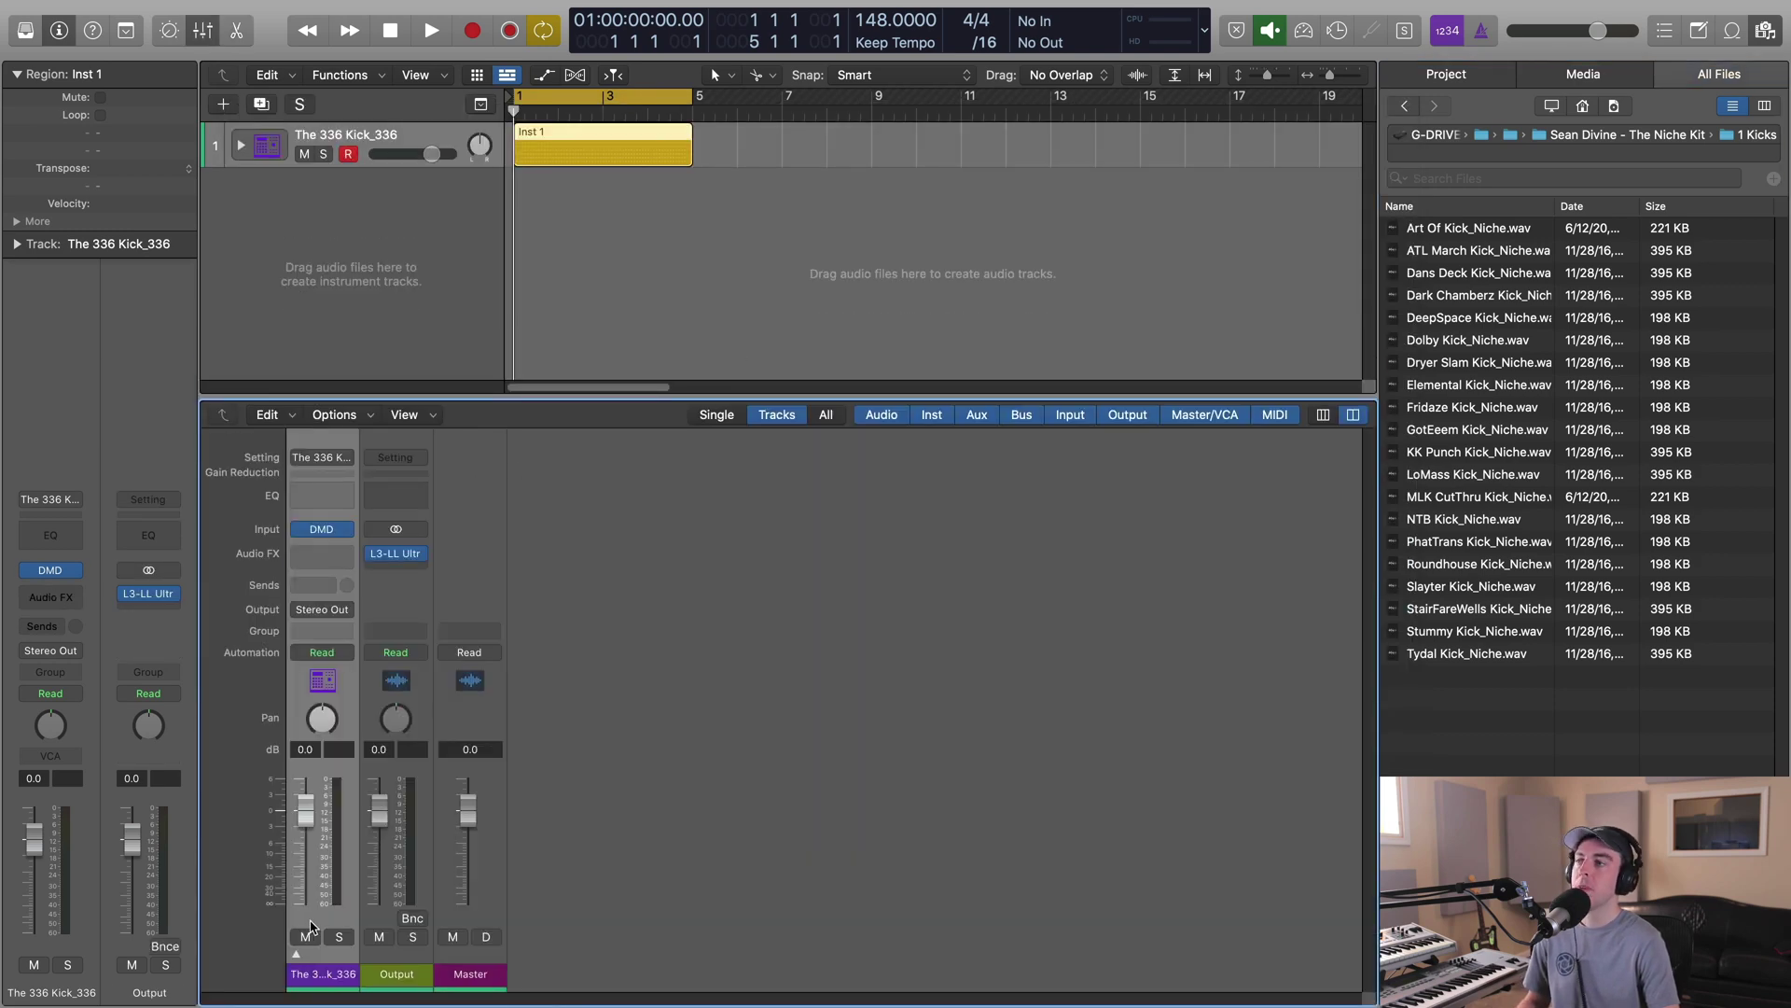
left_click(296, 958)
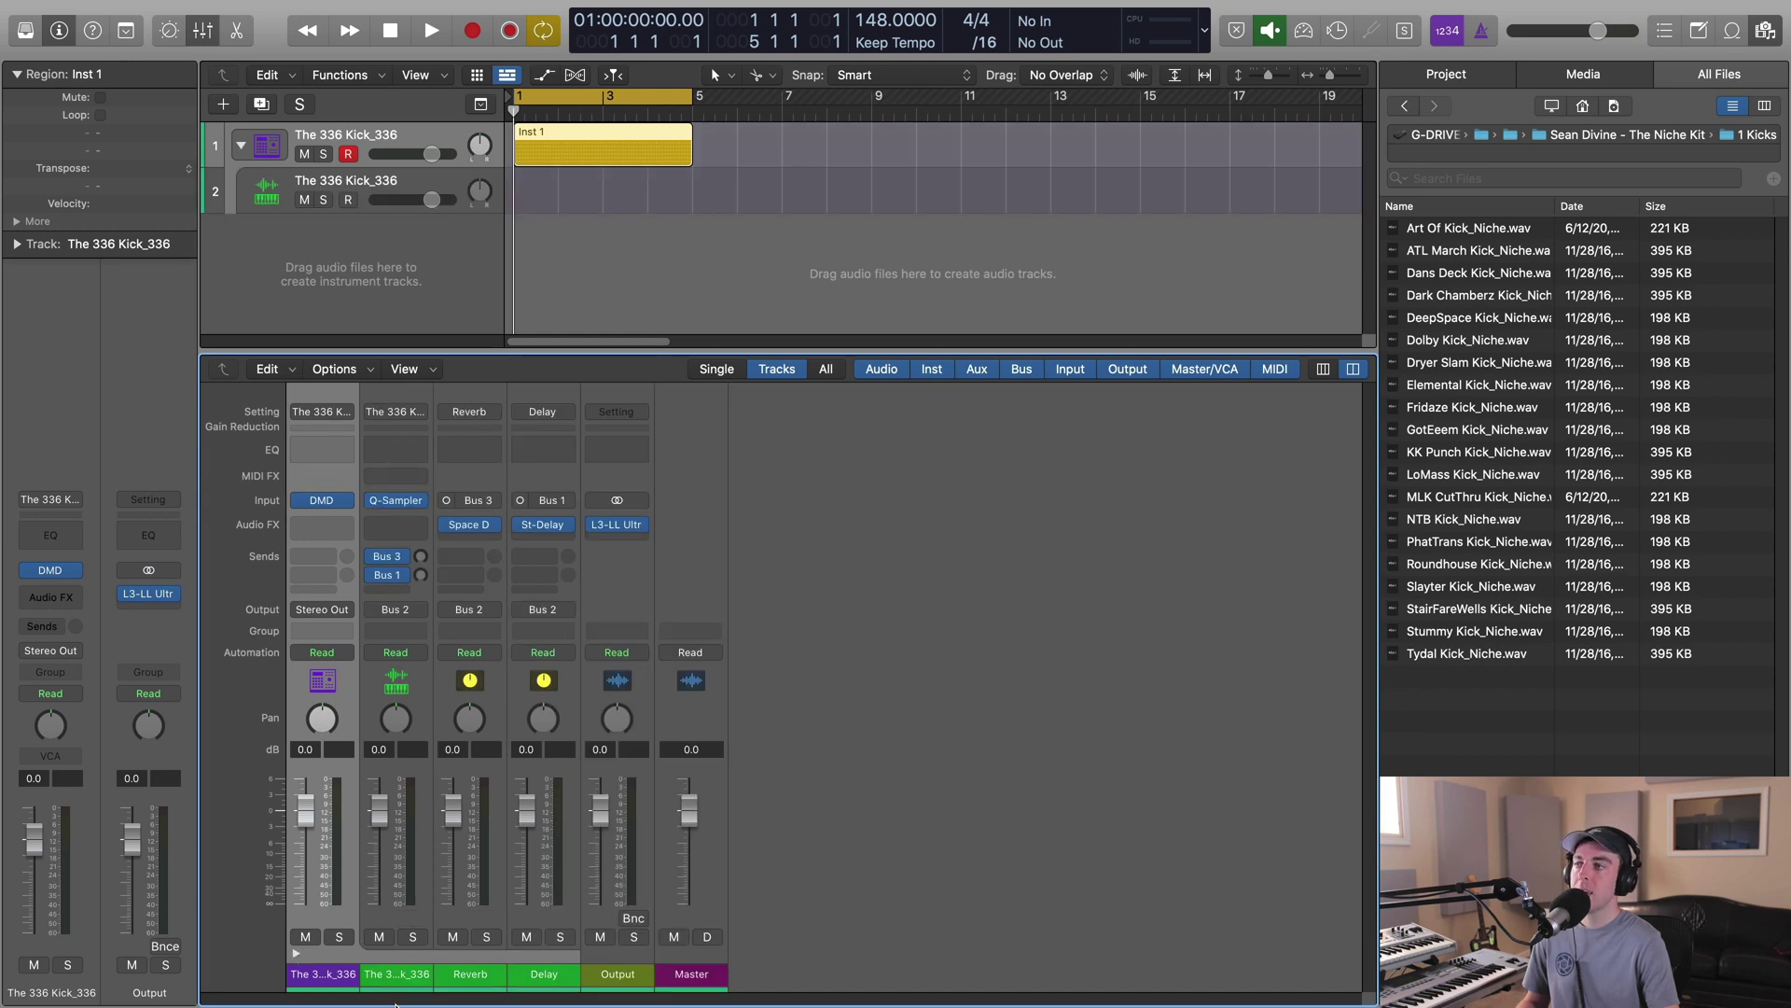
left_click(398, 501)
left_click(572, 241)
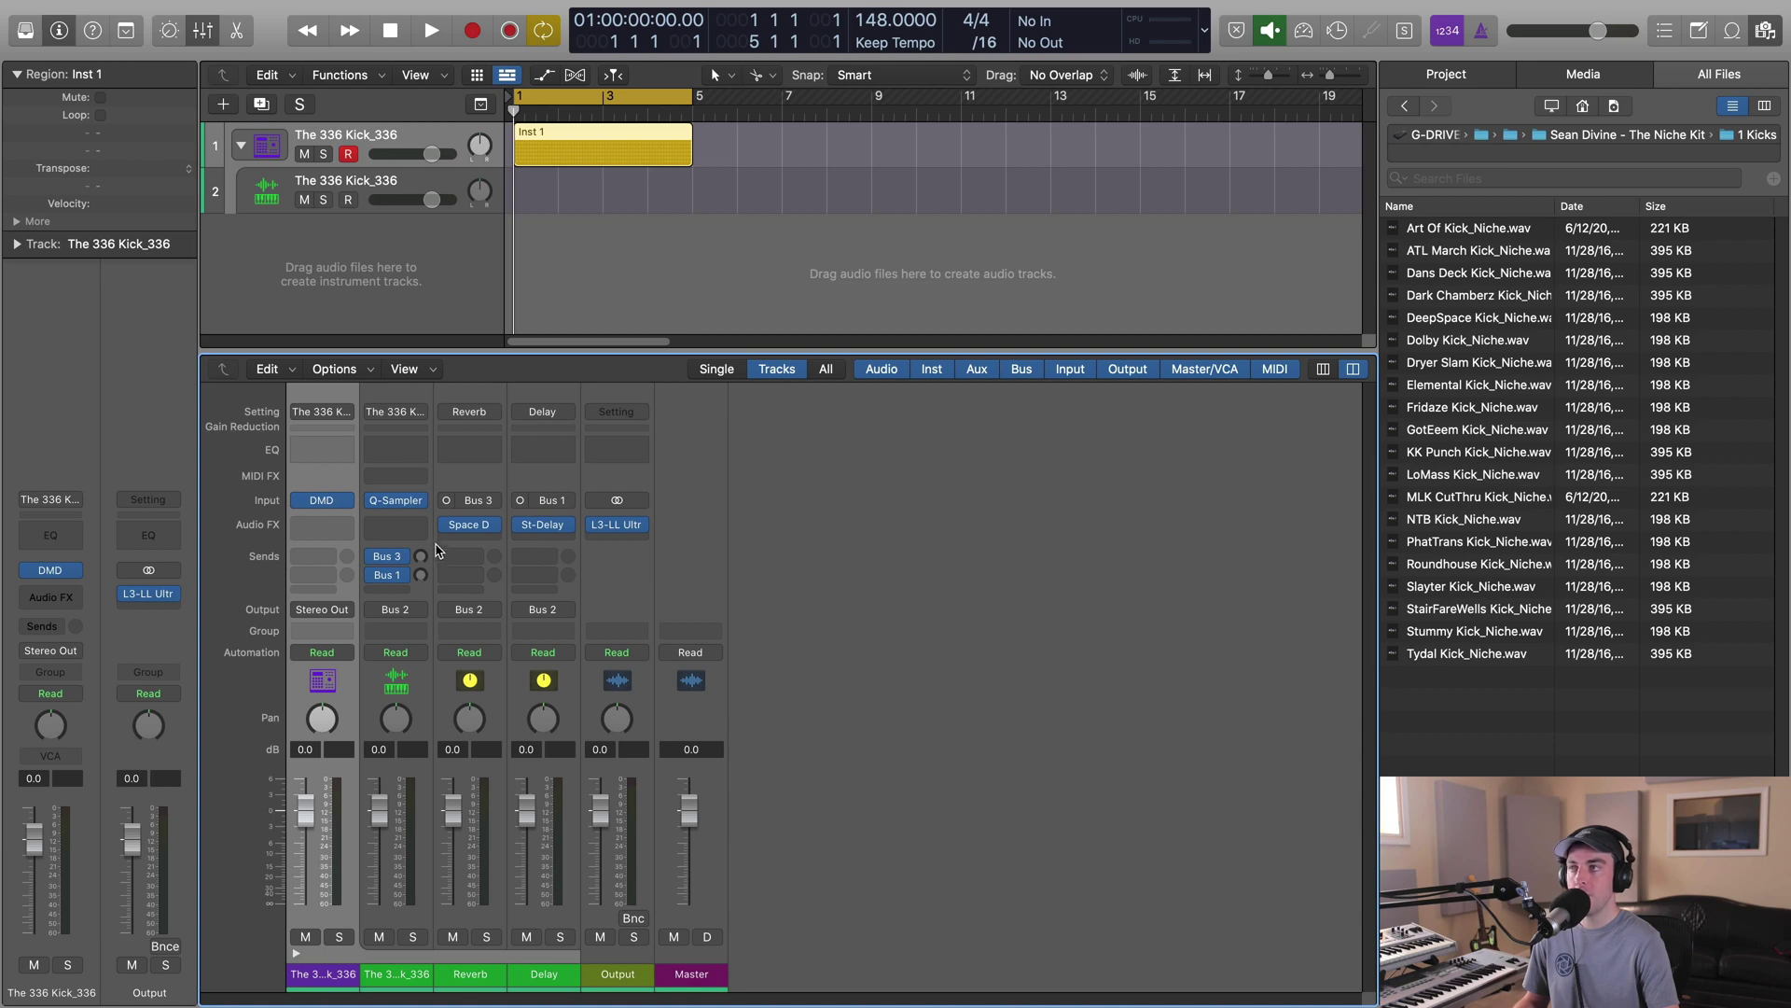
left_click(321, 500)
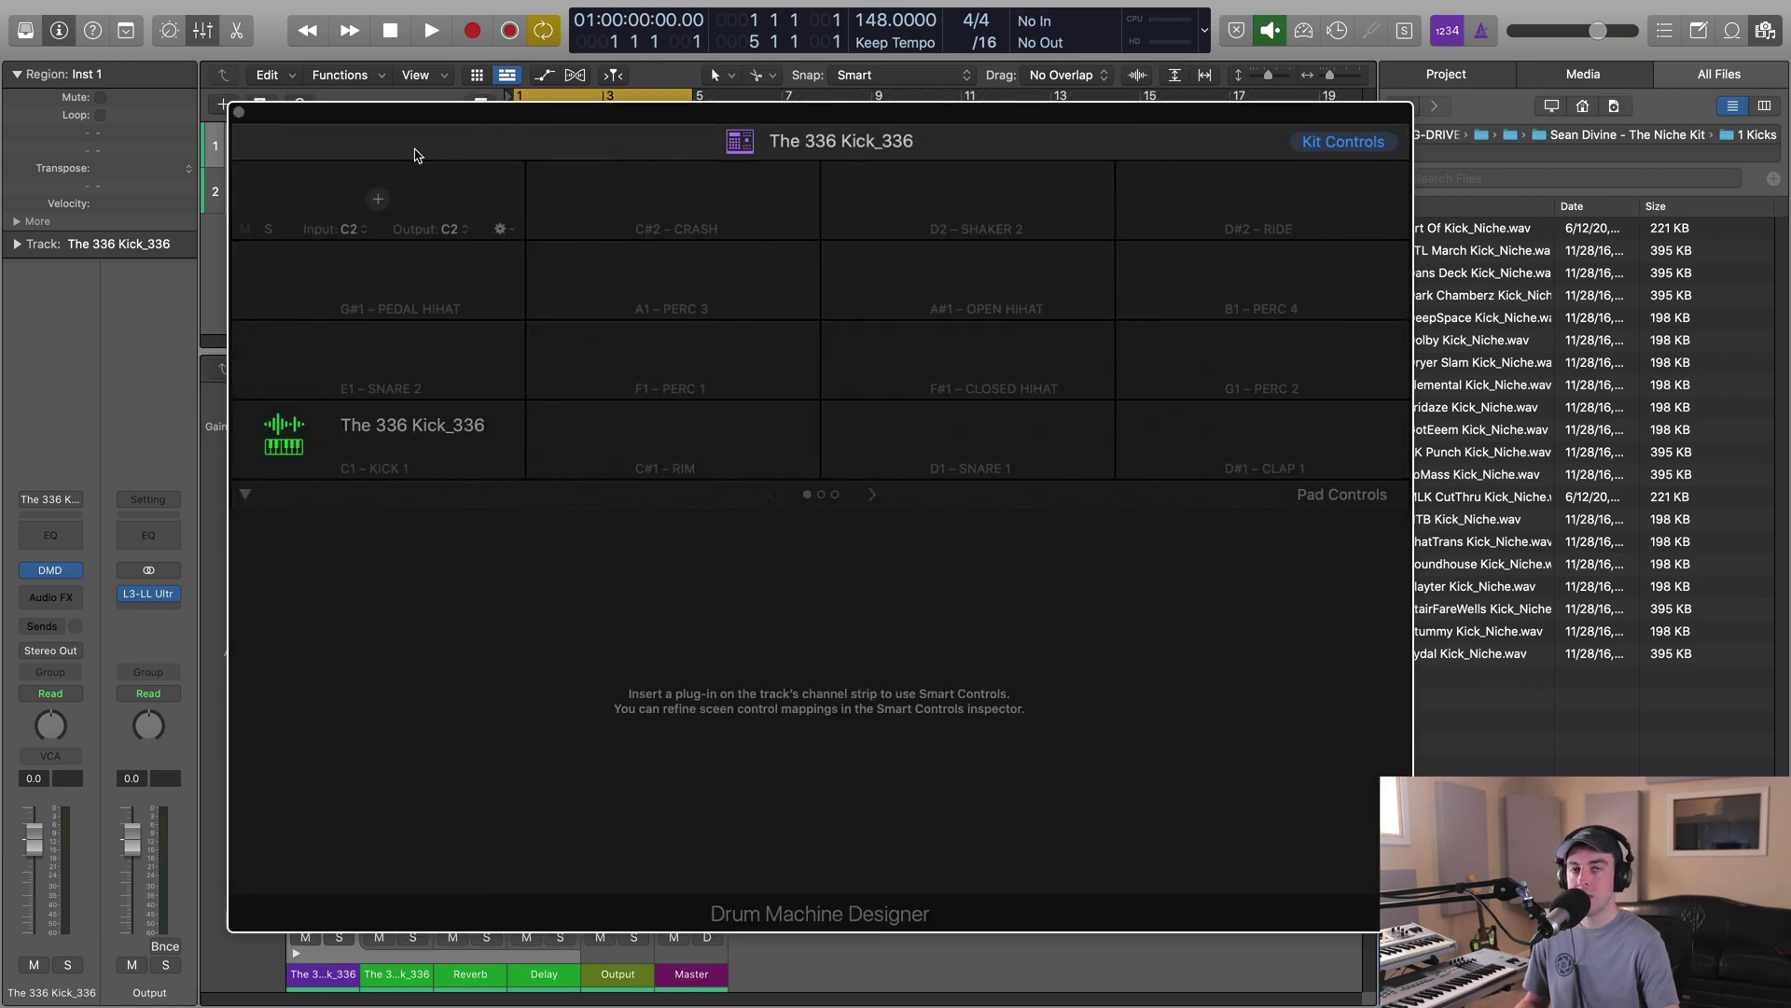
left_click(239, 113)
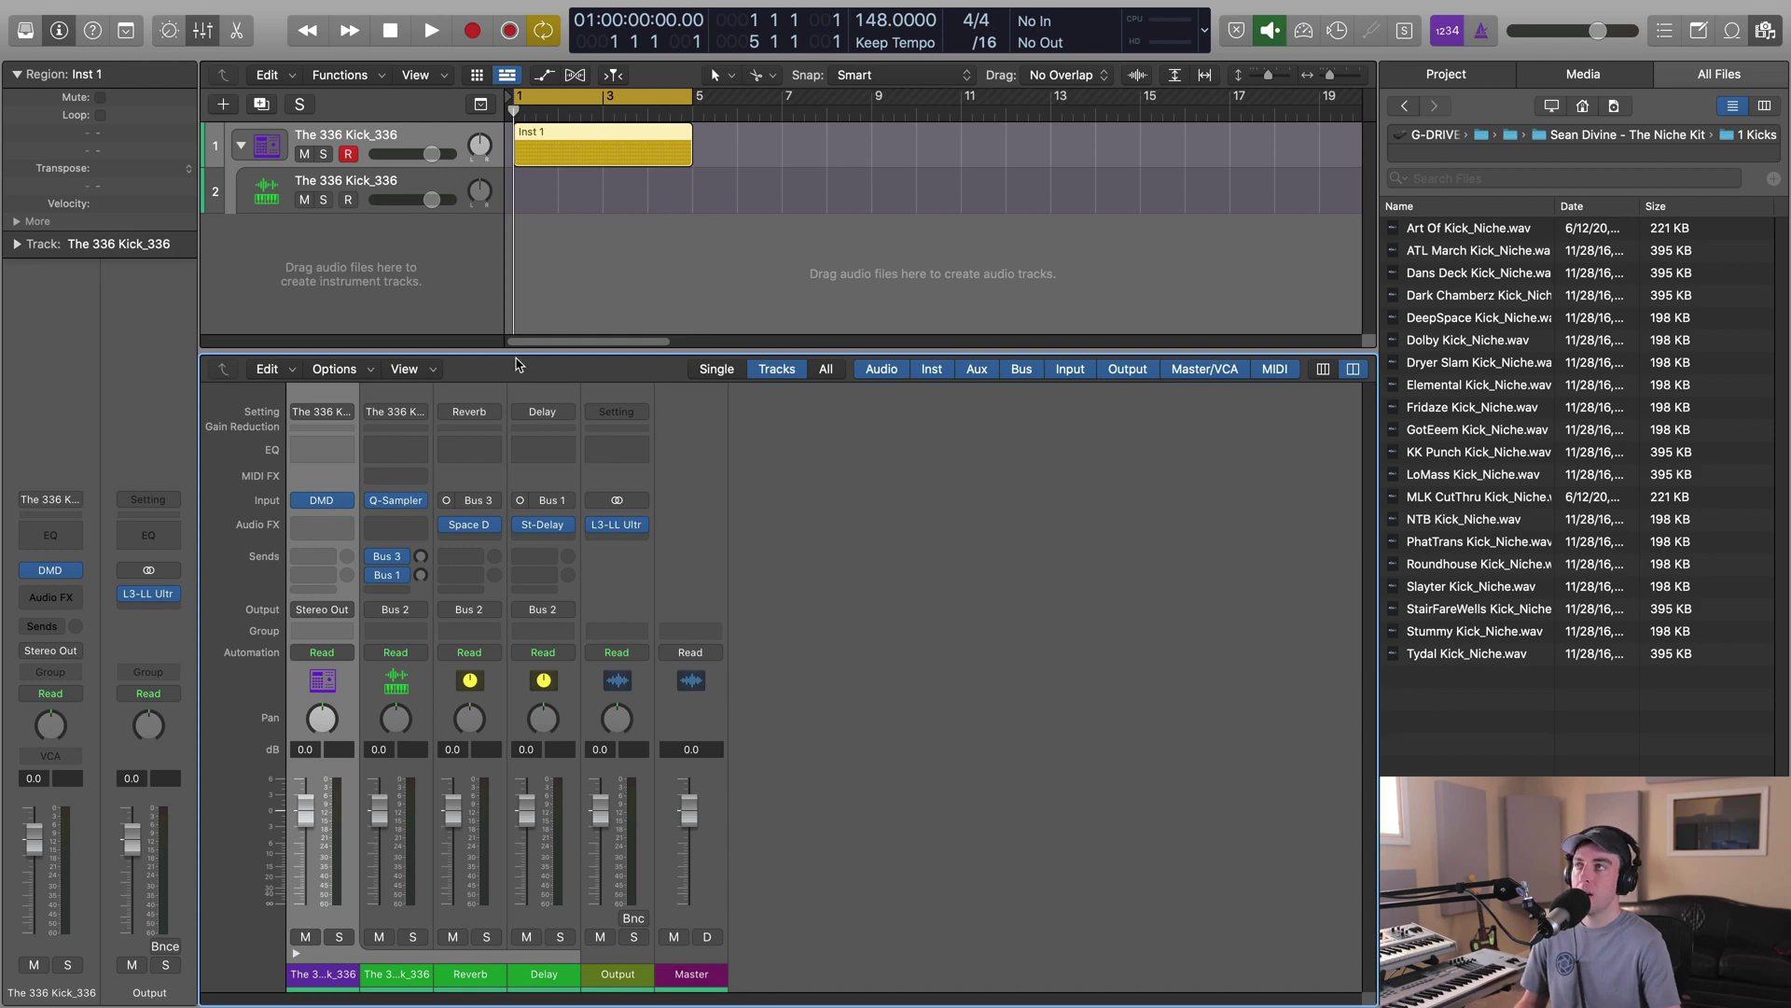
Add the Masterful Snare_Niche sample from the 2 Snares + Claps folder to the drum kit track.
left_click(1404, 105)
double_click(1438, 254)
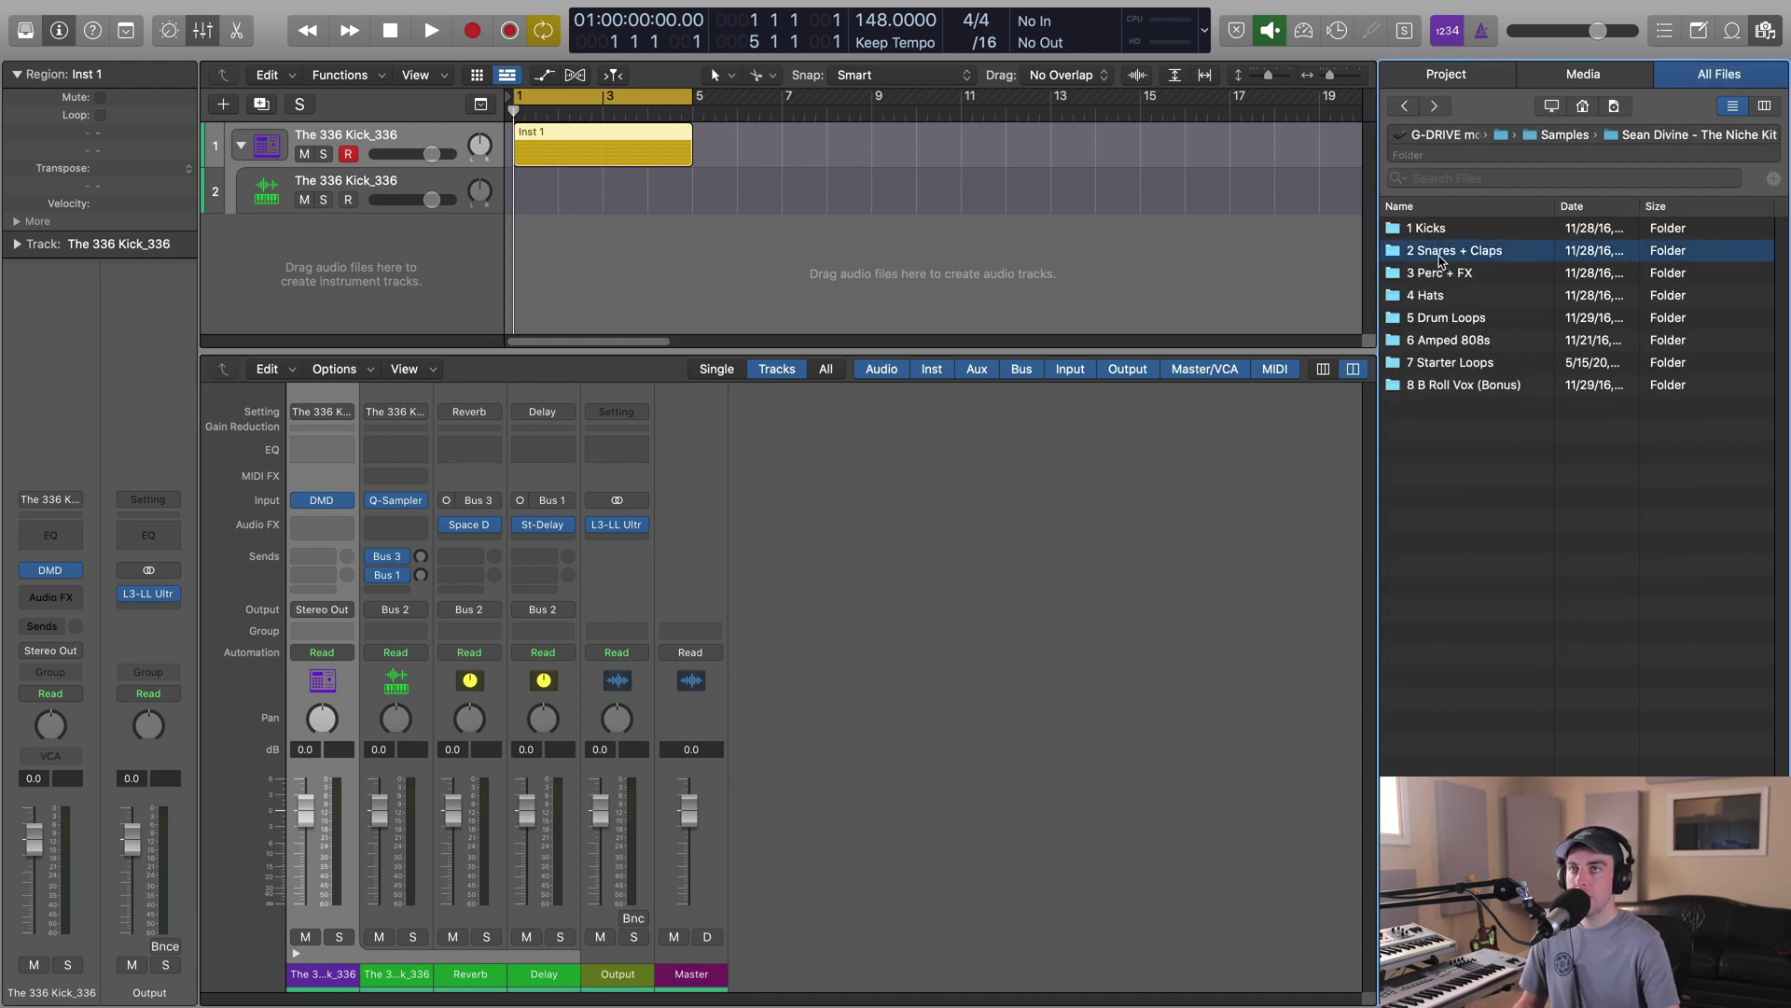
left_click_drag(1446, 479, 373, 177)
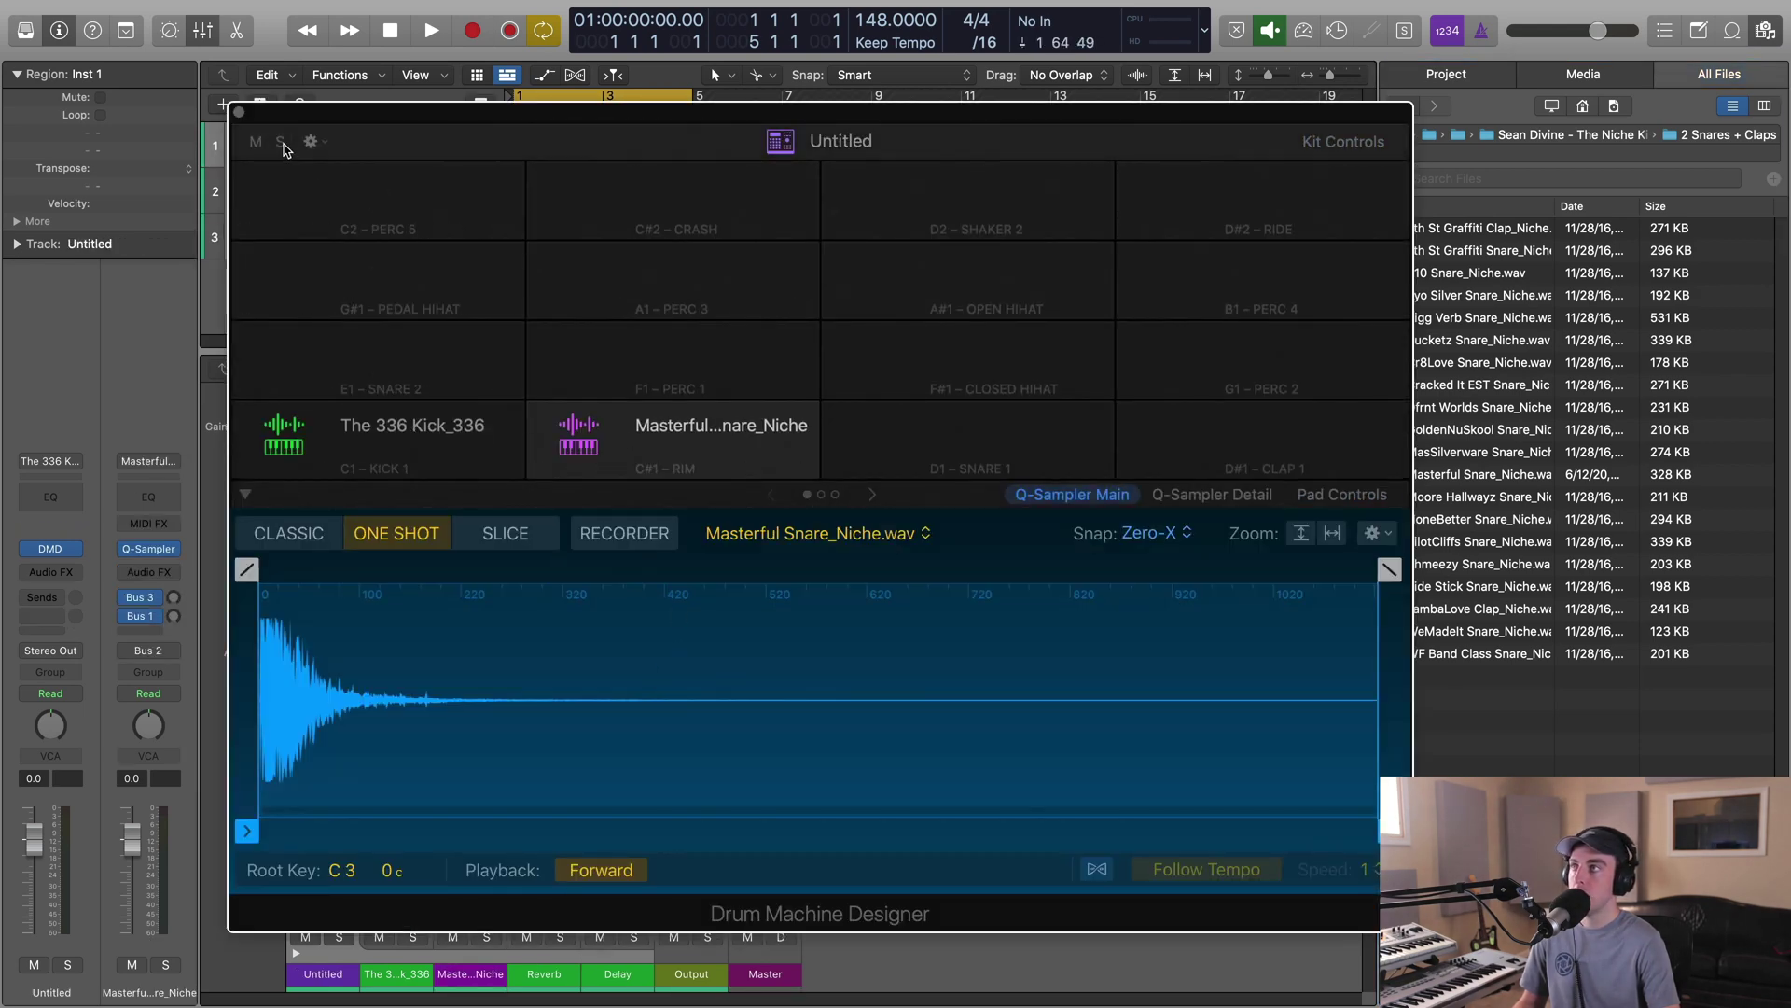
left_click(239, 112)
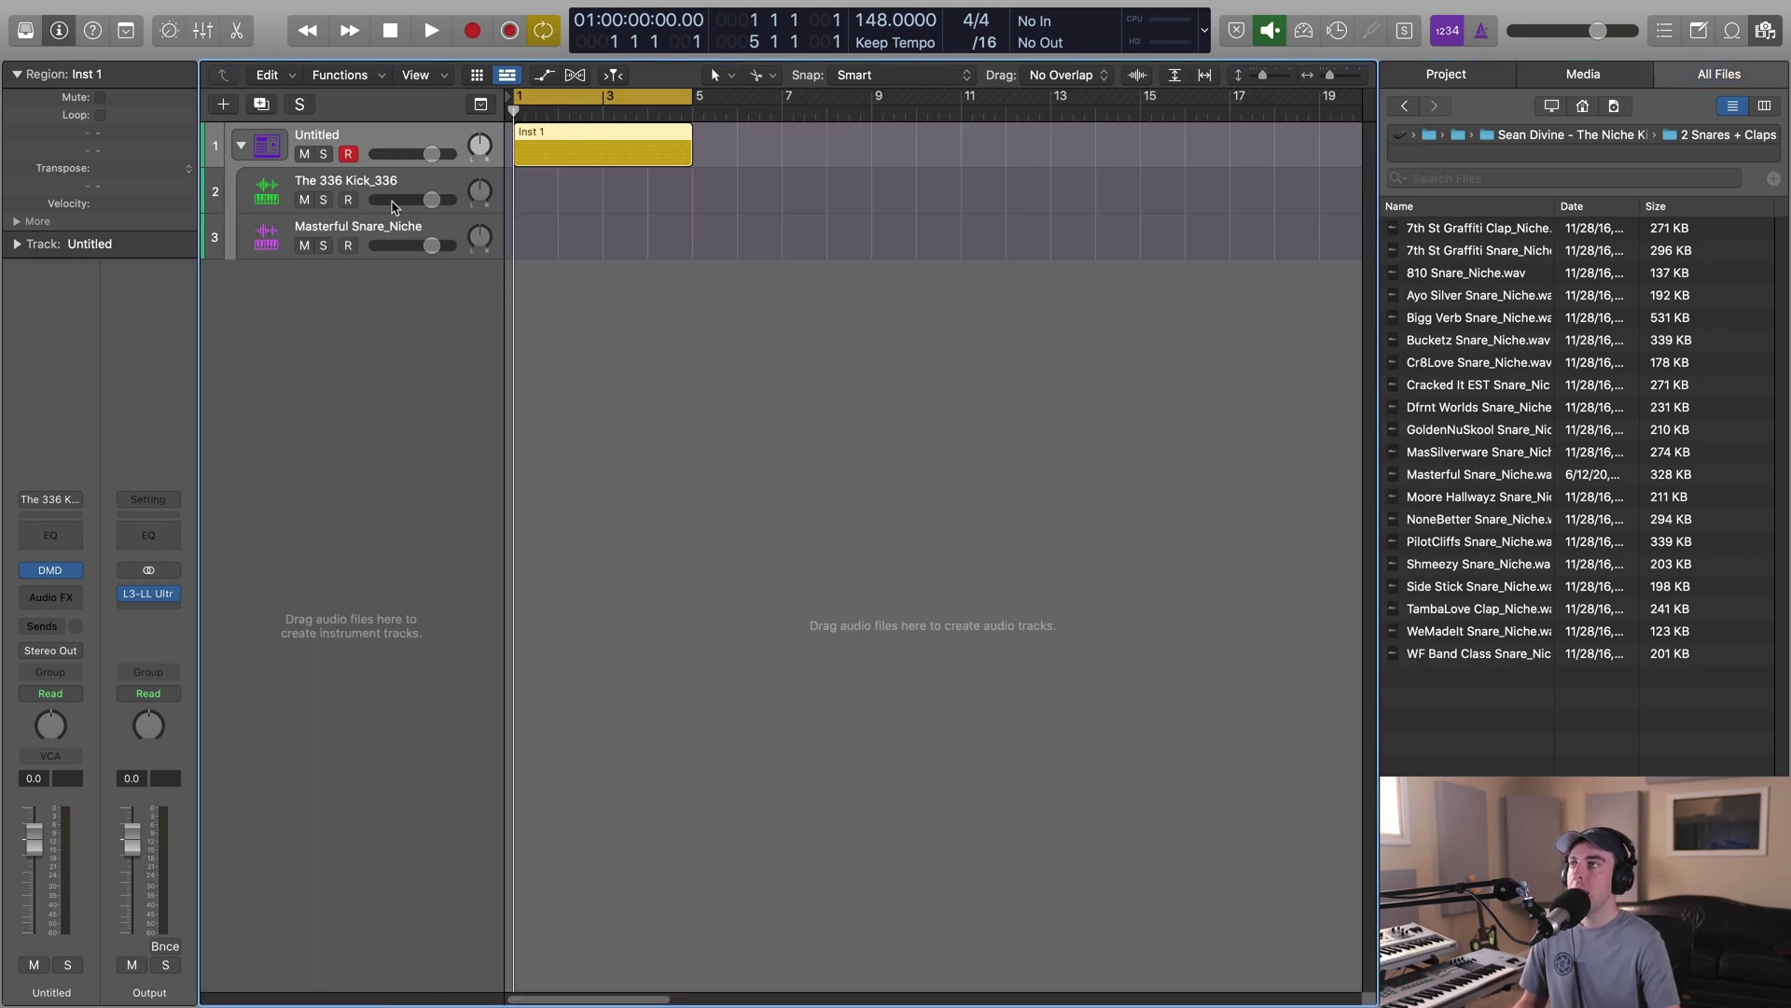
Show the kick track's Step Sequencer in place of the mixer and compare its row with the snare track's.
key("x")
left_click(364, 191)
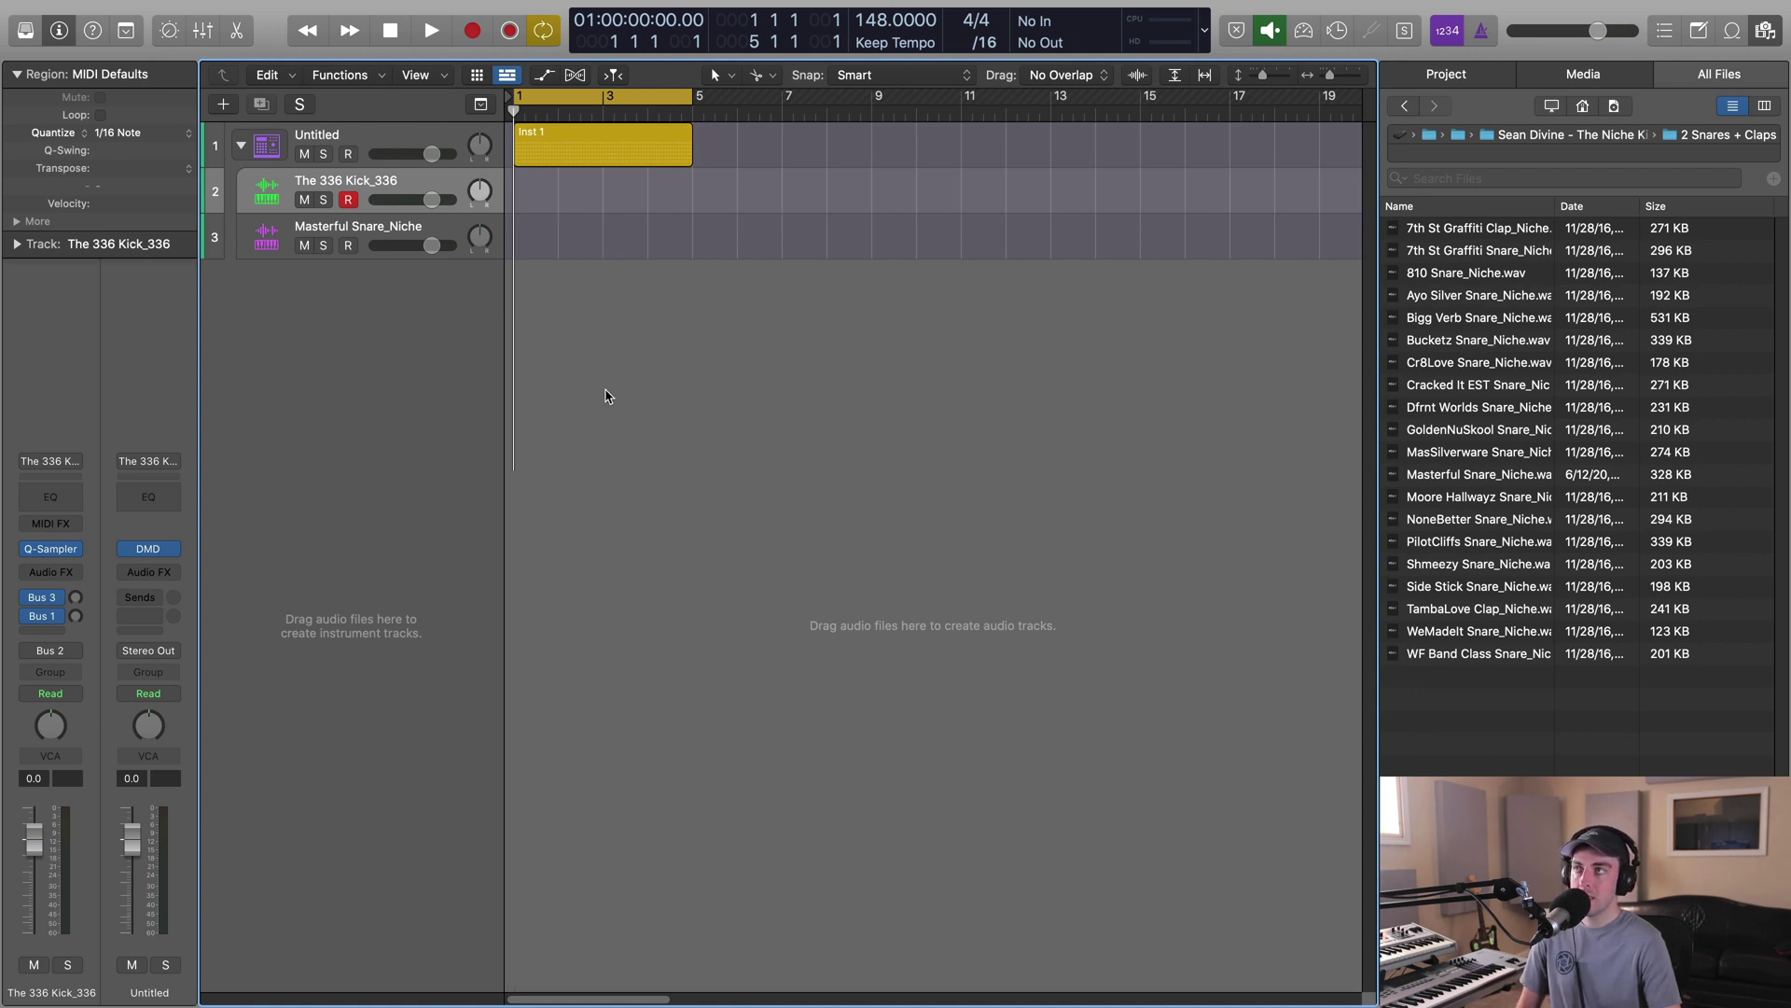
key("p")
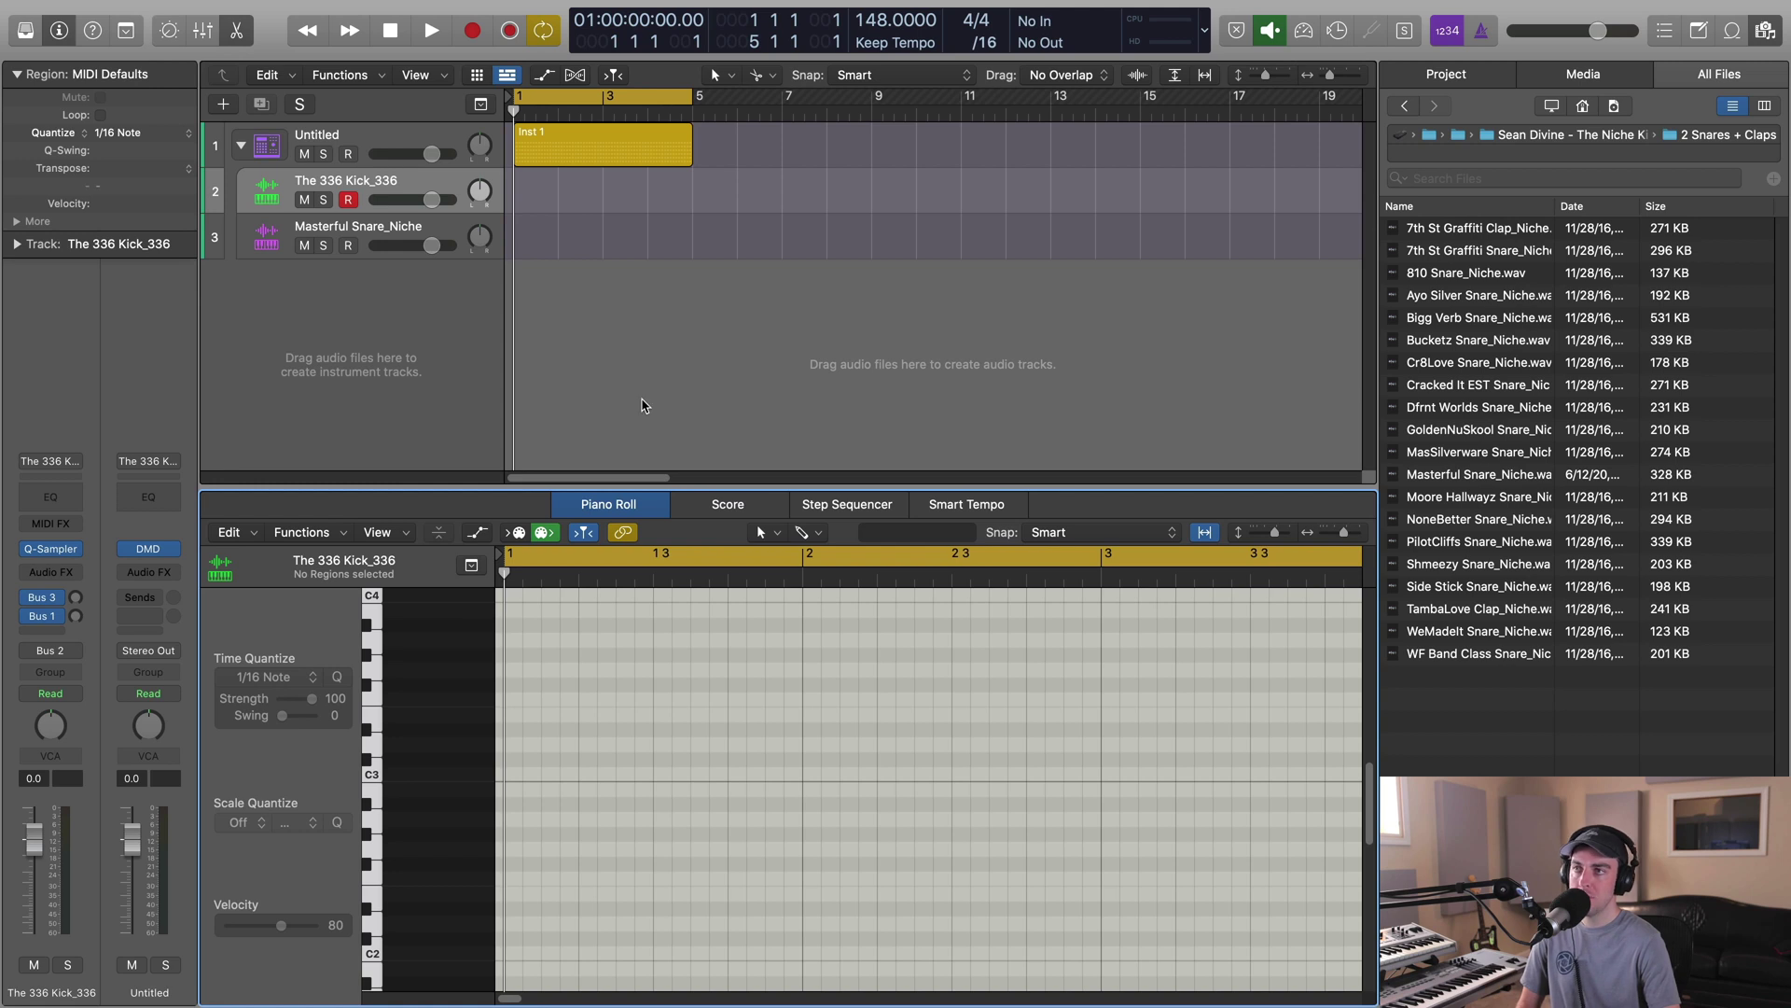
left_click(860, 511)
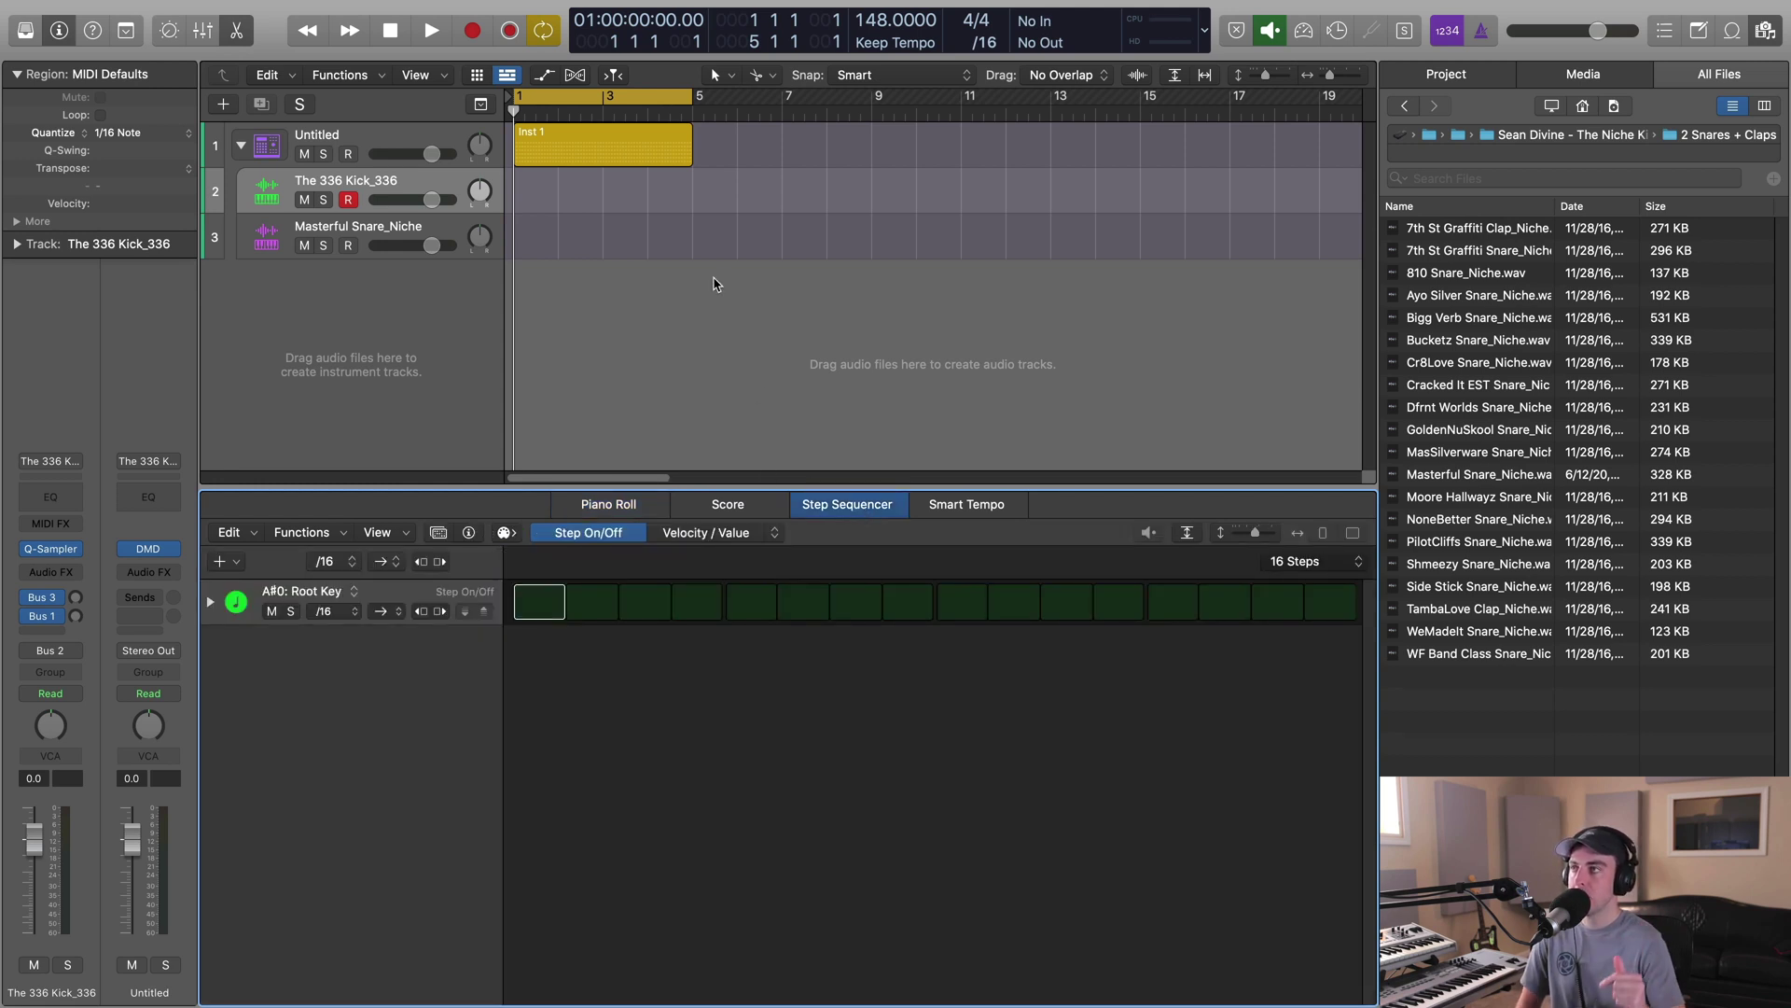
left_click(370, 230)
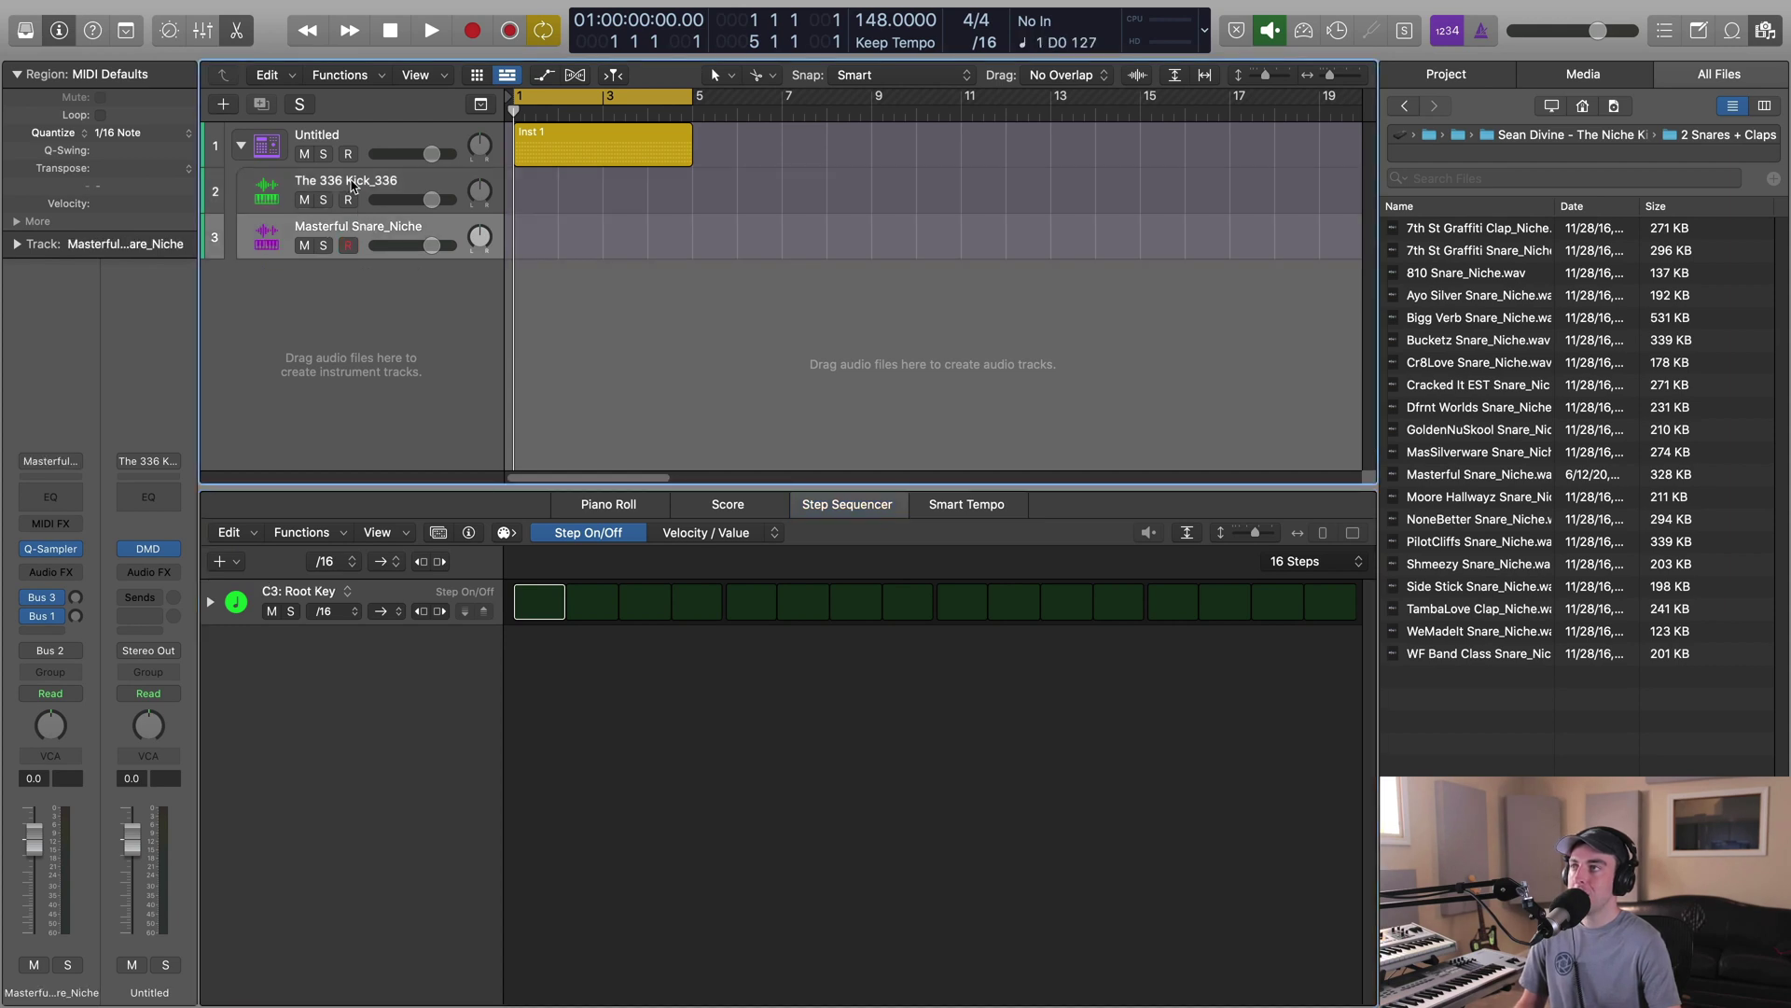
left_click(352, 183)
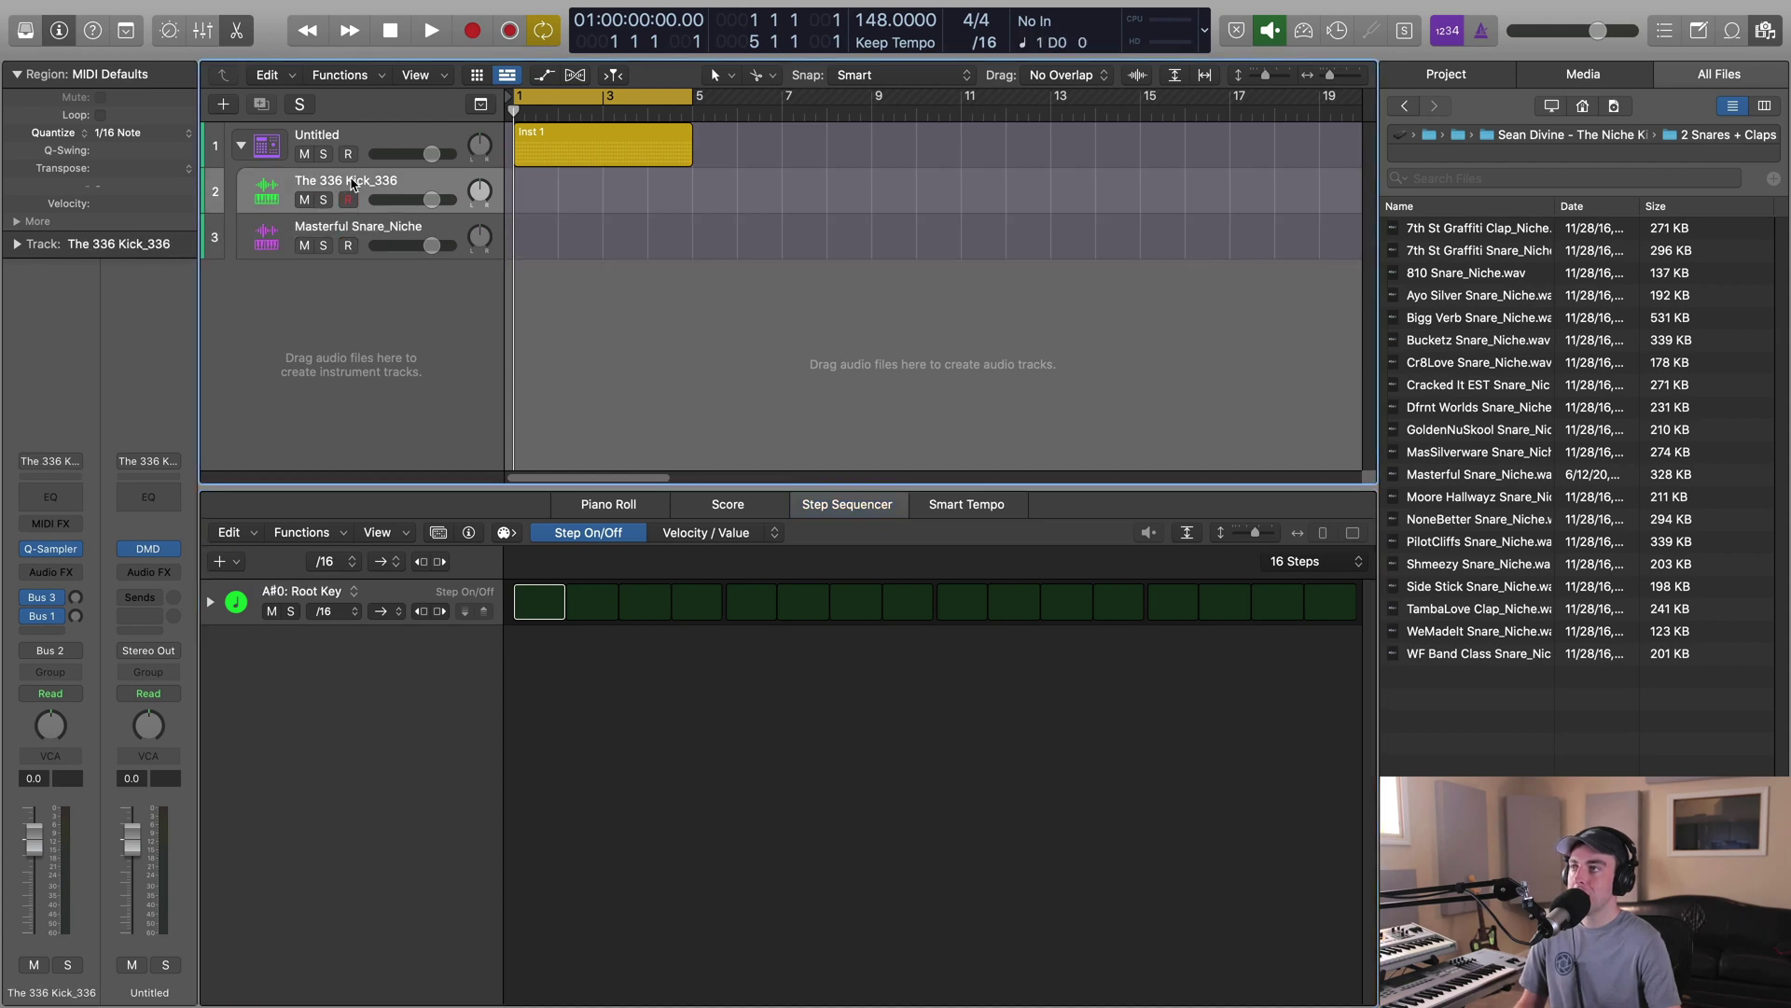
left_click(342, 226)
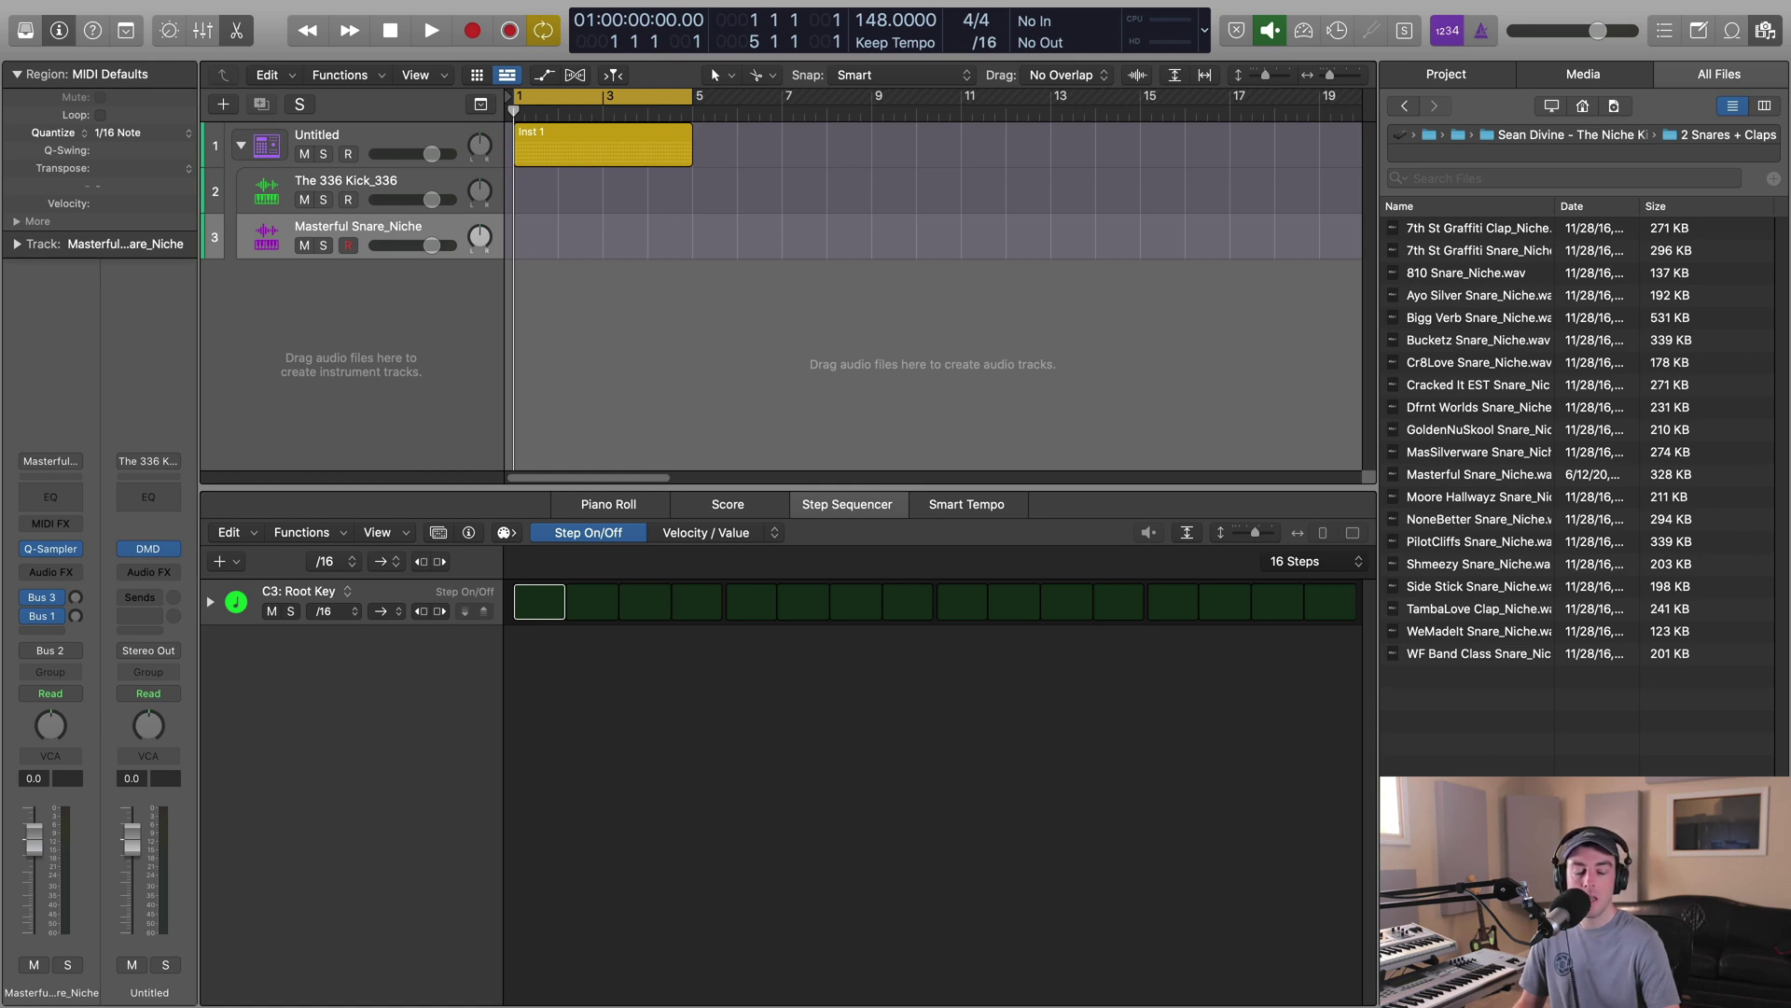
Add the LTC Hat_336 sample to the drum kit track and audition it from its row in the Step Sequencer.
left_click_drag(1716, 209, 340, 175)
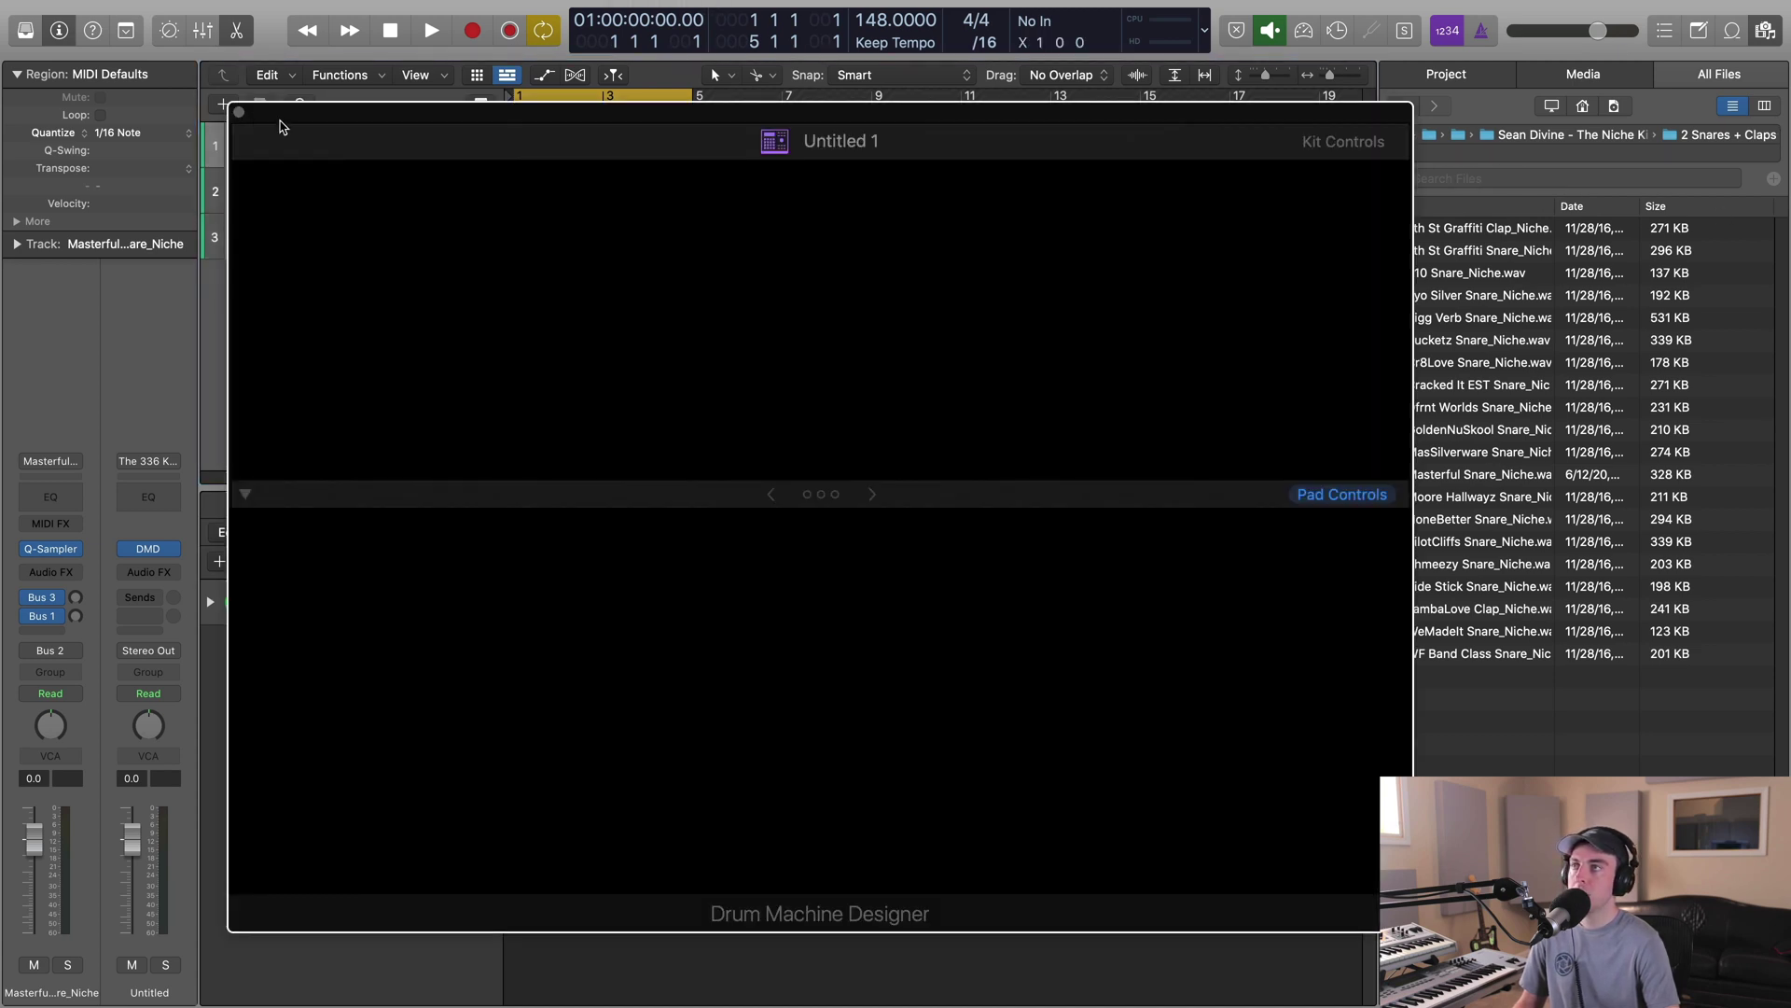
left_click(238, 112)
left_click(371, 275)
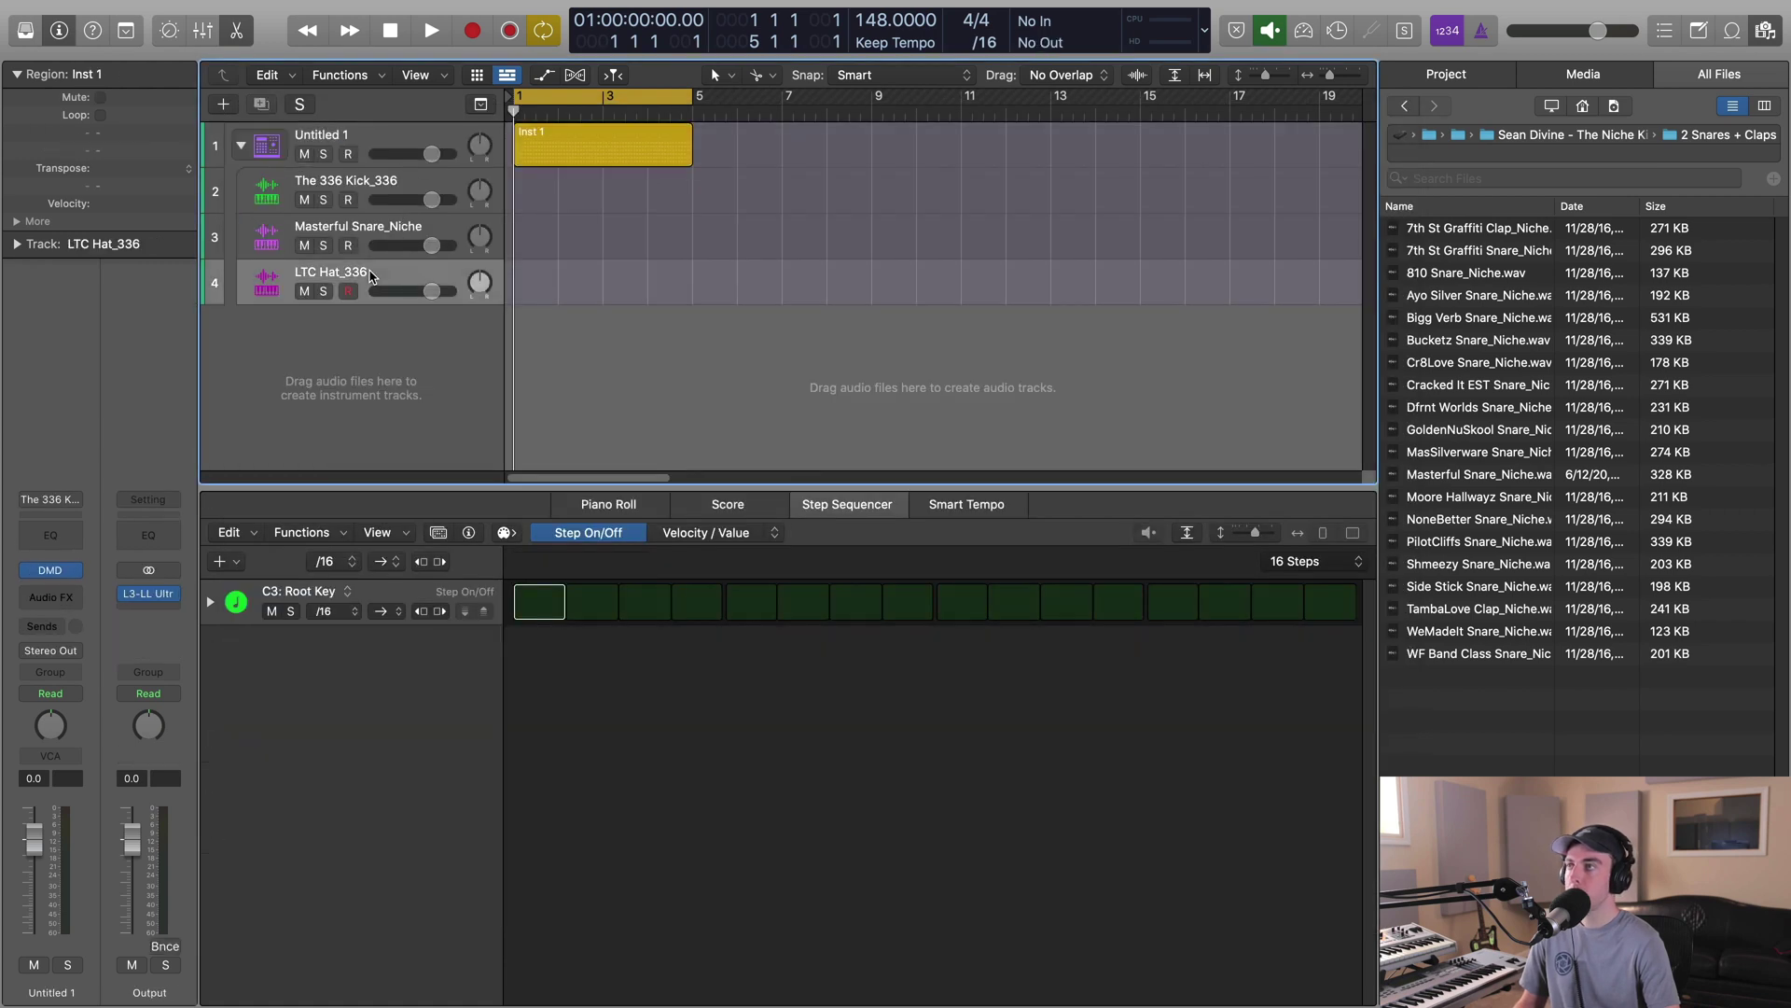
left_click(236, 604)
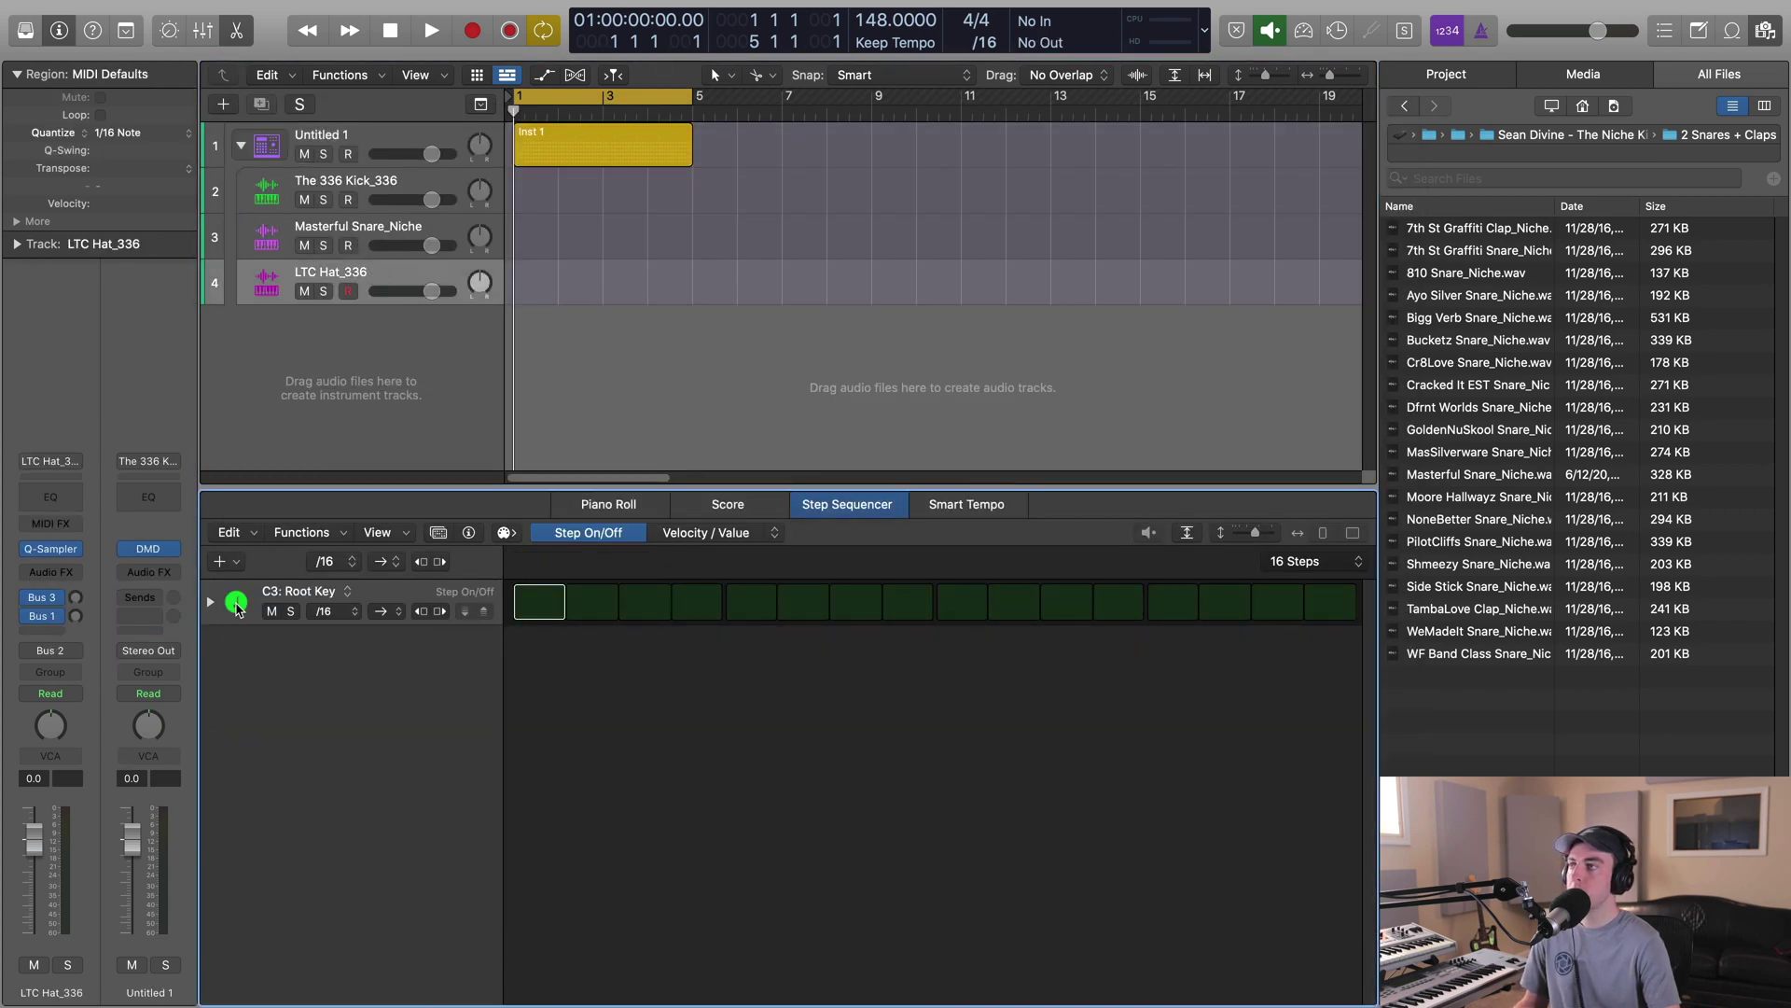
left_click(236, 605)
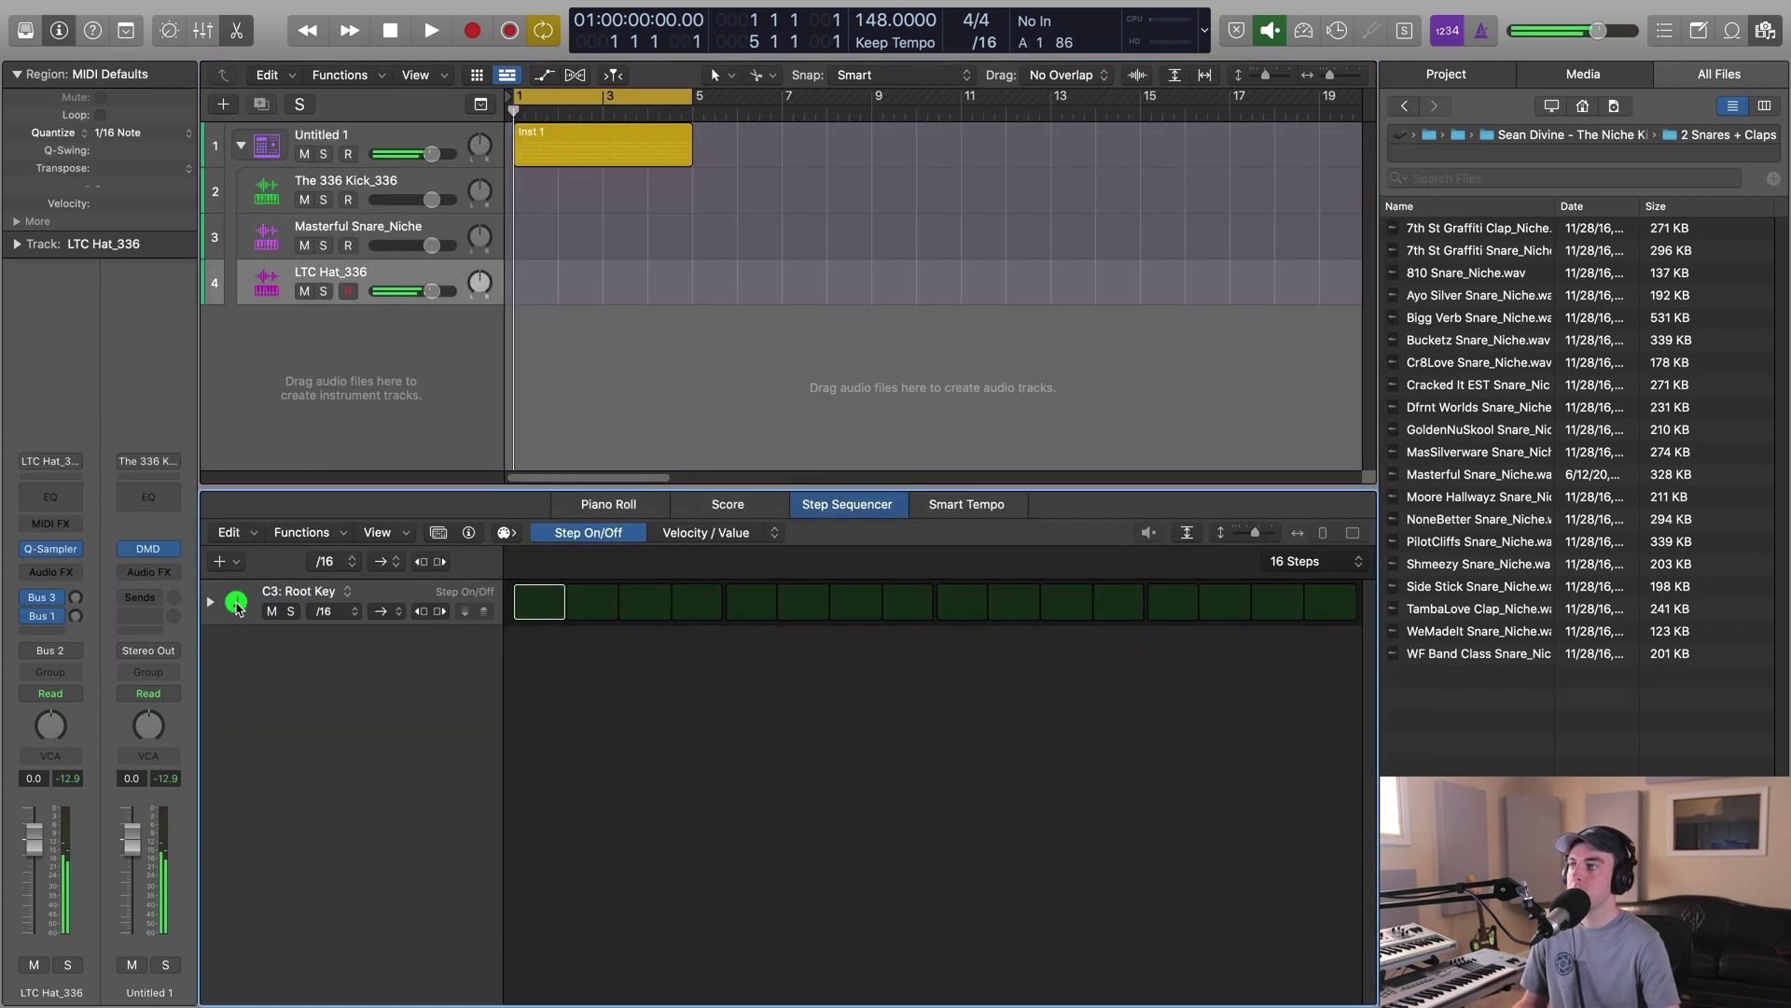
Set the kick track's step pattern length to 32 steps.
left_click(379, 194)
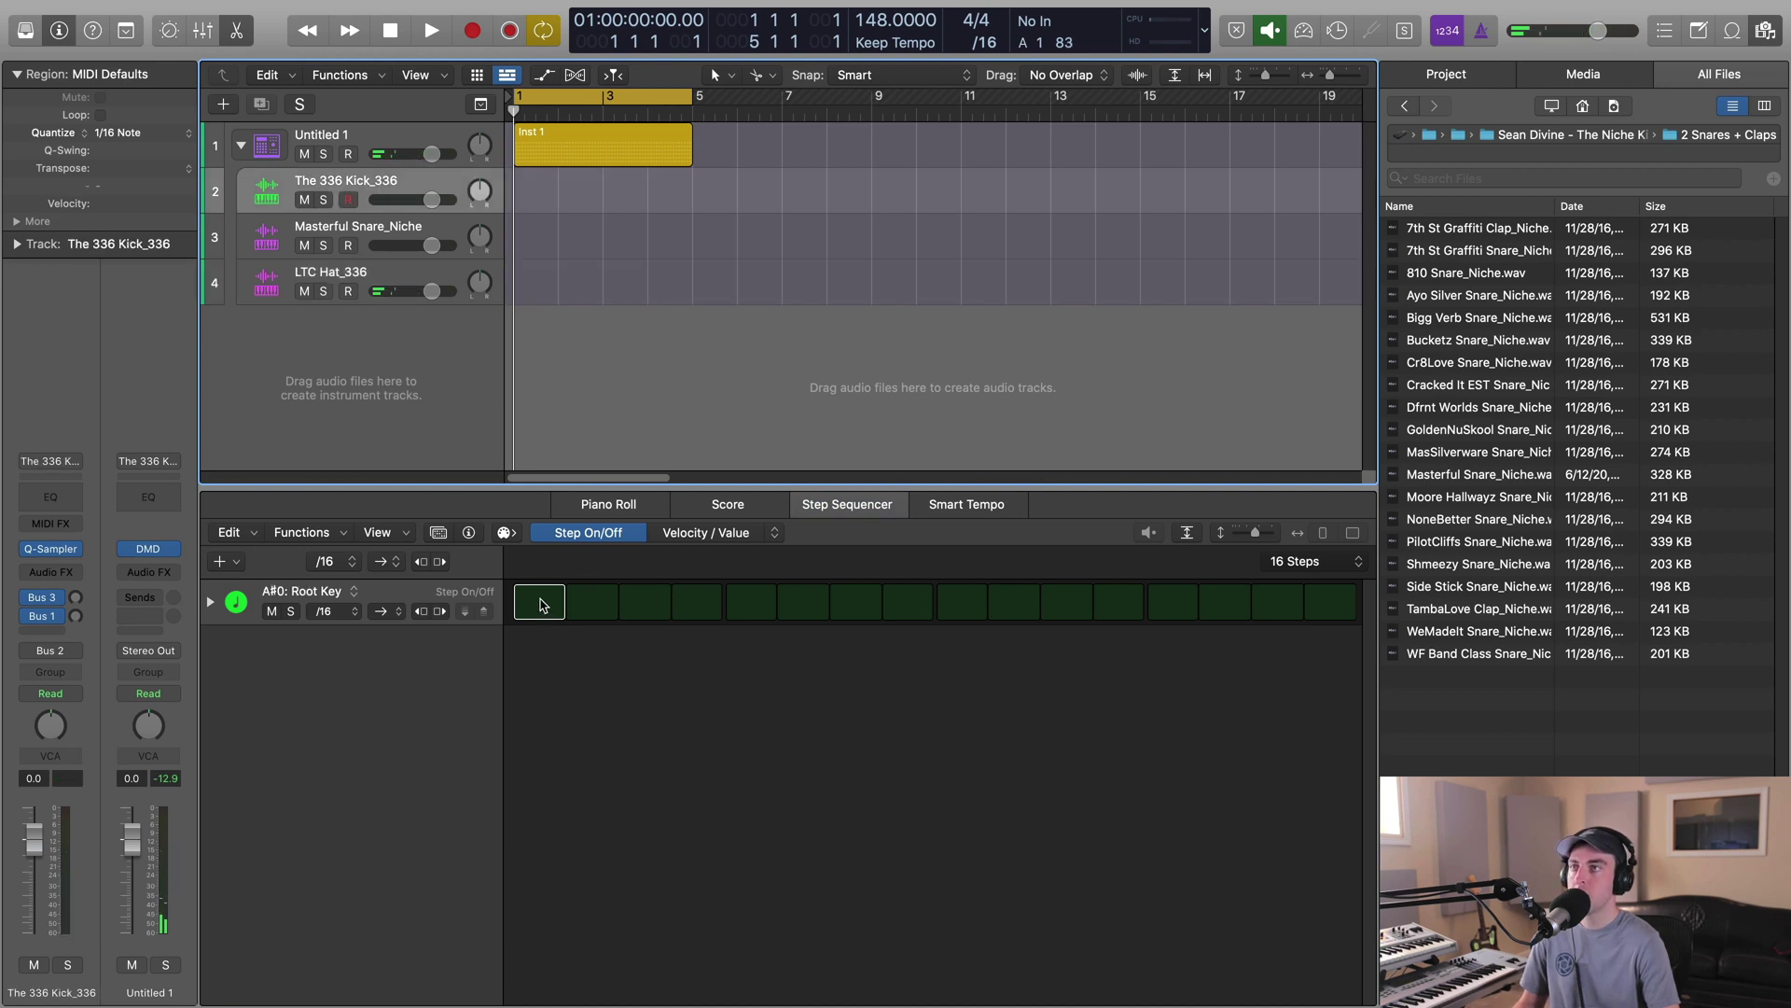
left_click(1301, 561)
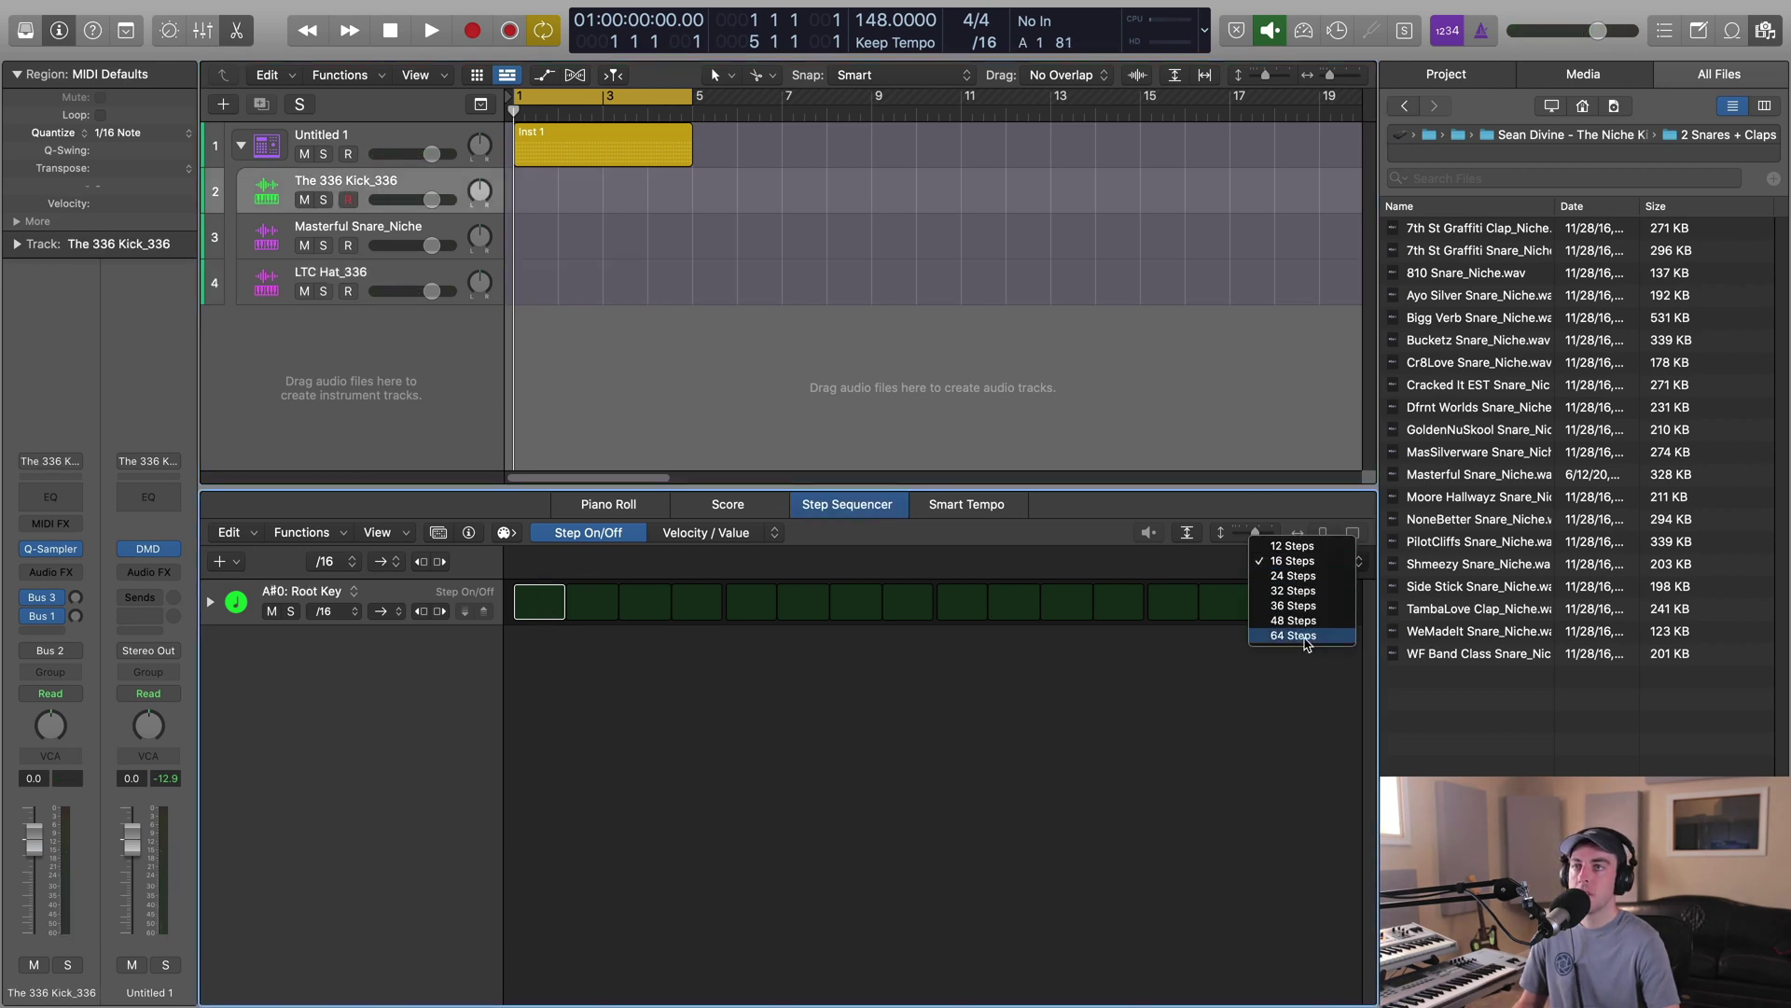
left_click(1298, 591)
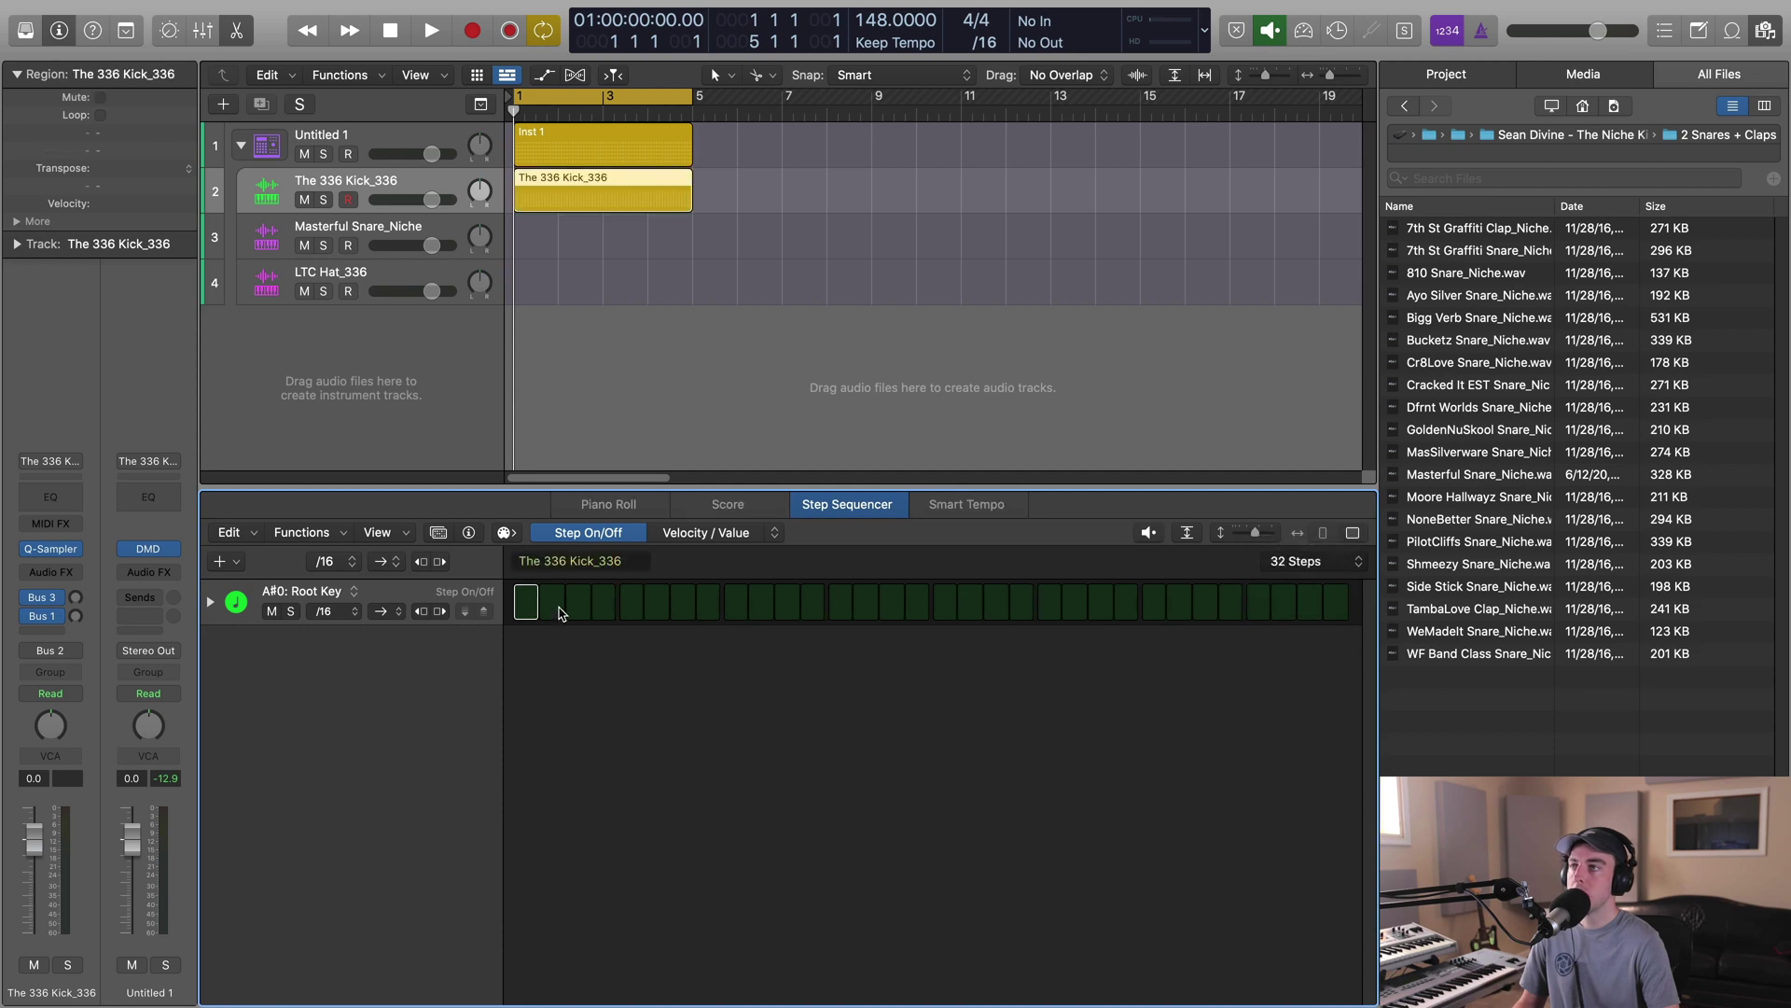
Start playback and place kick hits on steps 1 and 29, trying one on step 8 and removing it.
left_click(527, 601)
key("space")
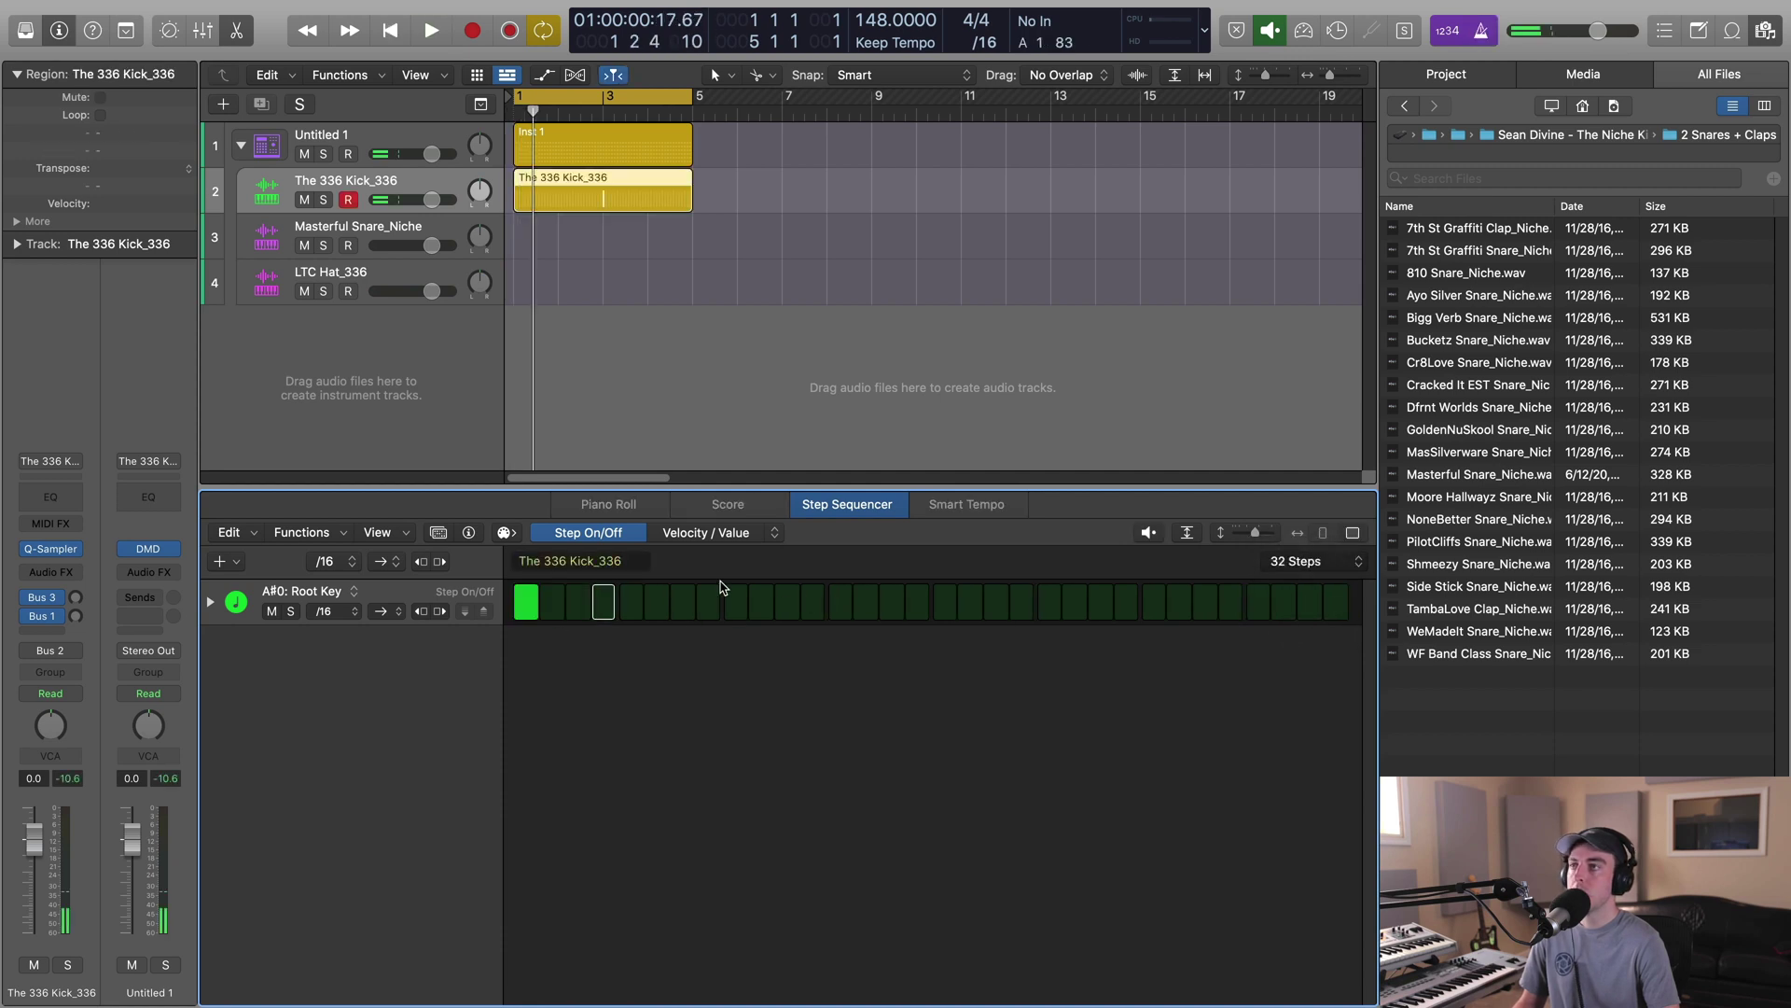
left_click(708, 602)
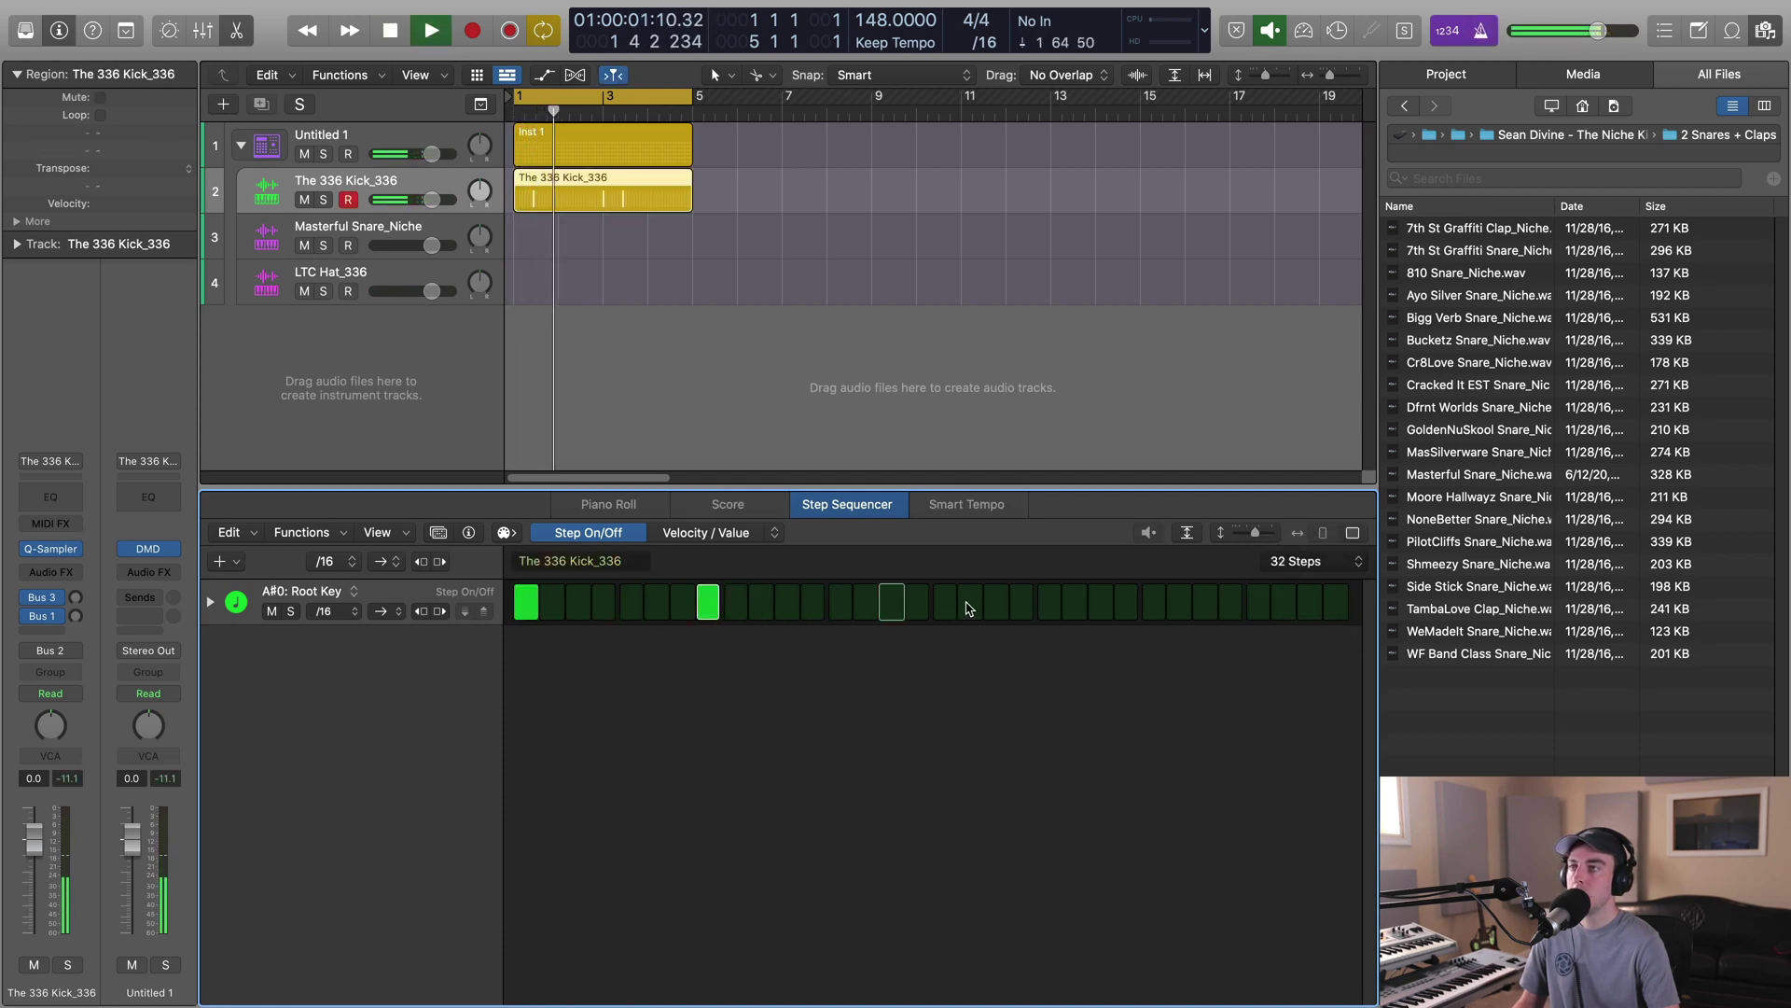
left_click(1259, 602)
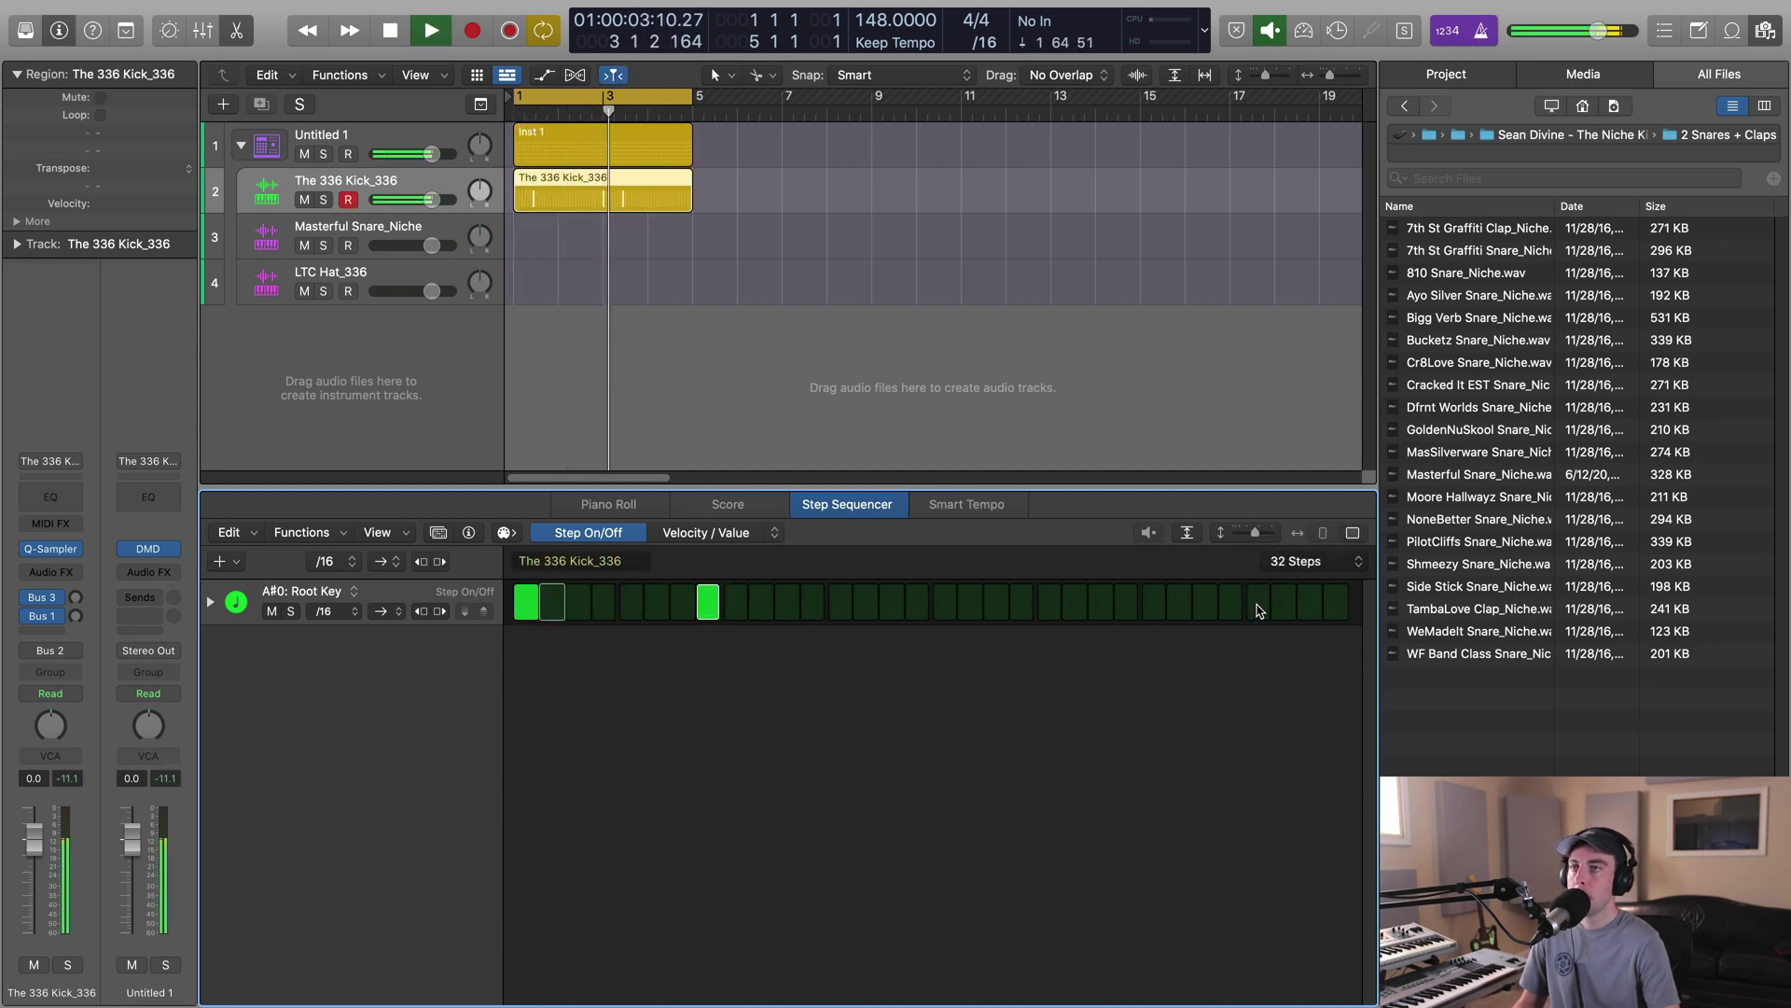
left_click(708, 602)
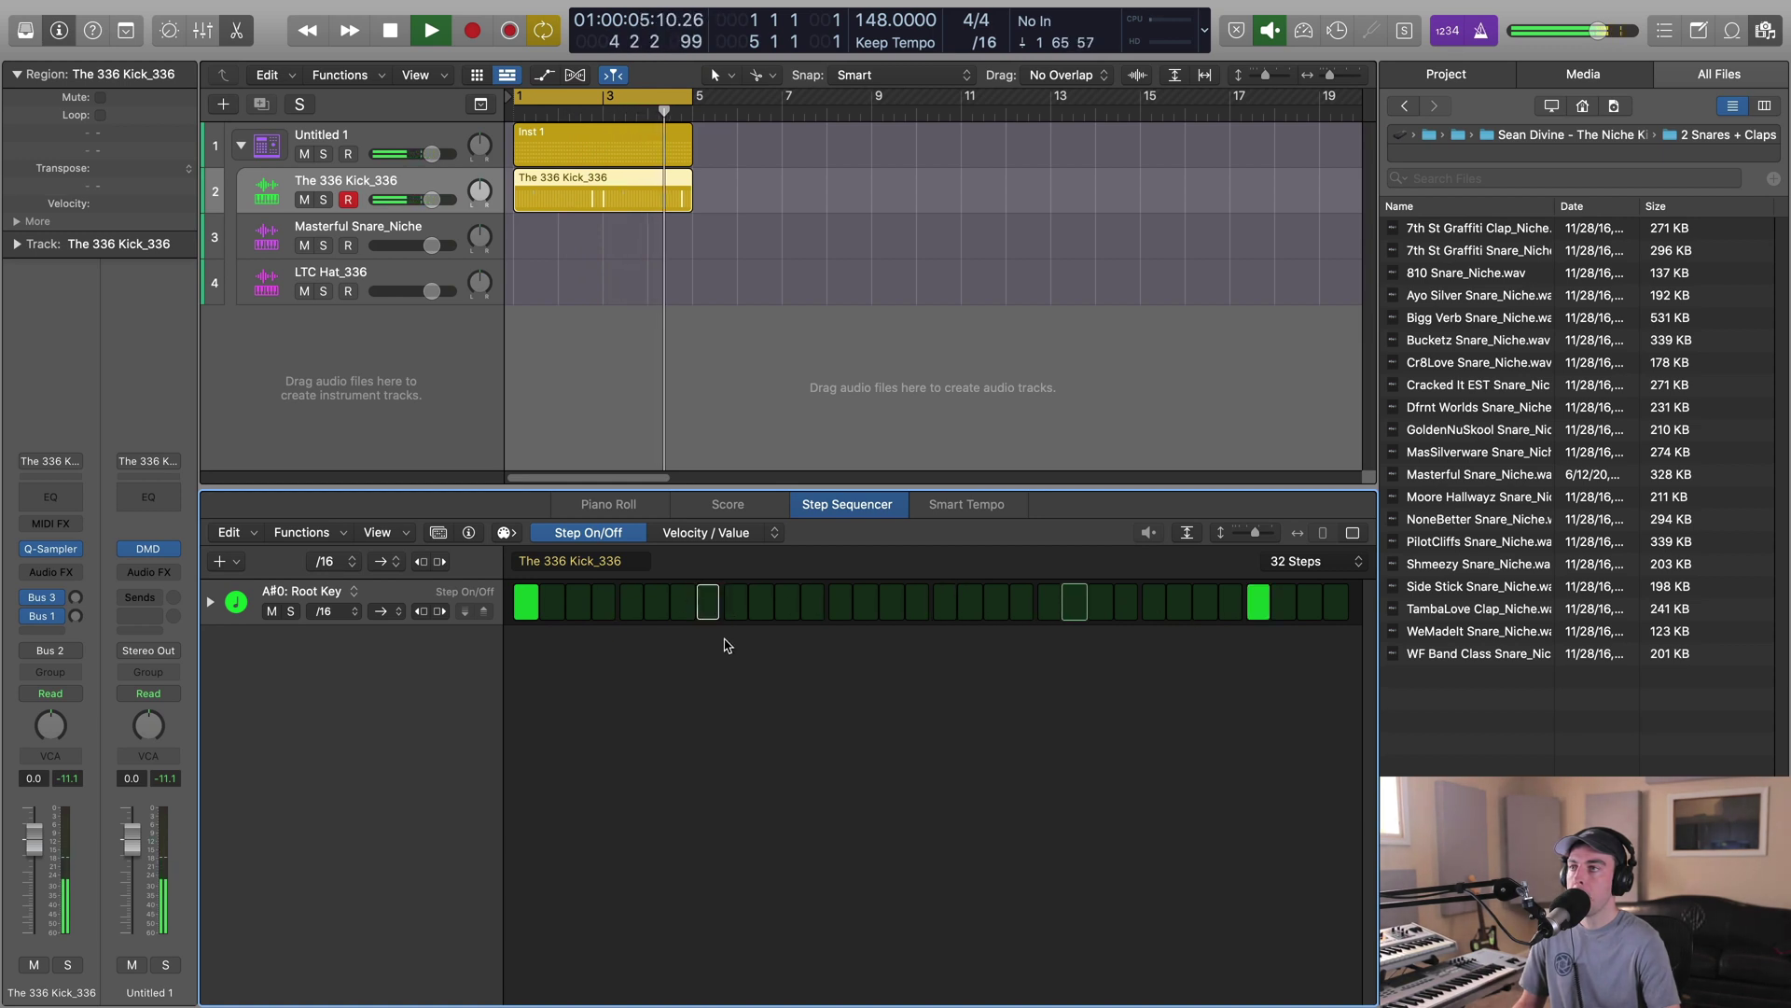
Add kick hits on steps 5 and 13 of the looping pattern.
left_click(656, 602)
left_click(657, 602)
left_click(632, 602)
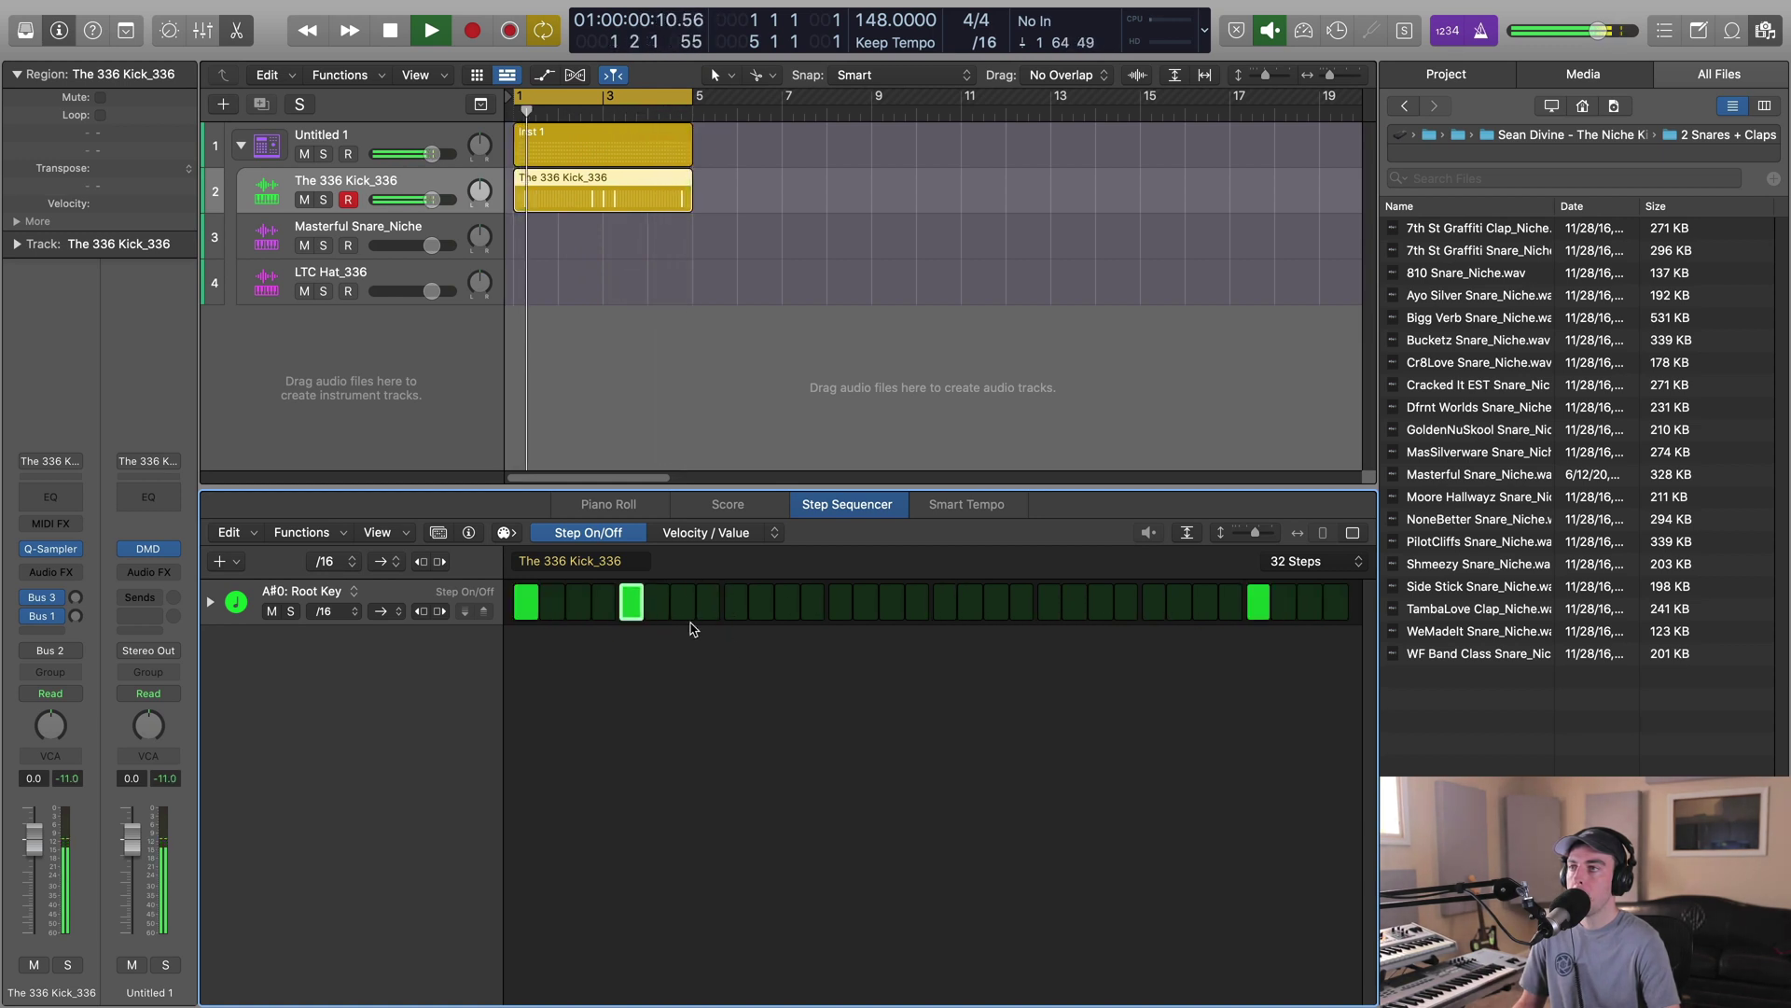
left_click(865, 602)
left_click(866, 602)
left_click(841, 602)
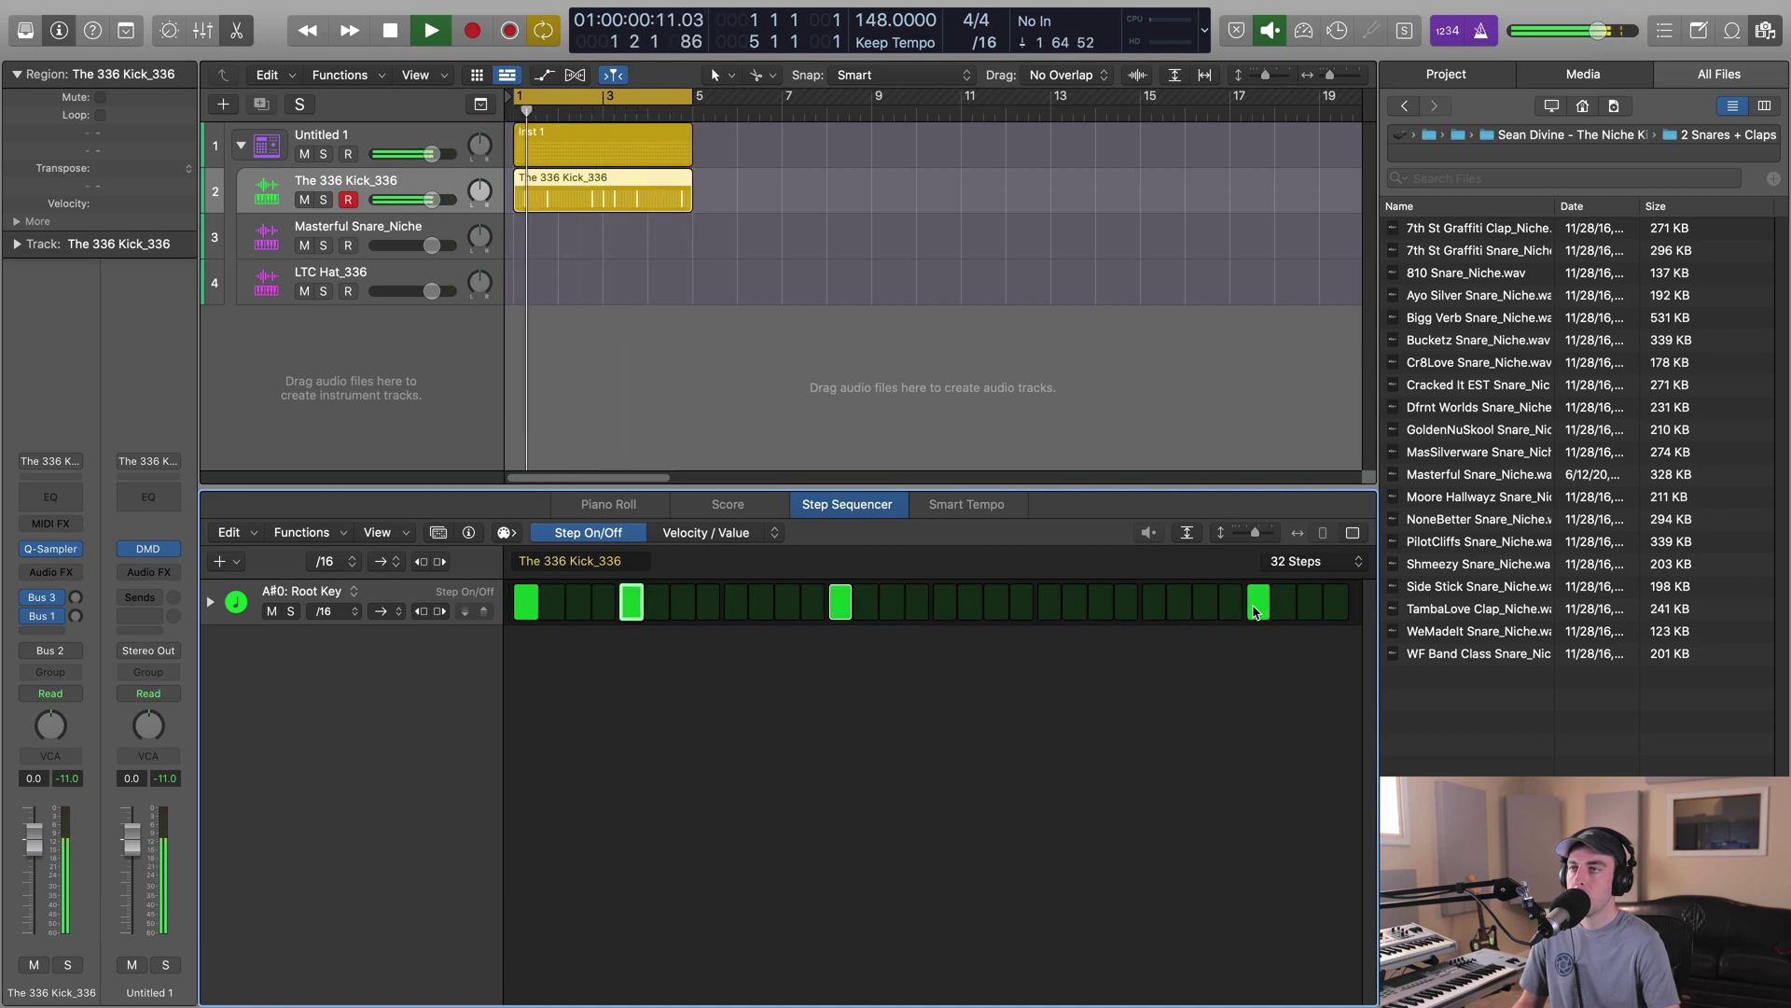
Add a kick hit on step 19 and move the hit on step 29 to step 31.
left_click(996, 602)
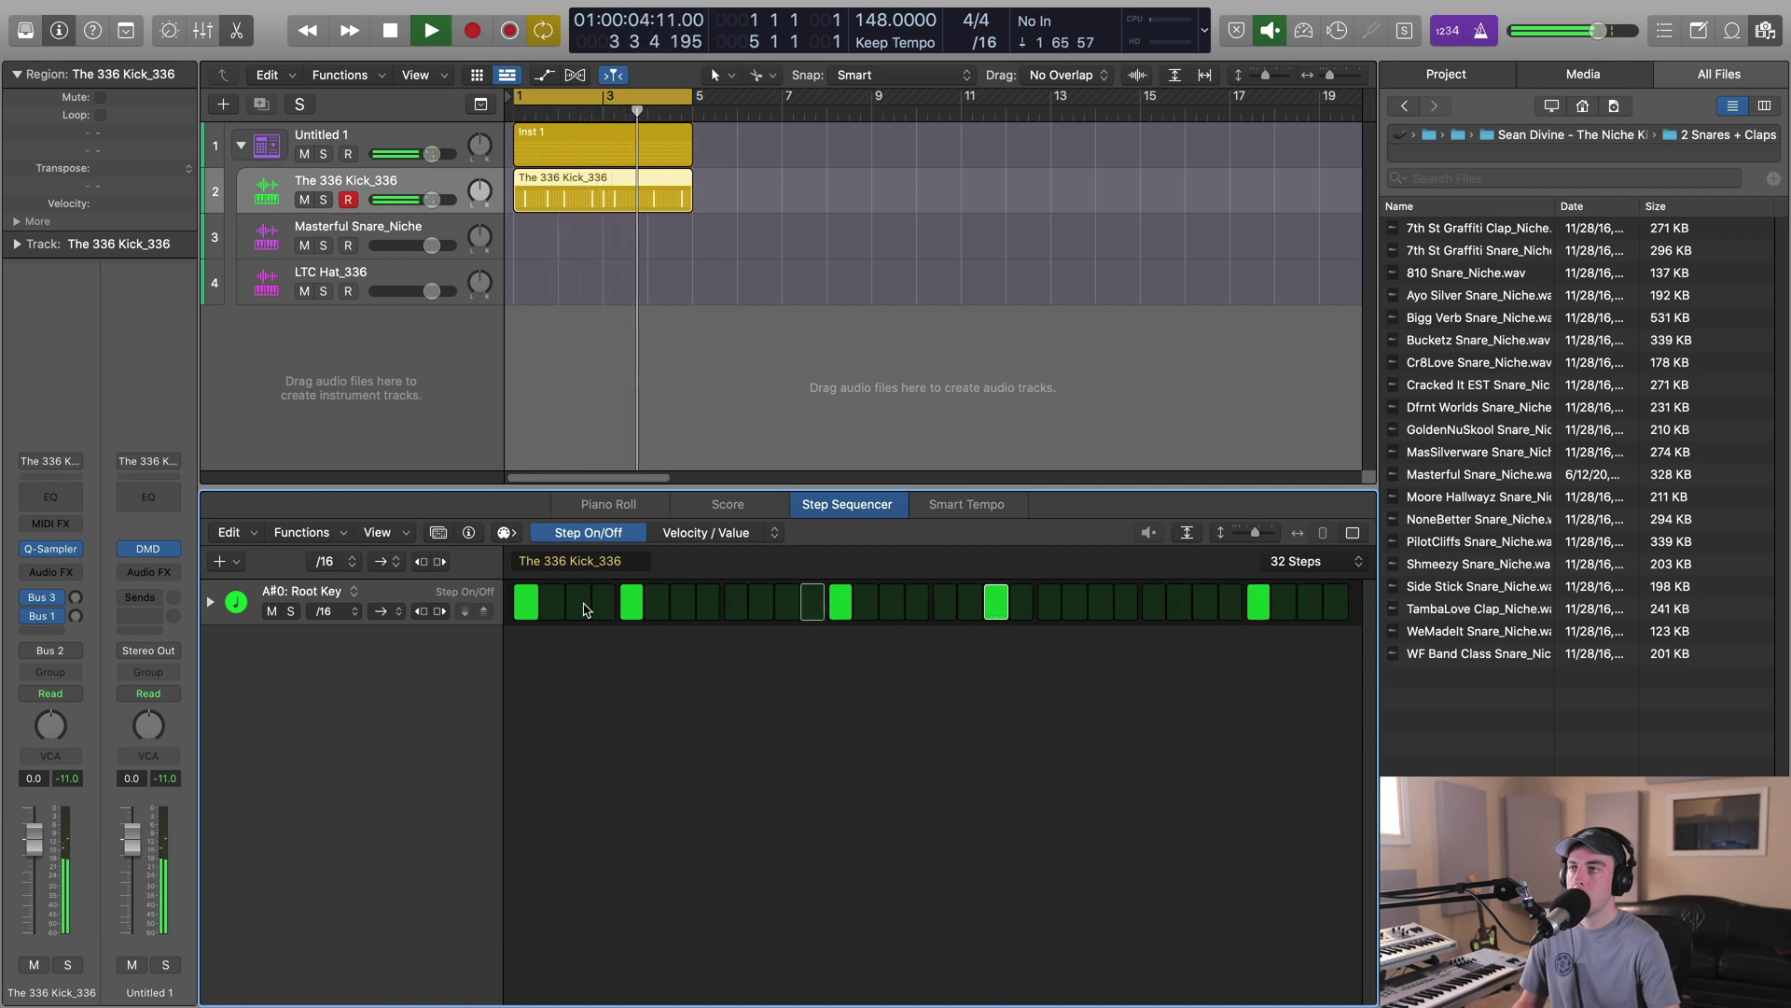
left_click(1259, 602)
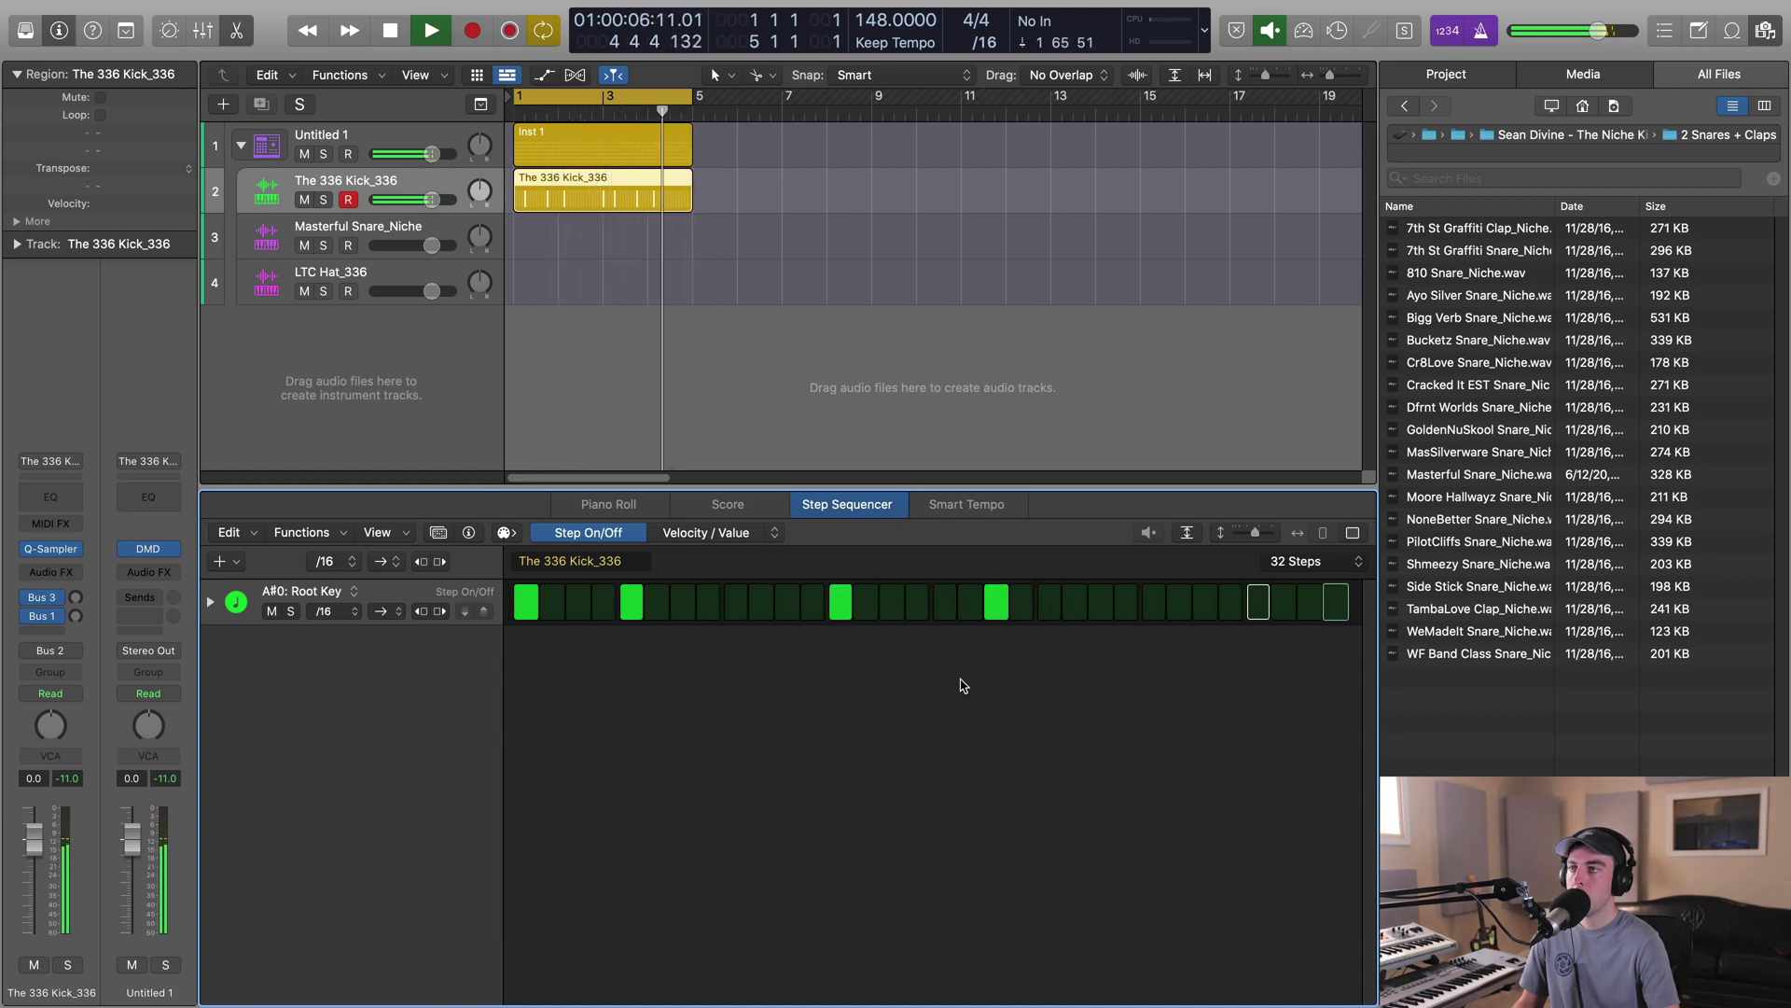
left_click(1309, 602)
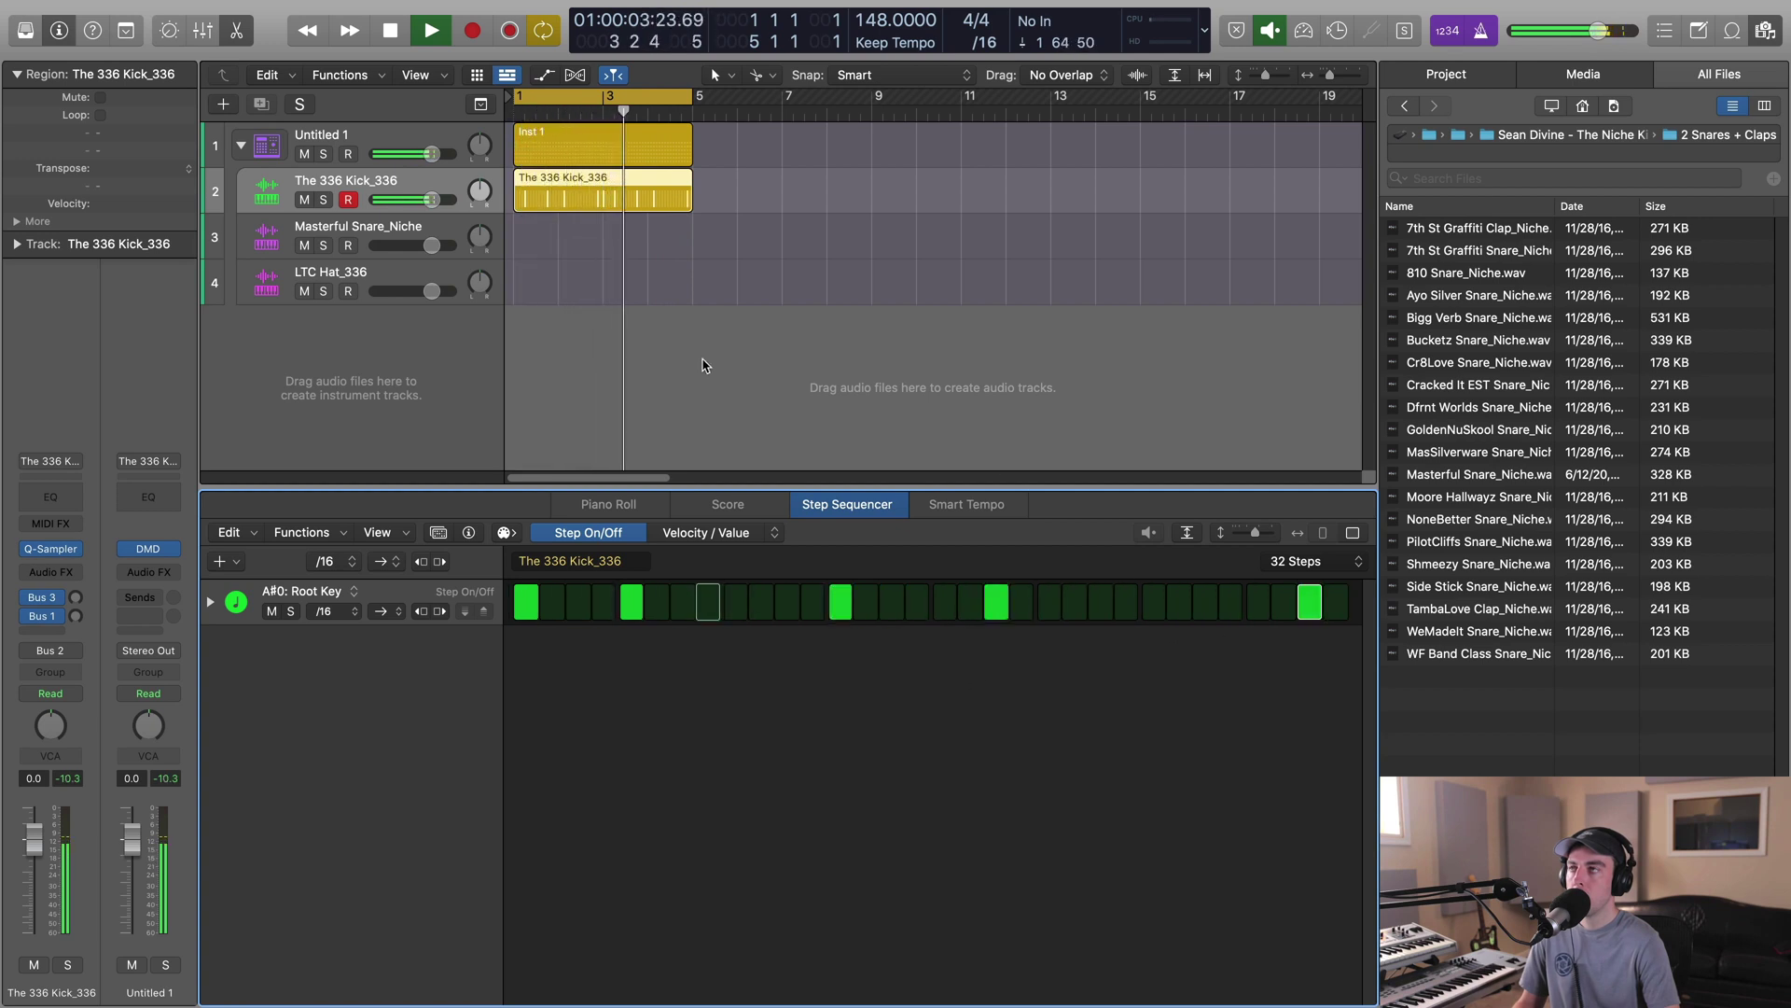
Place a snare hit on step 9 of the Masterful Snare_Niche track's pattern.
left_click(339, 247)
left_click(962, 602)
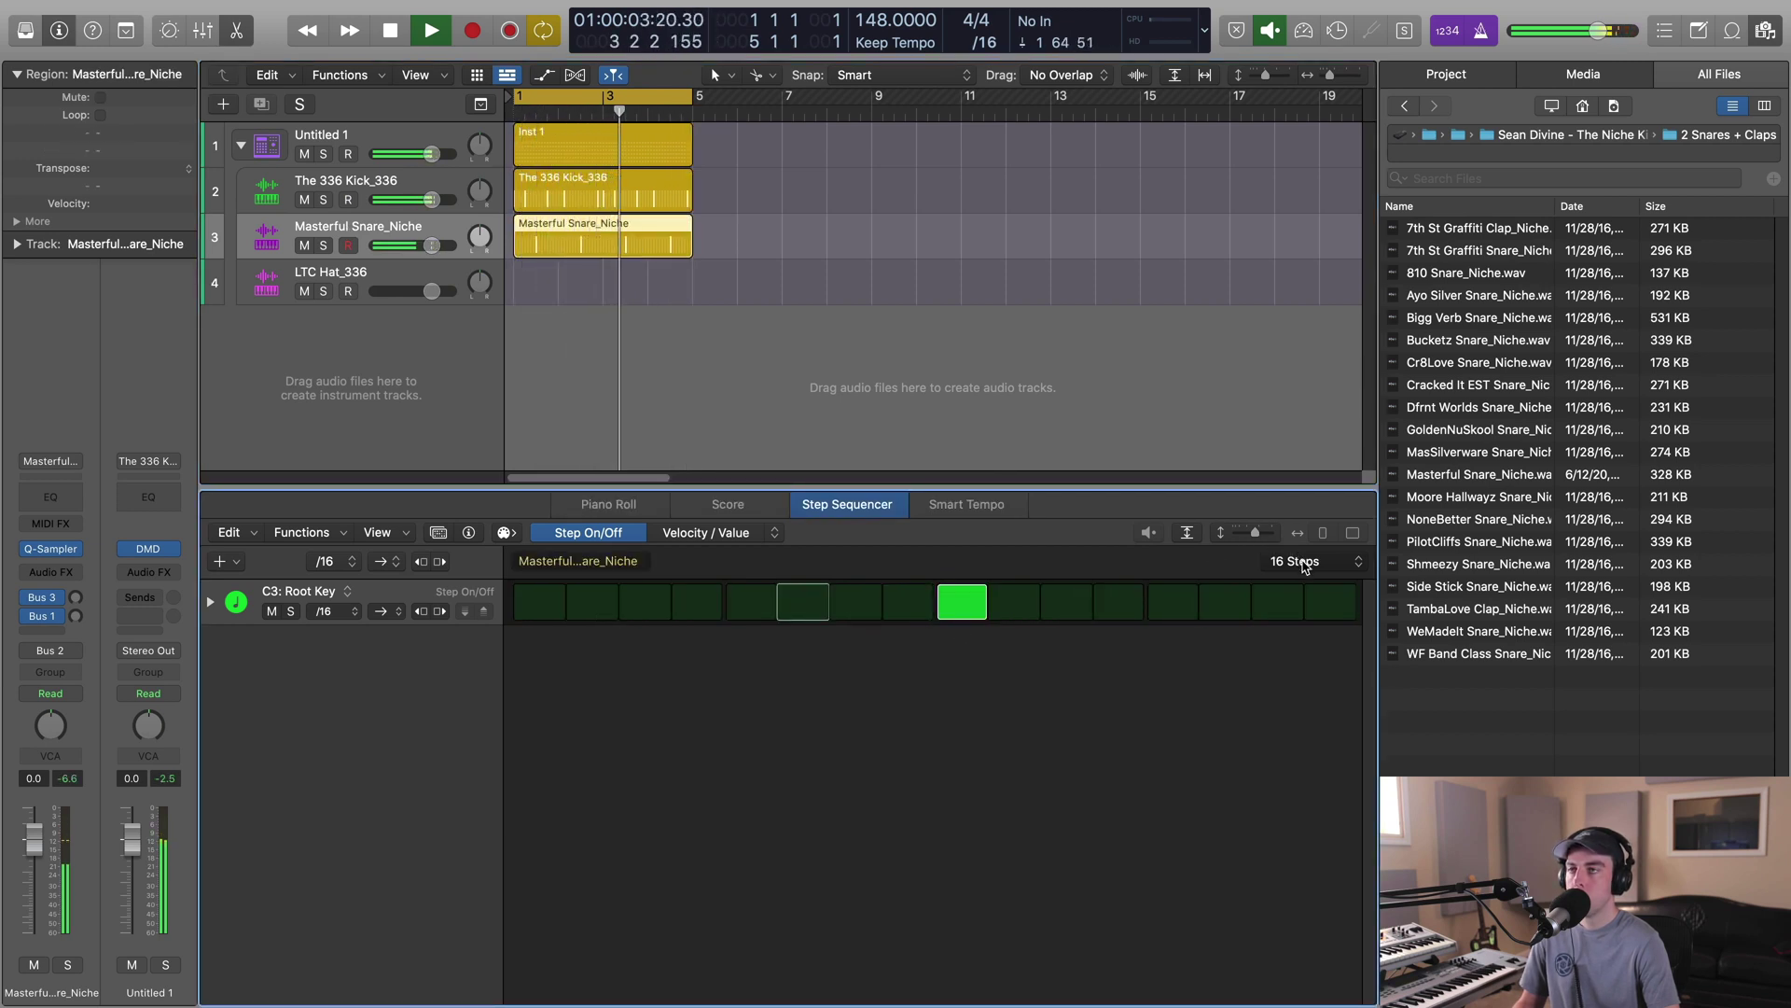
Fill all 16 steps of the LTC Hat_336 track's pattern with hits and stop playback.
key("Down")
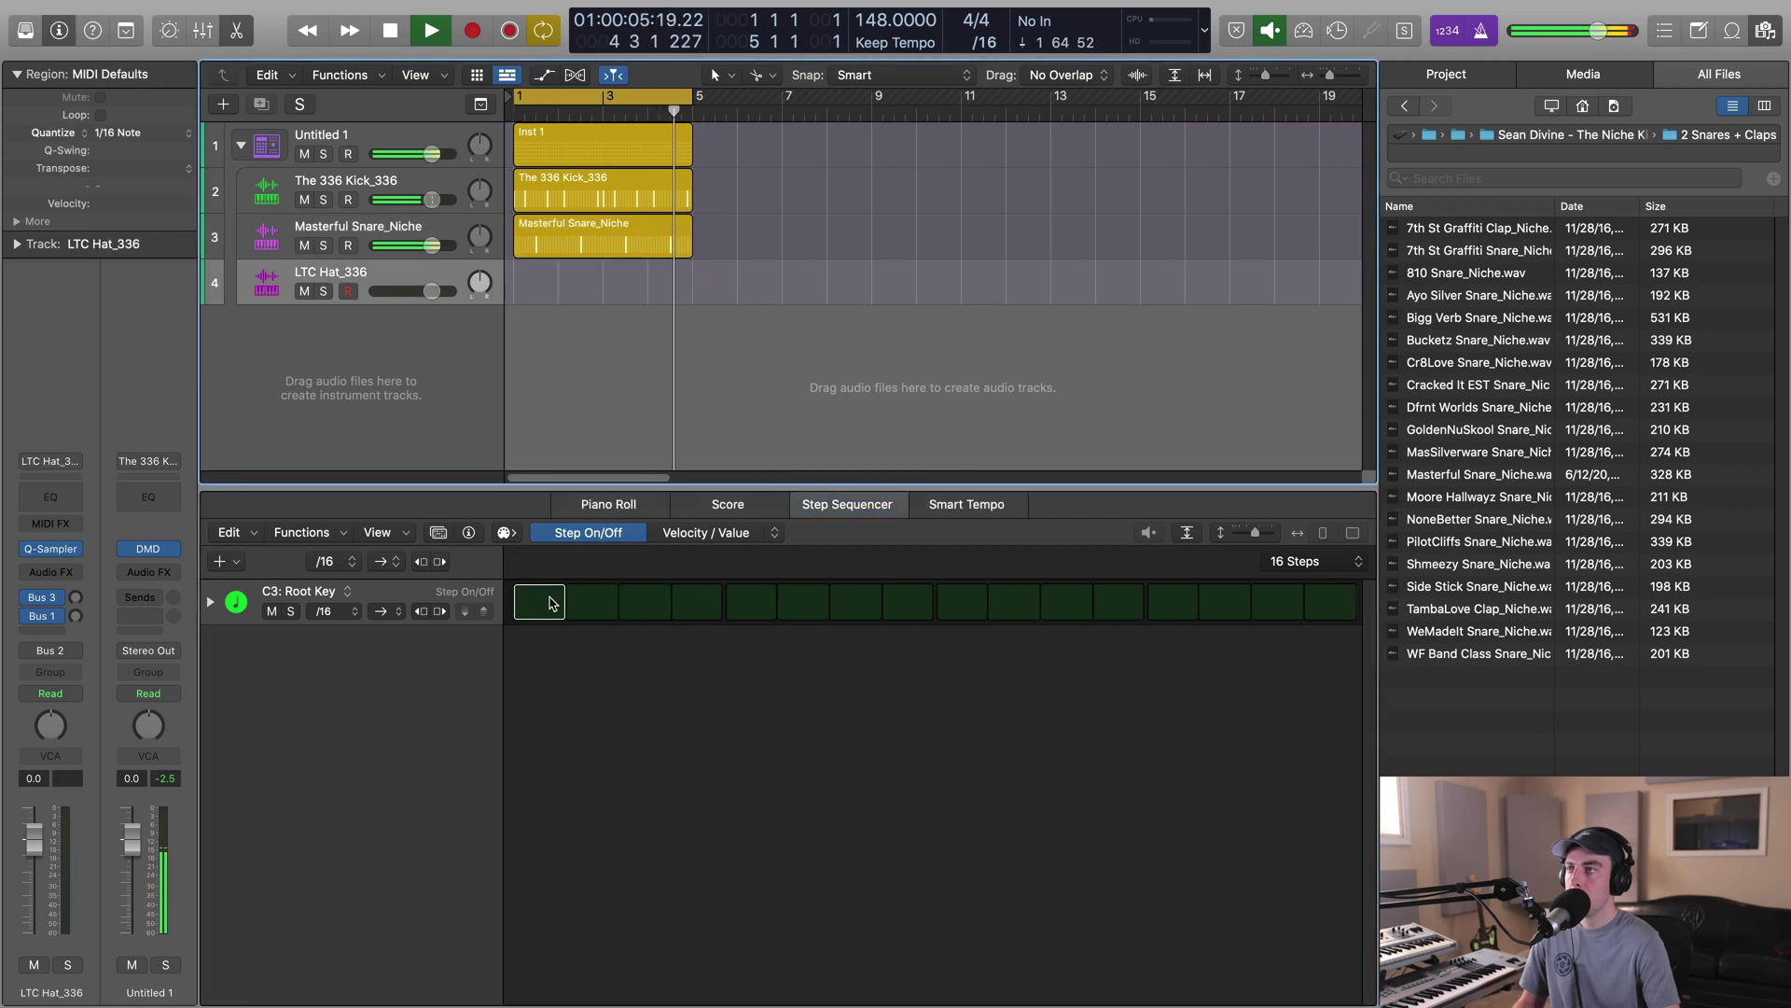
left_click(550, 603)
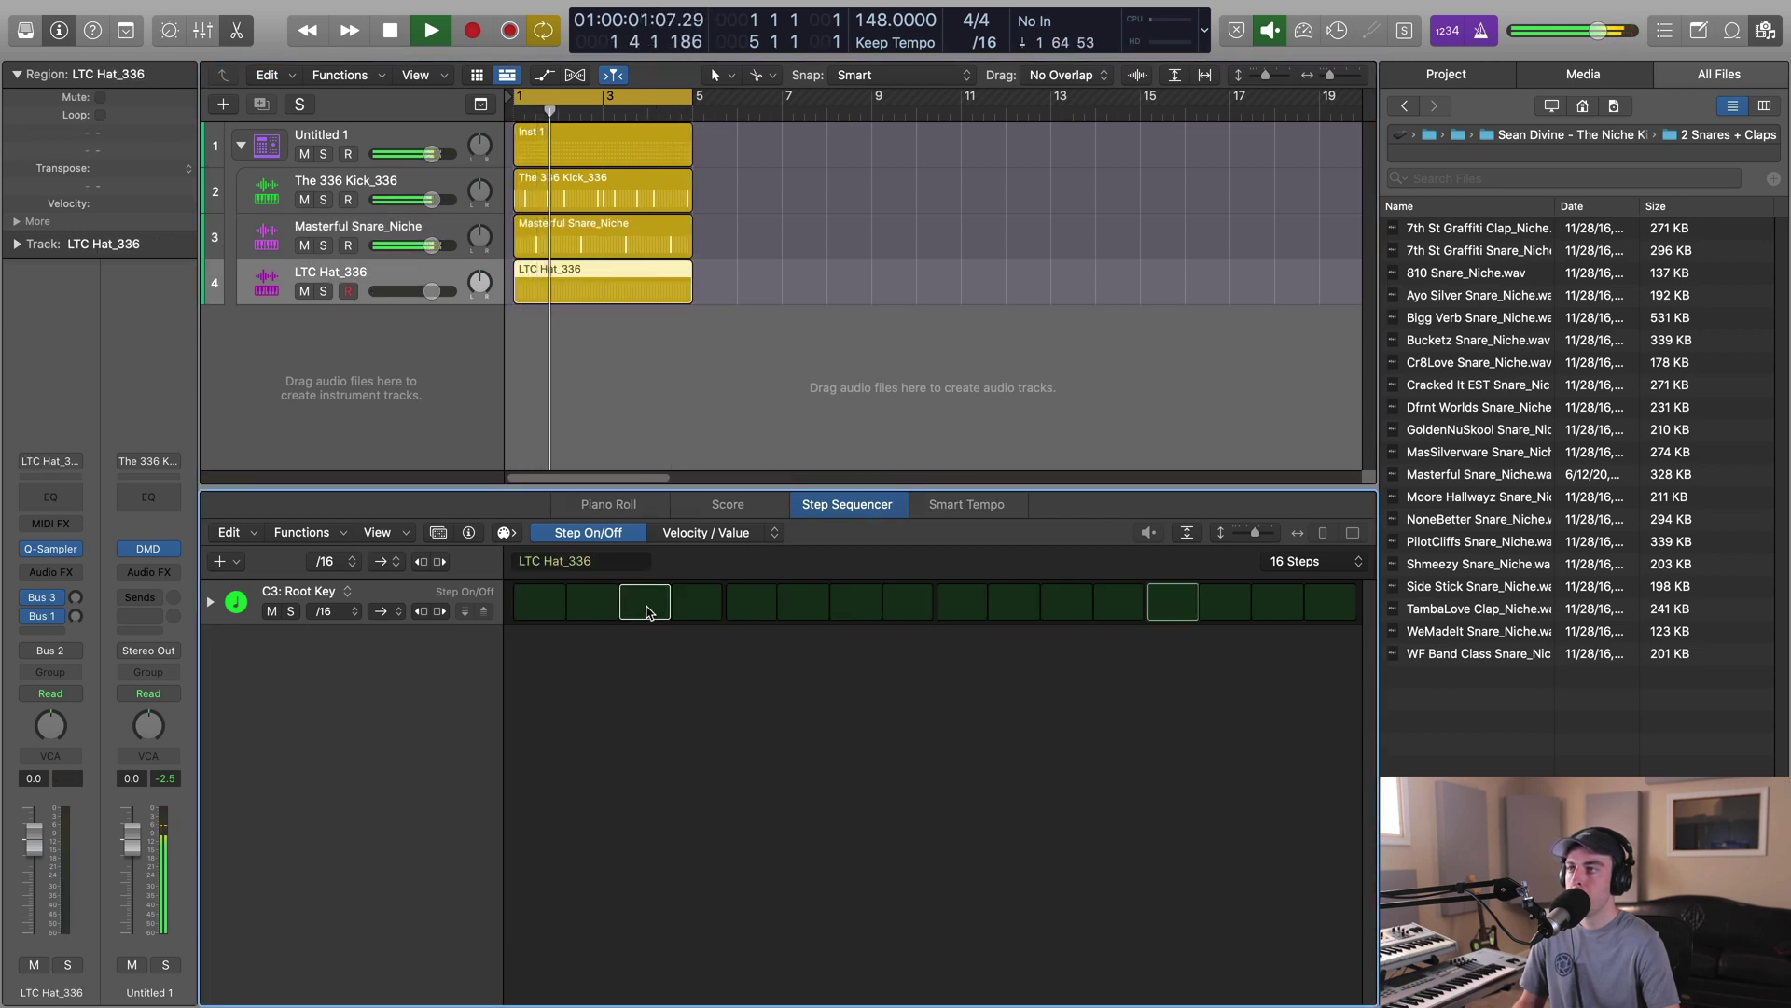
left_click_drag(552, 606, 1317, 618)
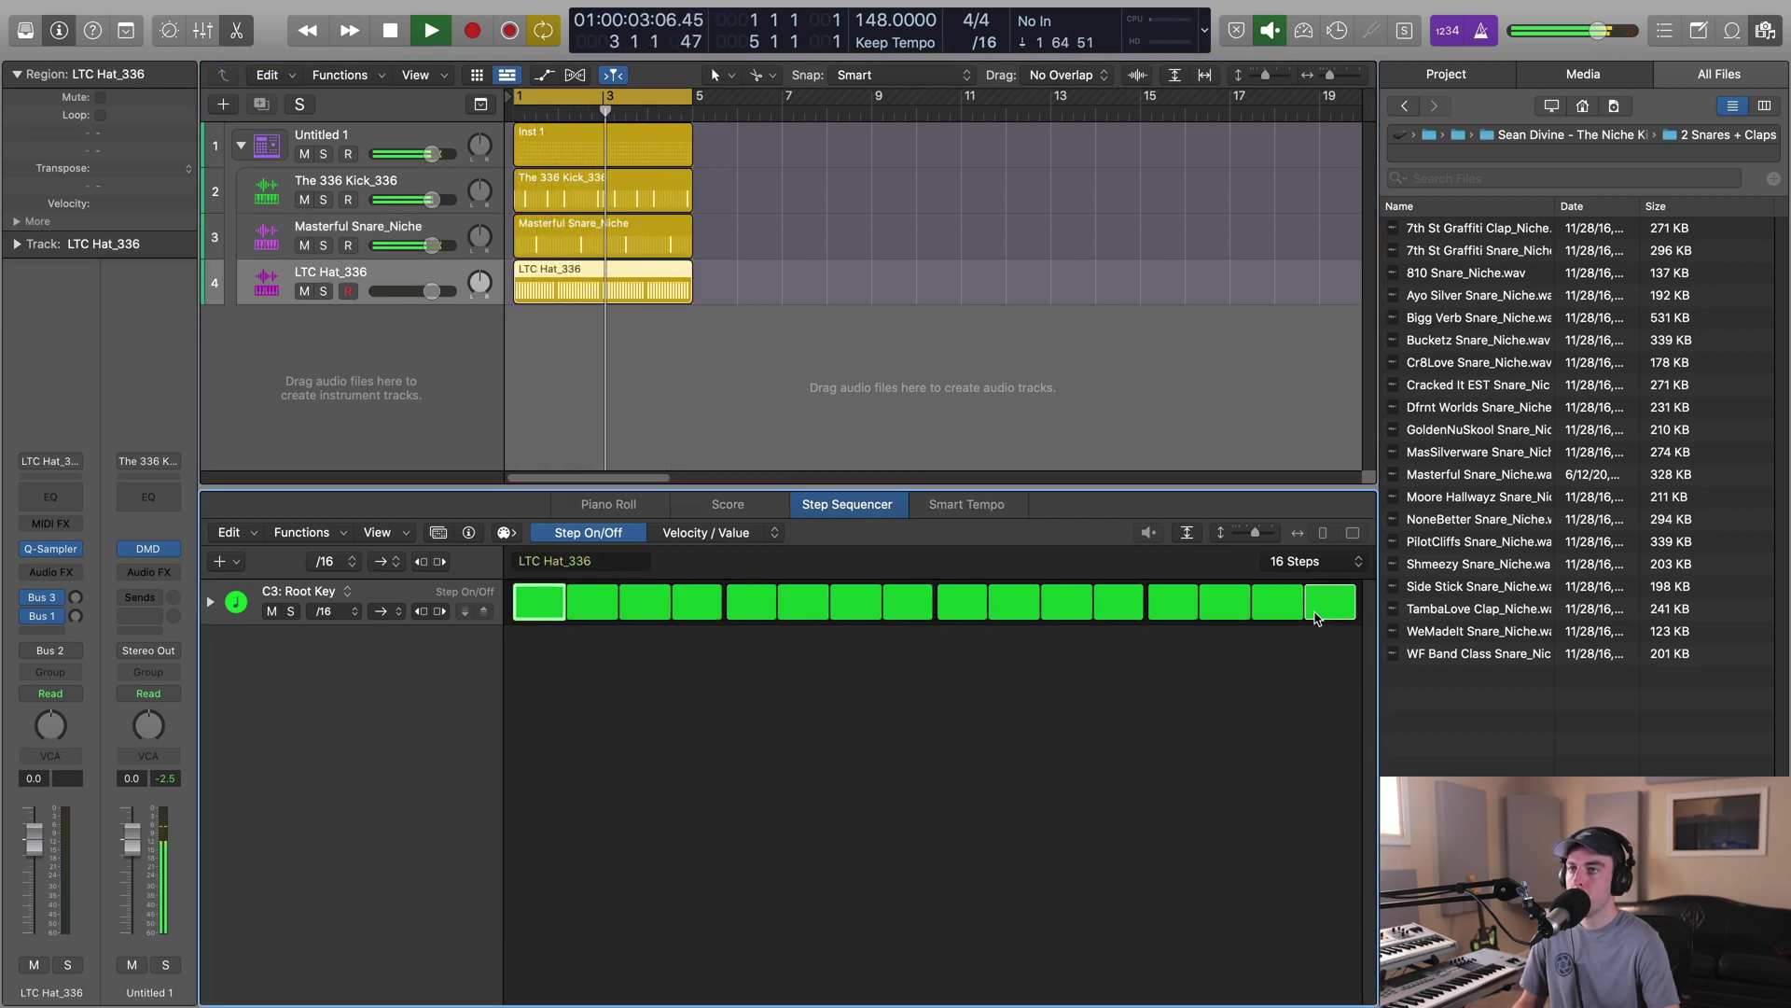
left_click(1306, 561)
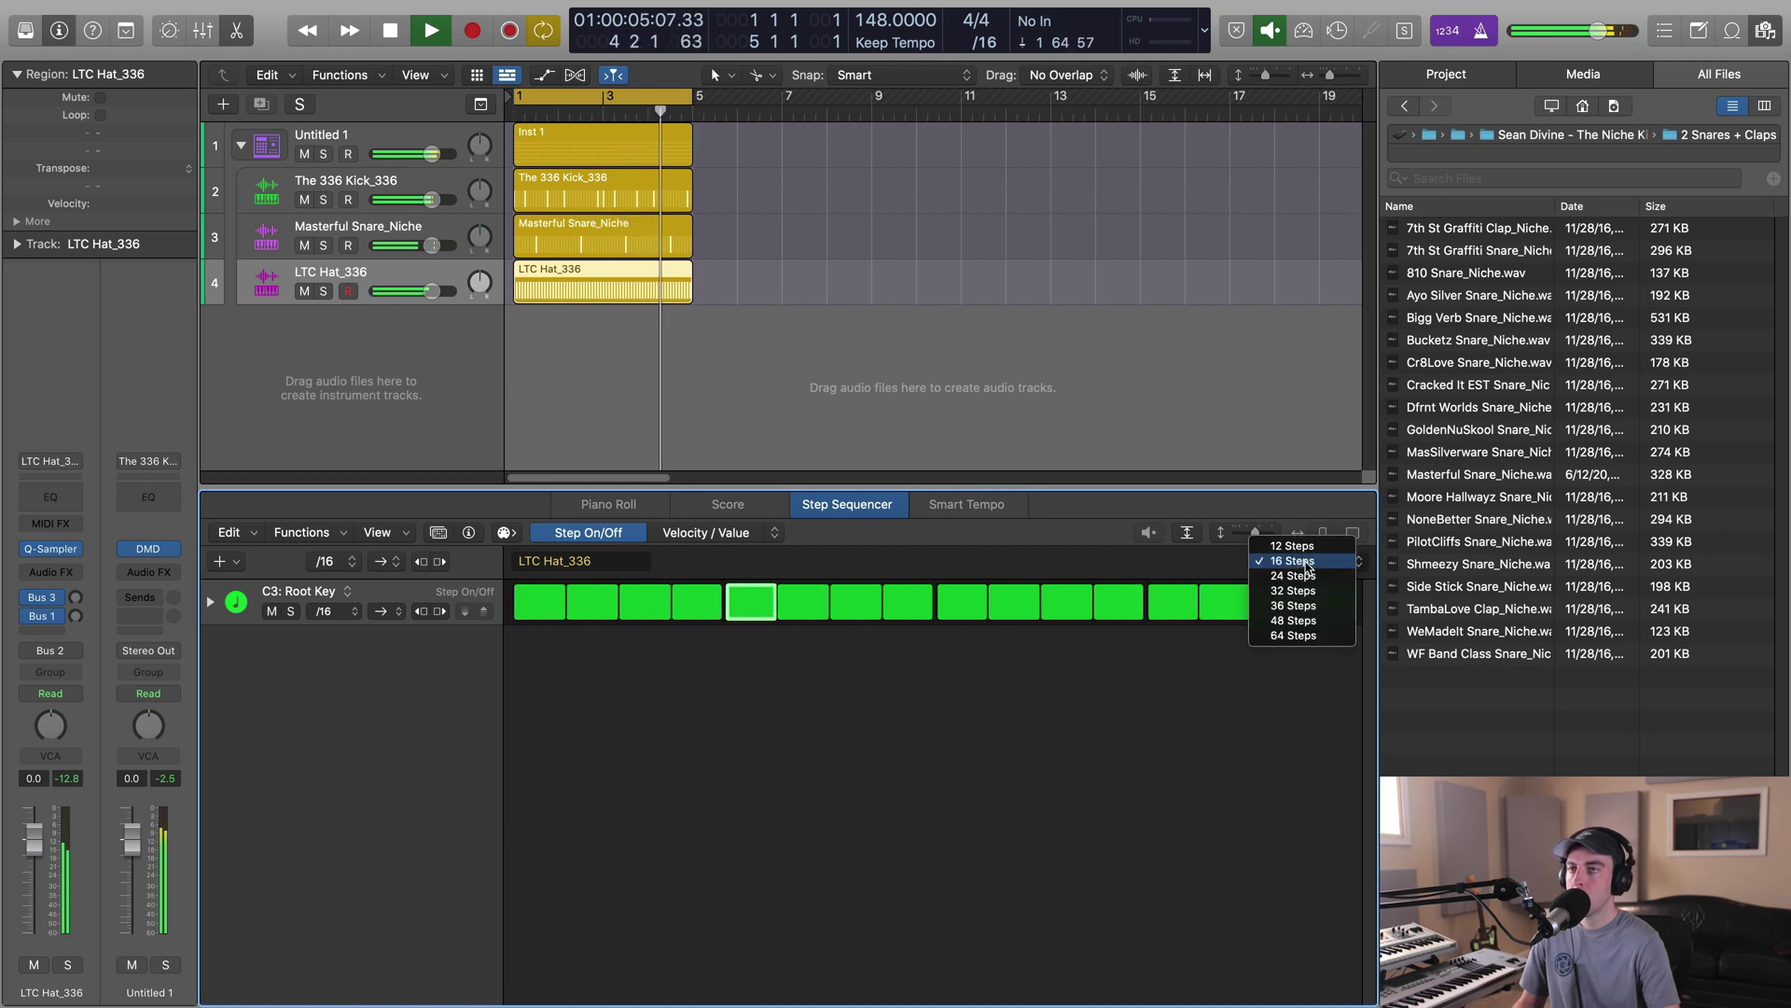
left_click(1062, 702)
left_click(718, 364)
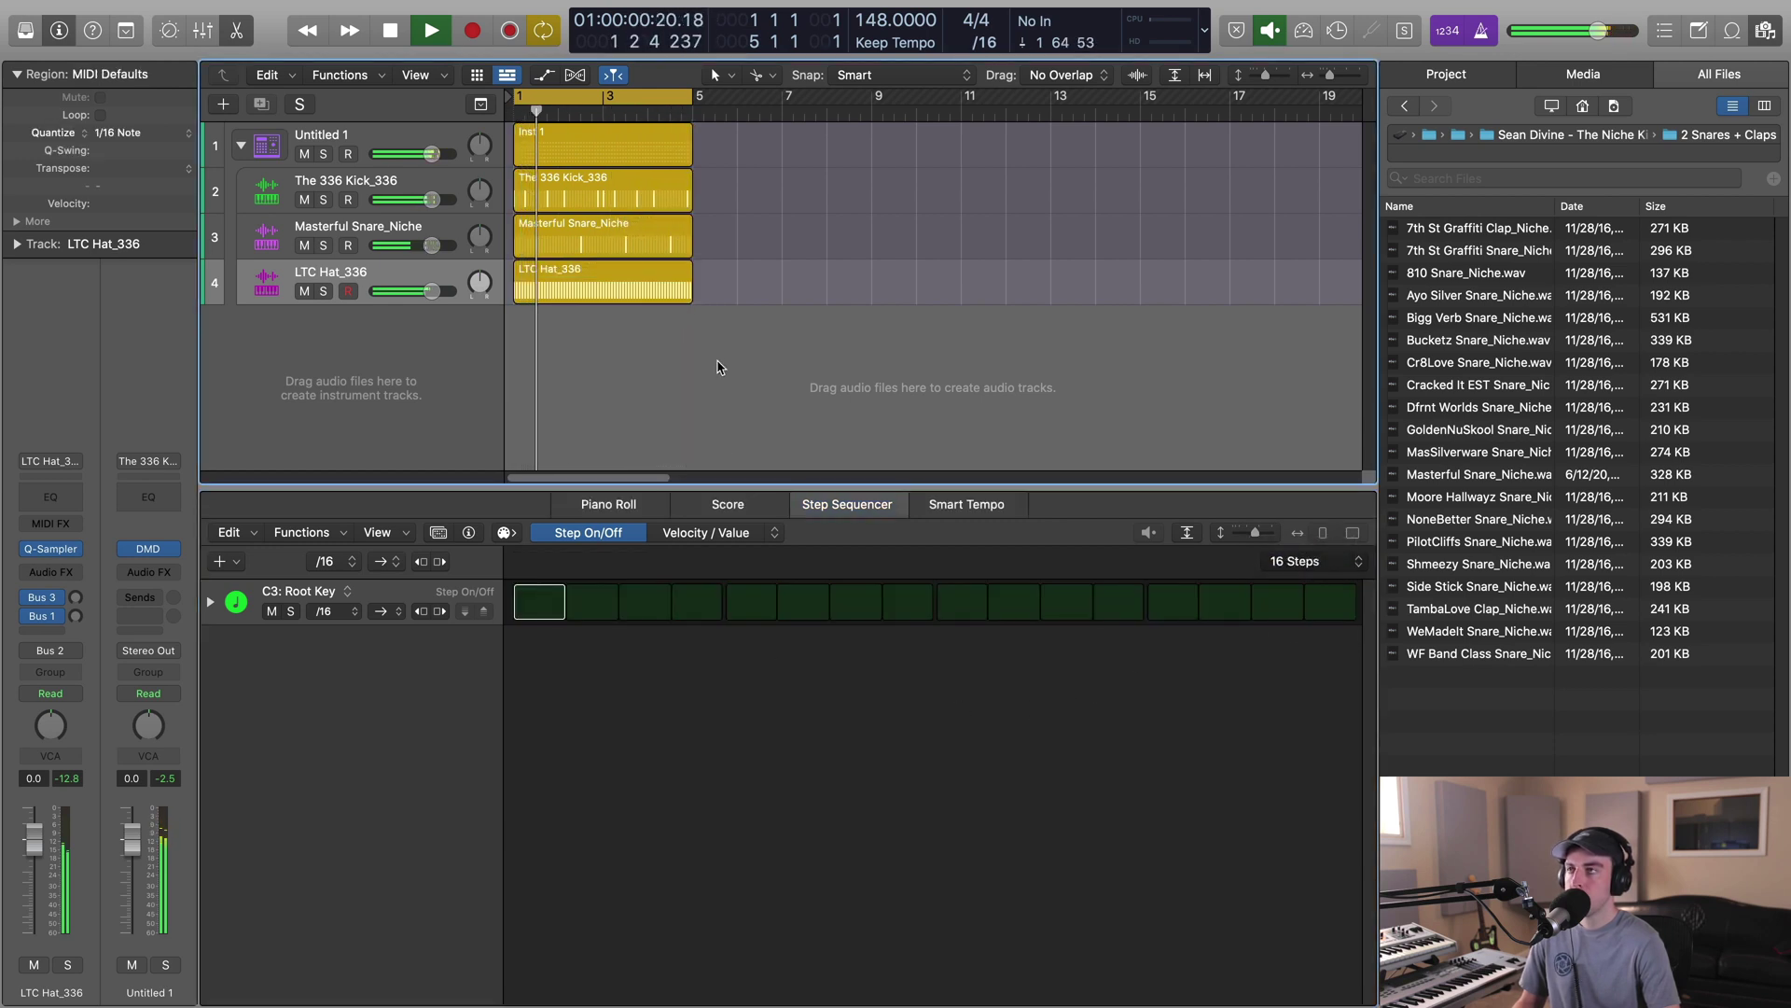
key("space")
Try the hat pattern at a 16T step rate during playback, and return it to /16.
left_click(607, 286)
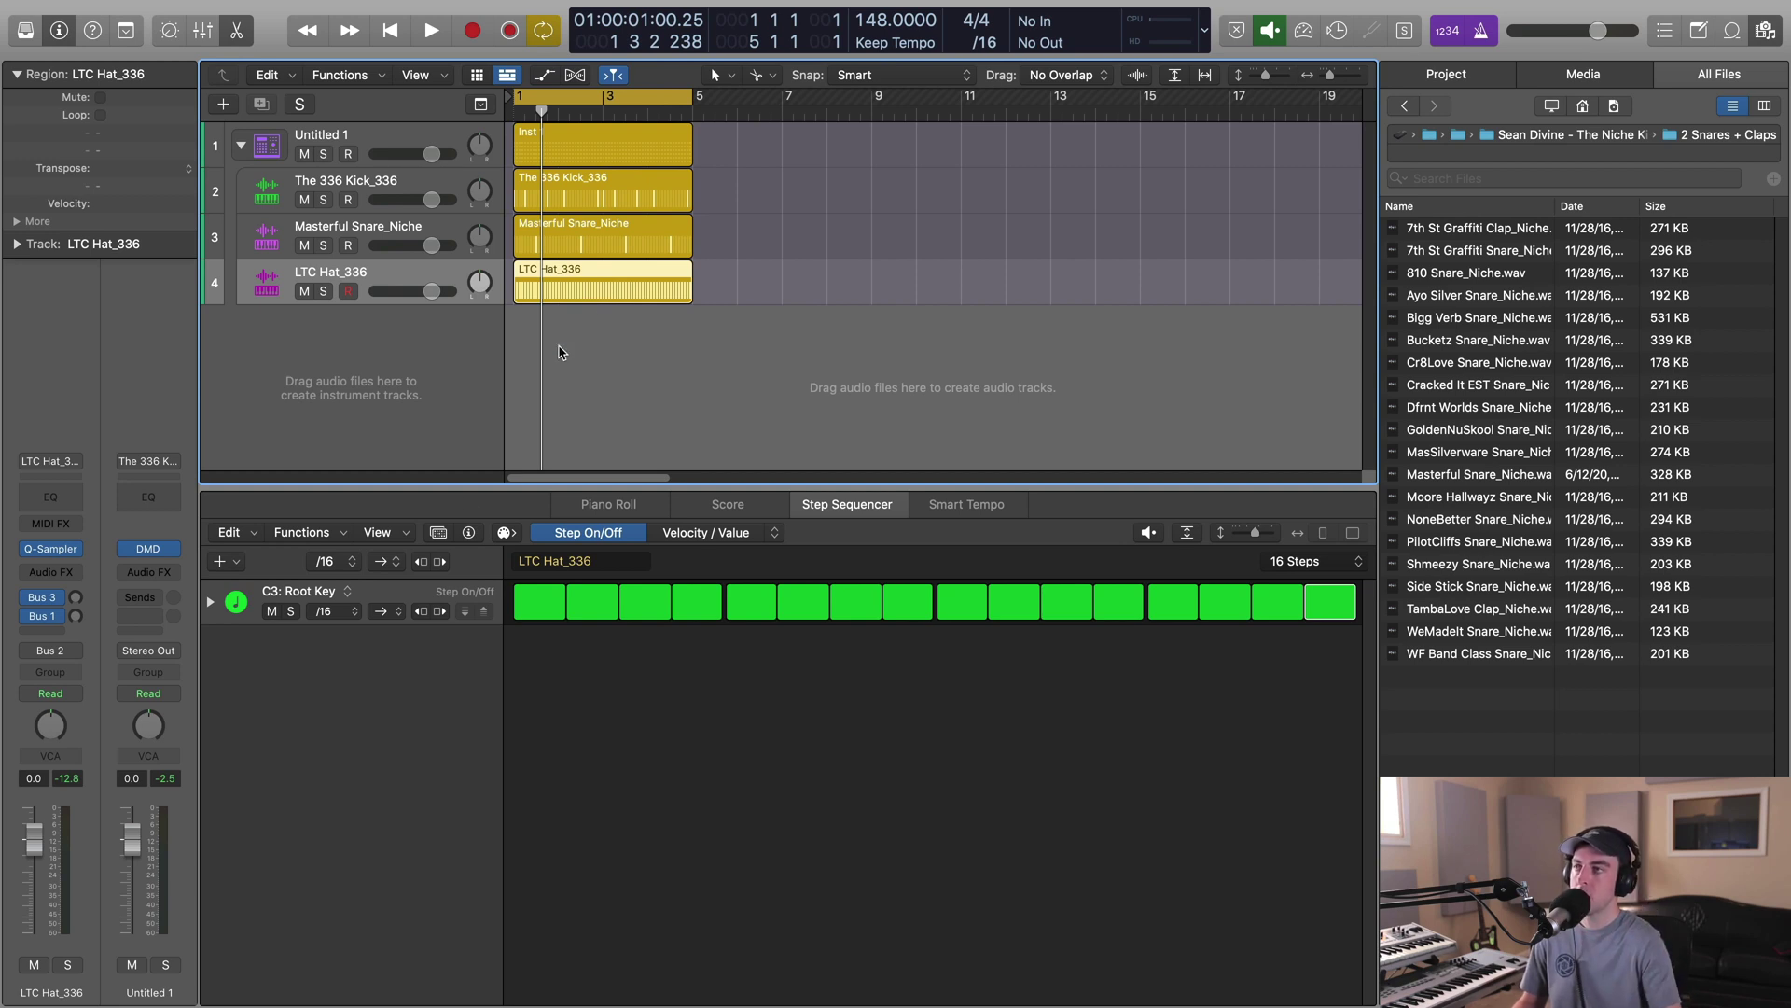
left_click(332, 563)
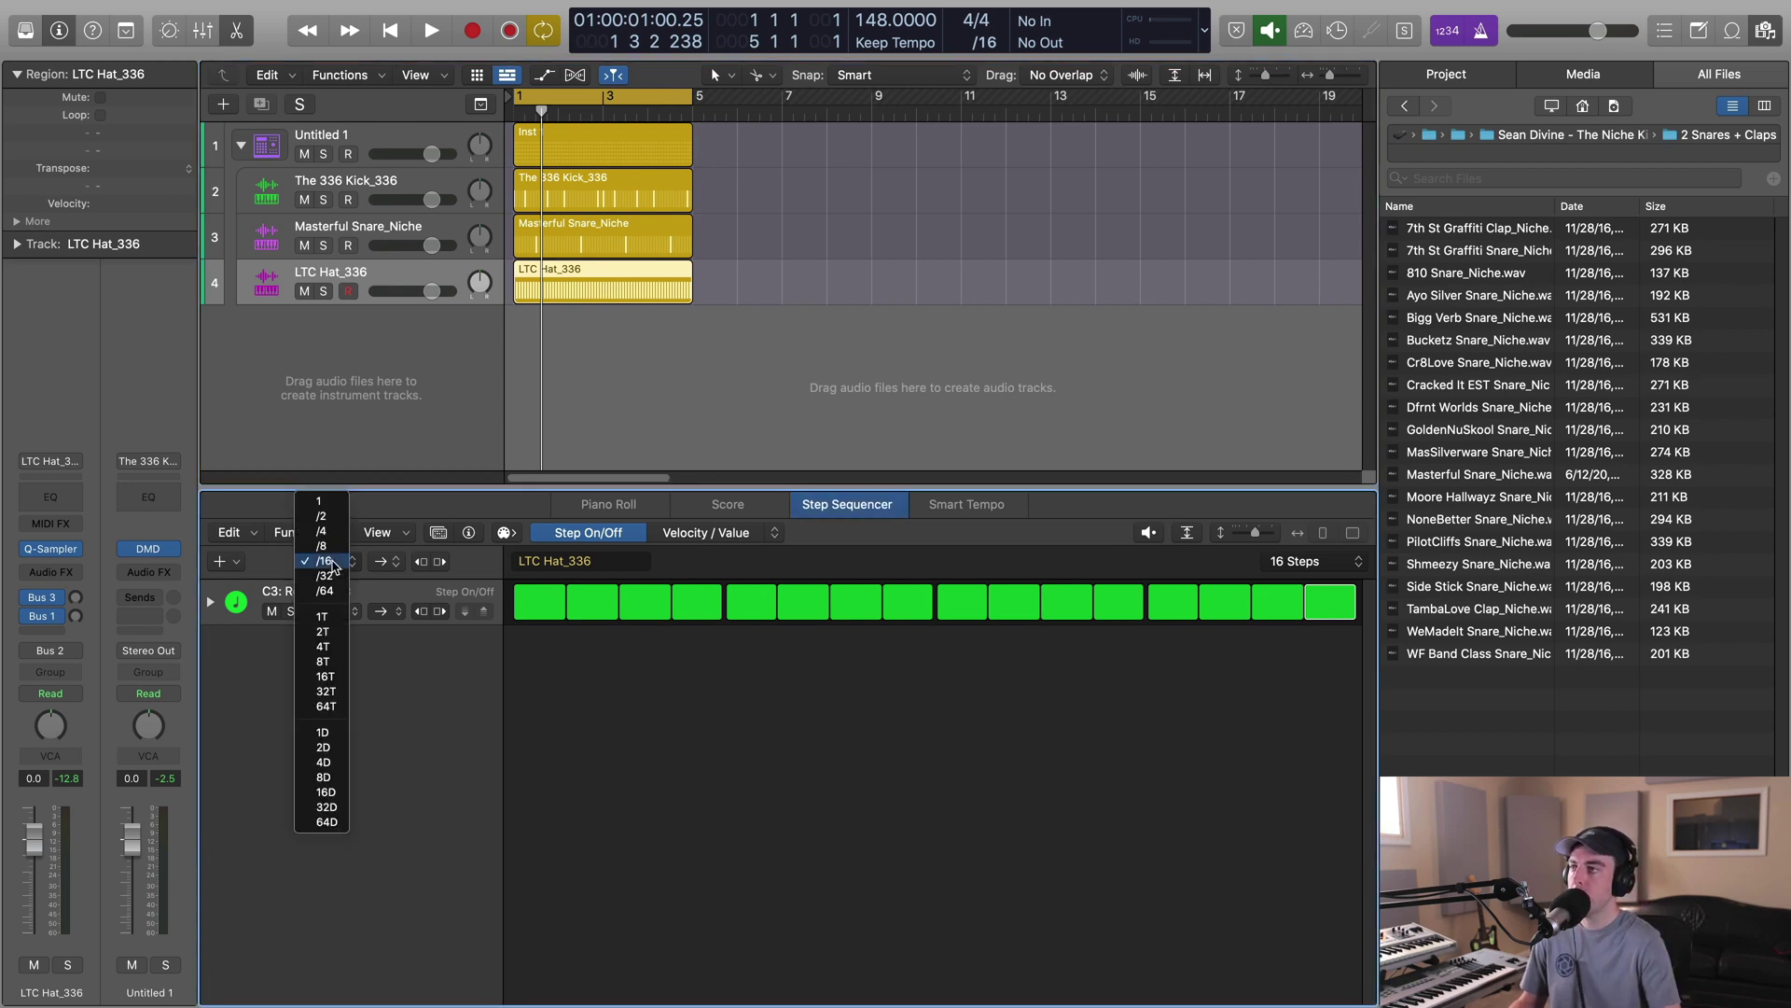
left_click(325, 676)
key("space")
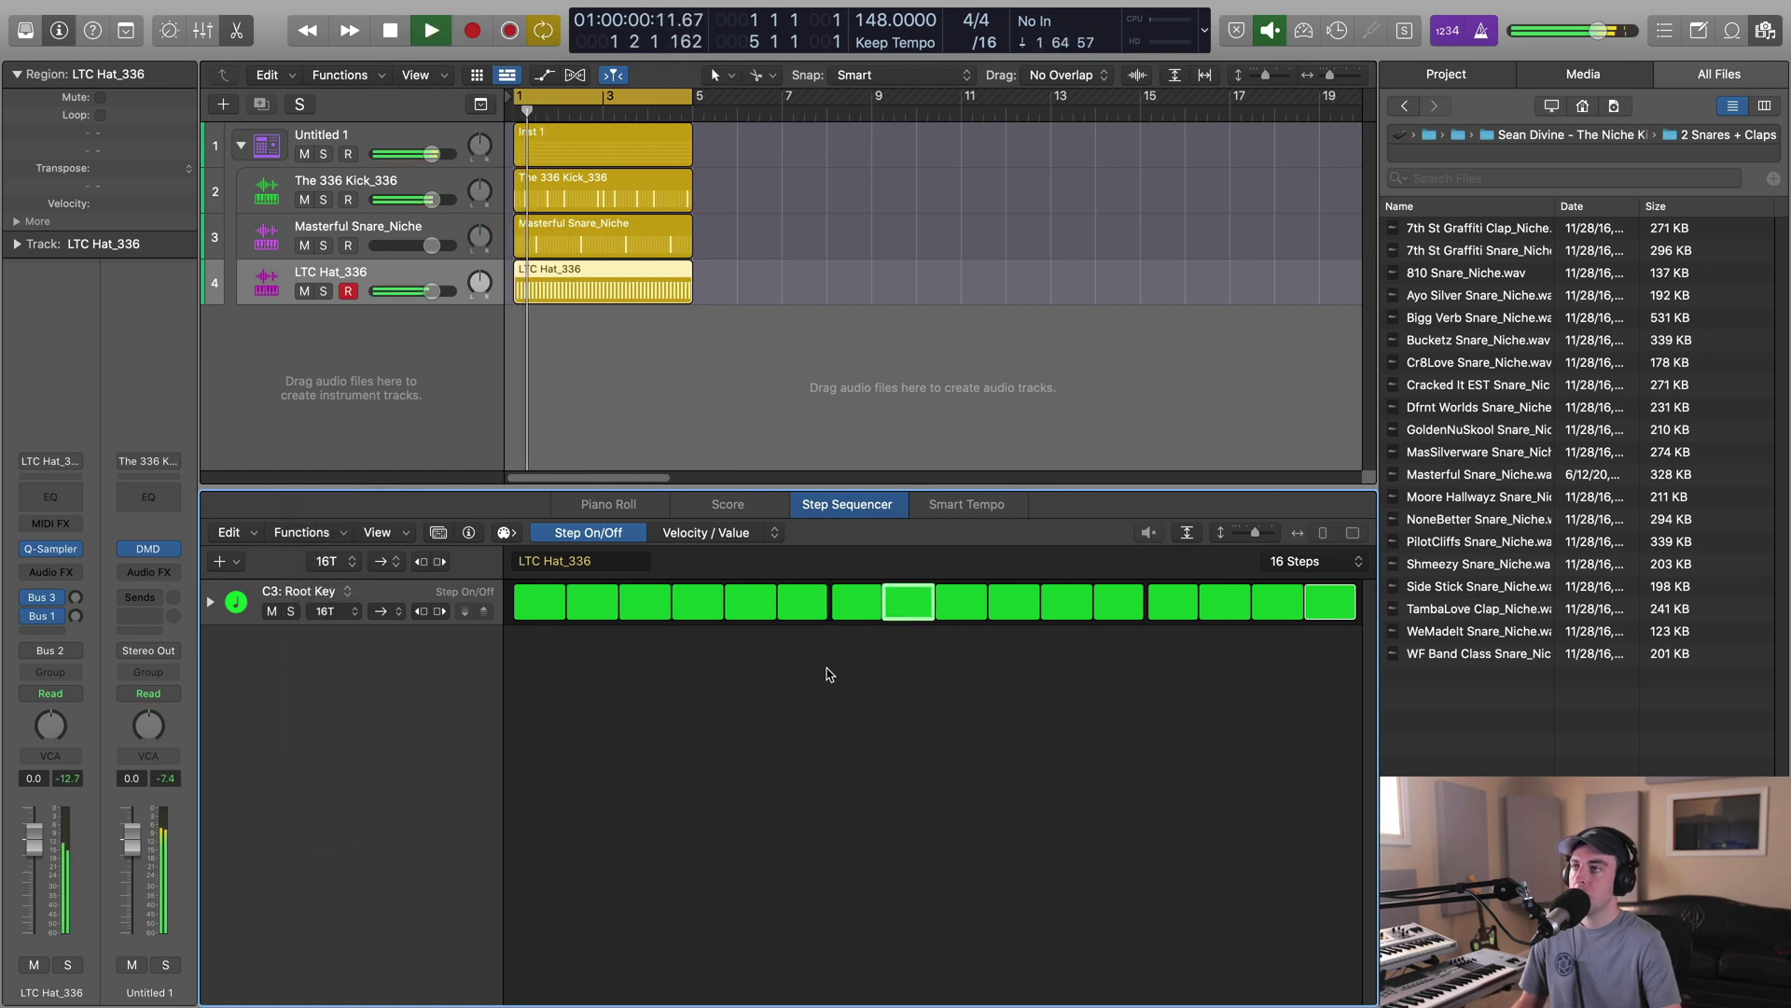
key("space")
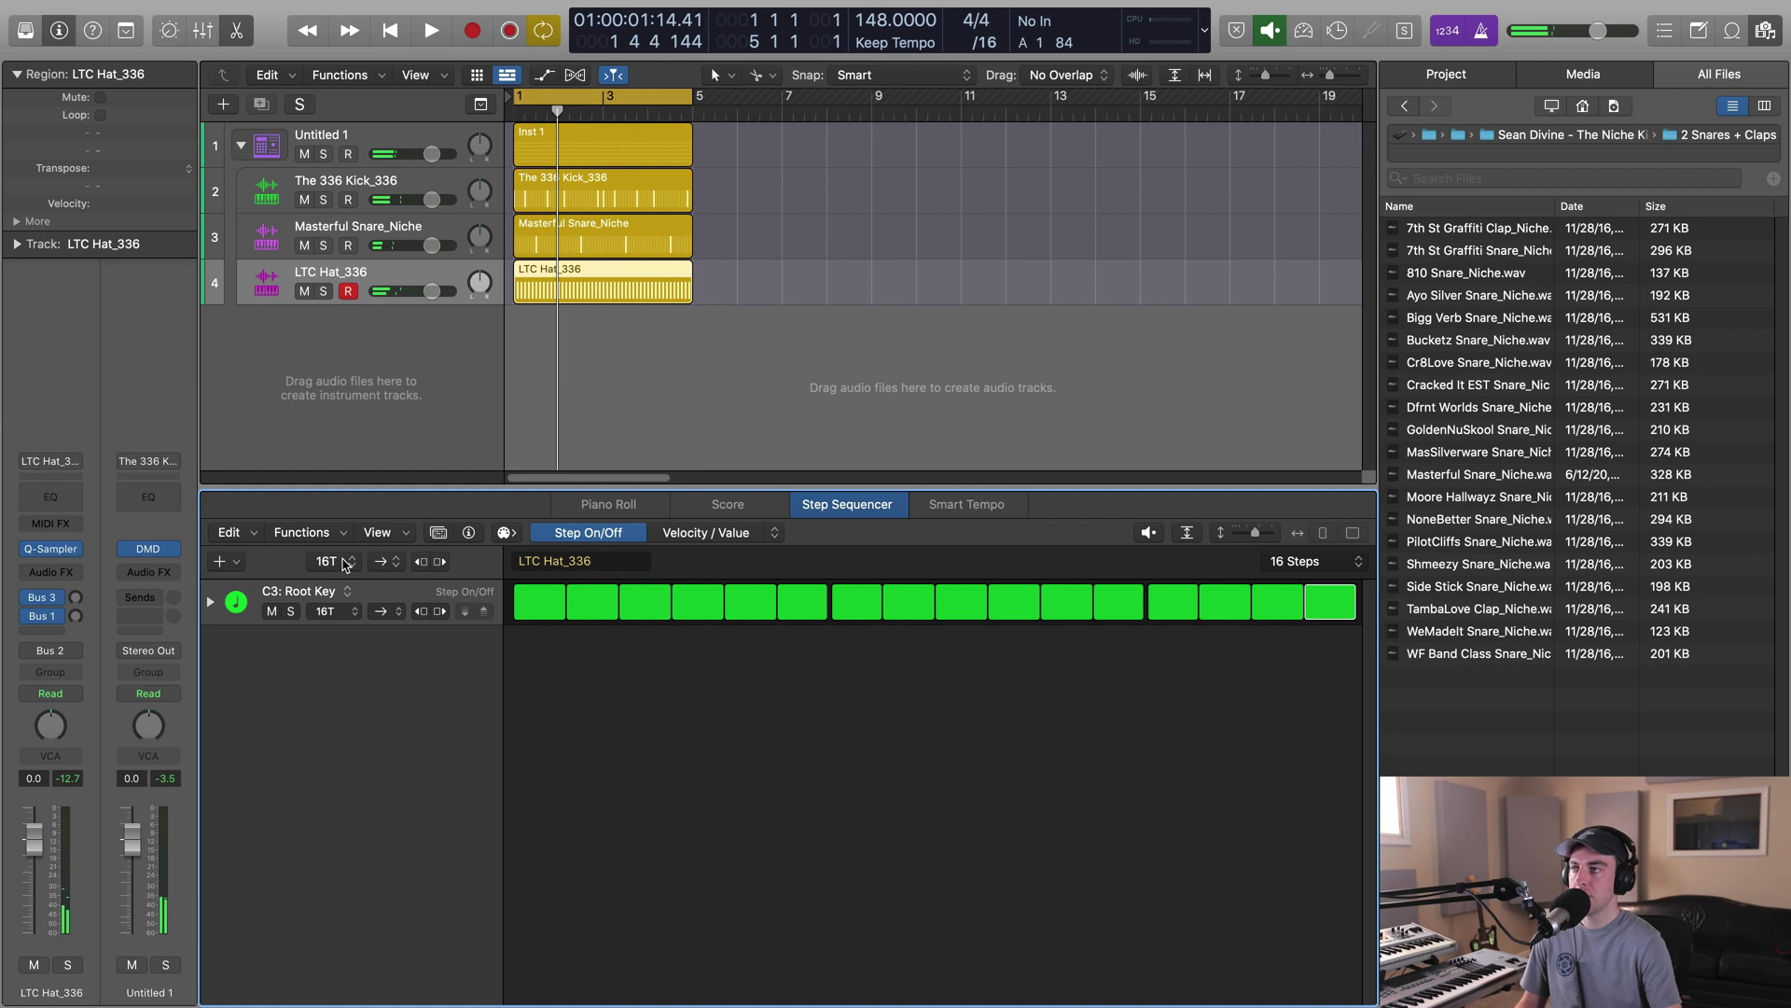
left_click(331, 561)
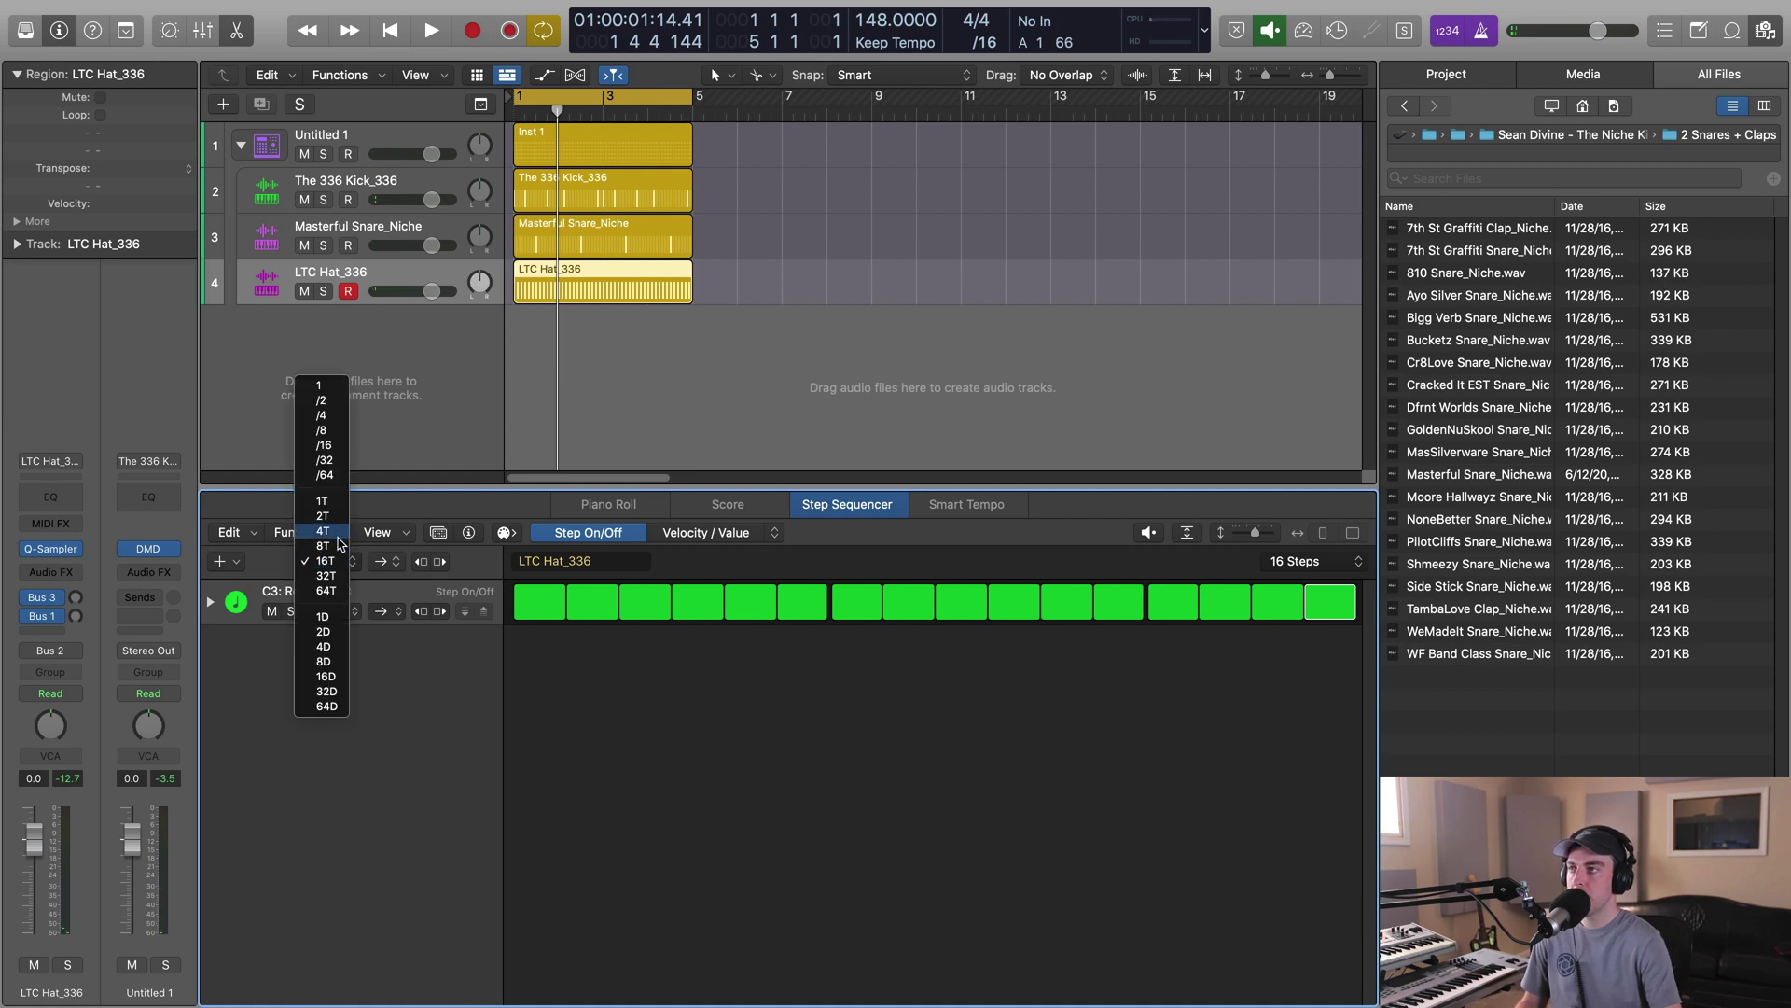
left_click(324, 445)
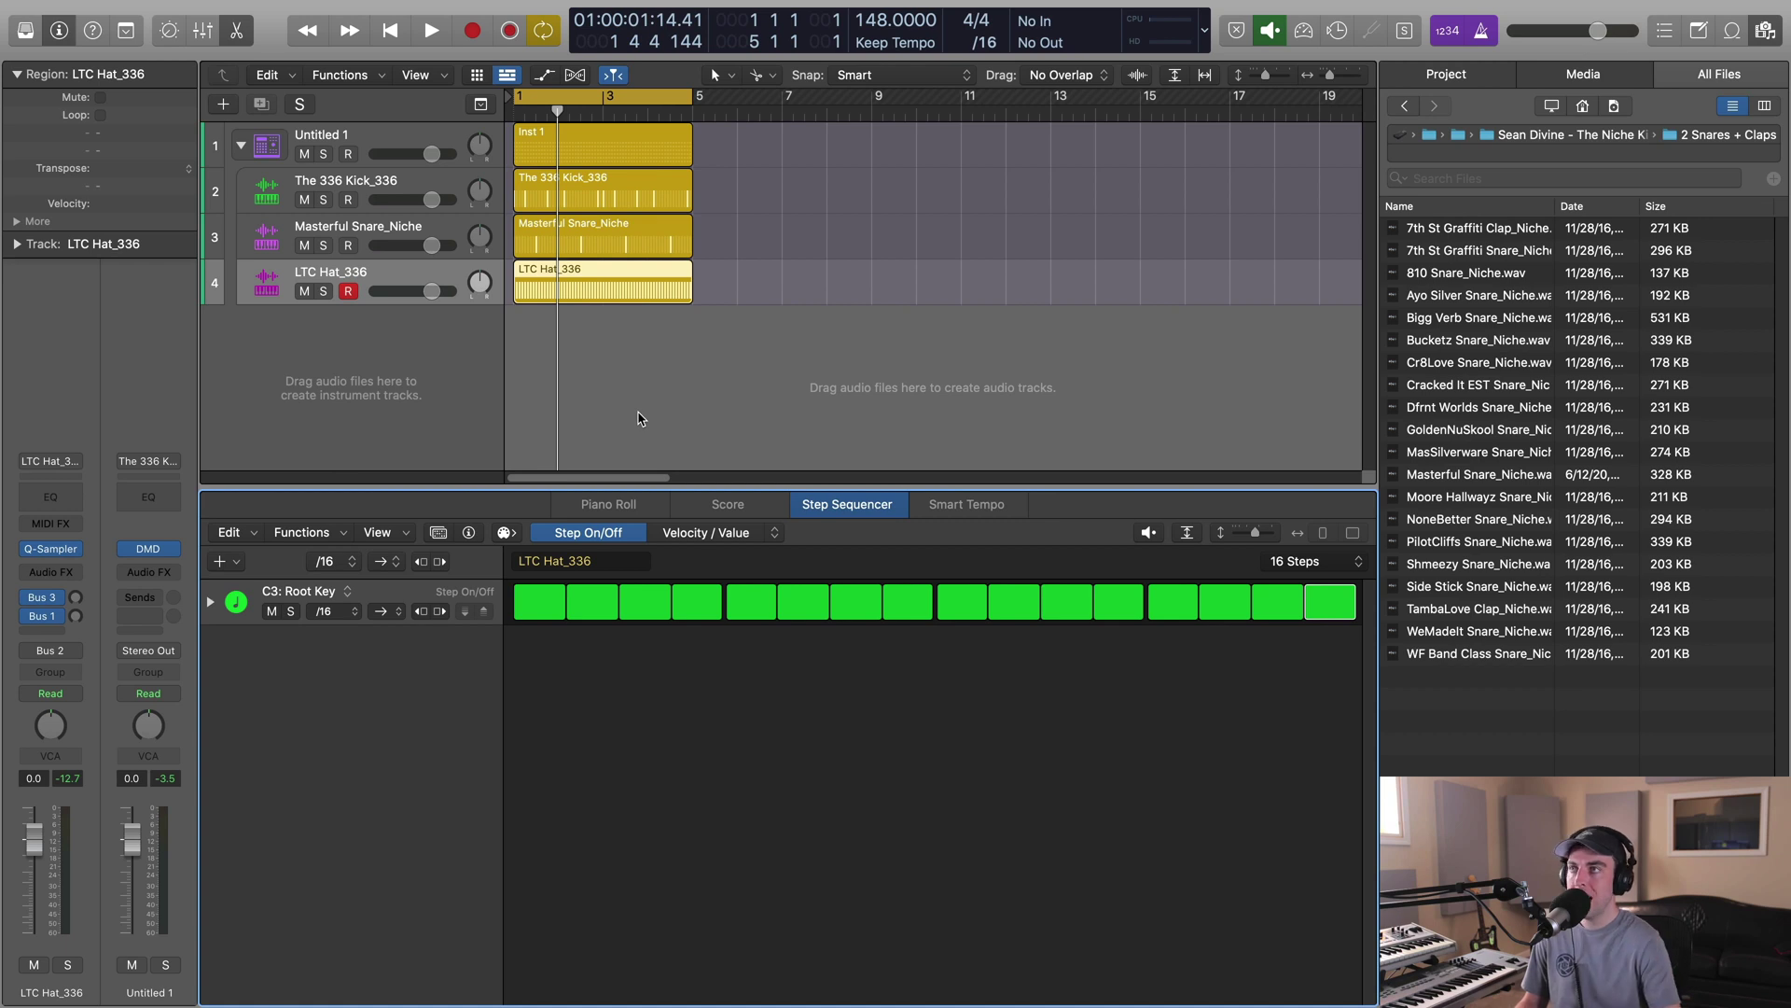
Split the hat region at bars 2, 3 and 4 with the Scissors tool.
left_click(763, 75)
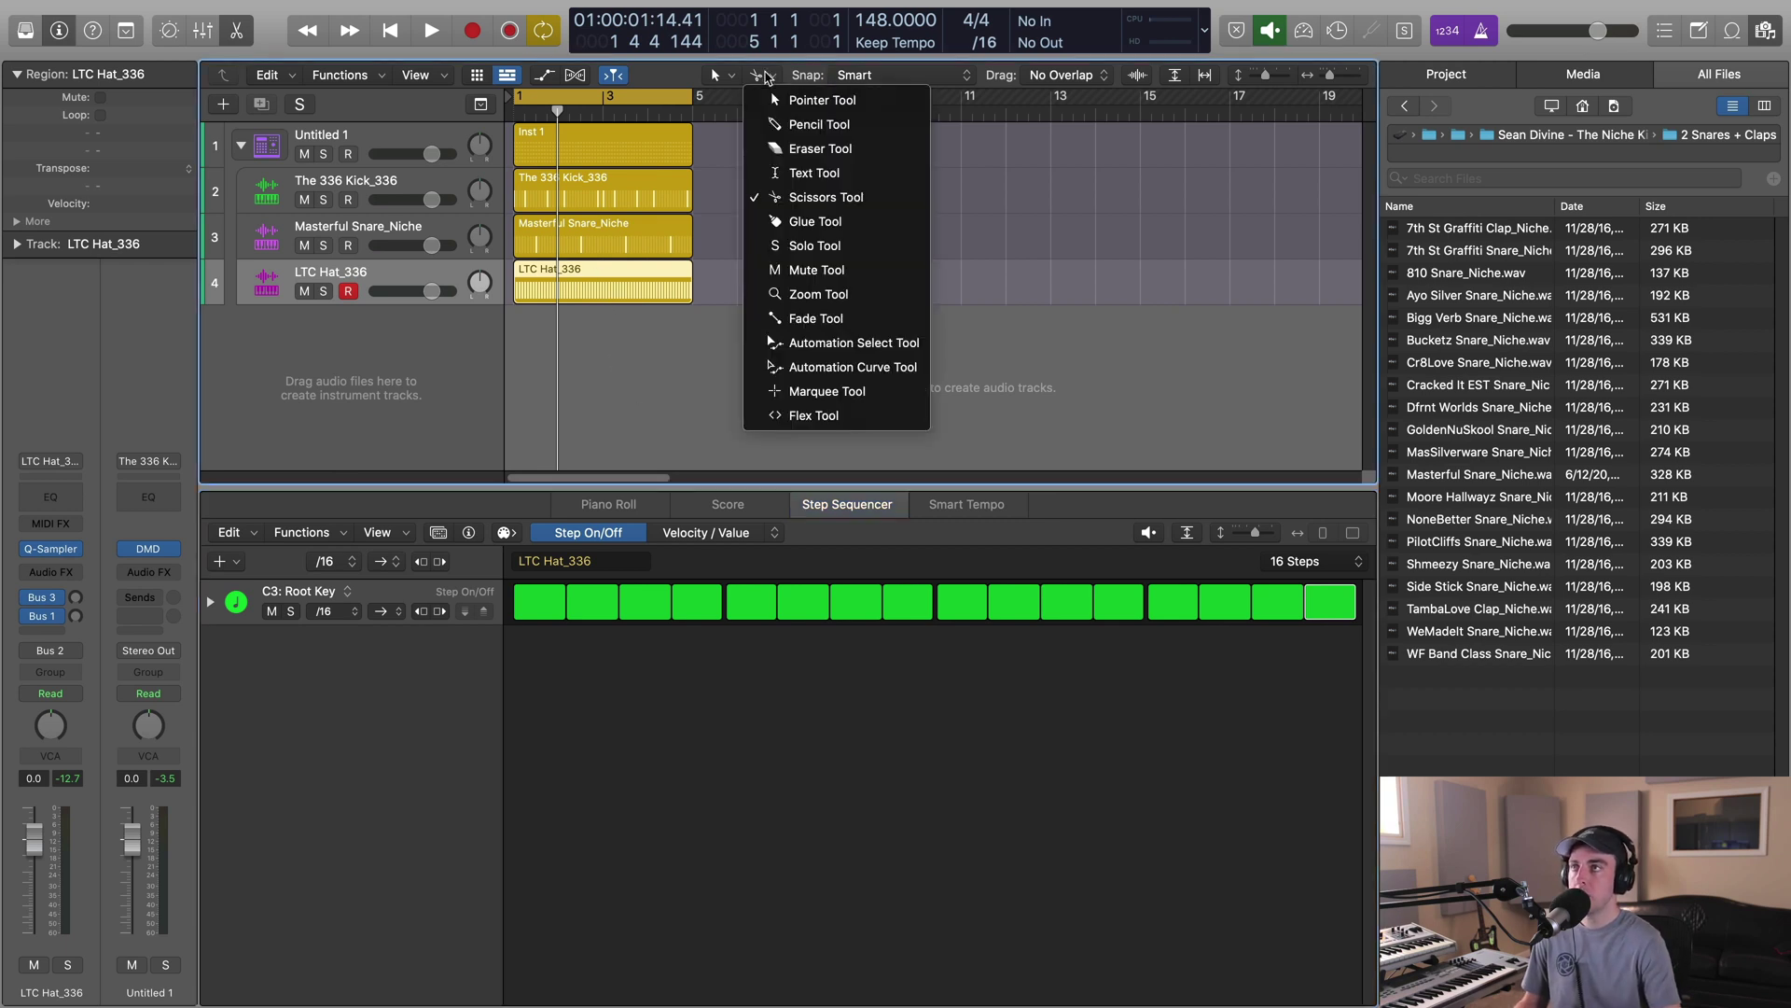
left_click(798, 196)
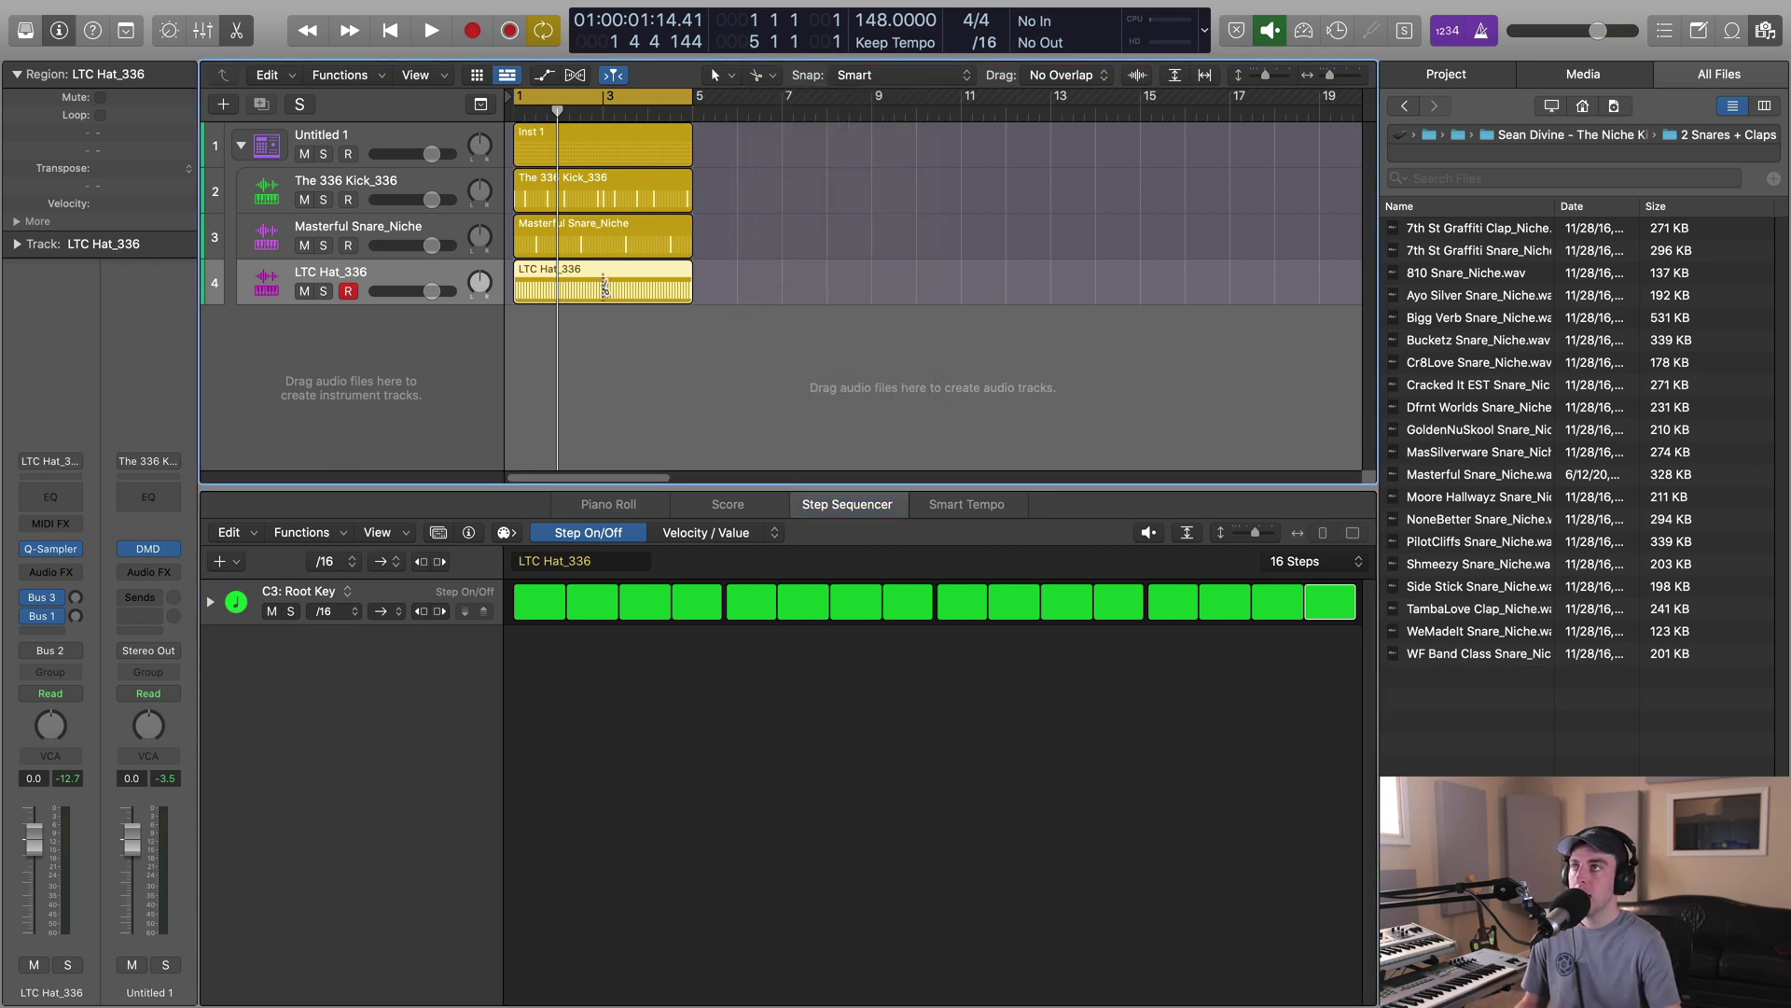
left_click(603, 287, "super")
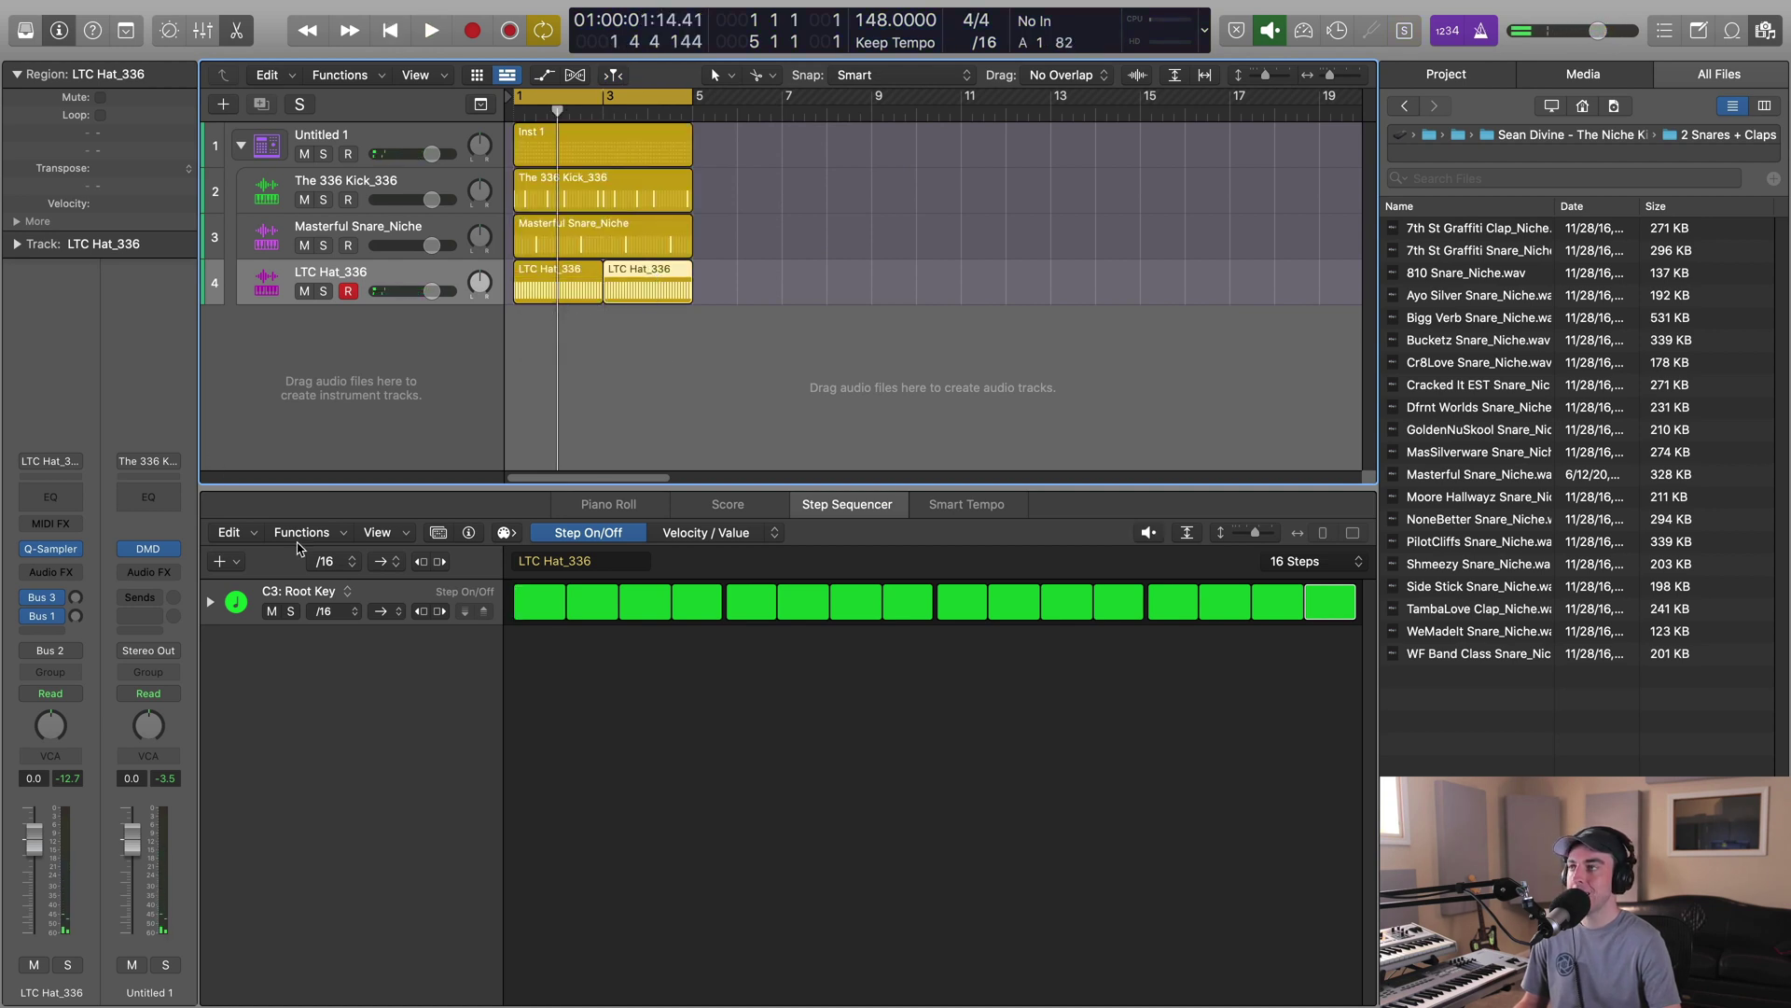
left_click(649, 286, "super")
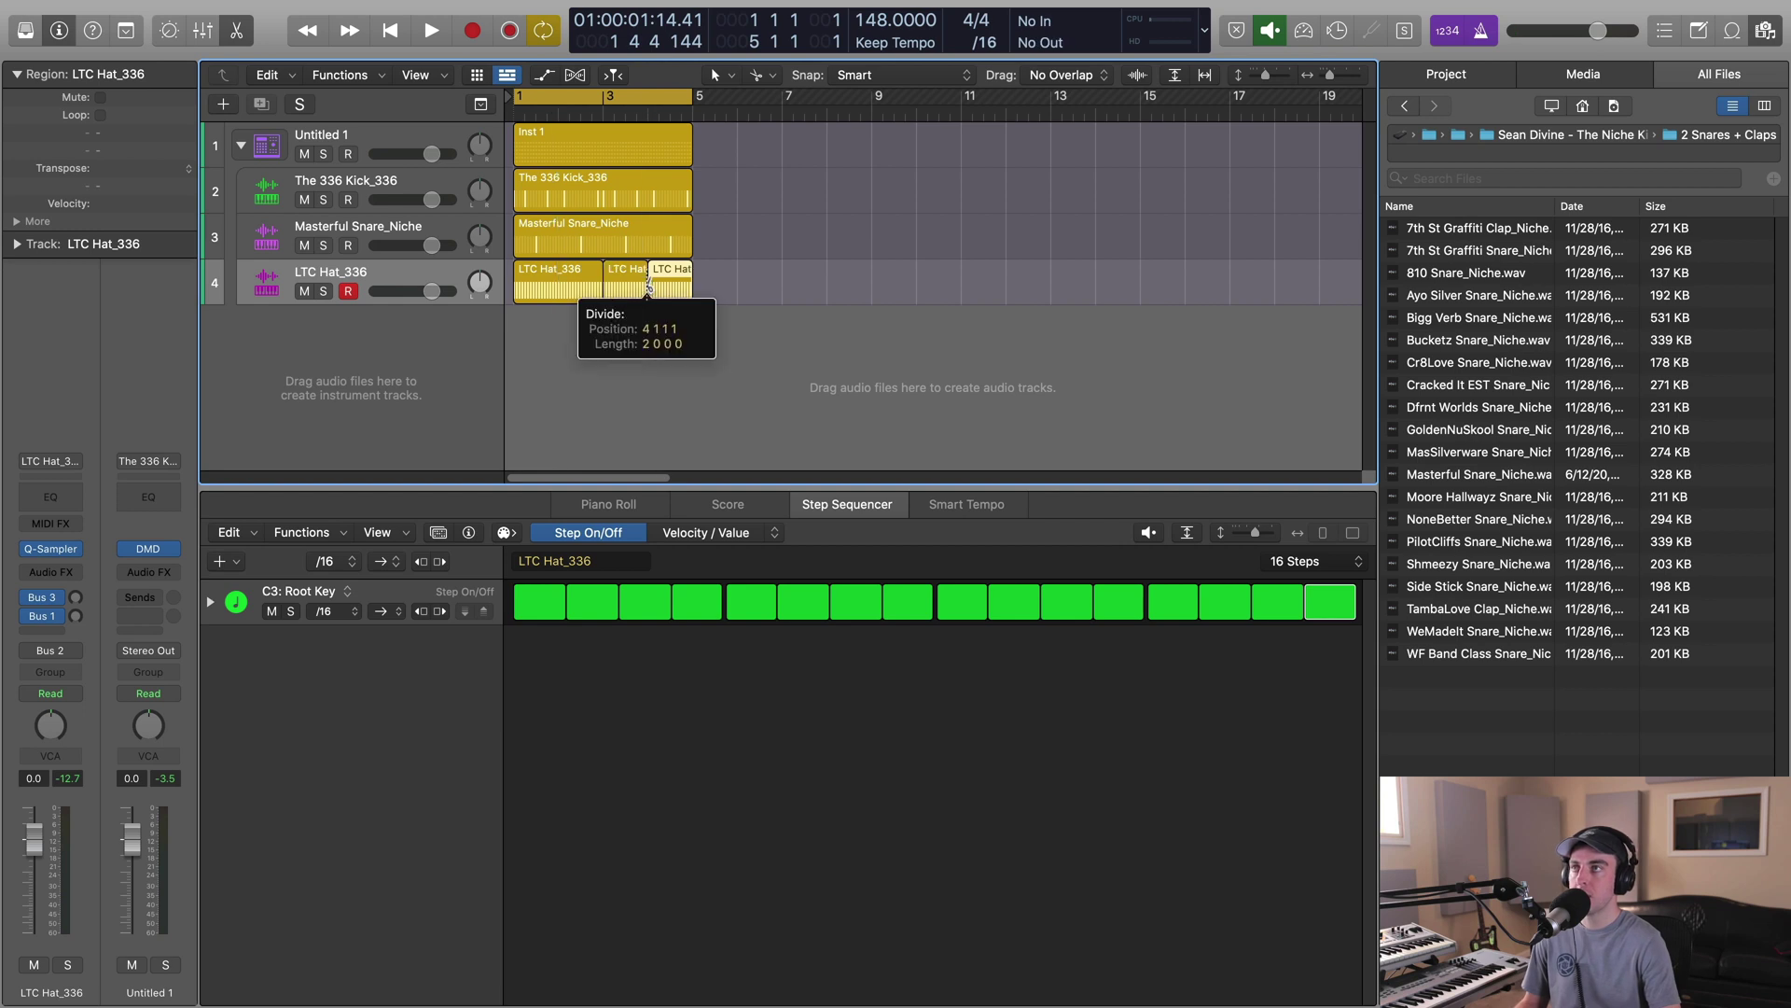
left_click(558, 287, "super")
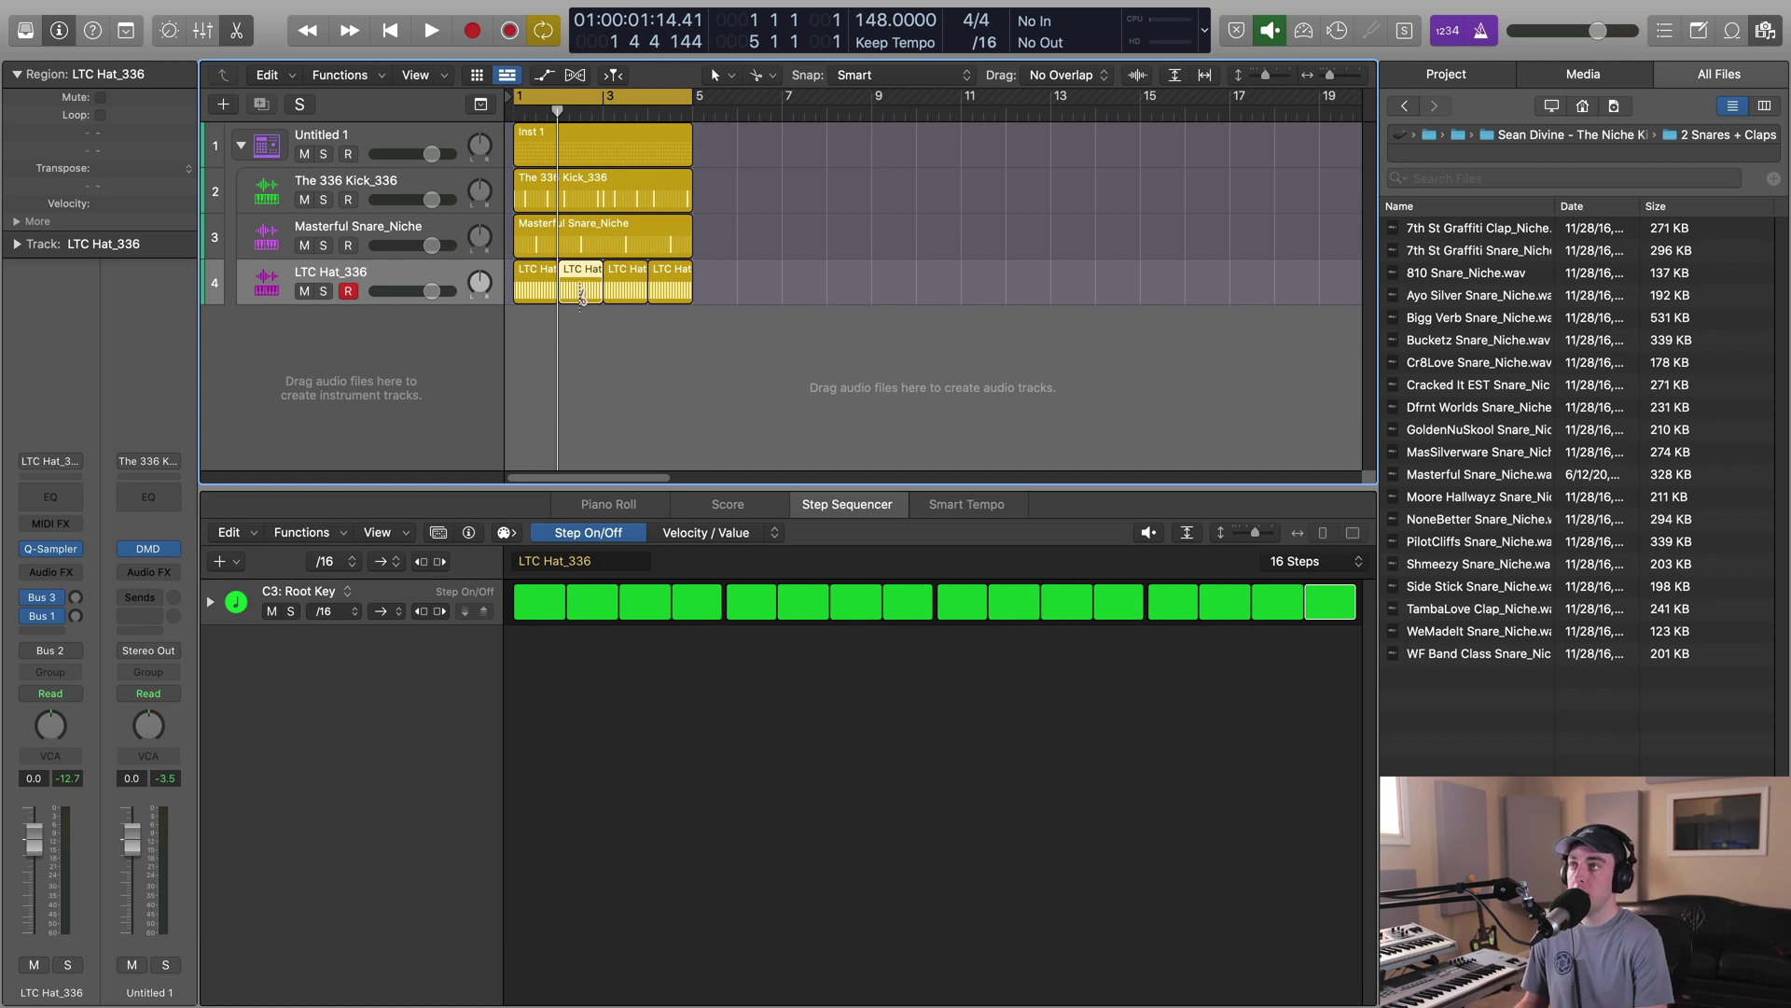
Loop the second hat region and give steps 5 to 8 note repeats of 2, 2, 4 and 5 with rising velocities.
key("super+u")
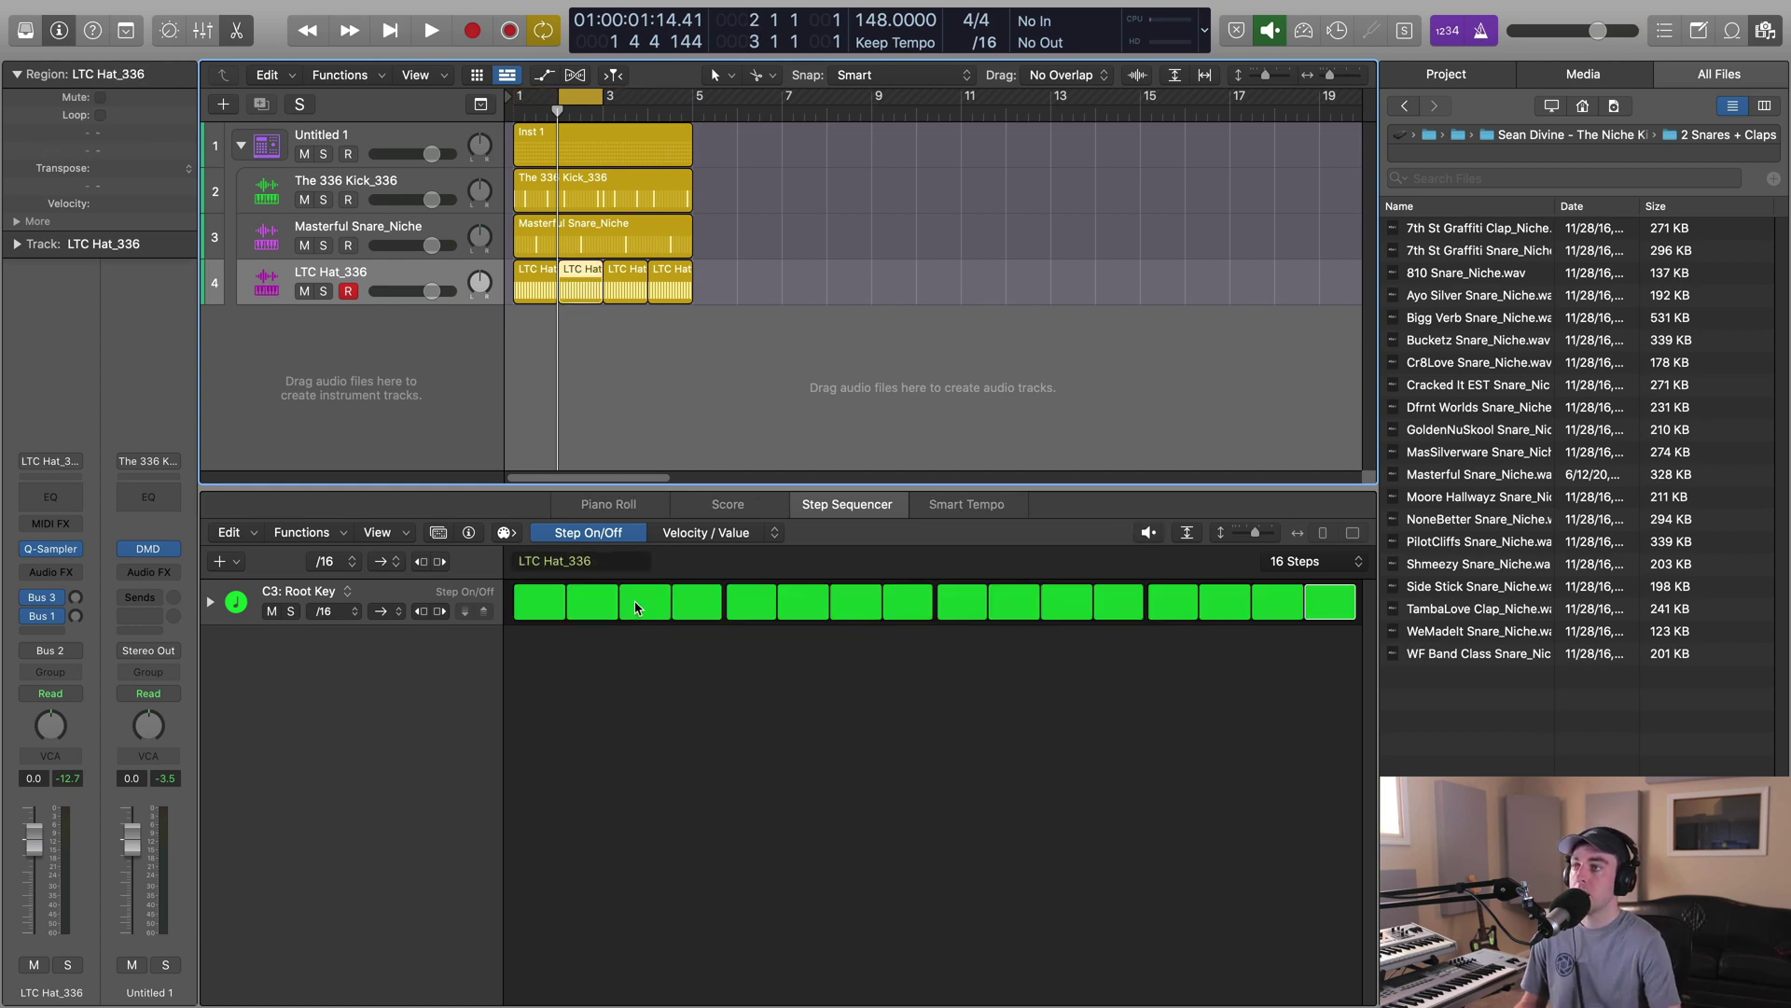
left_click(211, 602)
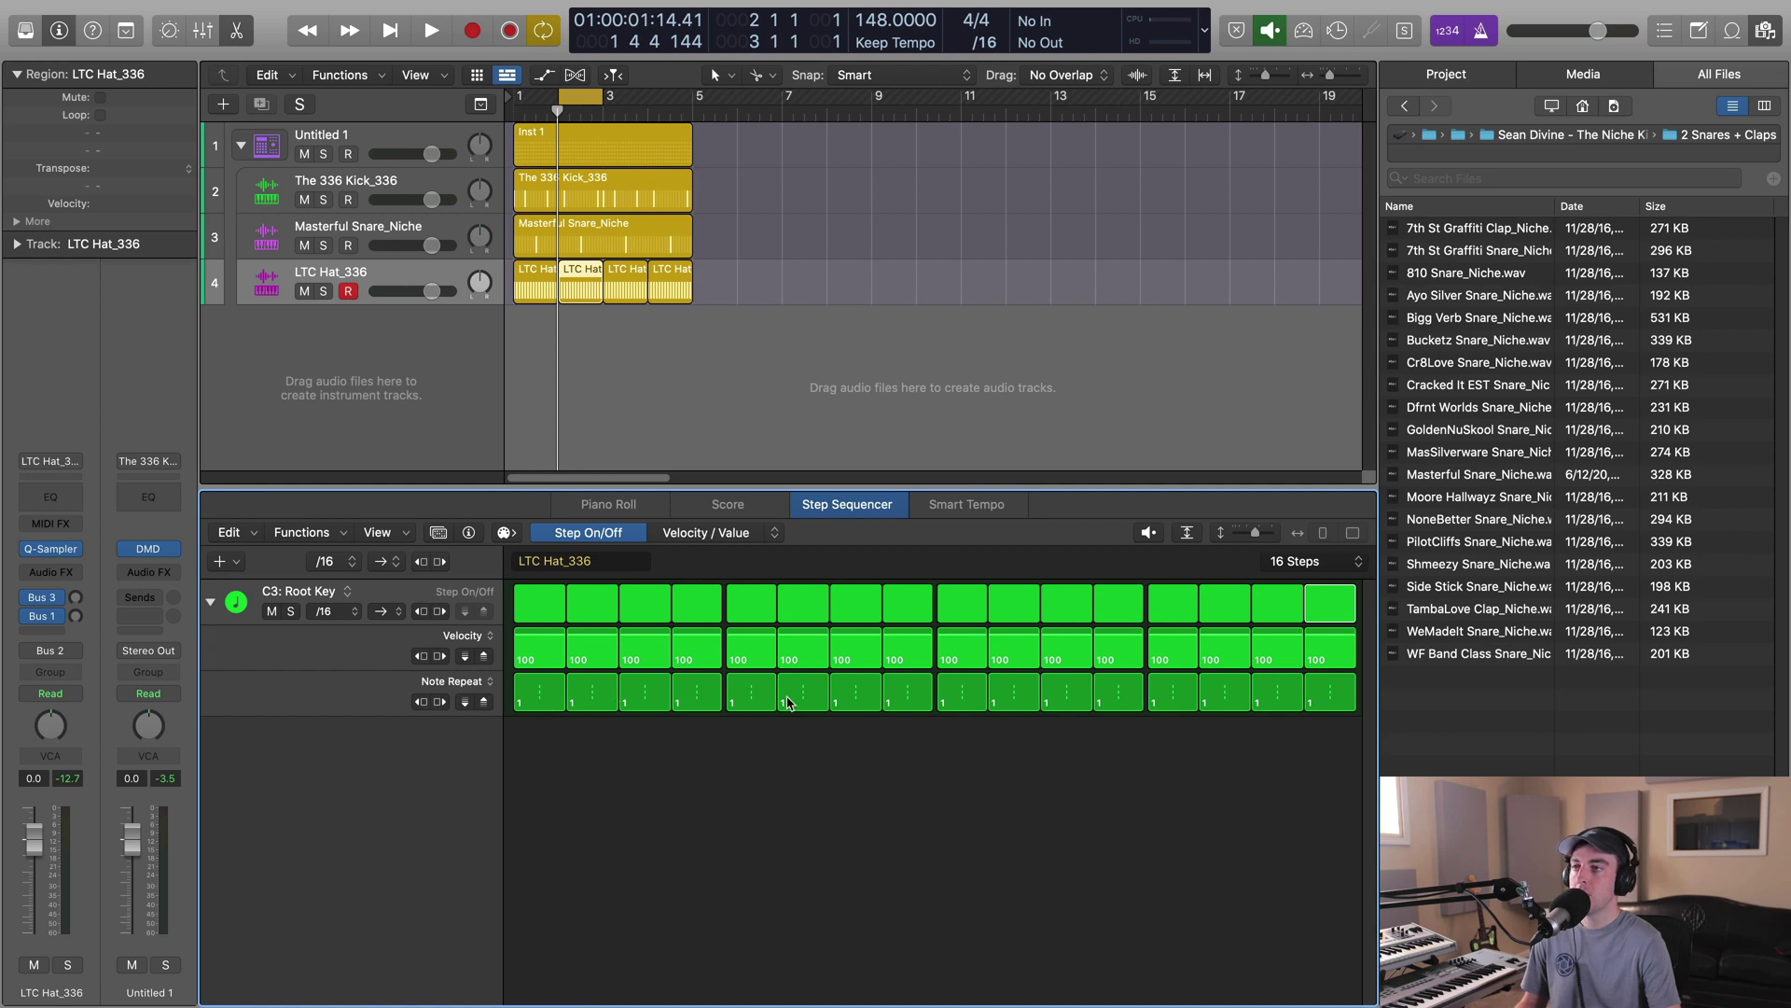
key("space")
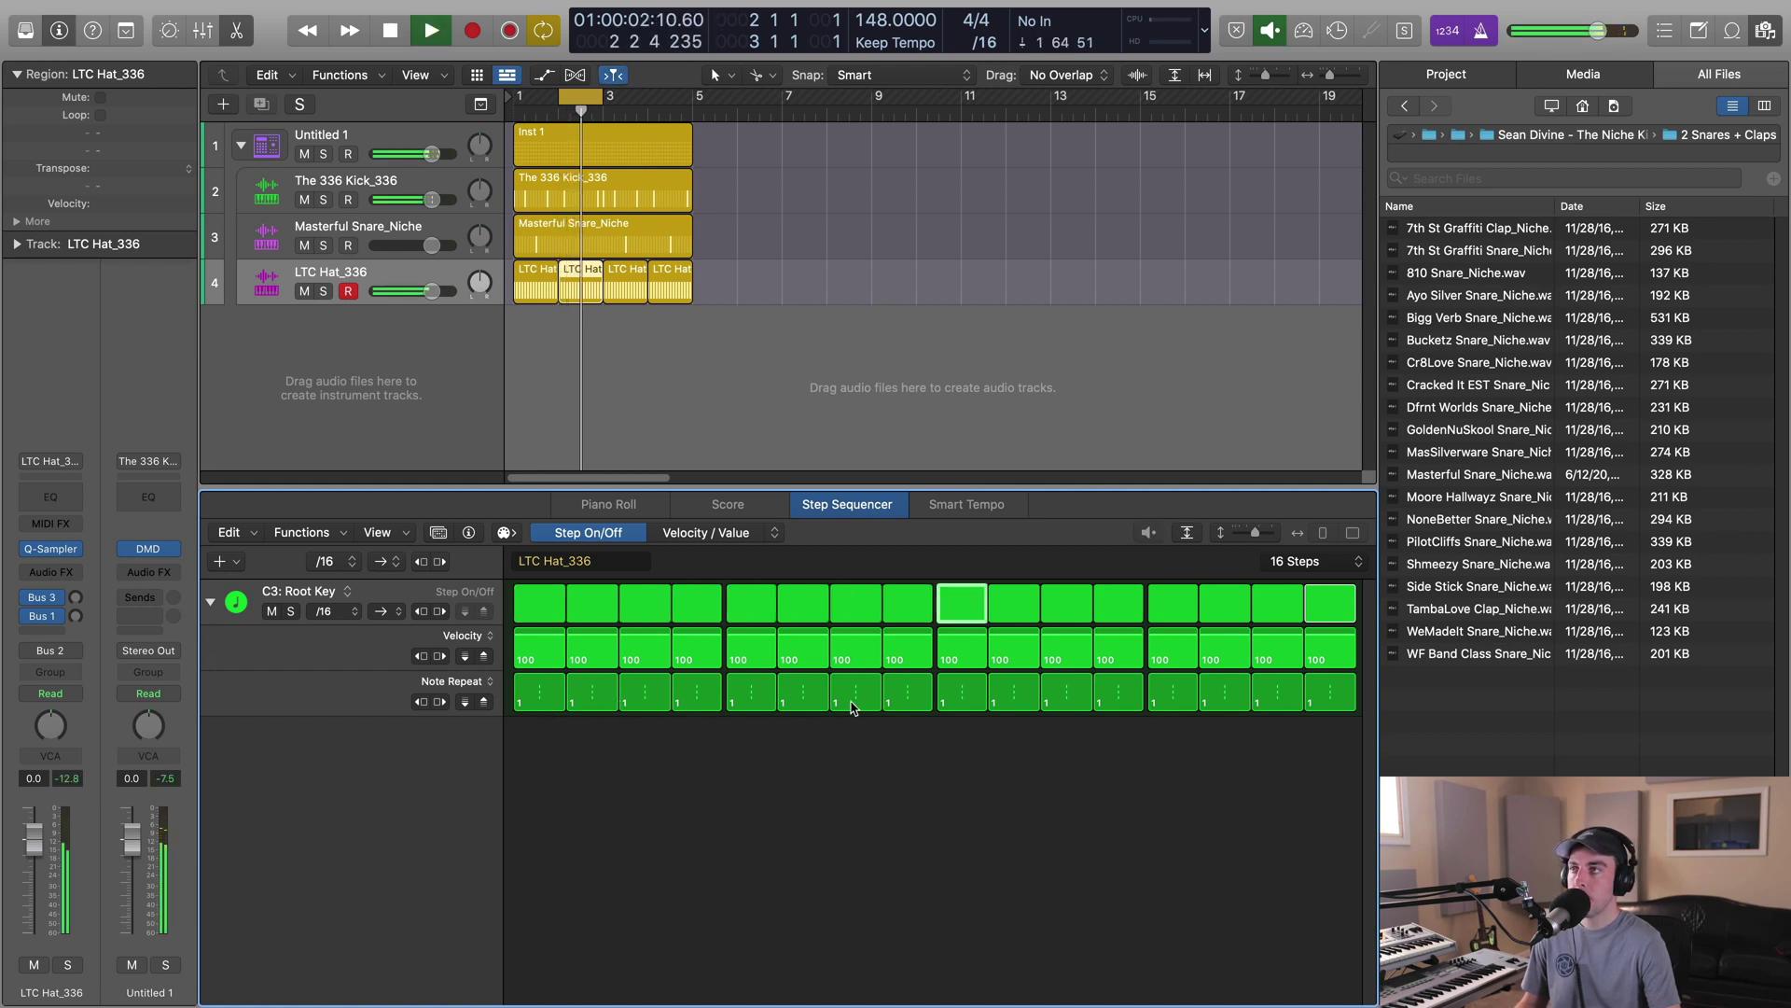
left_click_drag(853, 707, 751, 712)
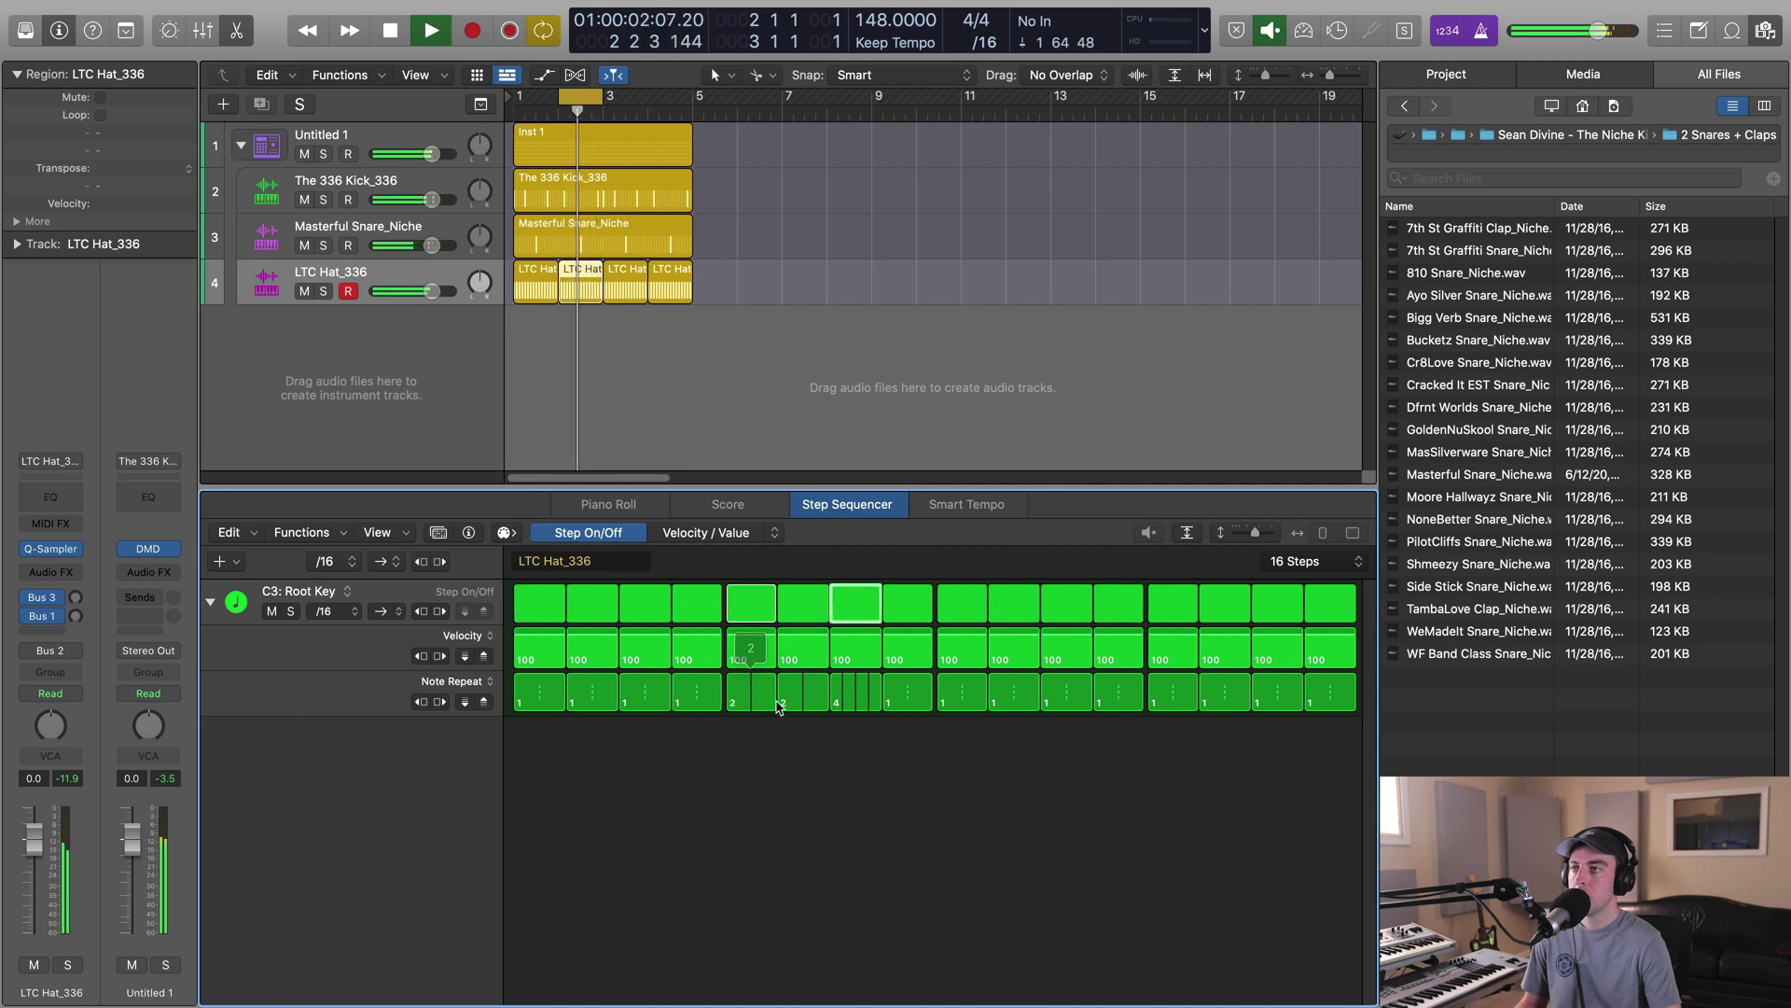
left_click_drag(903, 711, 903, 696)
left_click_drag(755, 664, 901, 646)
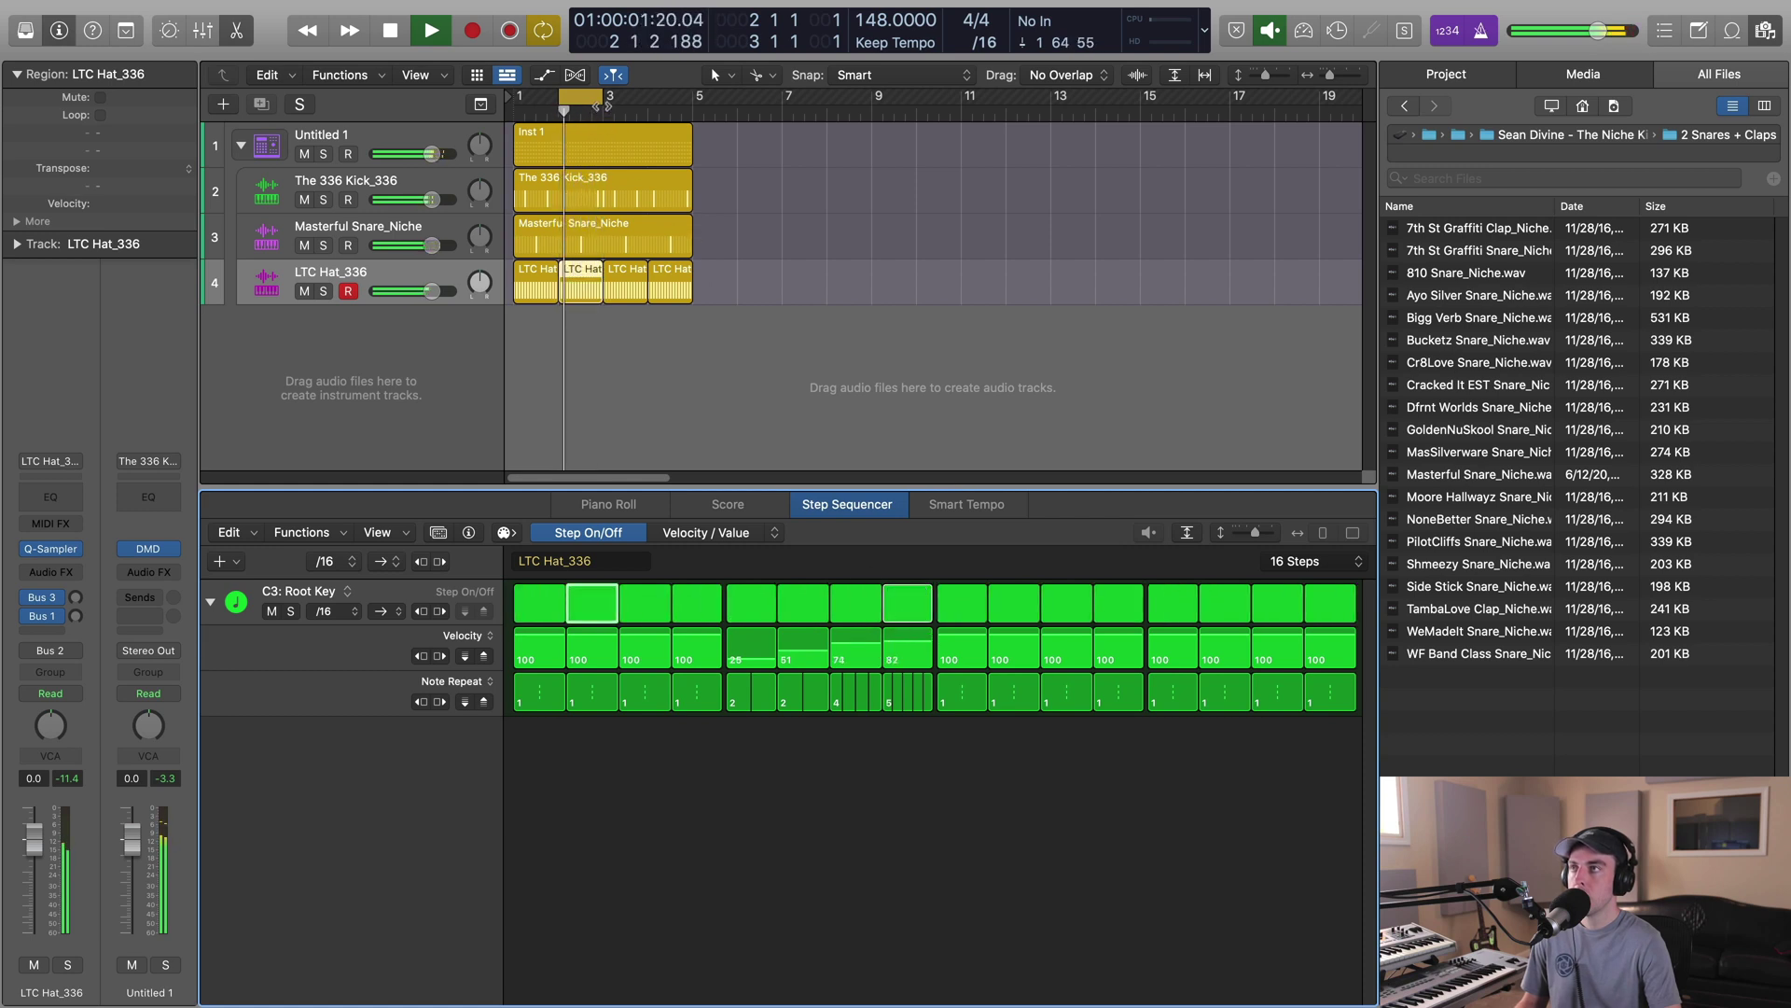
key("space")
Split the last hat region in half at bar 4 beat 3 and set the loop range to its second half.
left_click_drag(599, 99, 692, 97)
left_click(664, 294)
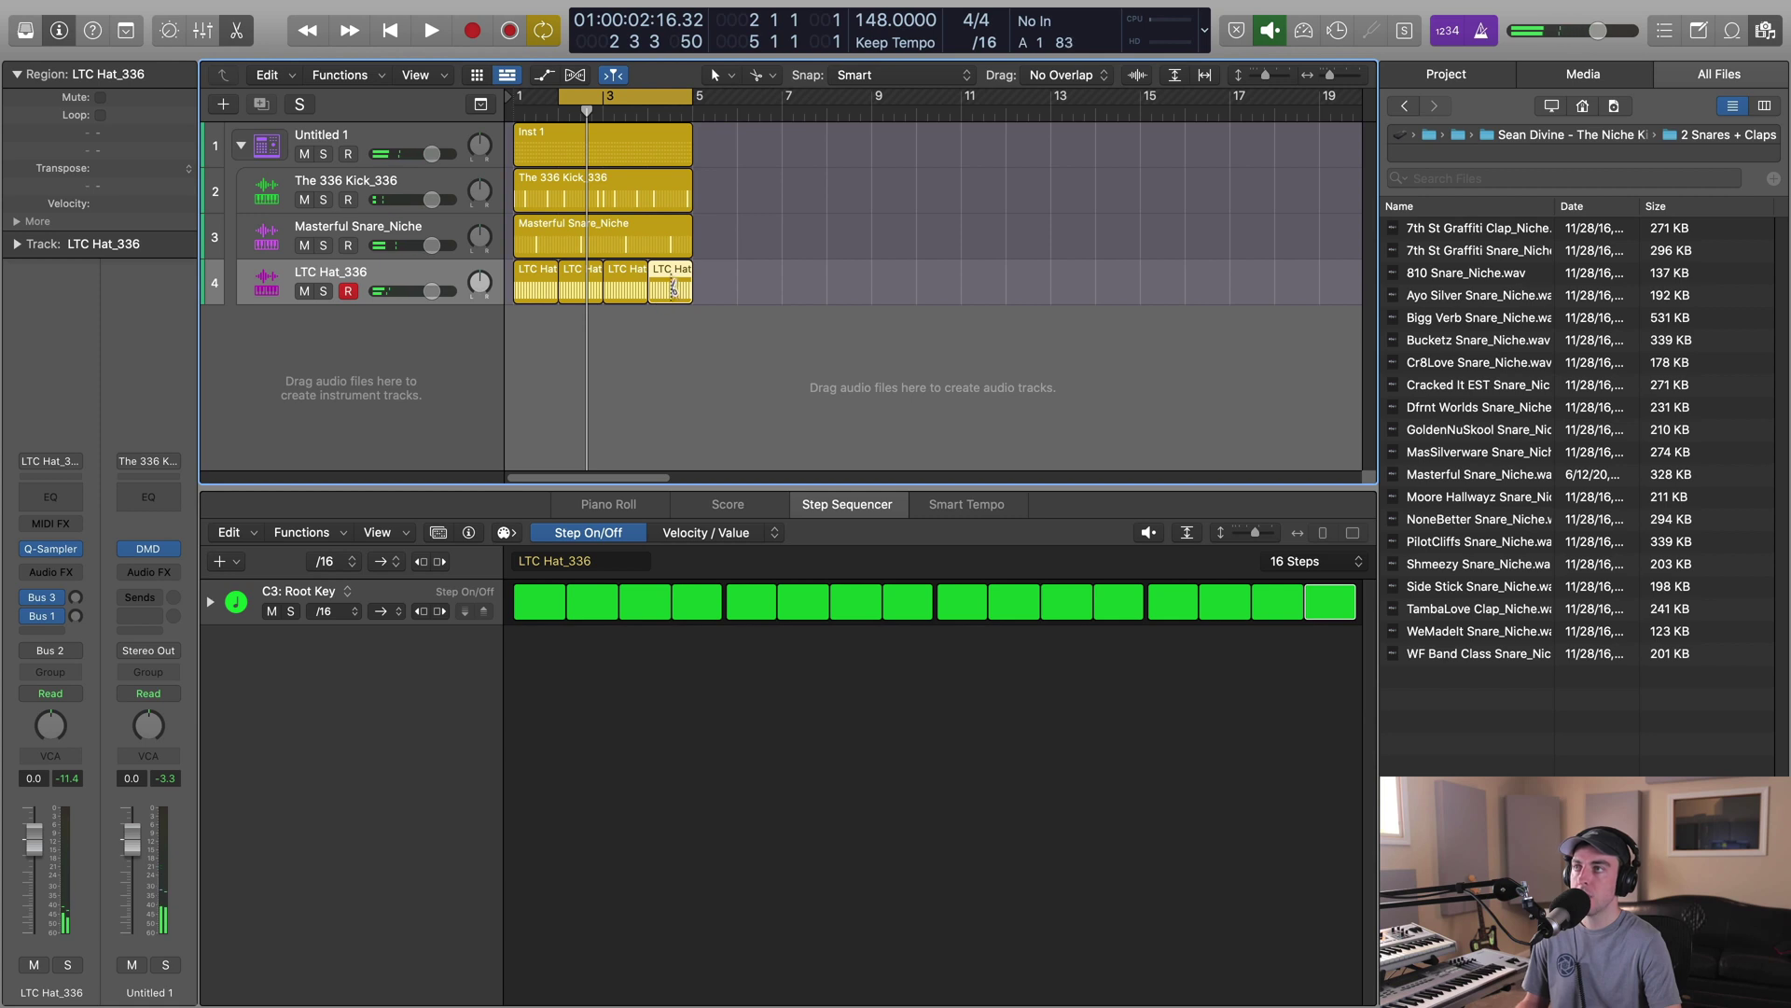
left_click(673, 286)
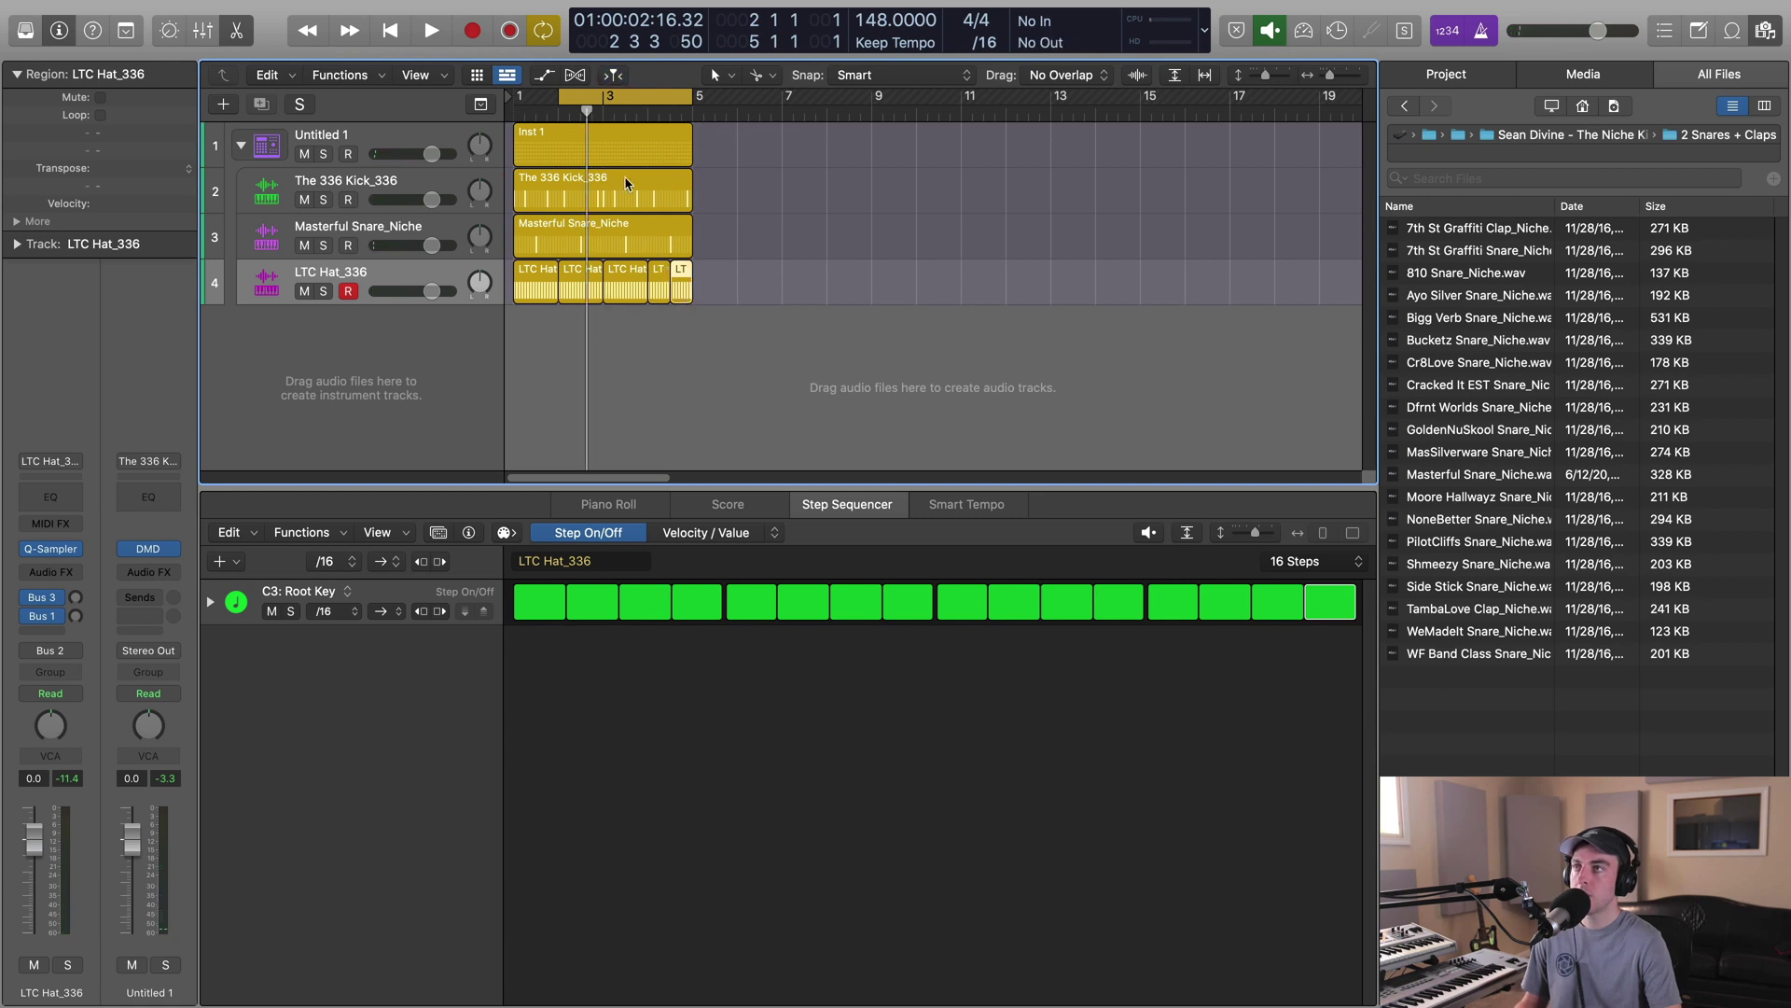
left_click_drag(561, 97, 591, 97)
left_click(680, 288)
key("super+u")
Clear all steps in the last hat region's pattern and set its step rate to 16T.
left_click_drag(547, 613, 1306, 608)
left_click(325, 563)
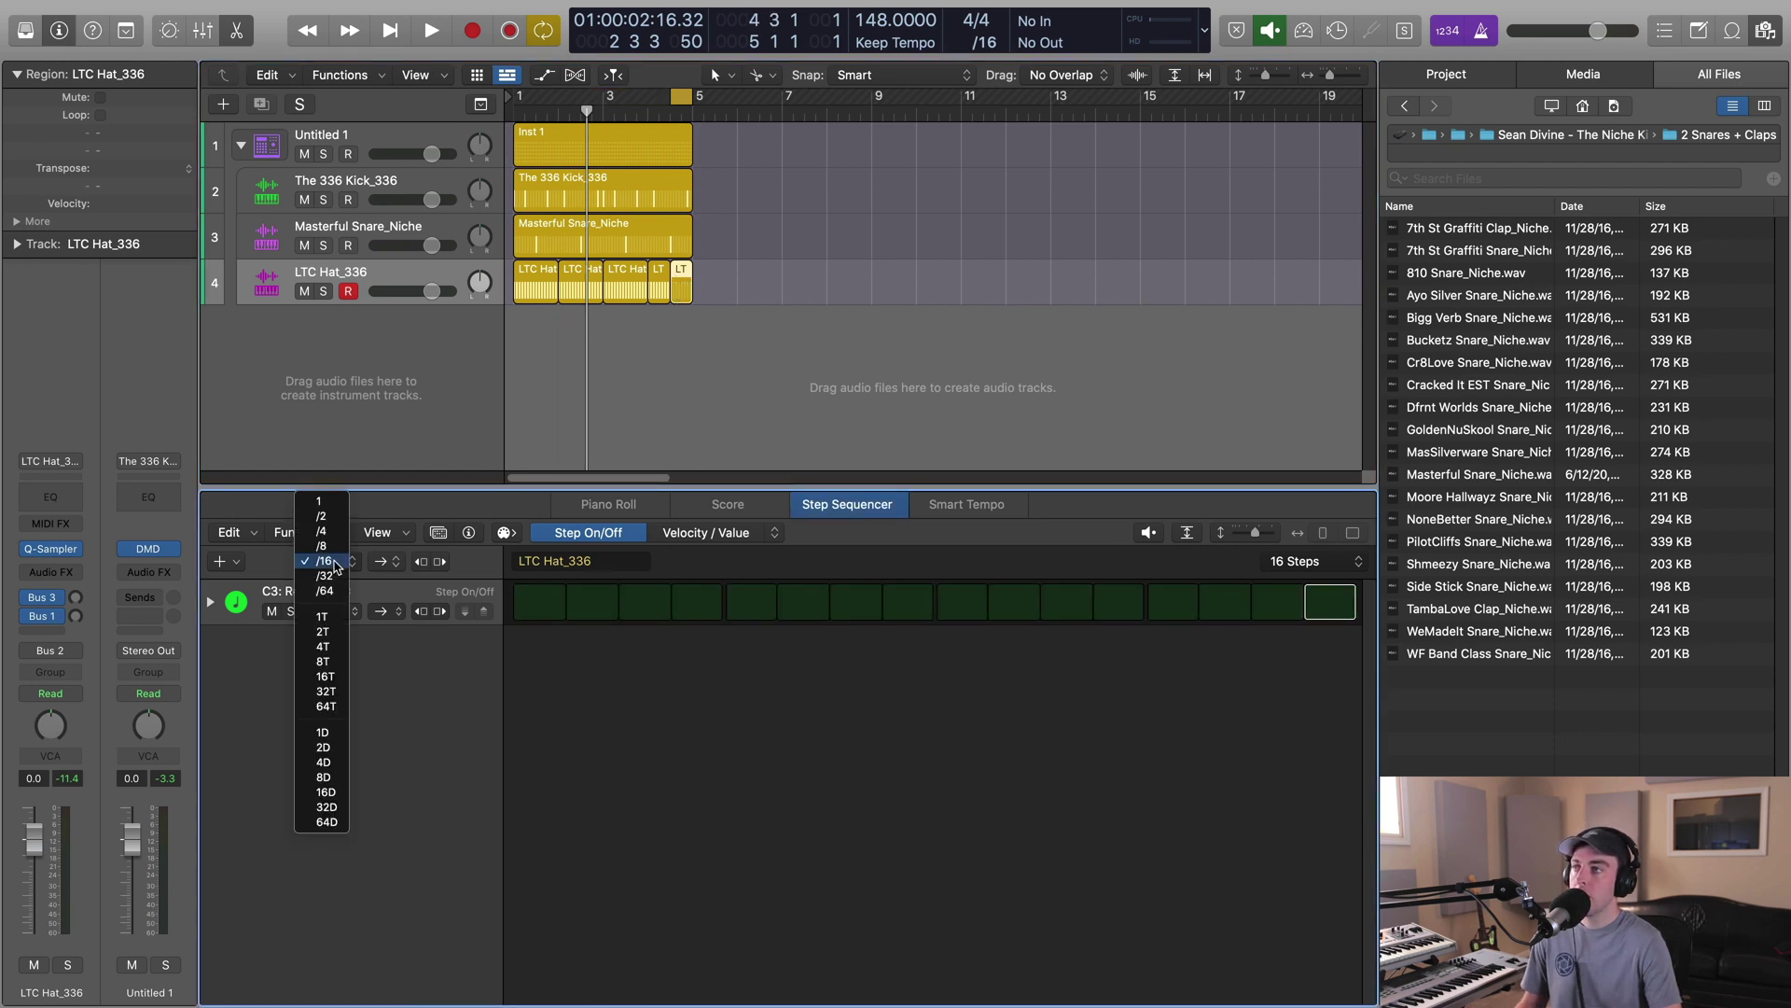
left_click(327, 676)
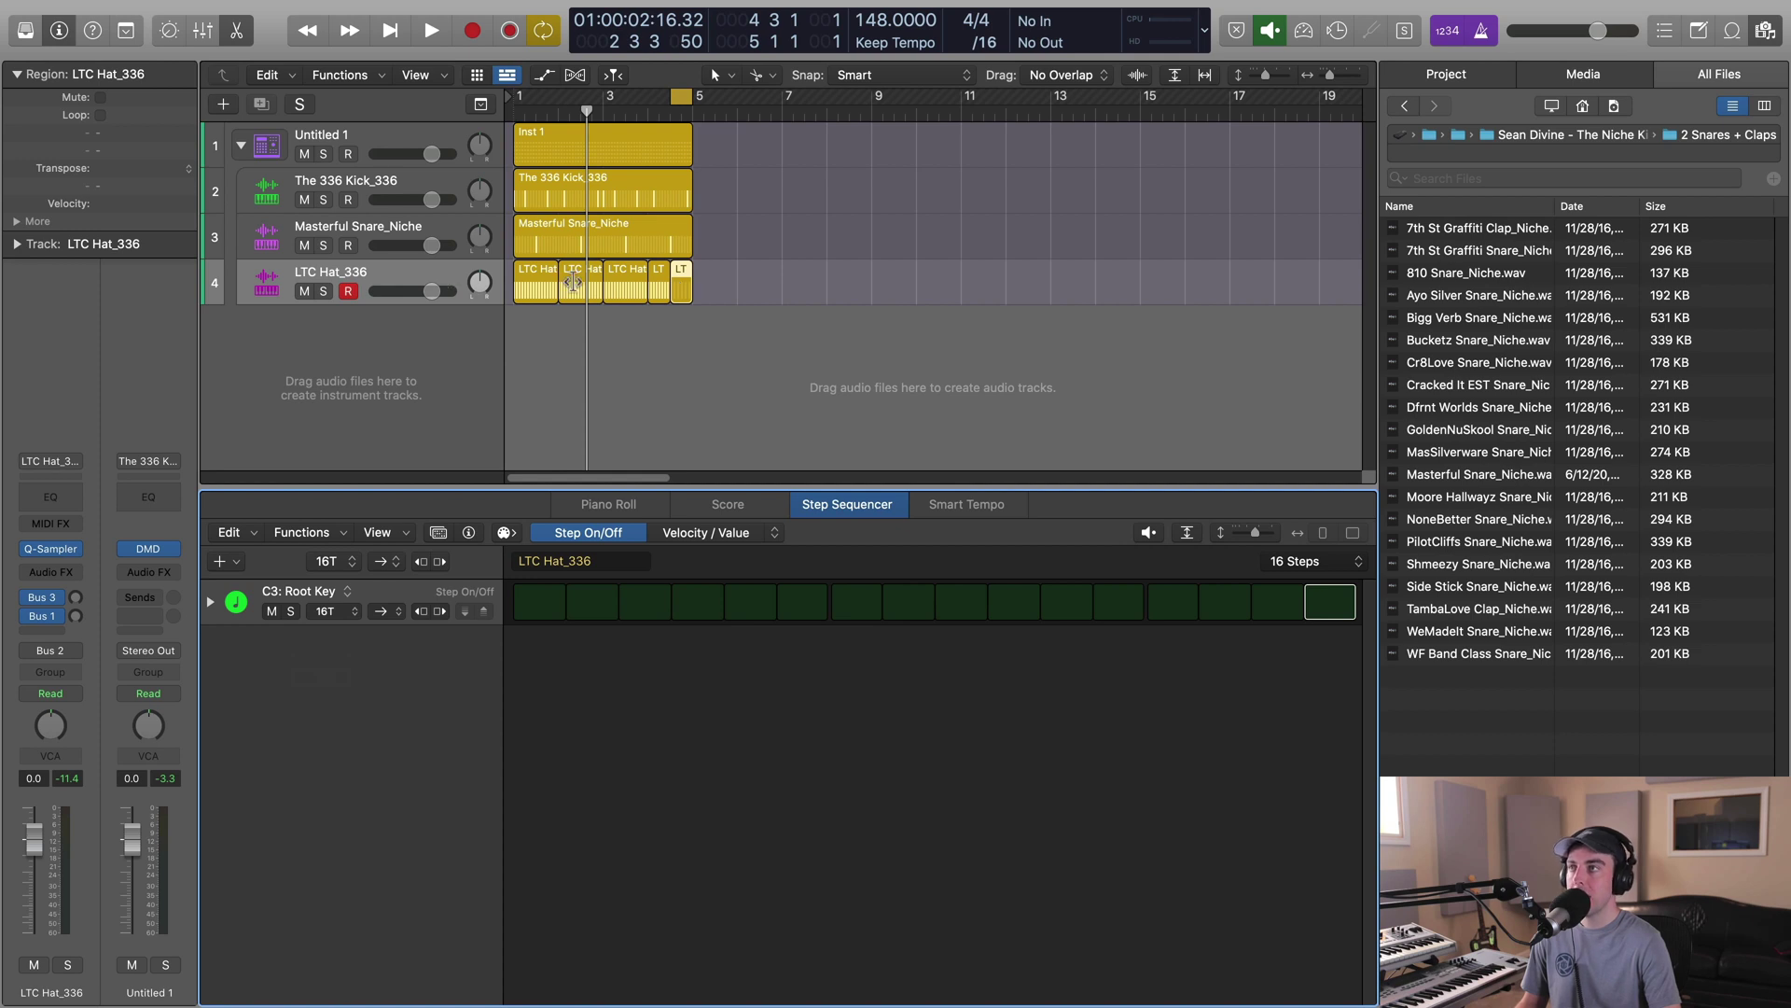
Review the patterns and step rates of the other hat regions, and return to the last region.
left_click(663, 285)
left_click(640, 287)
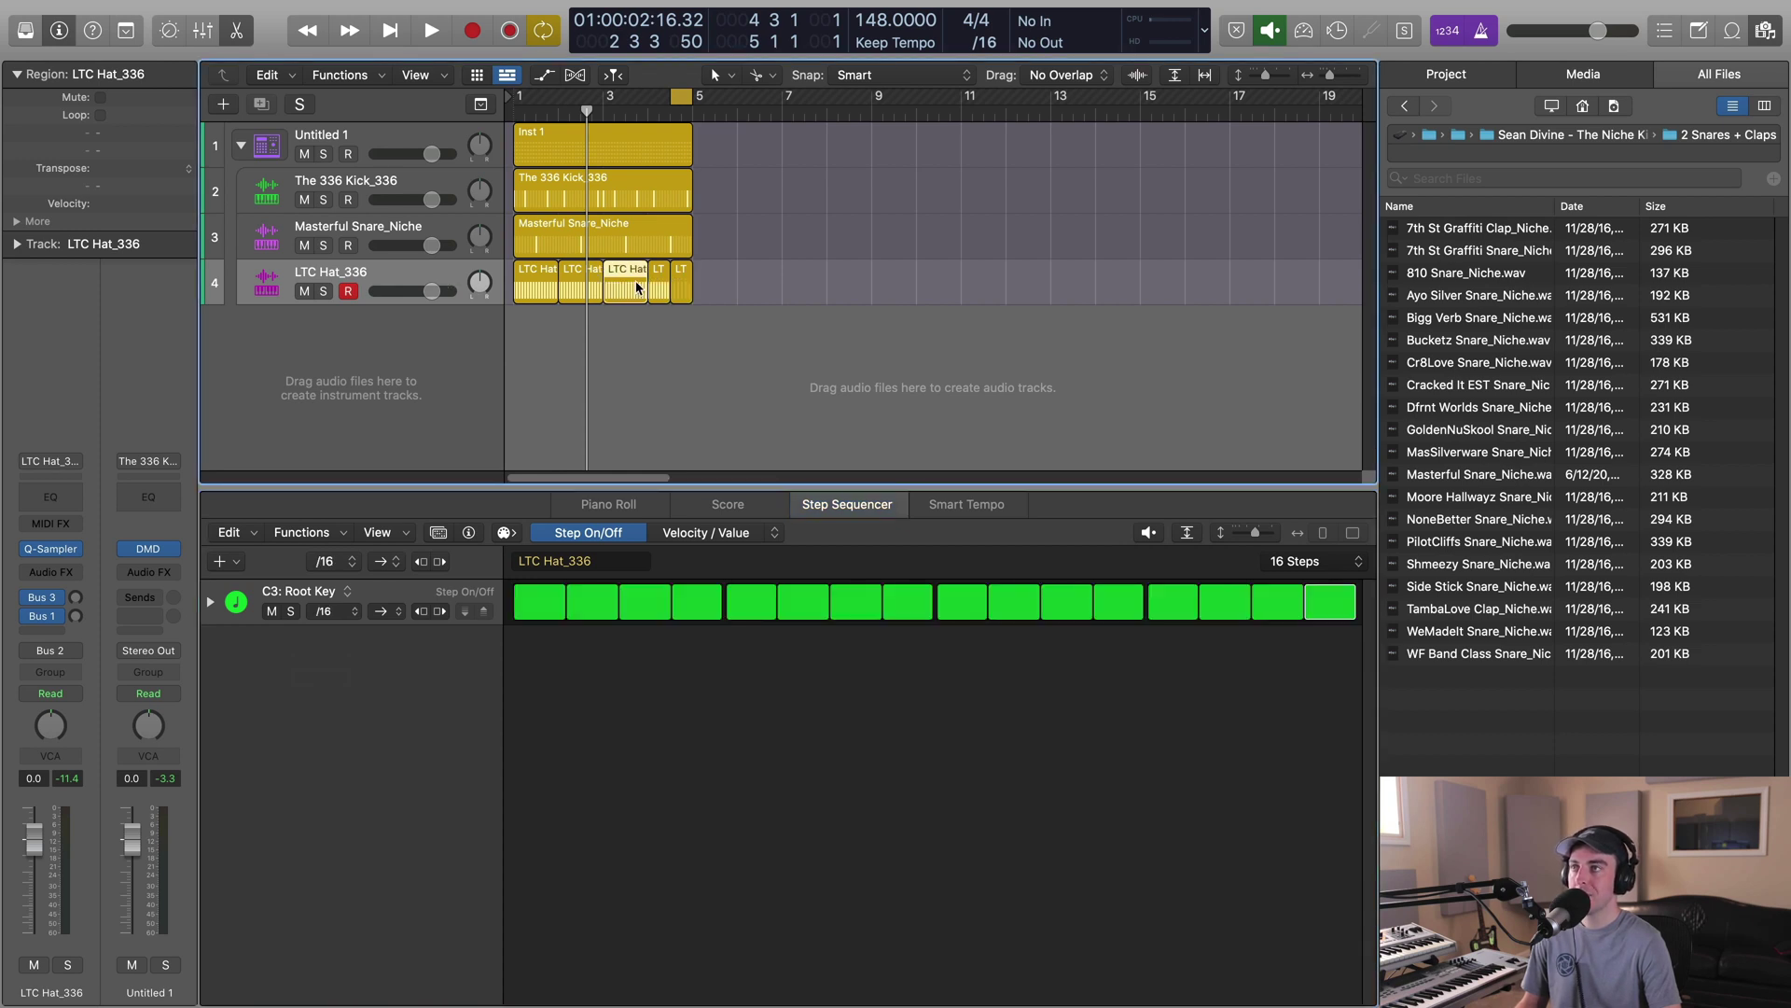
left_click(580, 292)
left_click(542, 291)
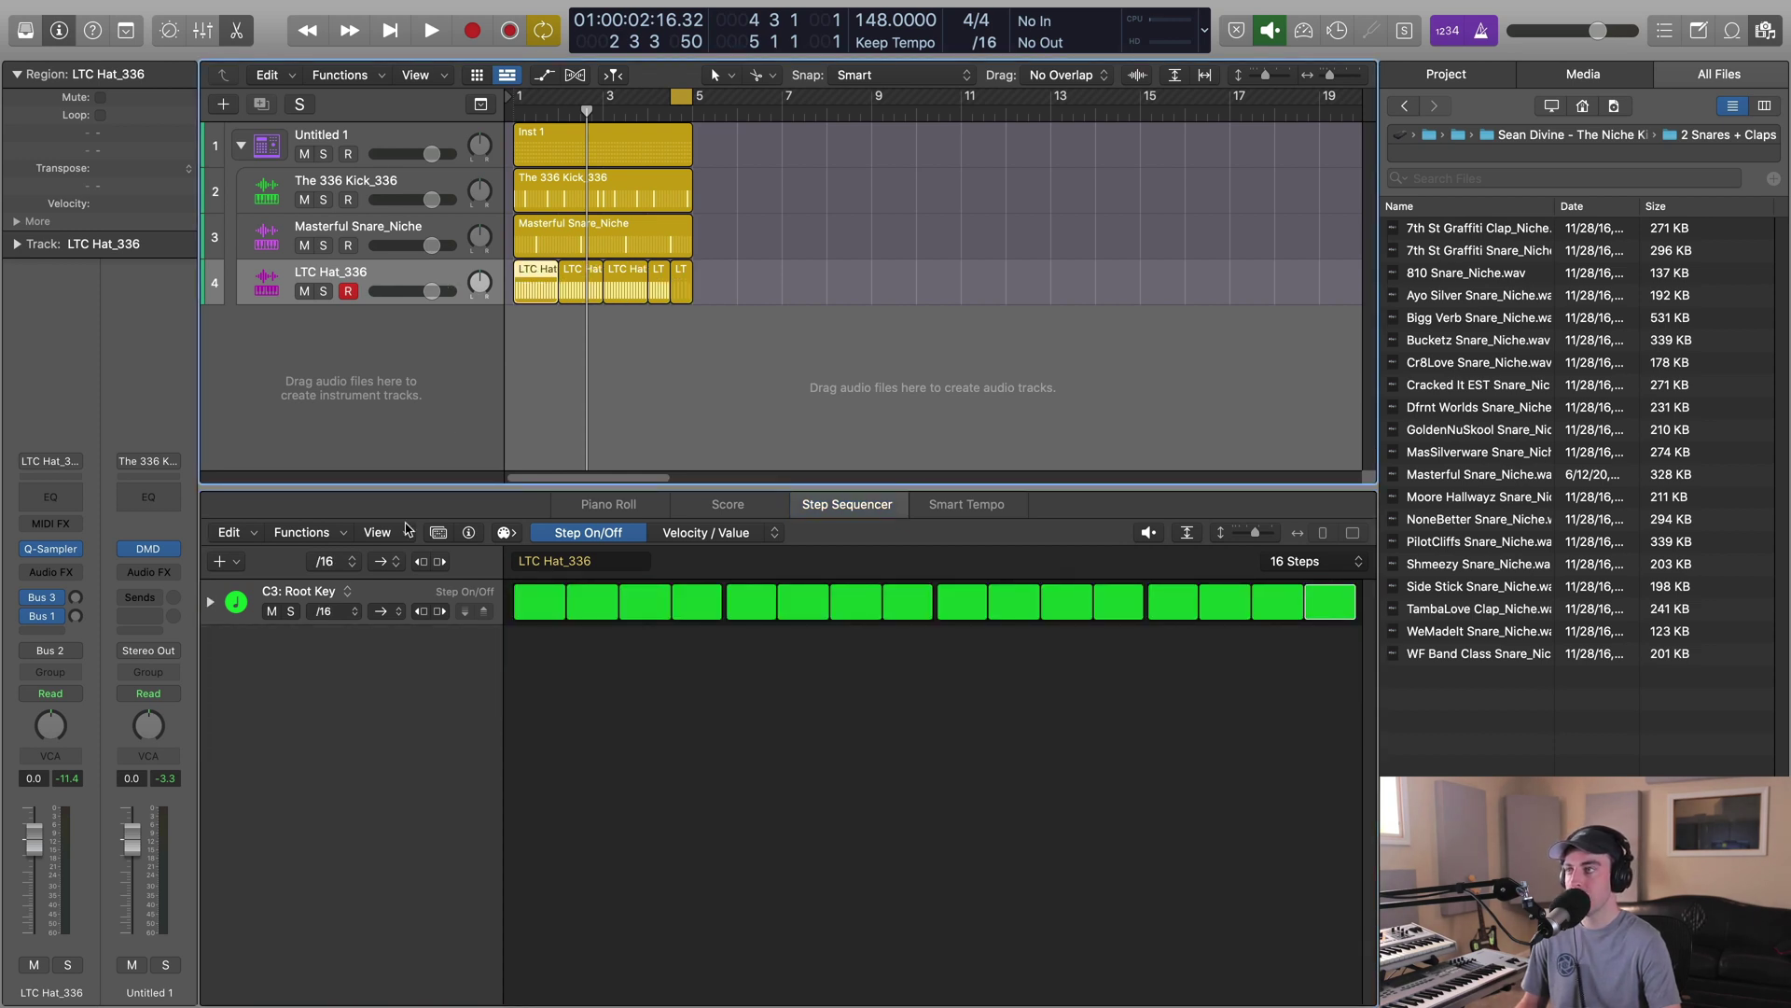
left_click(328, 612)
left_click(680, 297)
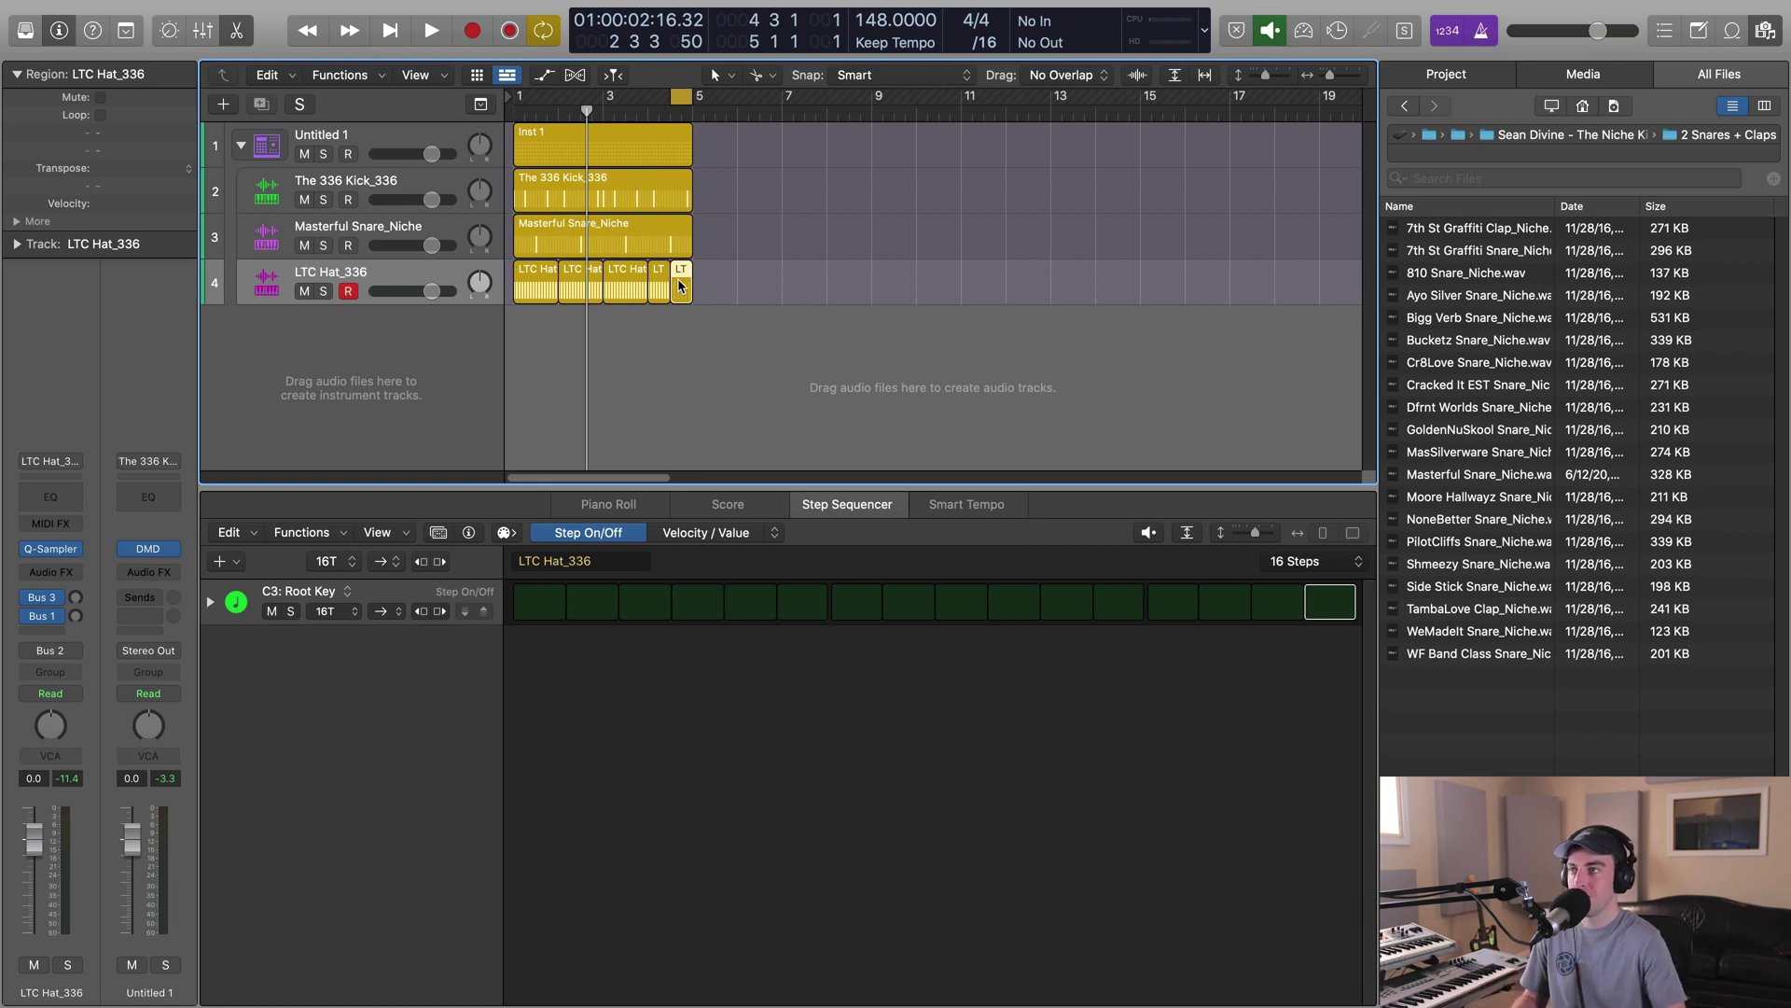
Place hat hits on steps 5, 7, 9, 11 and 13 to 16 of the last region while it loops.
left_click(555, 612)
left_click(644, 611)
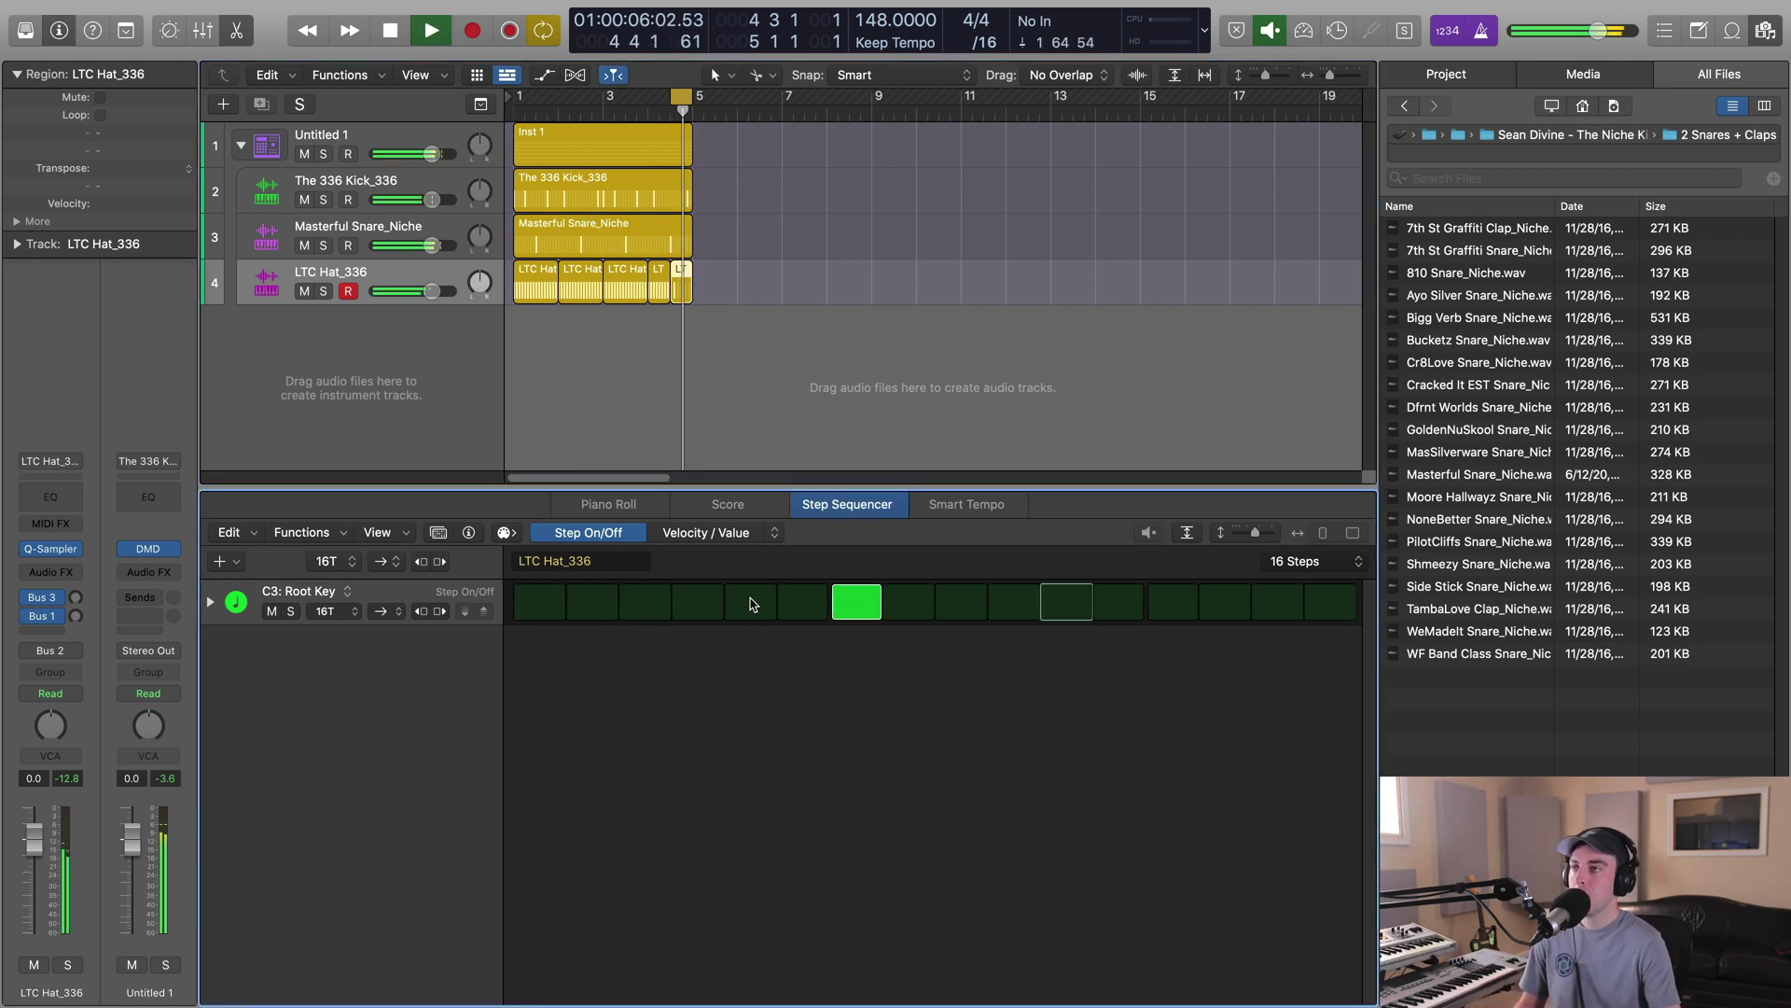
left_click(752, 605)
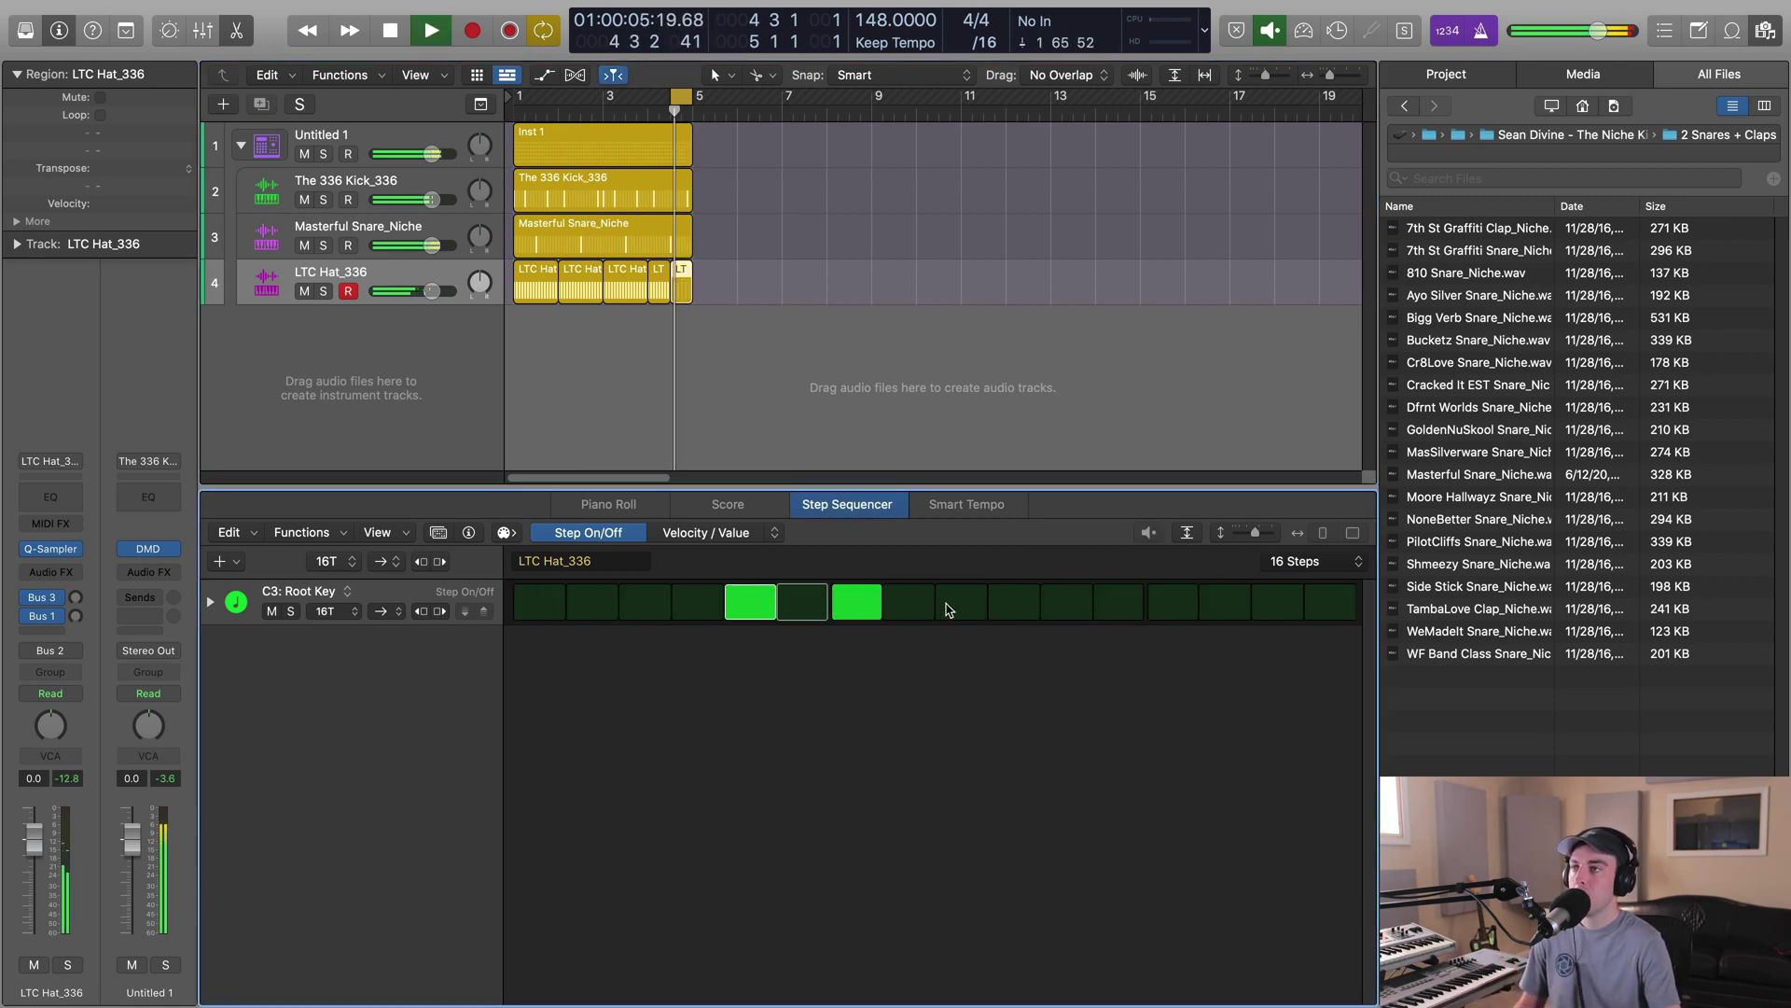
left_click(953, 608)
left_click(1082, 606)
left_click(1174, 603)
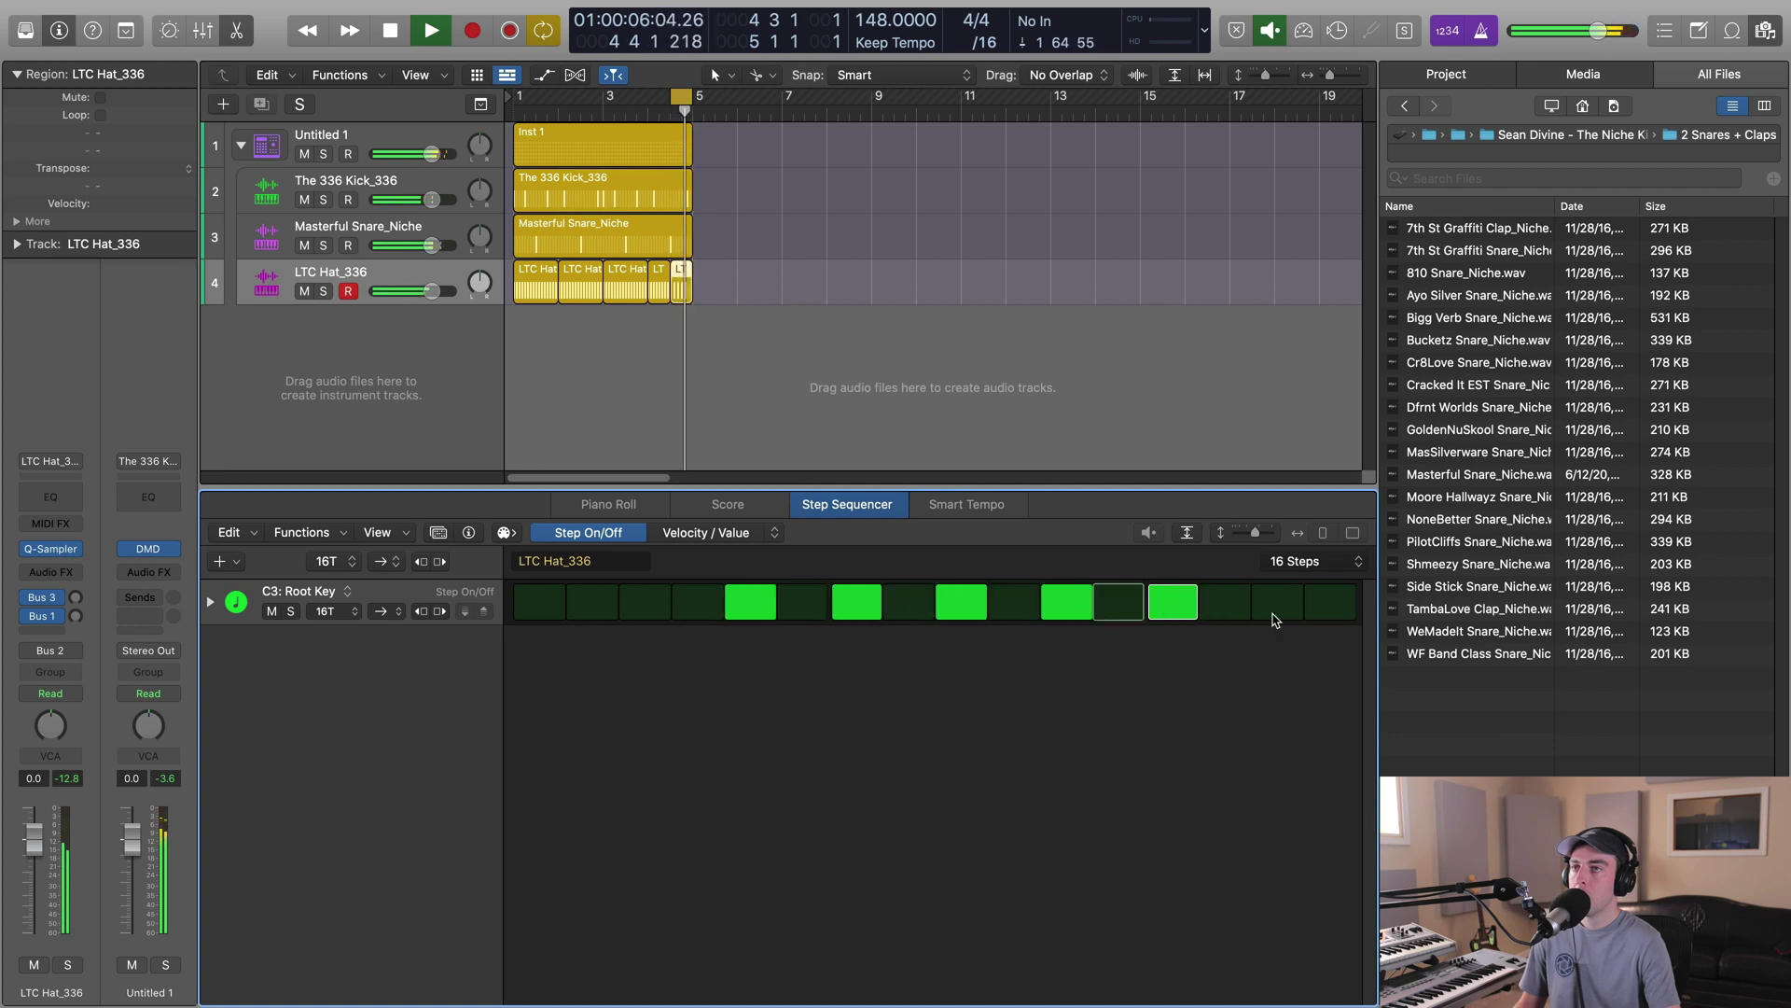
left_click(1259, 605)
left_click(1226, 602)
left_click(1332, 601)
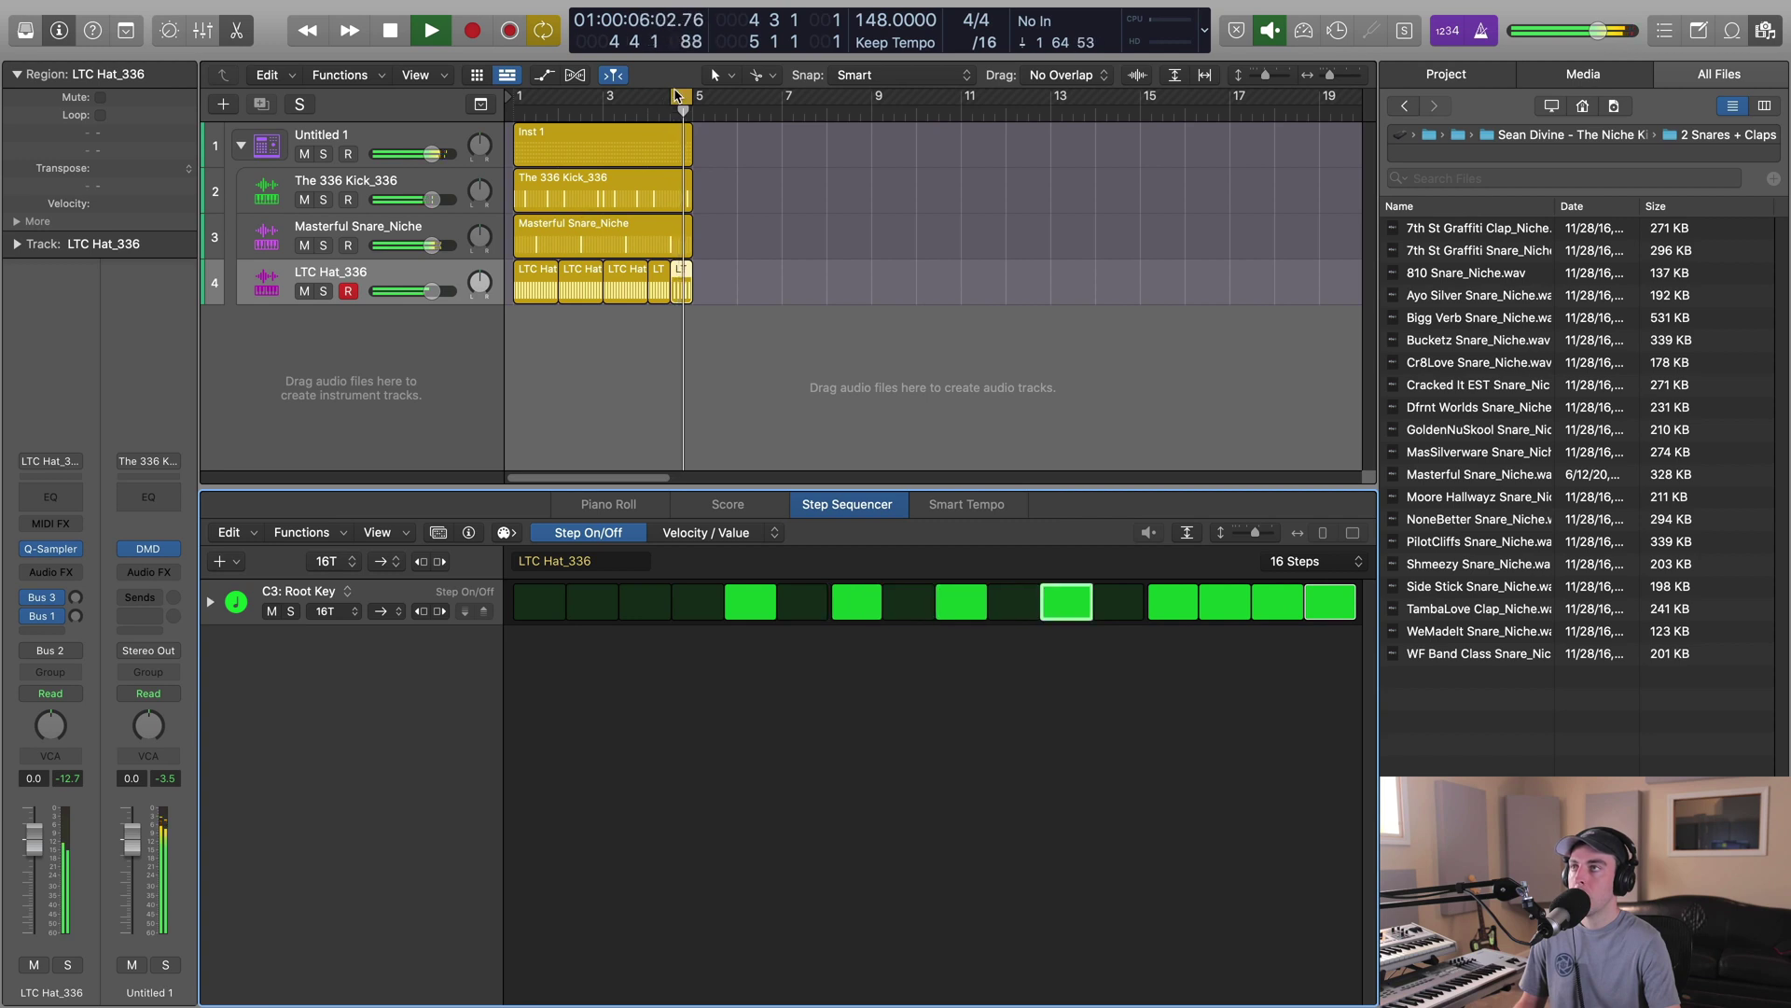
Extend the loop range back to bar 1 and play the full four-bar beat.
key("space")
left_click_drag(672, 96, 516, 95)
key("space")
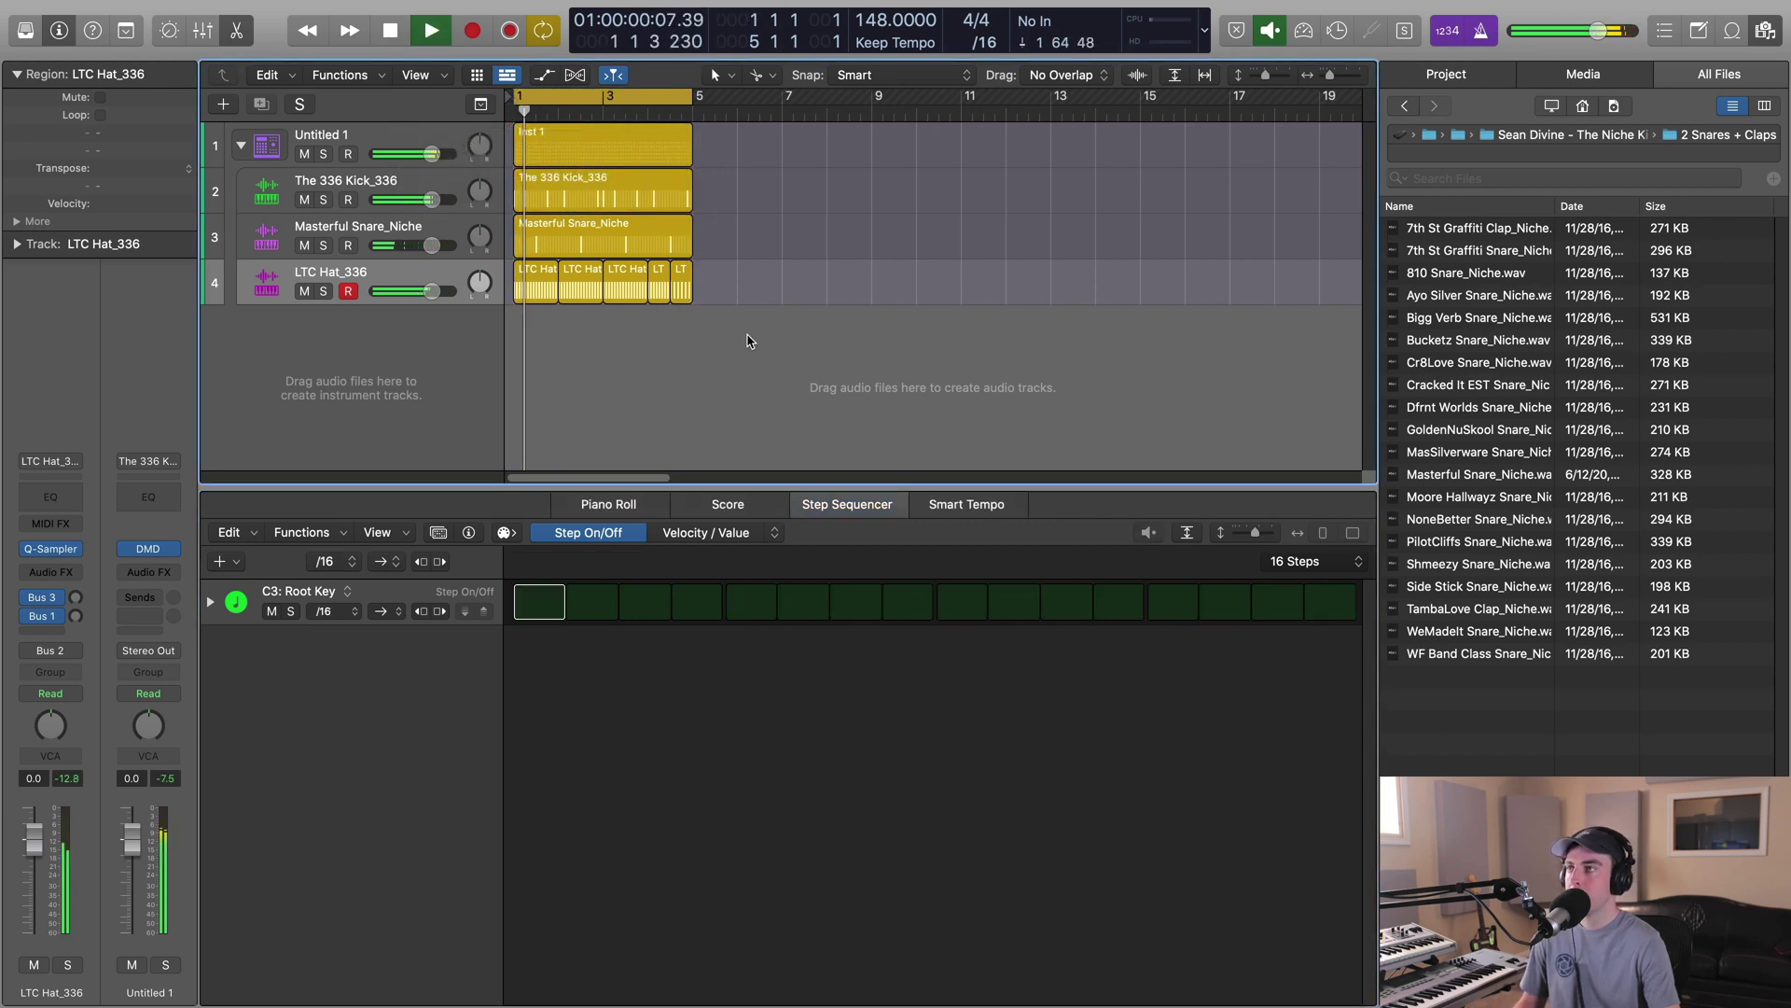
Lower the LTC Hat_336 channel's volume to -1.0 dB in the mixer while the beat plays.
left_click(576, 228)
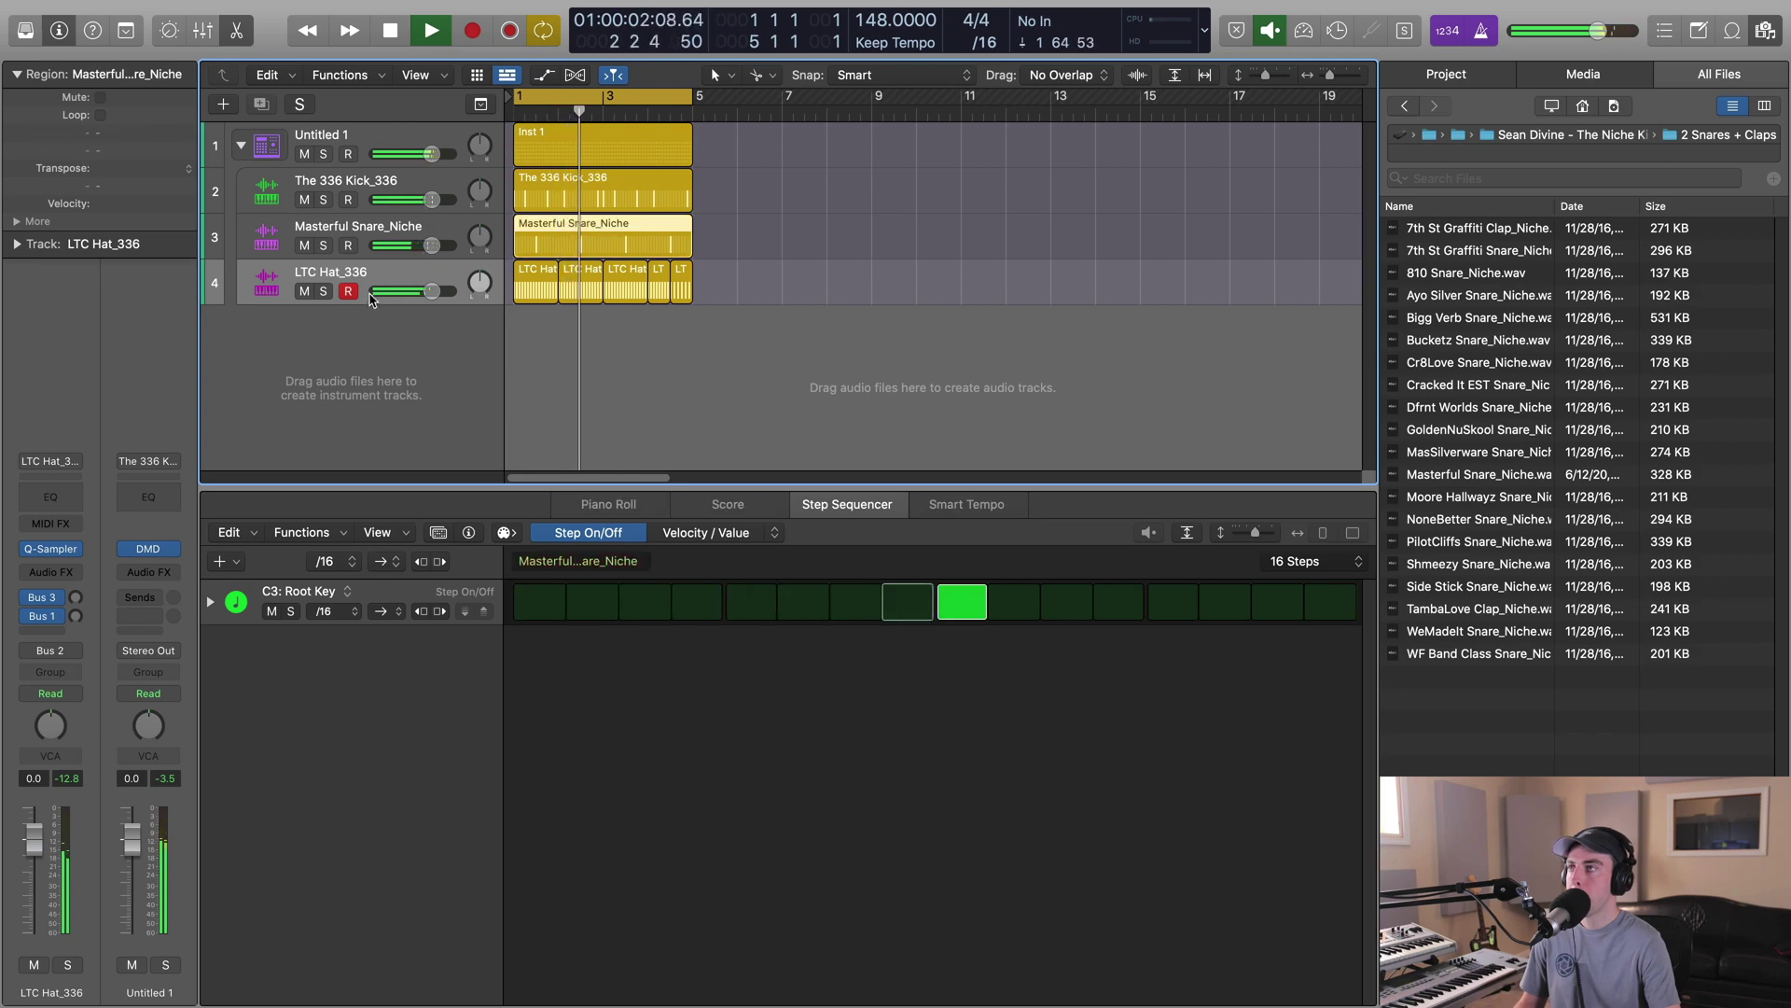
key("x")
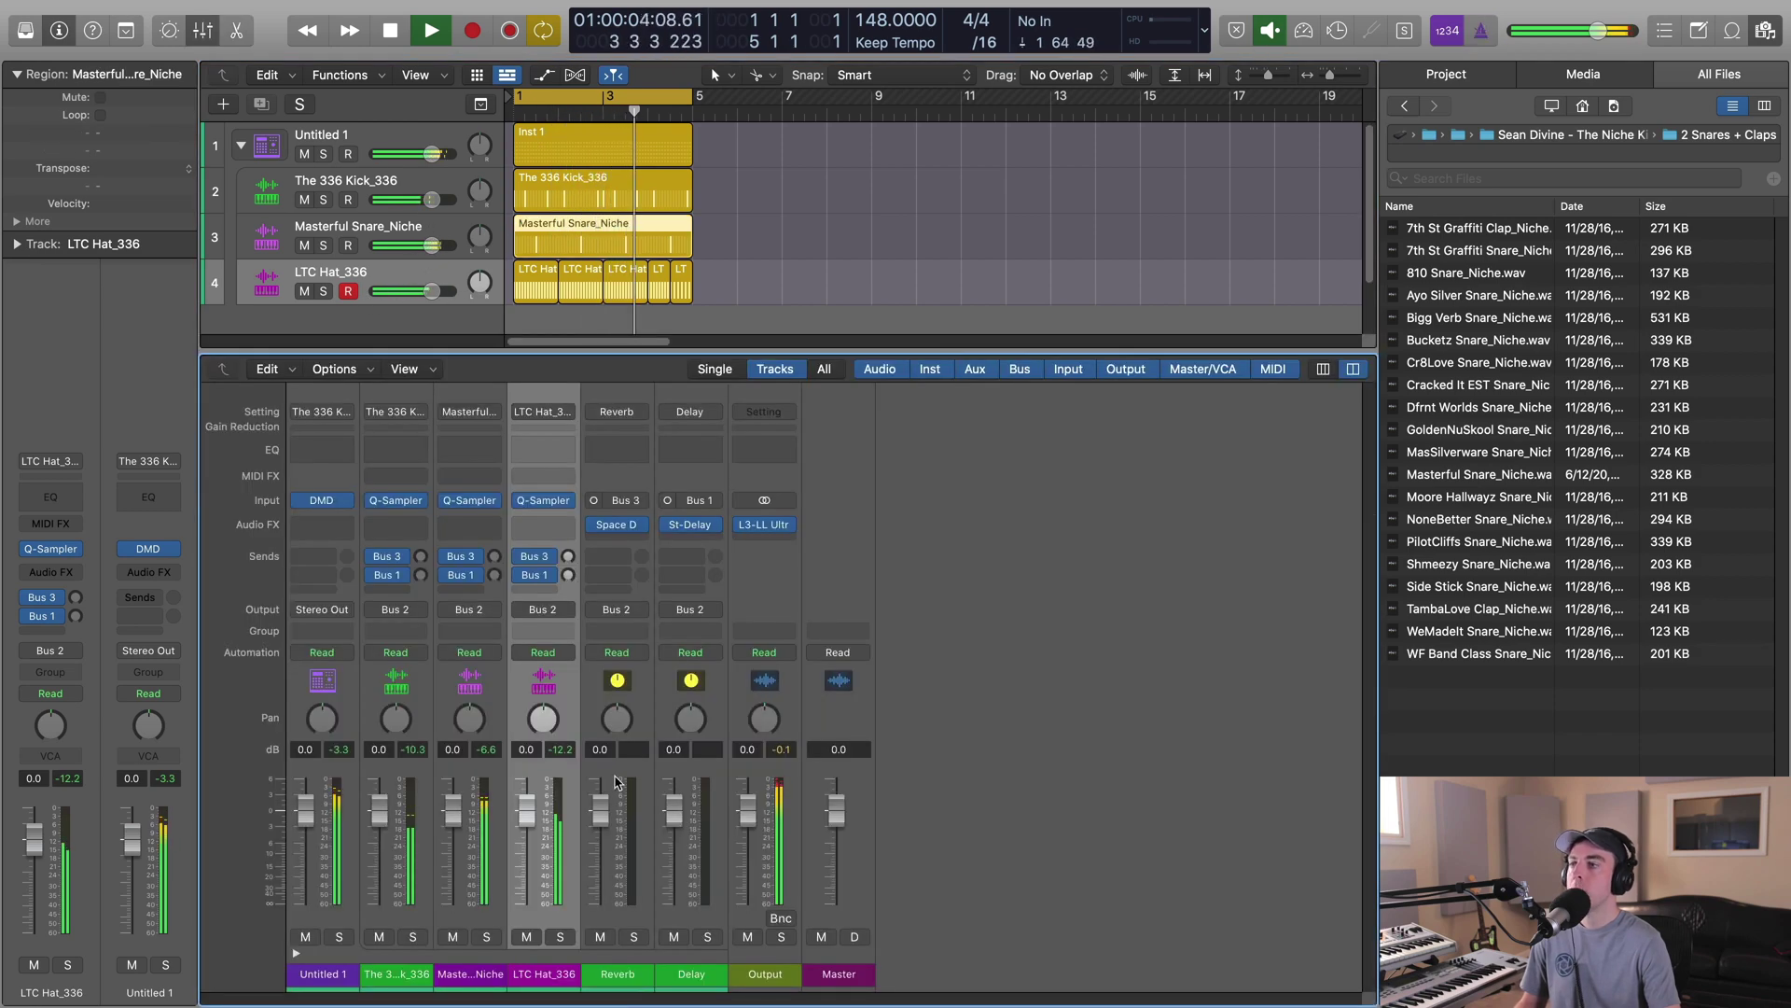
left_click_drag(527, 819, 525, 827)
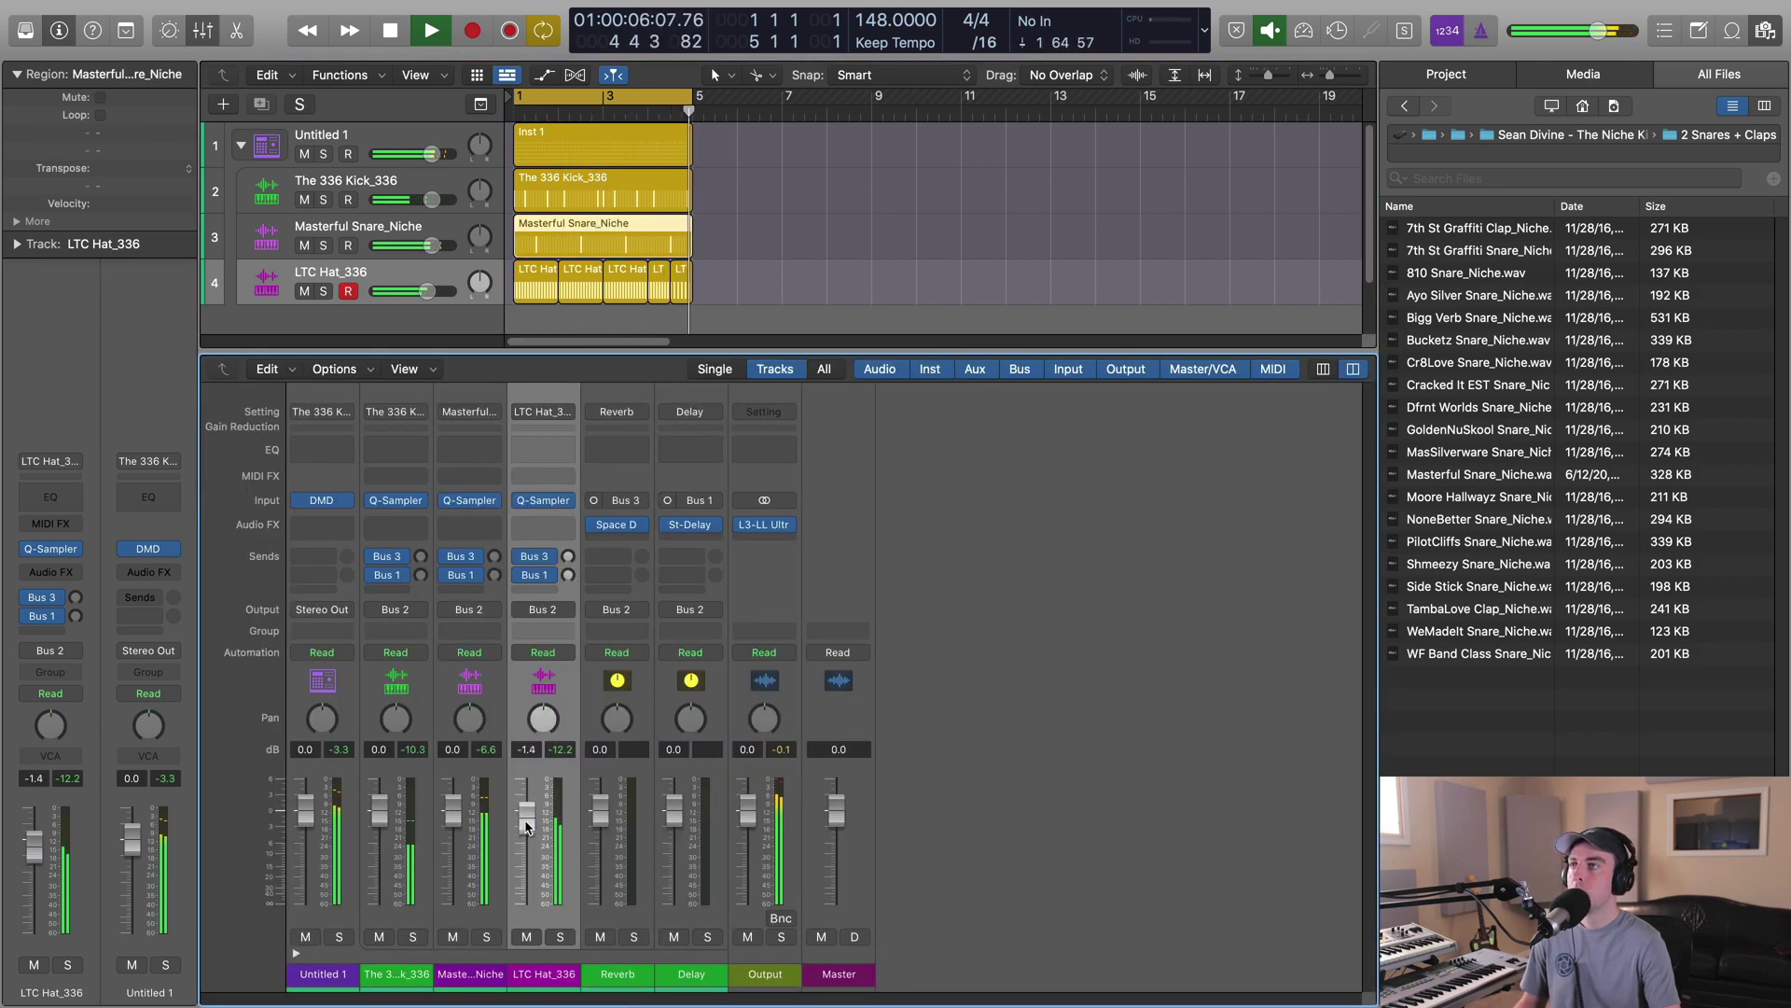
key("x")
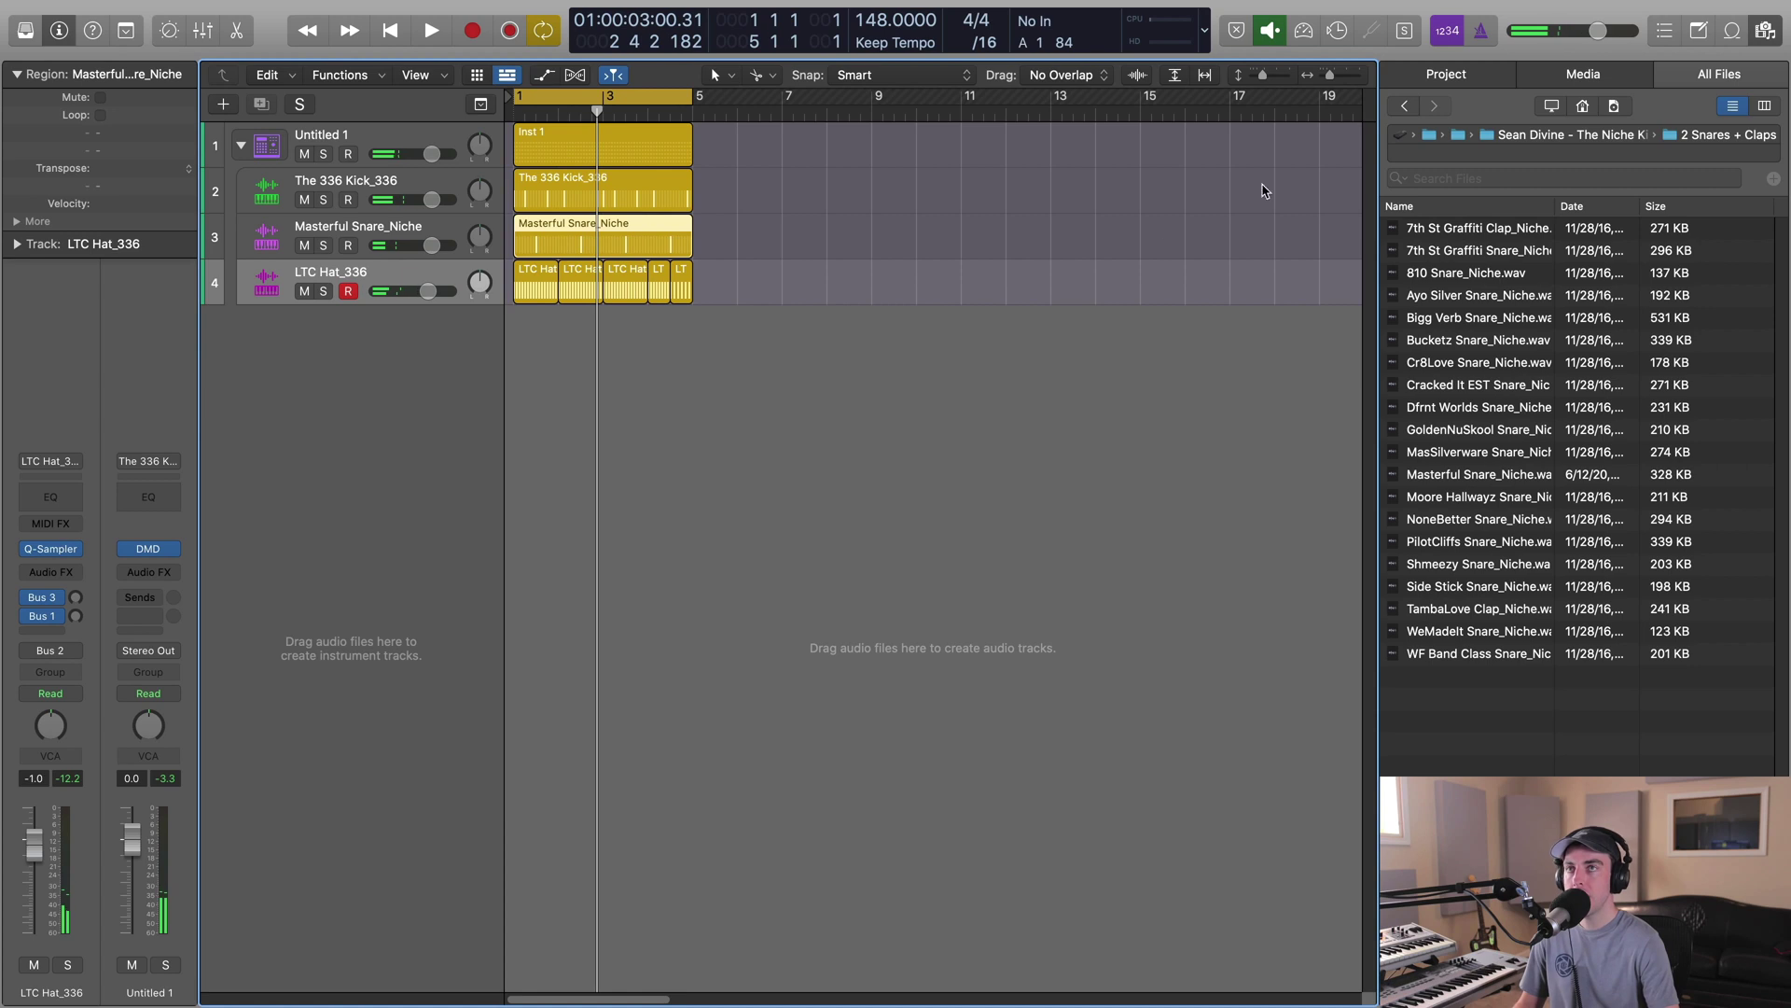
Load the Live Hats_82BPM_336 sample onto the kit's D#1 Clap 1 pad and switch its Quick Sampler to Slice mode.
left_click(1406, 108)
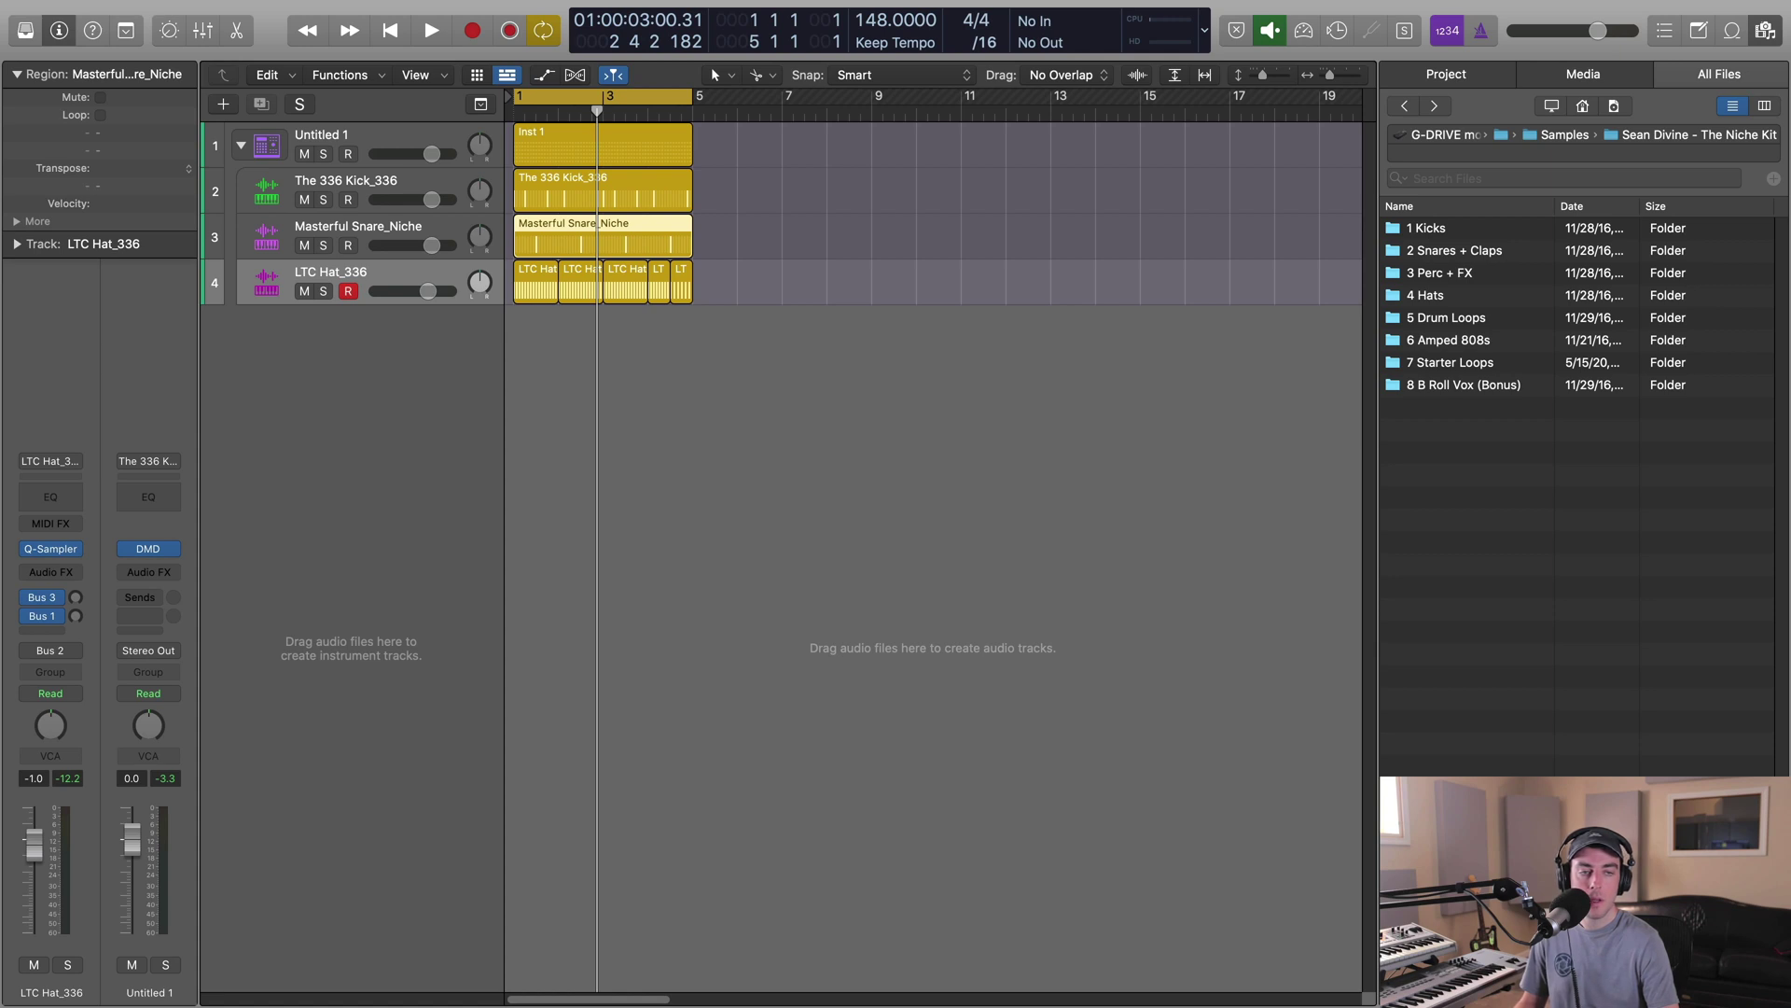
left_click_drag(1129, 348, 350, 170)
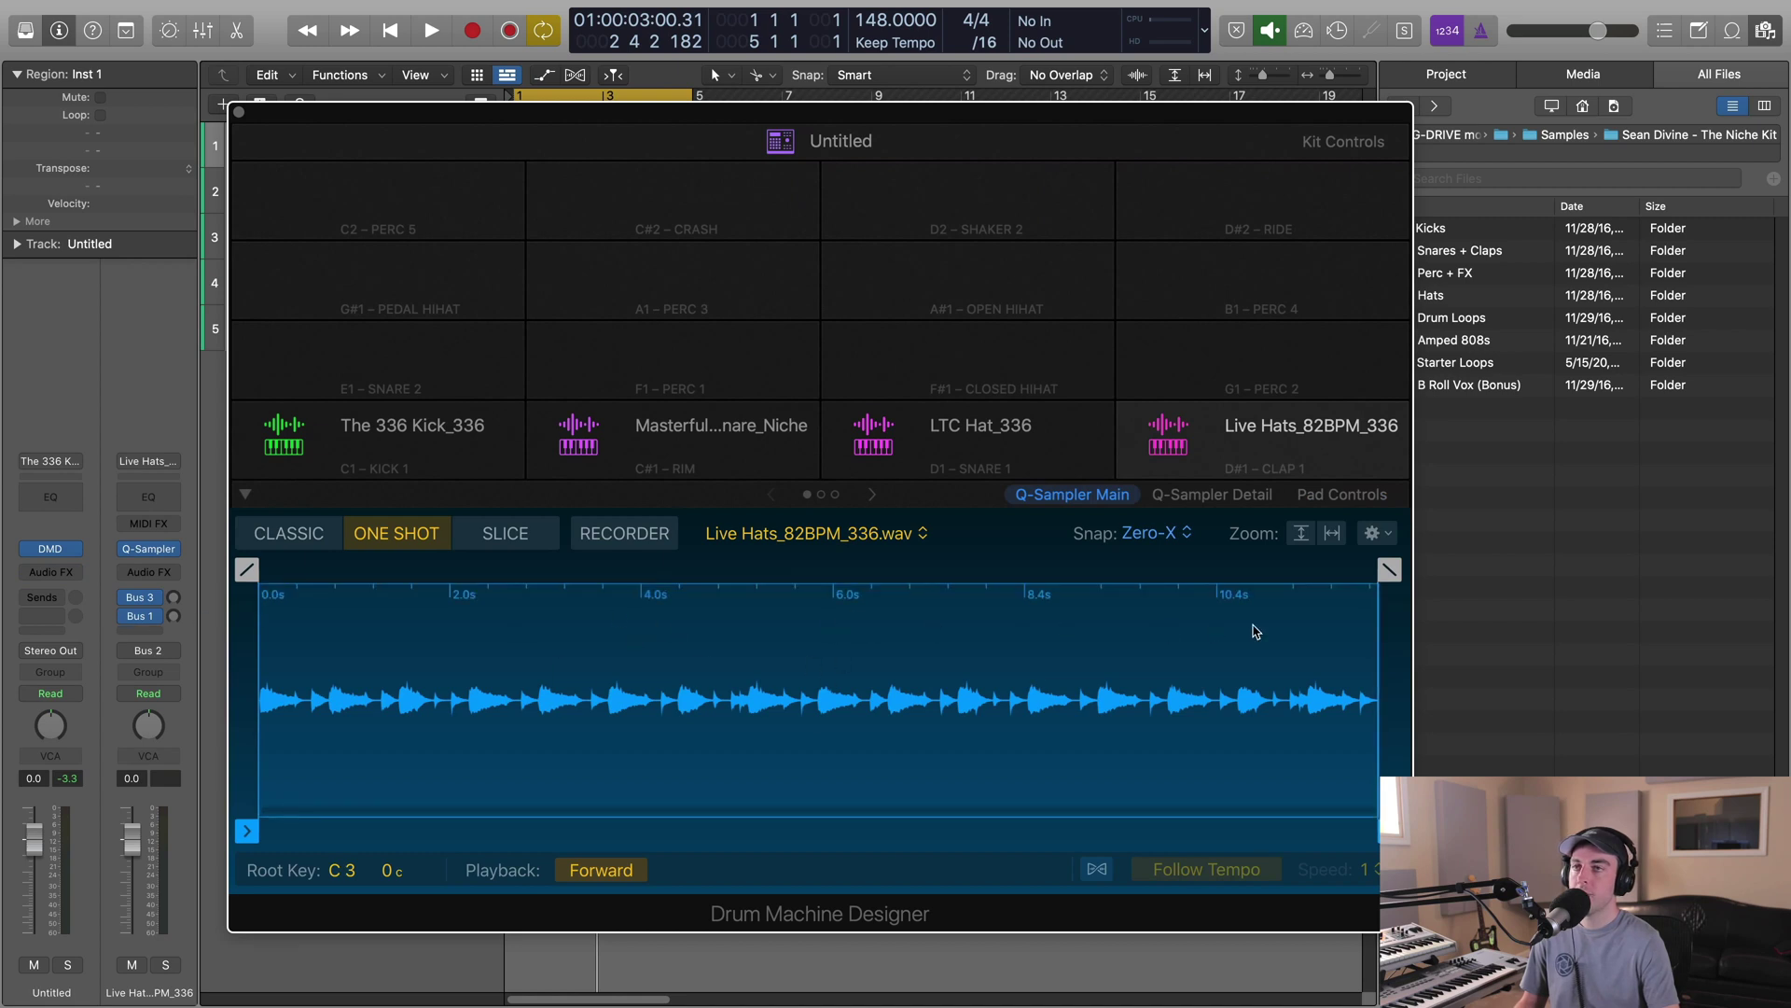
left_click(531, 539)
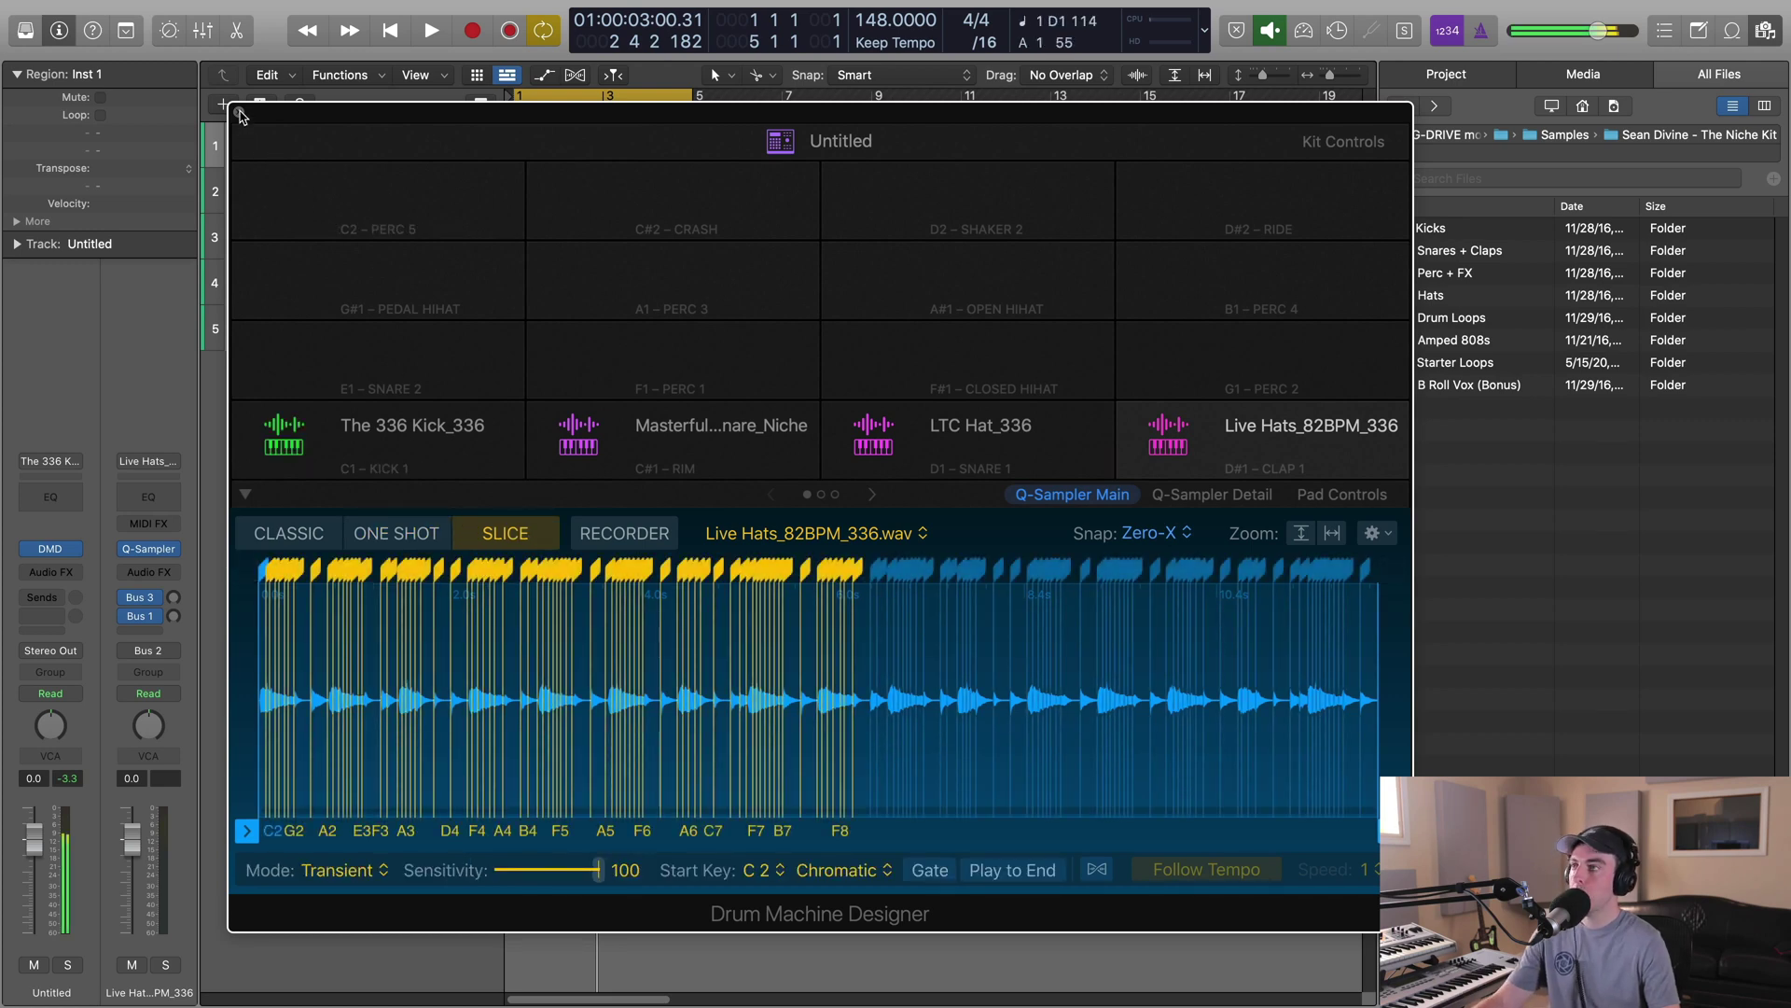
key("super+w")
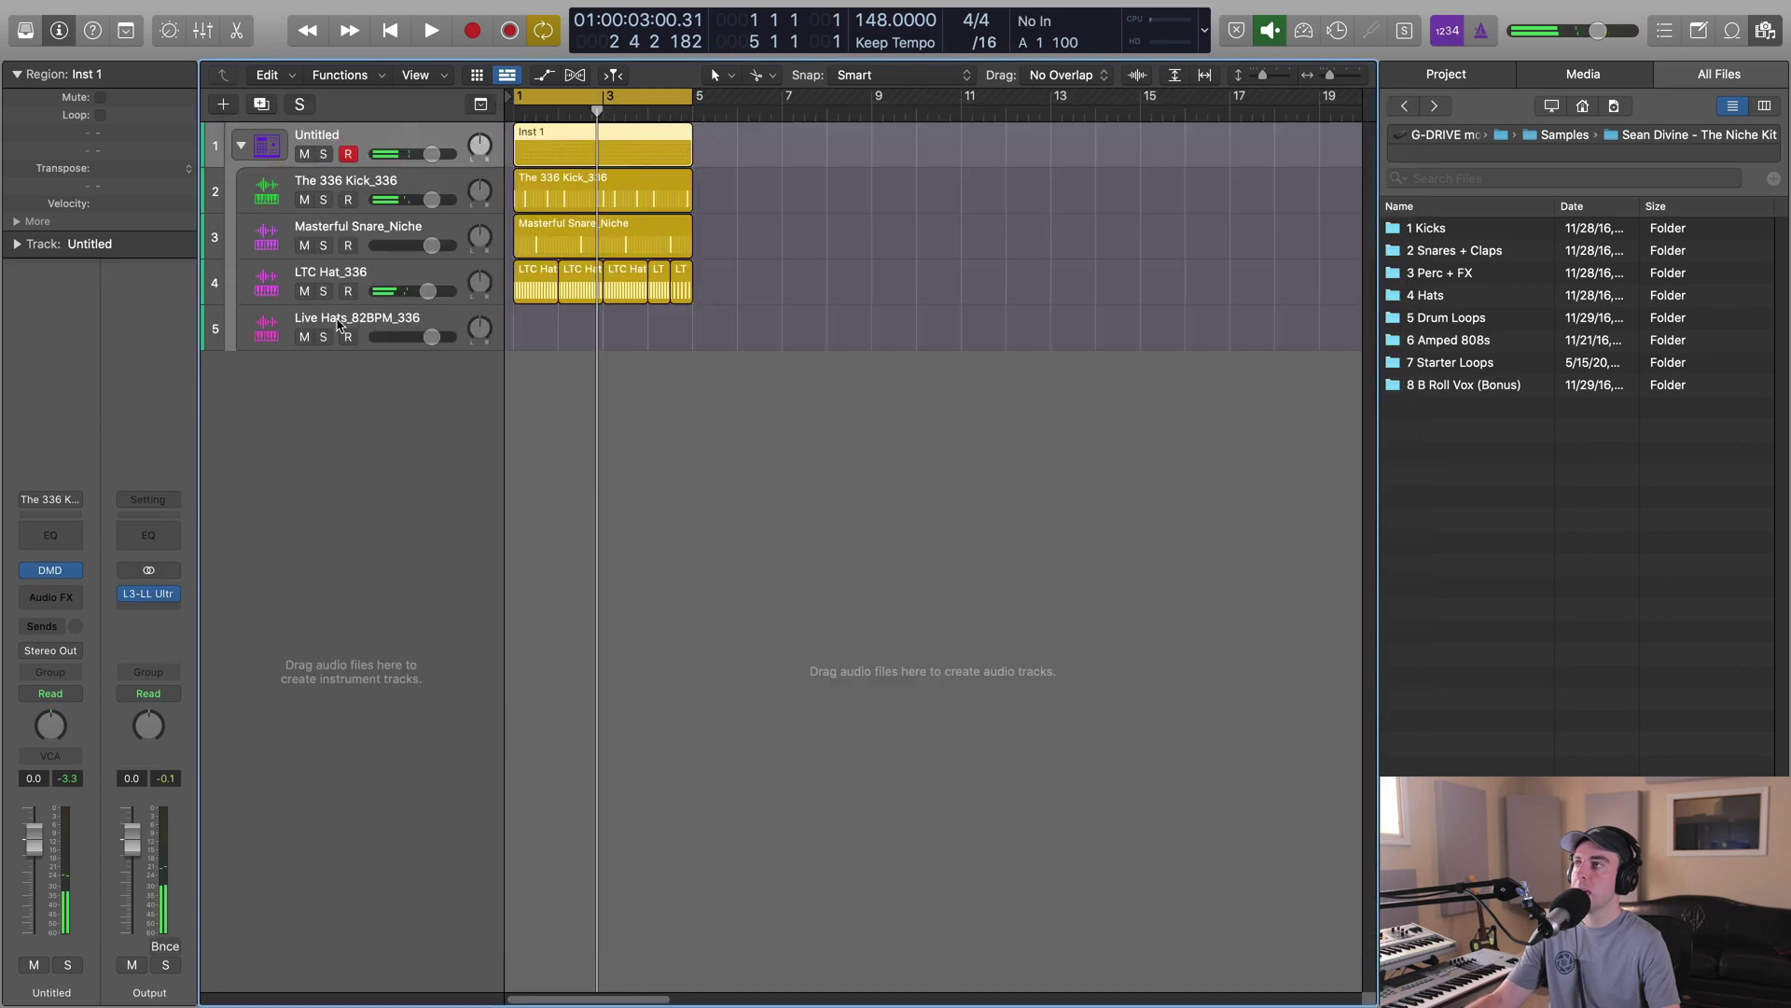
Create a Live Hats pattern starting at bar 1 with Slice #1 on step 1, Slice #2 on step 3 and Slice #3 on step 5.
left_click(359, 322)
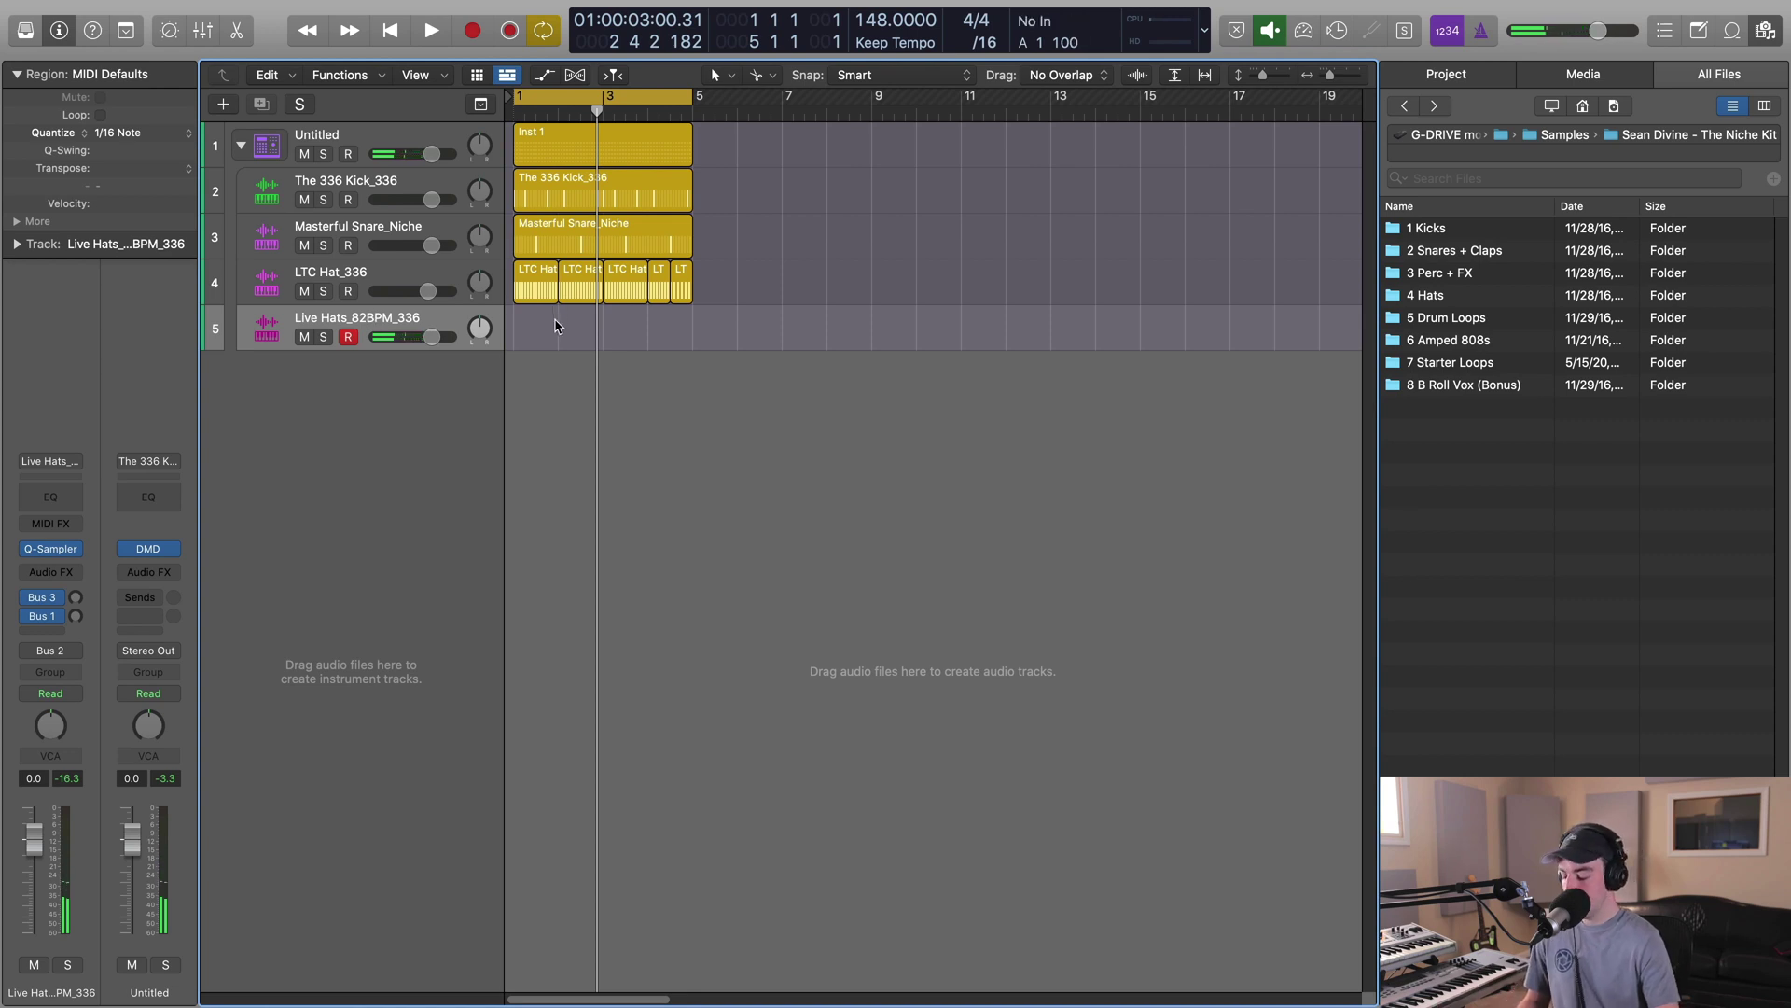
key("e")
left_click(865, 507)
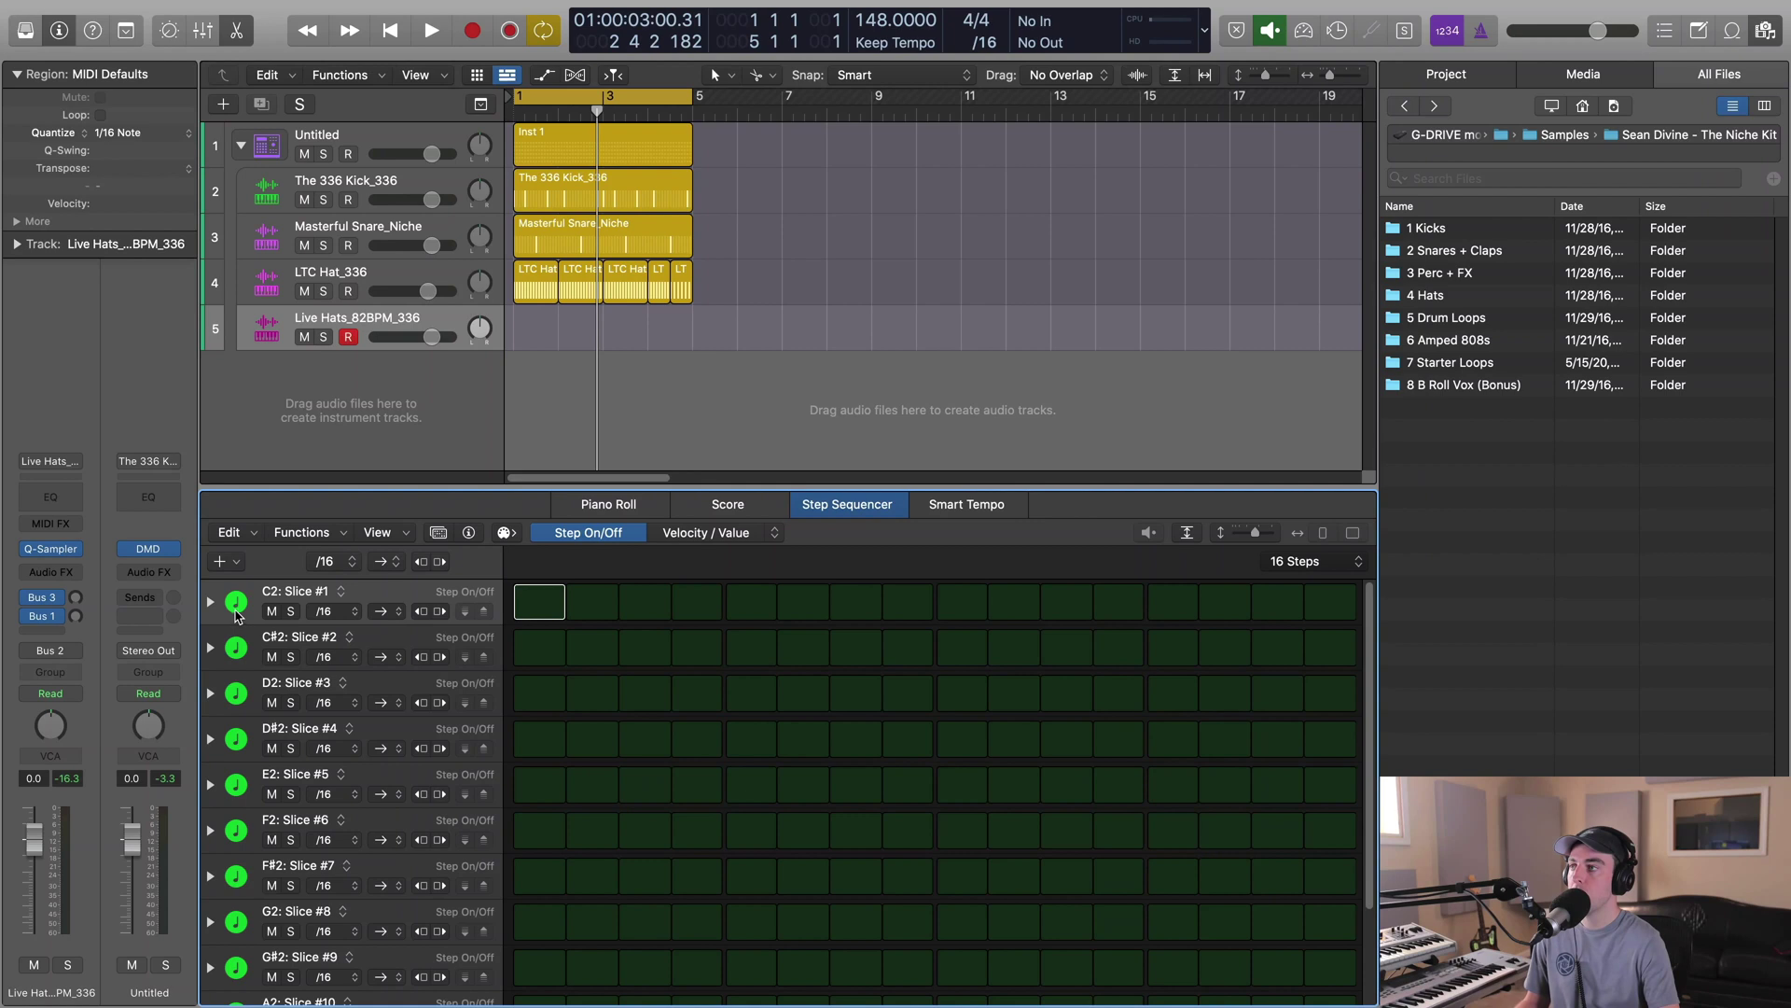
left_click(540, 602)
left_click(591, 646)
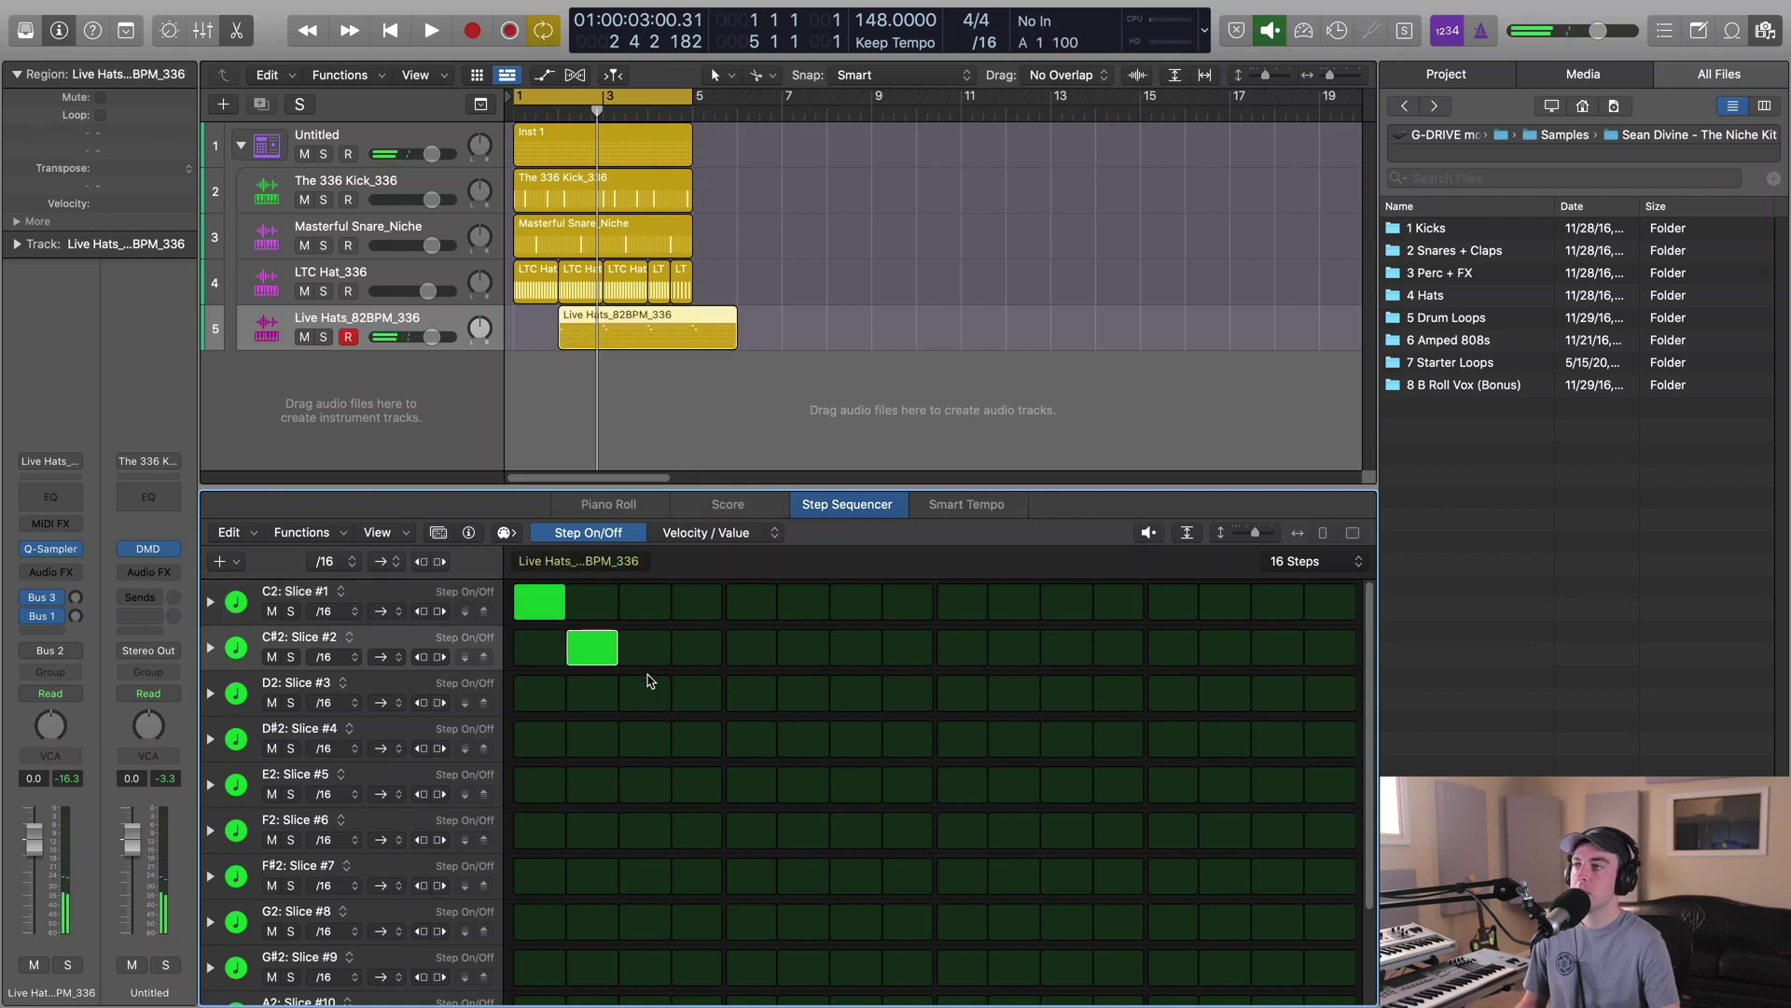
left_click(644, 692)
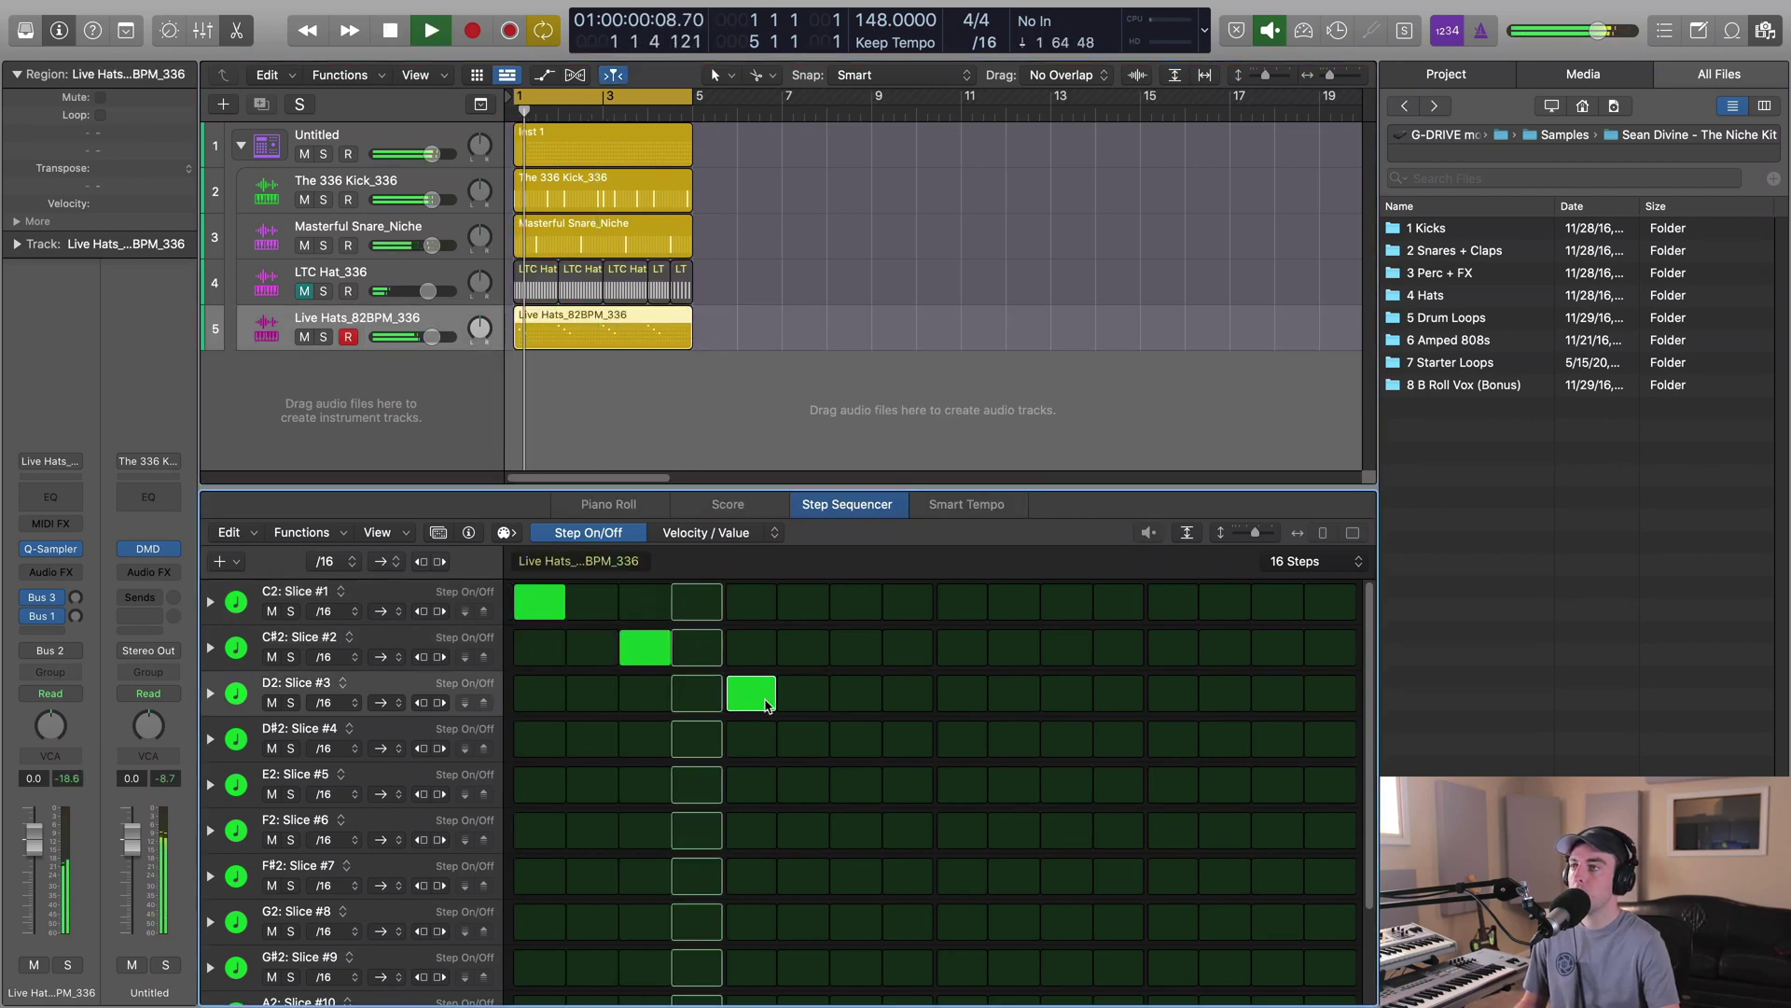
Add Slice #2 on steps 7, 11 and 16, Slice #4 on 9 and 13, Slice #3 on 15, and Slice #6 on 16.
left_click(855, 647)
left_click(961, 739)
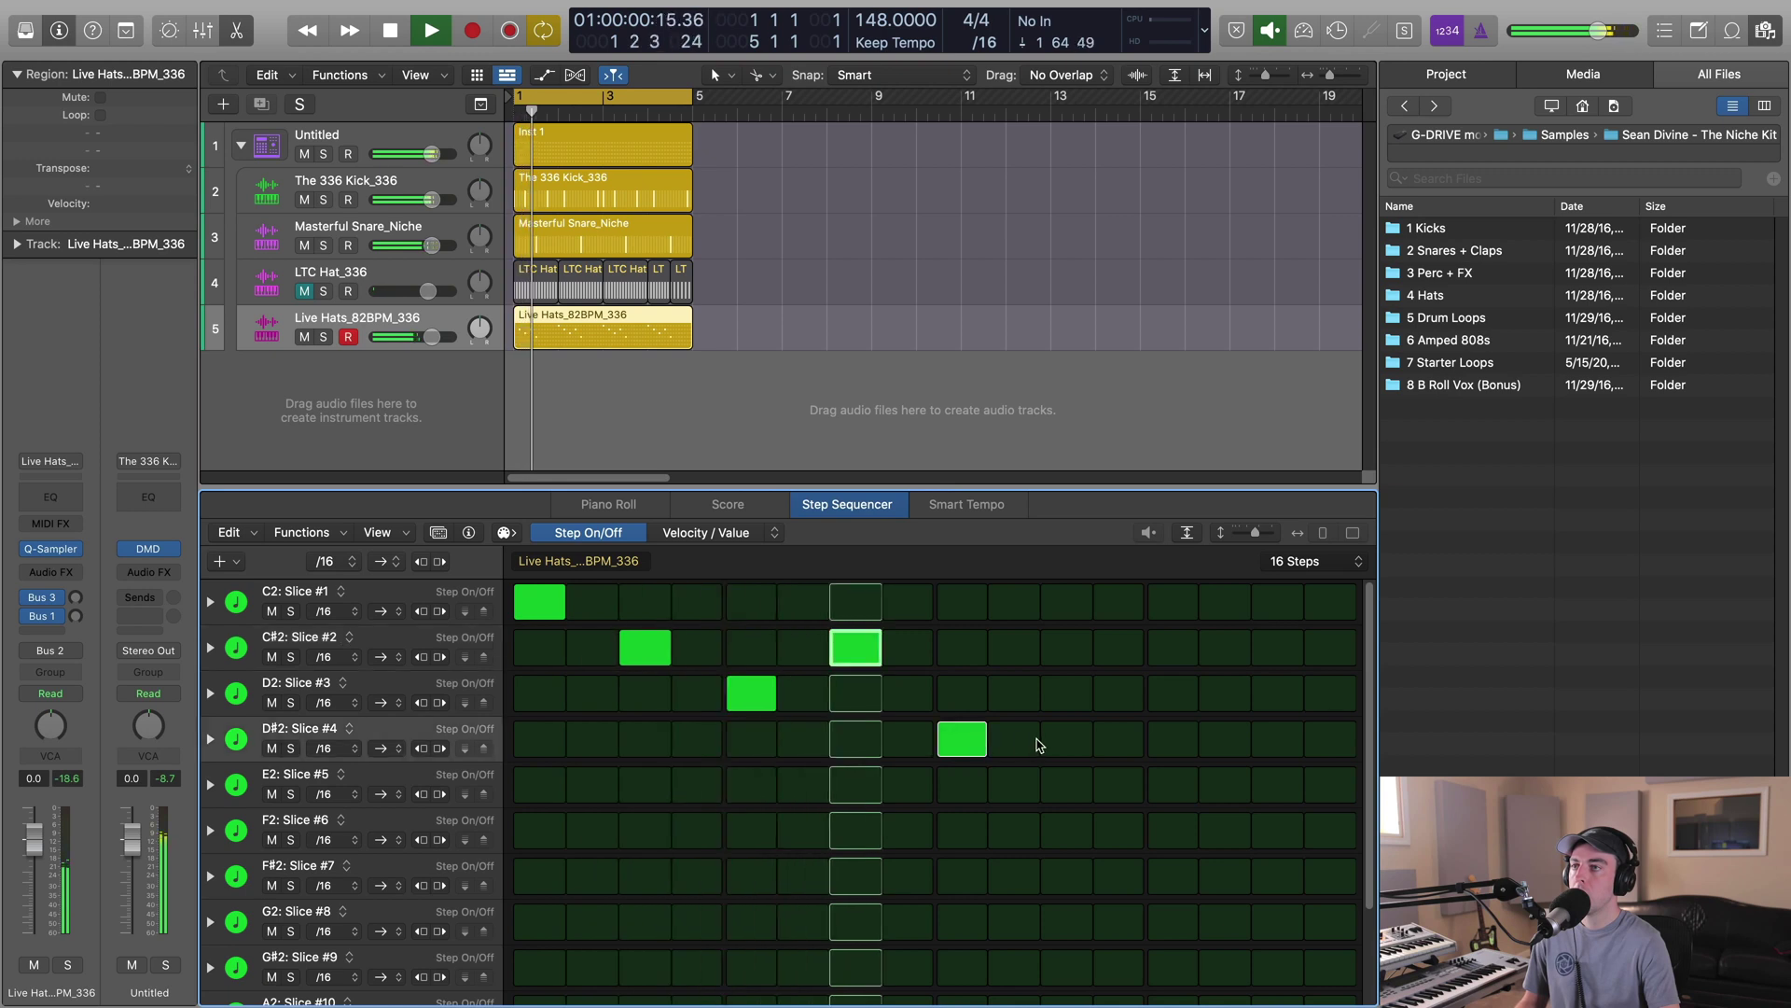
left_click(1066, 647)
left_click(1173, 739)
left_click(1277, 693)
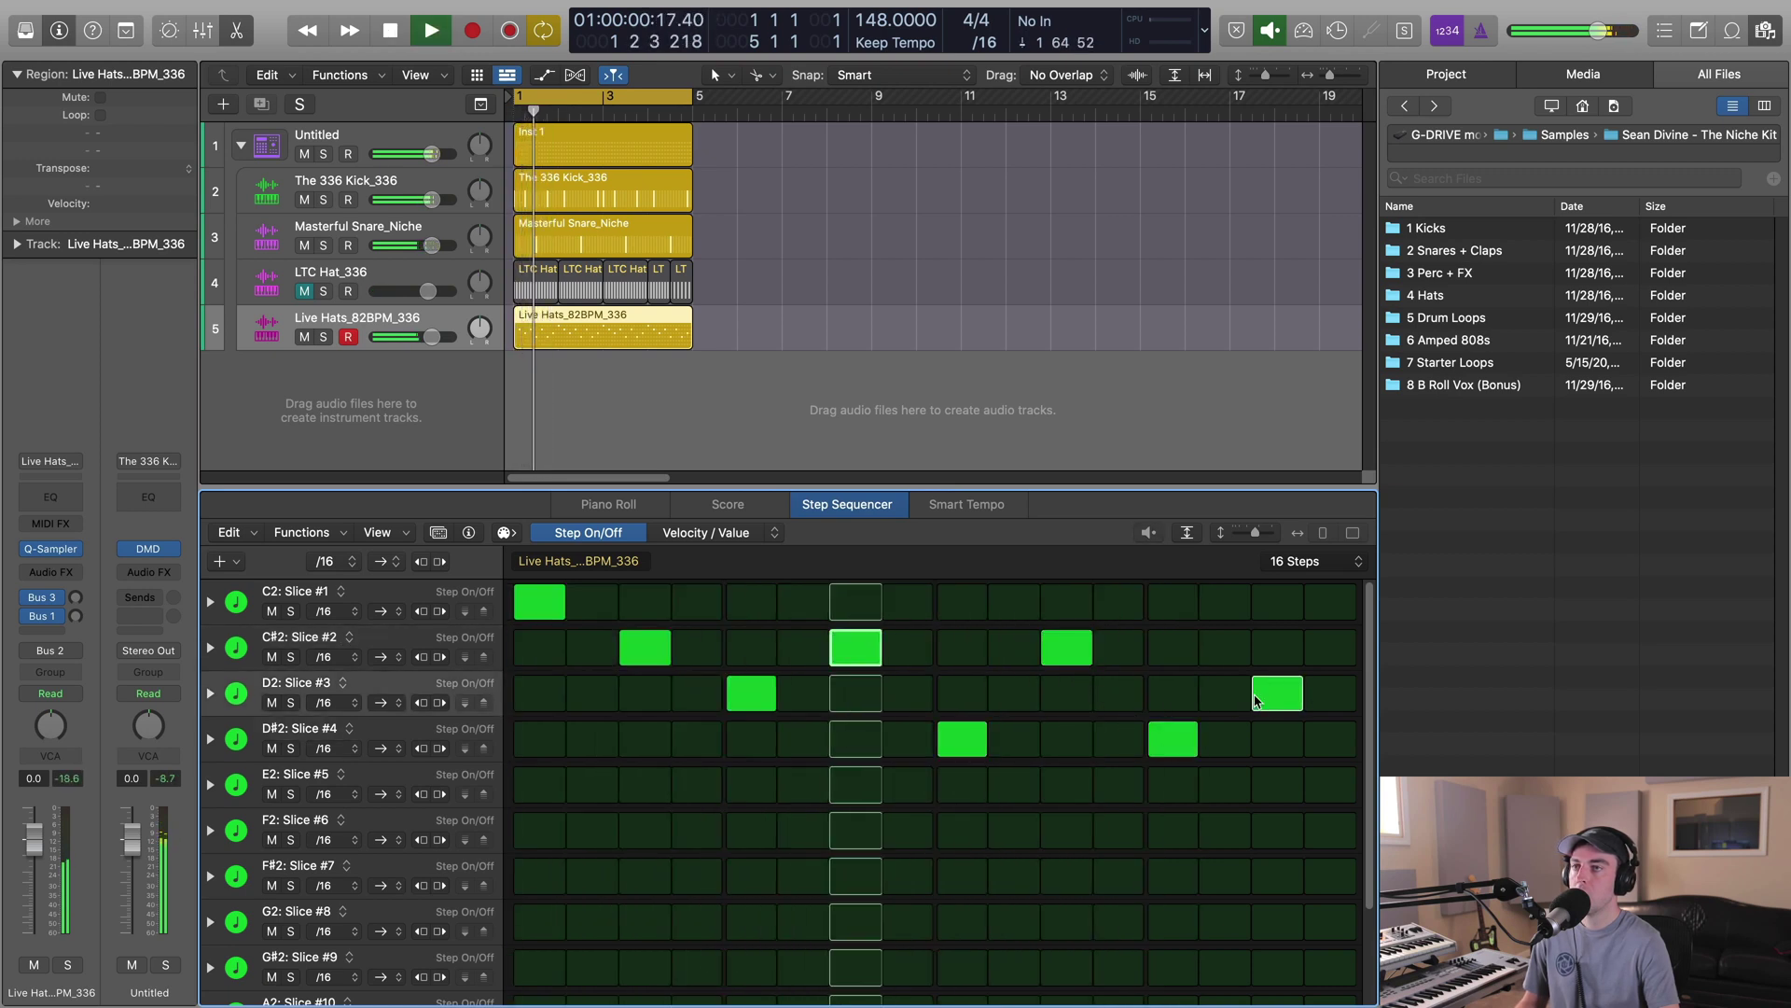
left_click(1330, 647)
left_click(1330, 829)
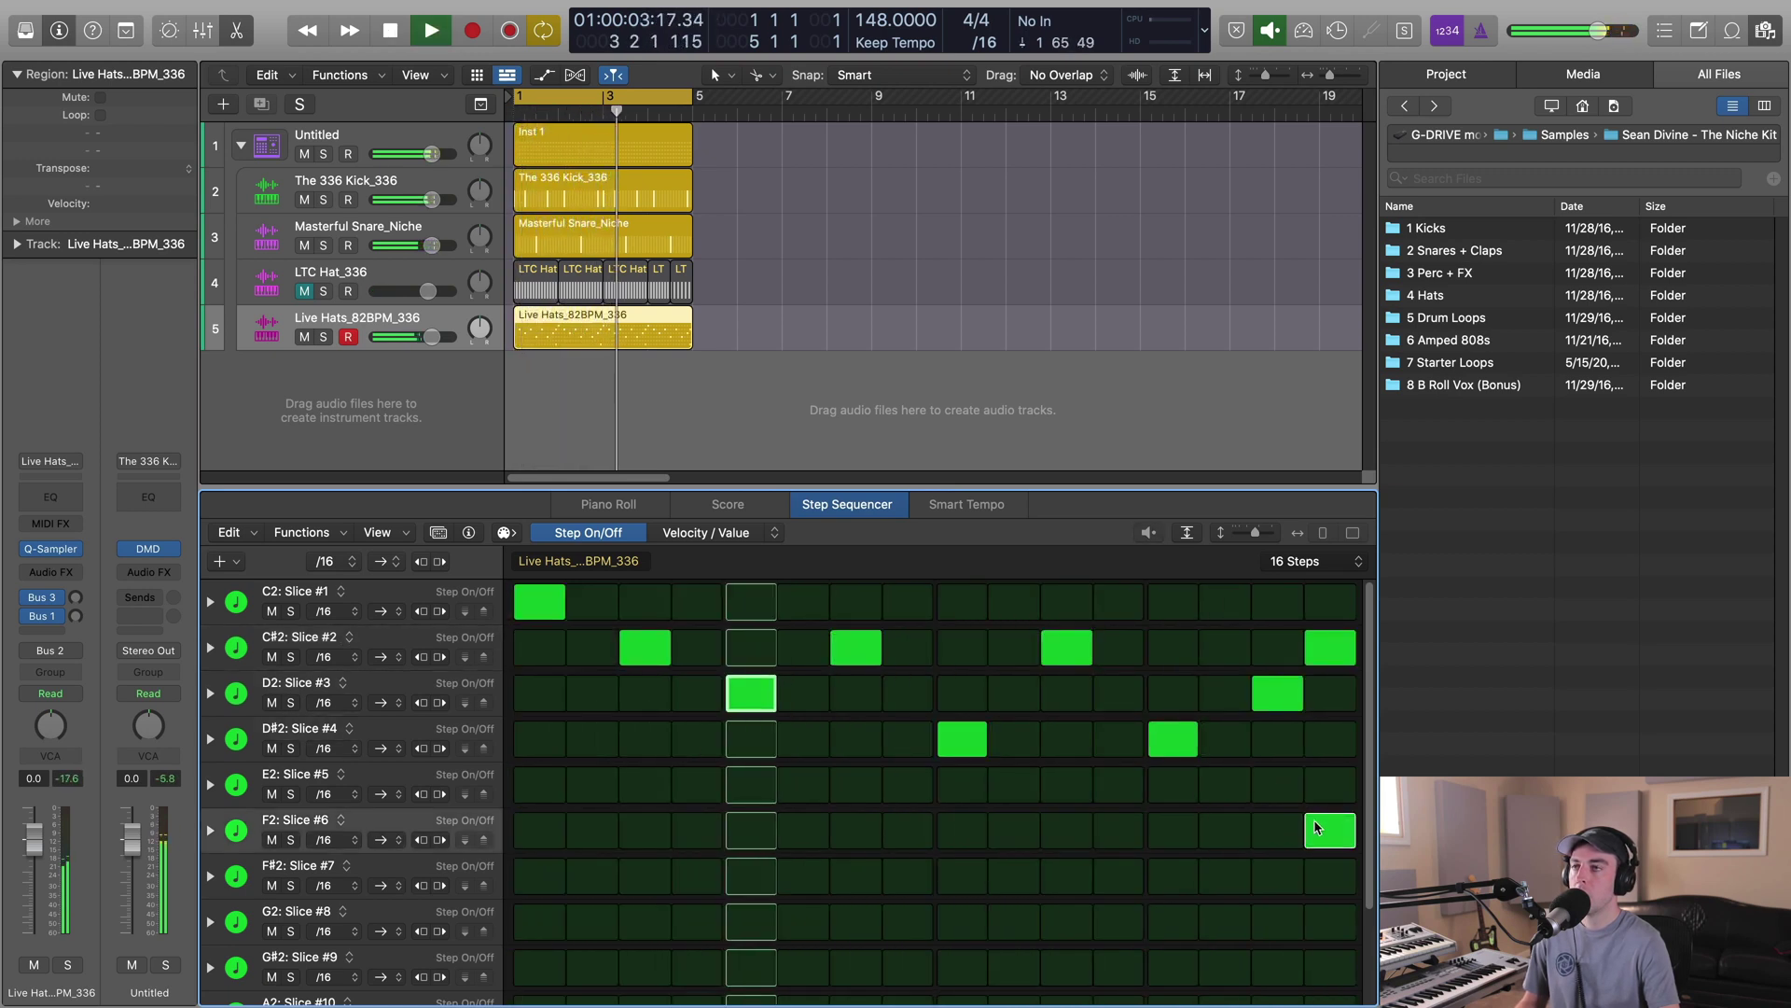
Unmute LTC Hat_336 at -4.4 dB, and pan it to -9 and the Live Hats track to +6.
left_click(307, 292)
mouse_move(428, 291)
left_mouse_down()
mouse_move(479, 317)
mouse_move(481, 278)
mouse_move(416, 291)
left_mouse_up()
left_click(721, 321)
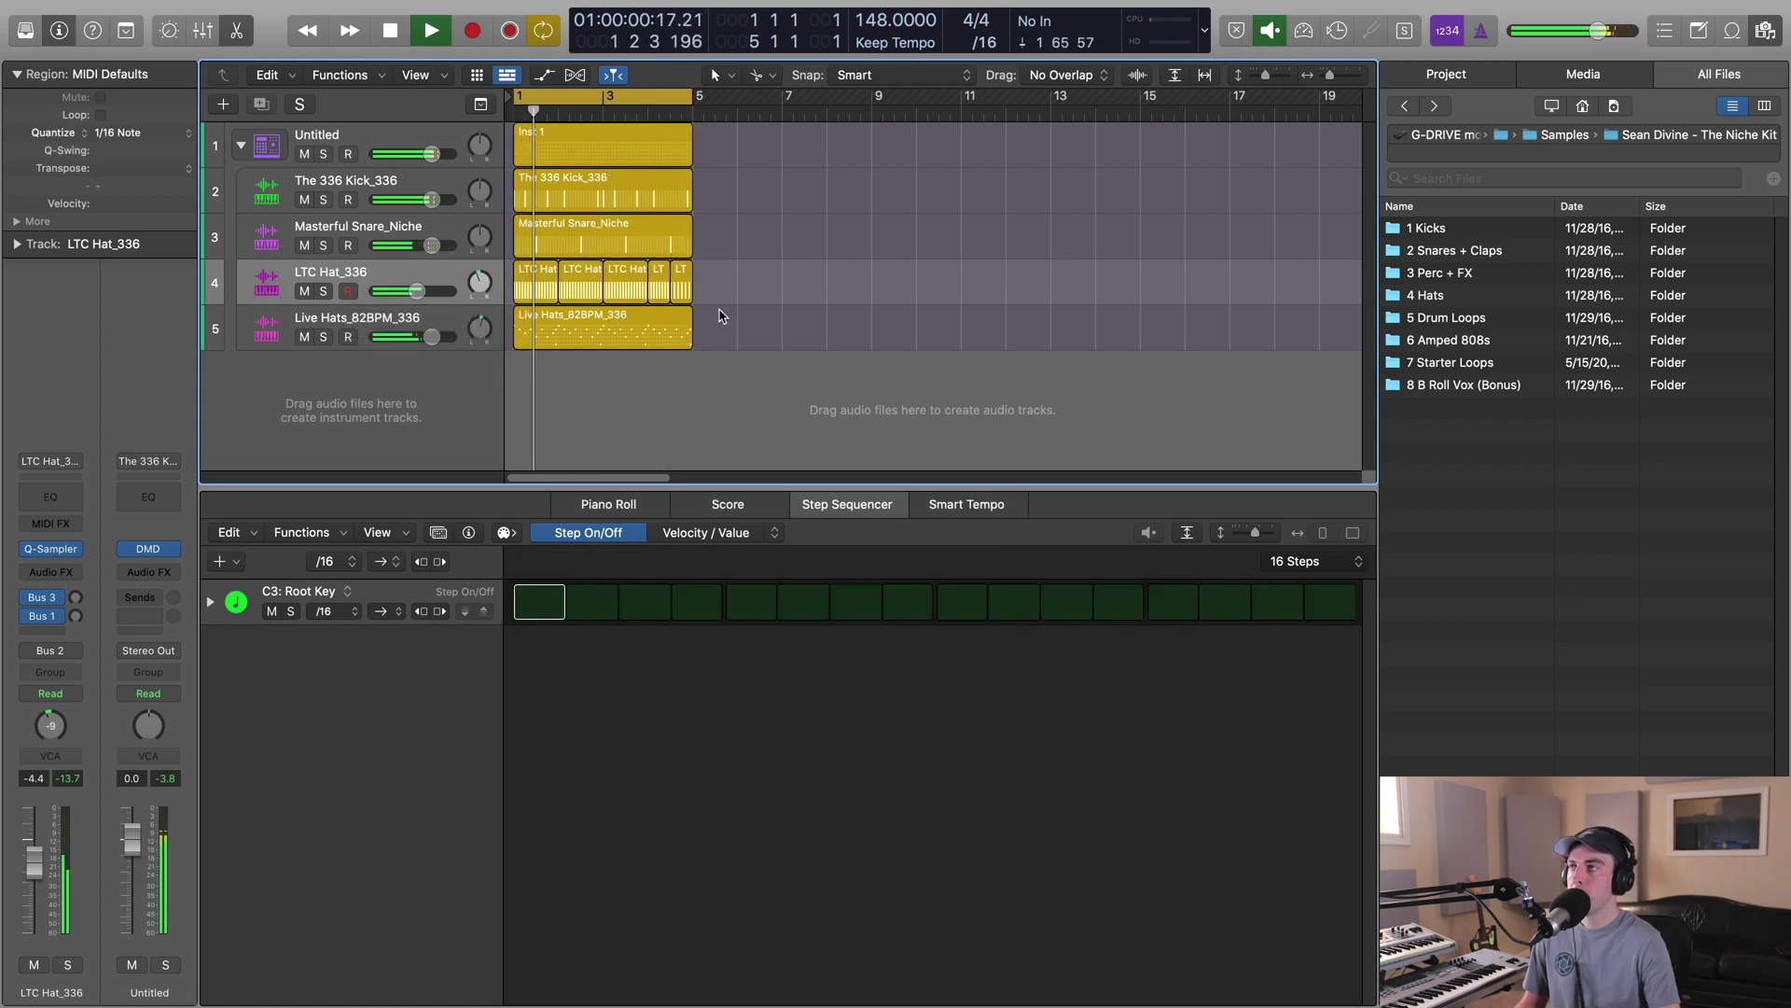
key("space")
Rename the main Drum Machine Designer track as Drum Kit.
double_click(322, 135)
type("Dru")
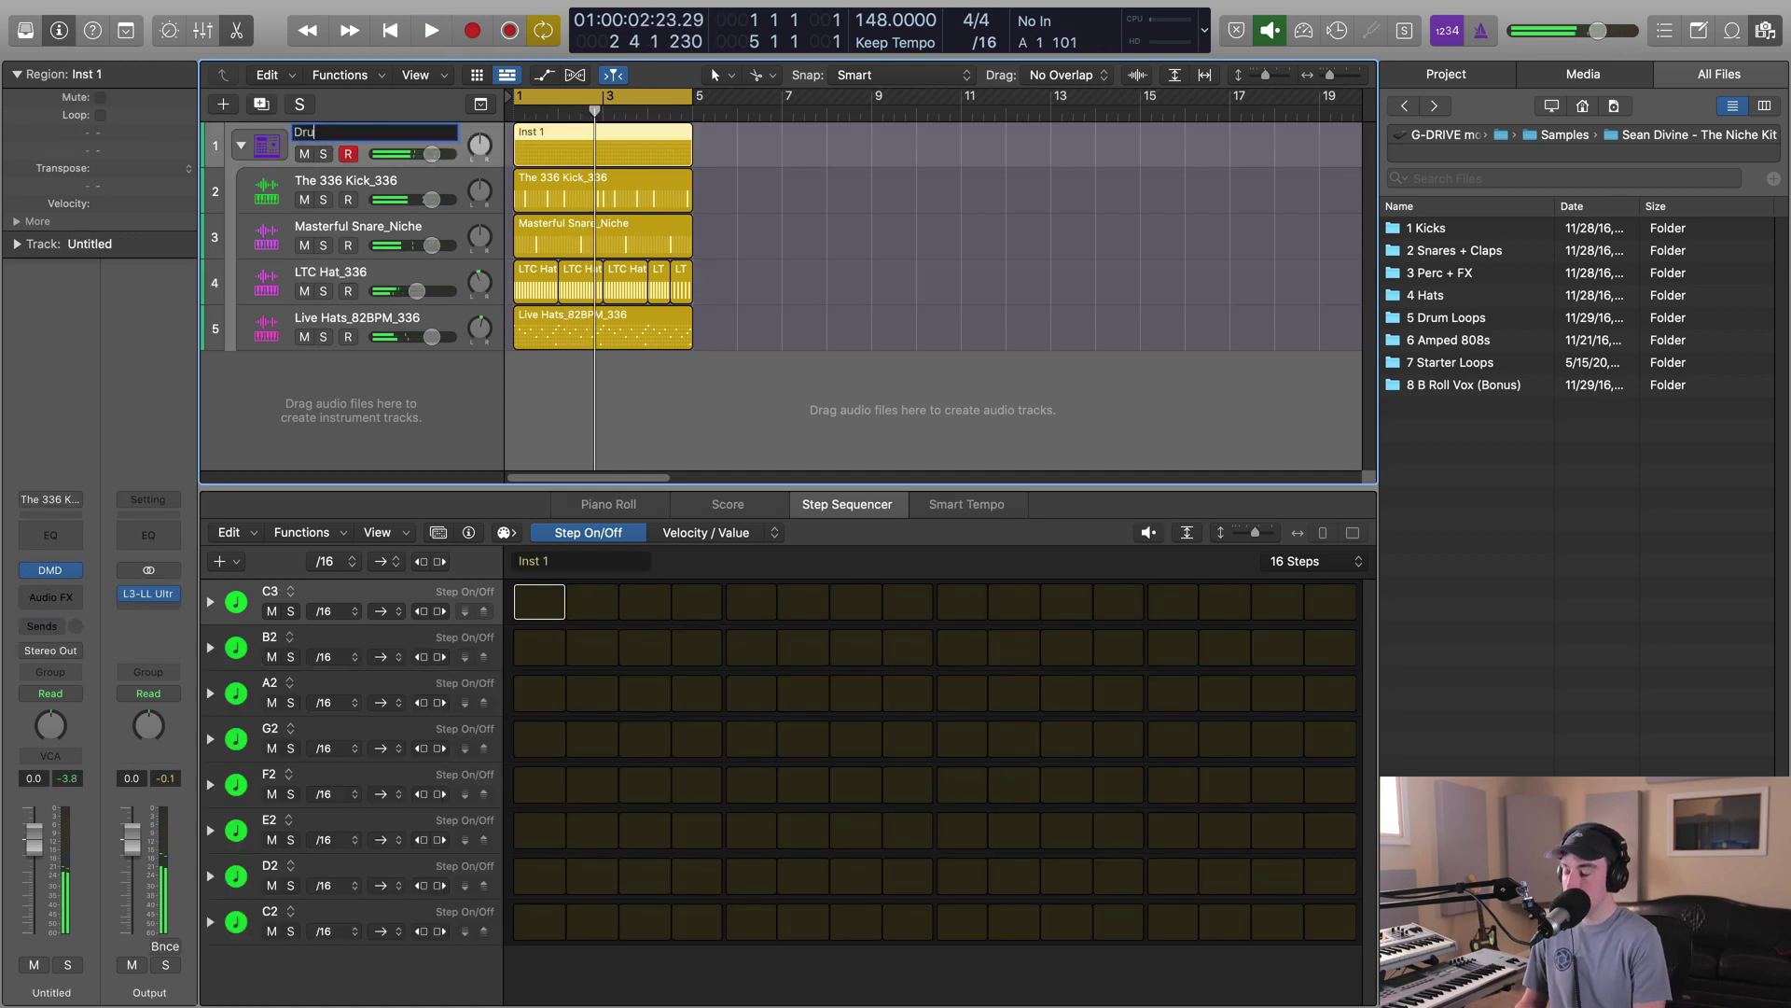
type("m Kit")
key("Return")
Examine the separate mixer channel strips of the kick, snare, LTC Hat and Live Hats, including their sends.
key("x")
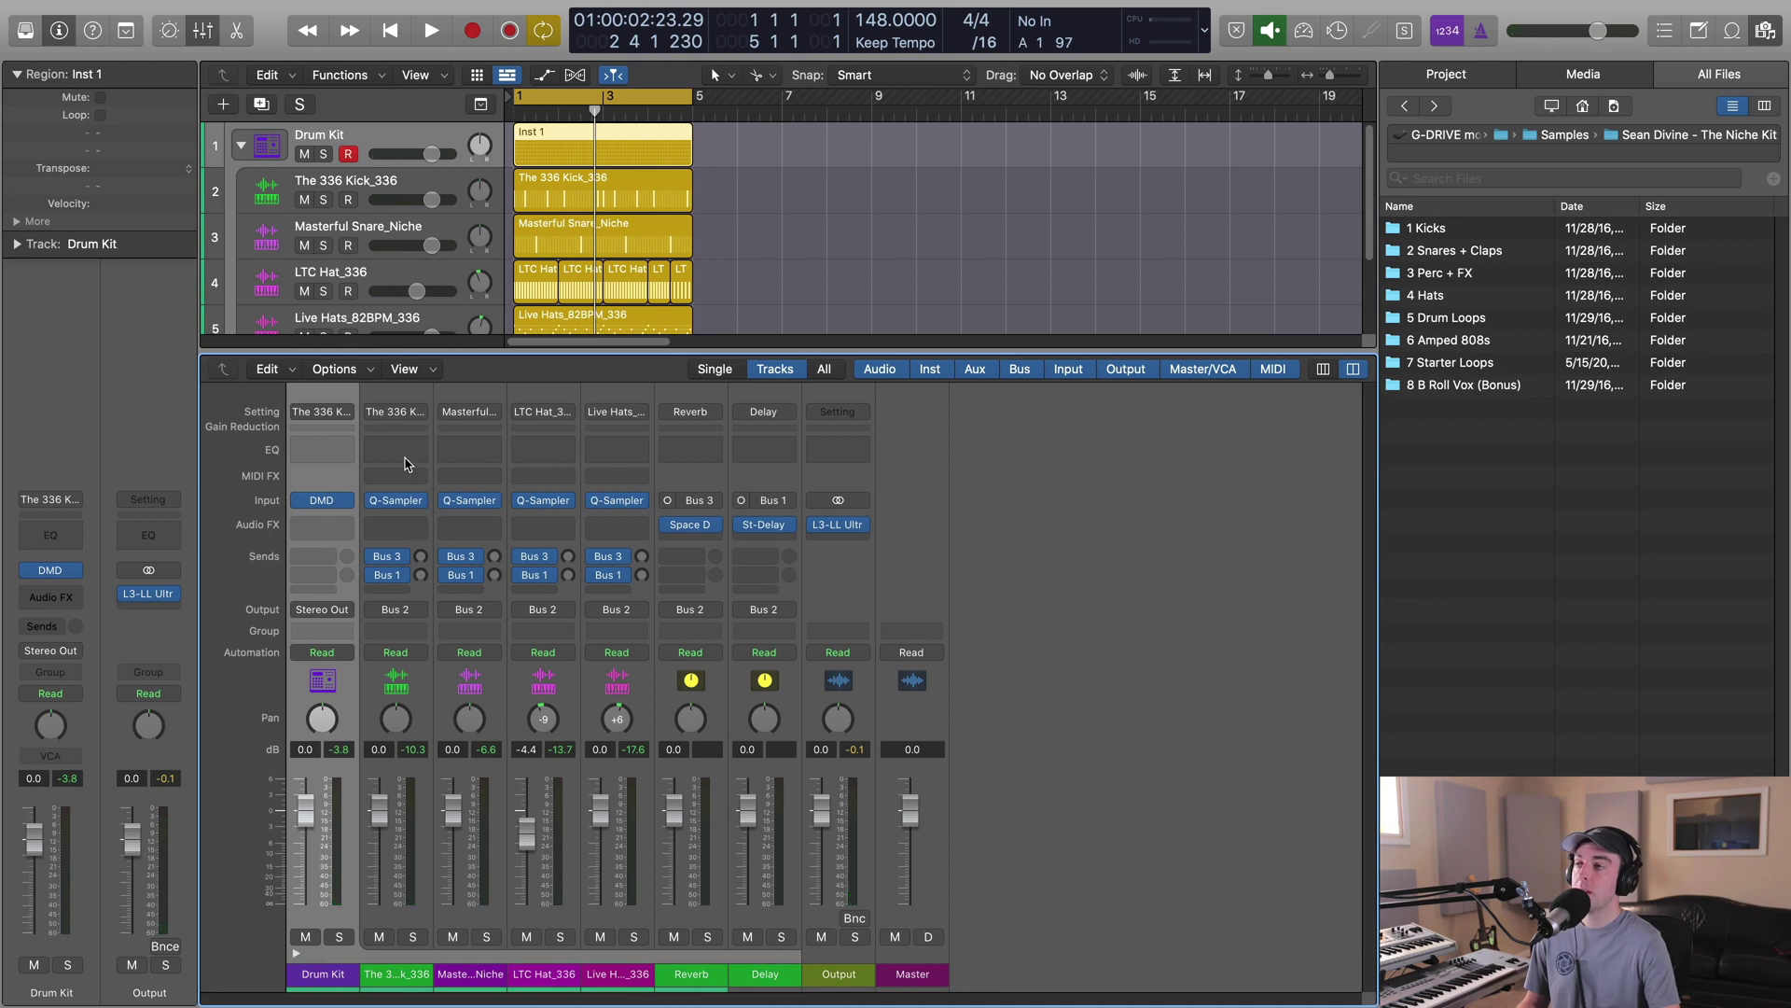
key("Down")
key("Down")
key("Down")
key("Down")
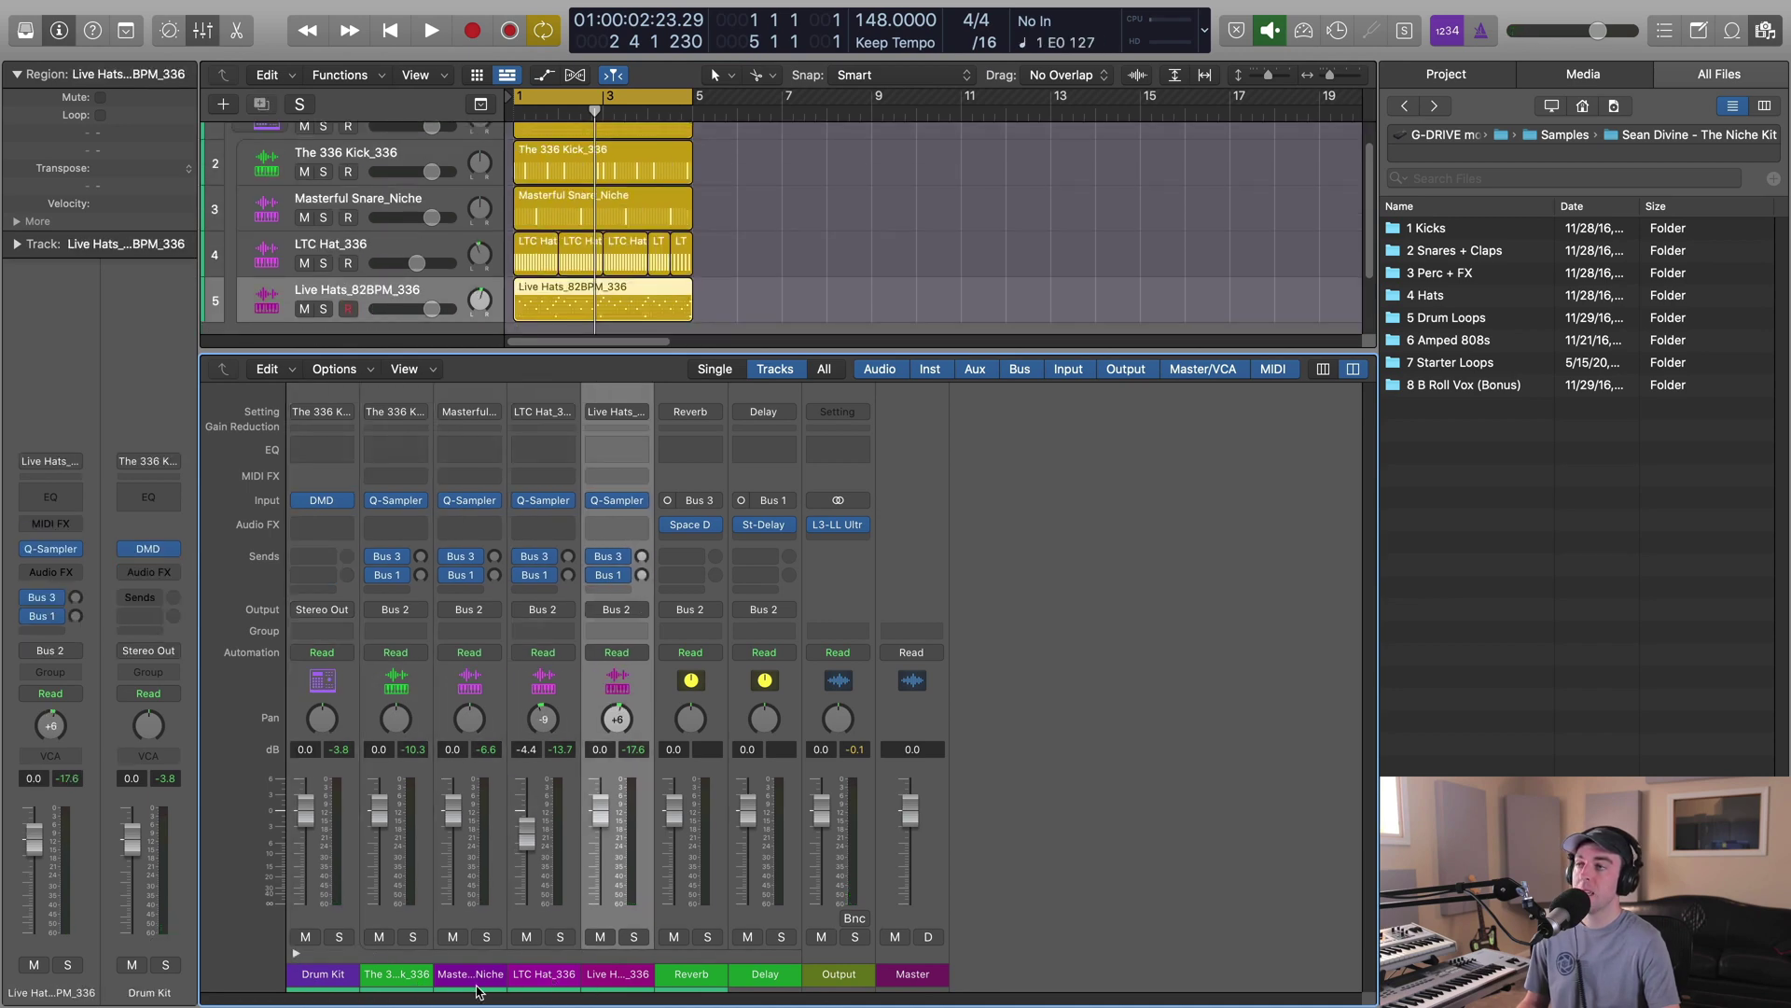
left_click(398, 979)
left_click(471, 978)
left_click(544, 979)
left_click(597, 979)
left_click(399, 979)
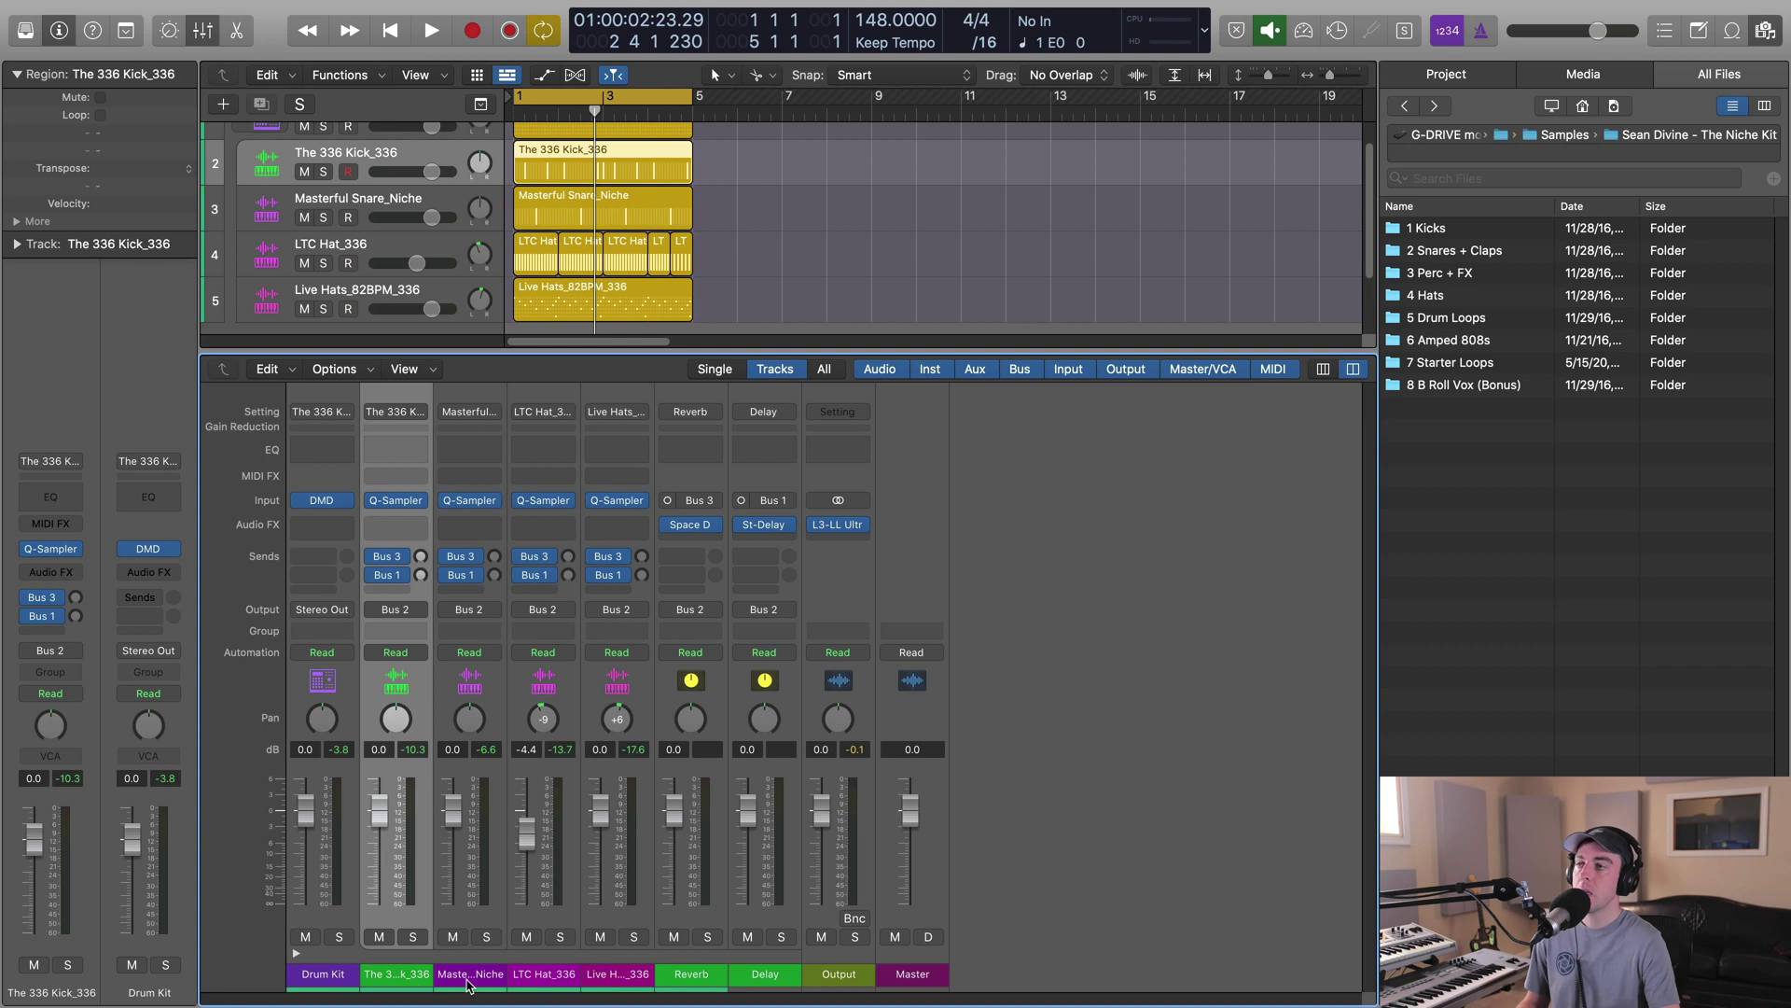
key("Down")
key("Down")
key("Down")
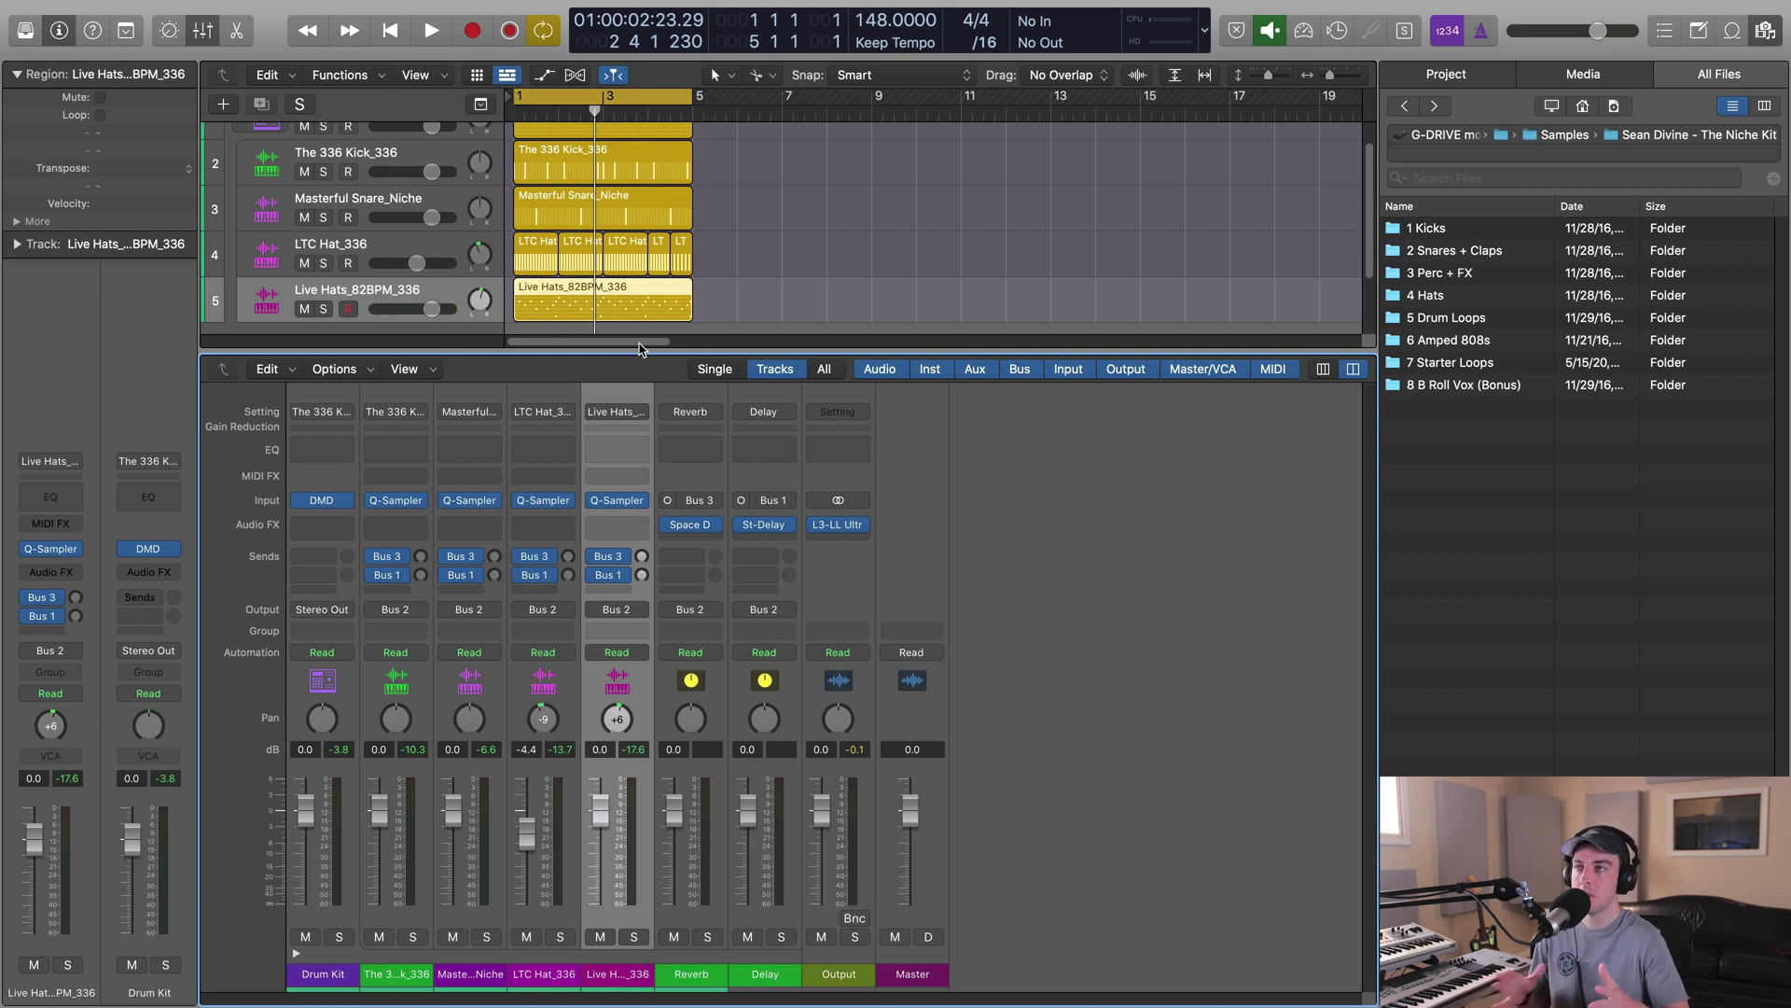
left_click(413, 976)
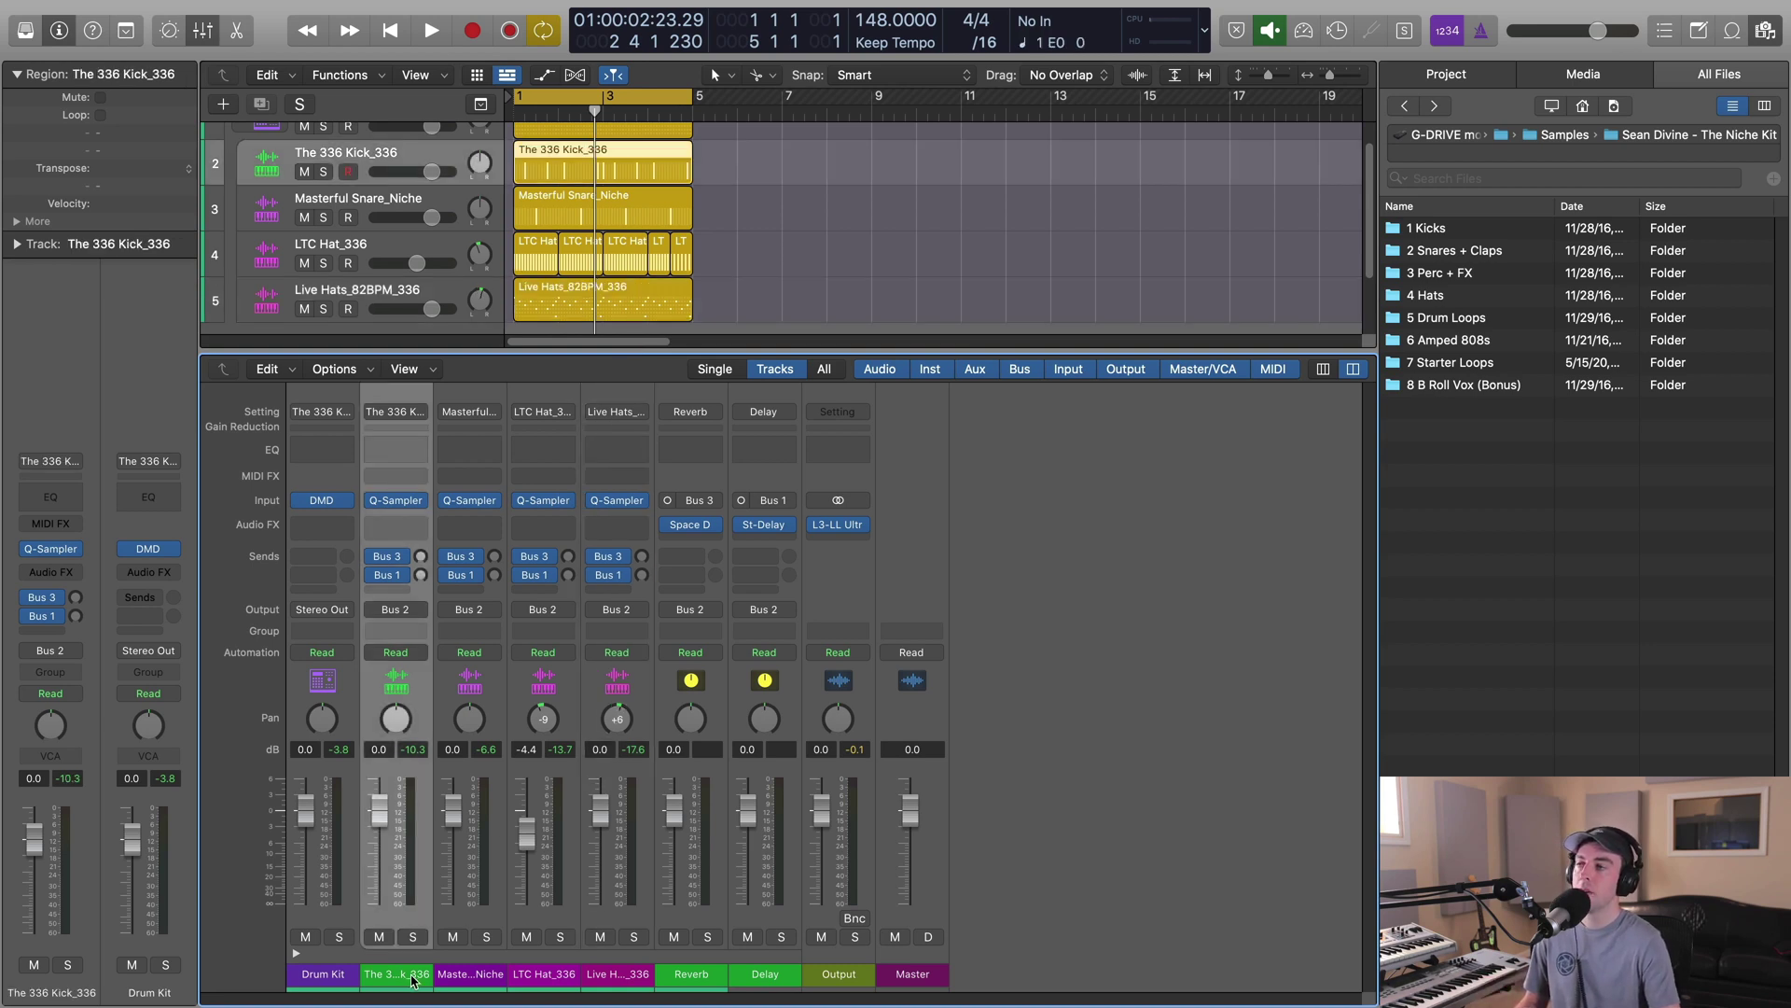
left_click(465, 975)
left_click(558, 976)
left_click(606, 975)
left_click(427, 974)
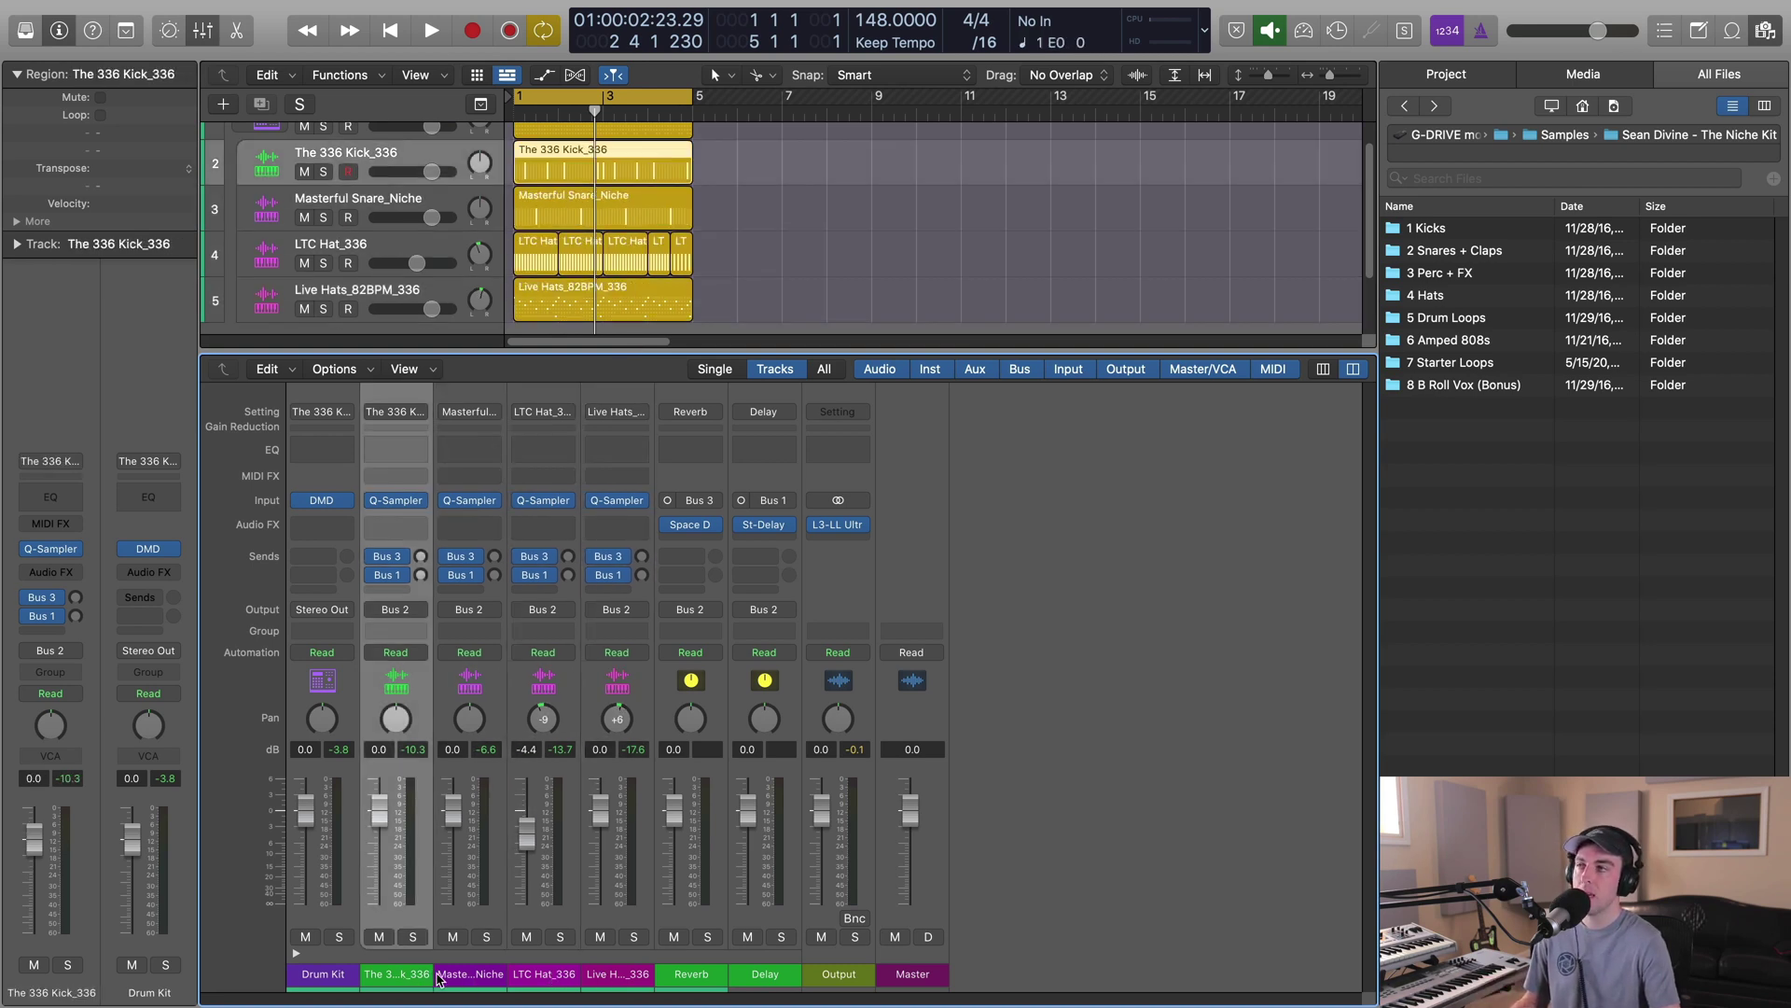
left_click(481, 976)
left_click(551, 976)
left_click(606, 976)
left_click(406, 978)
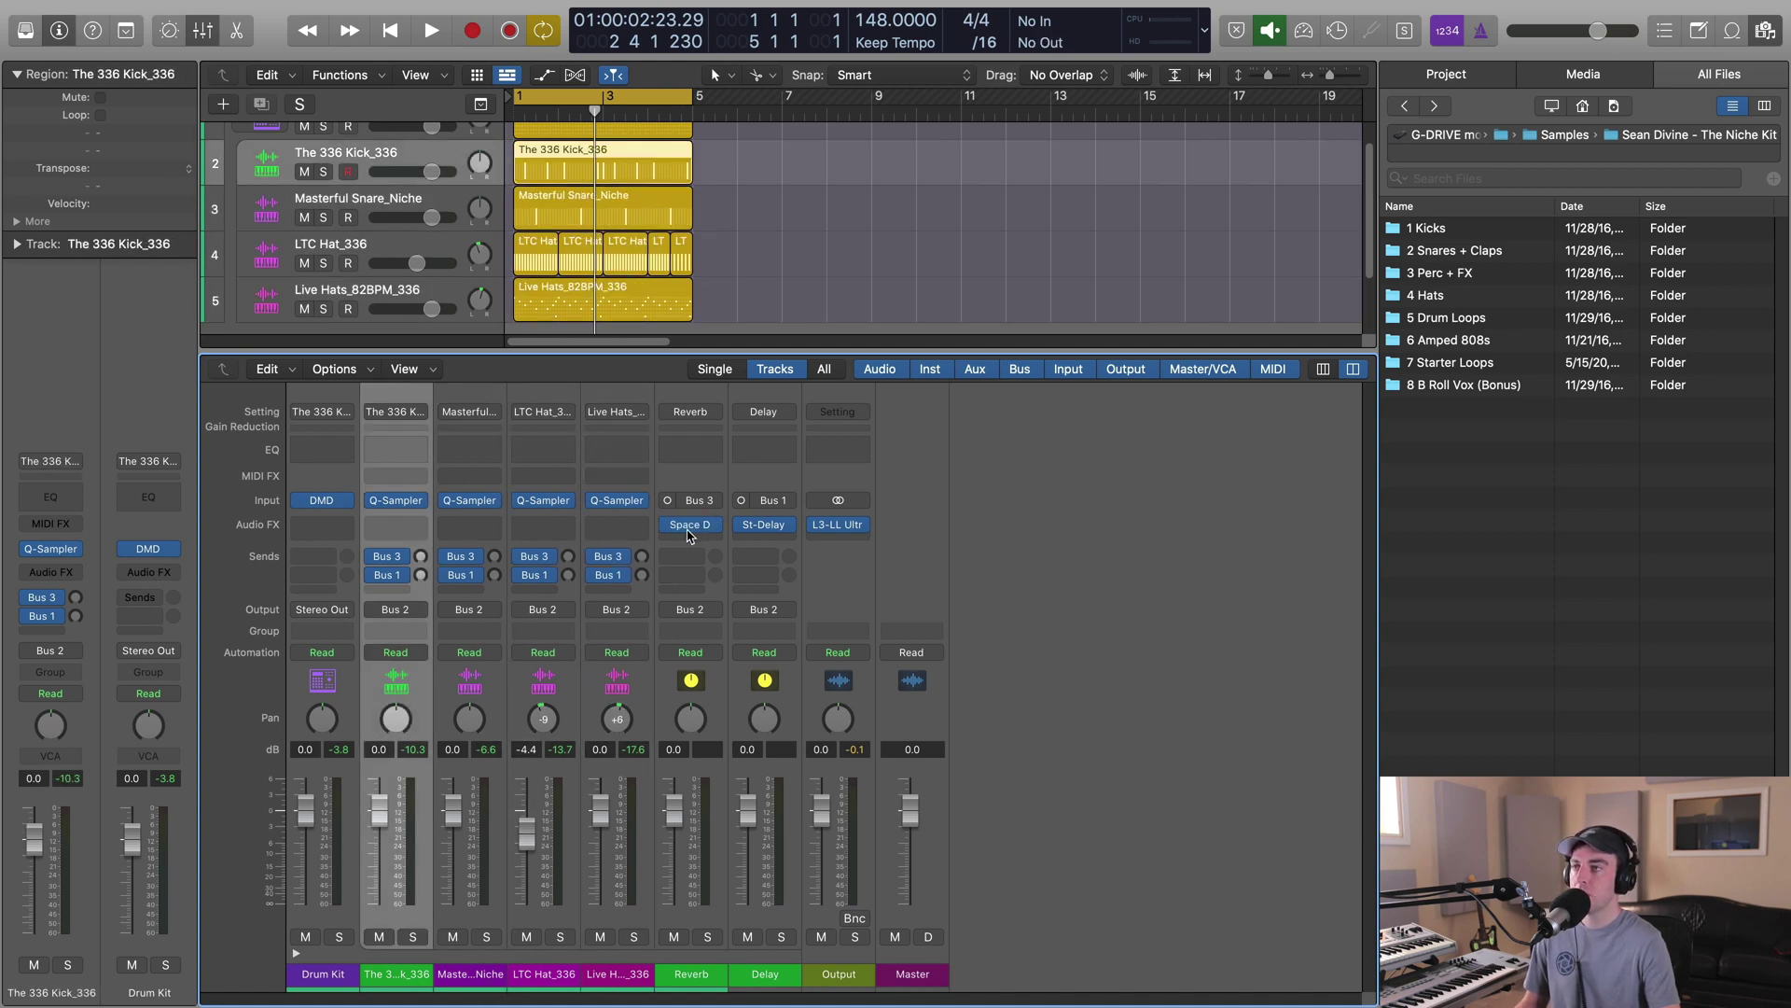
While the beat plays, raise the snare's Bus 3 reverb send and set the Live Hats' Bus 1 delay send to about -13.7 dB.
mouse_move(765, 530)
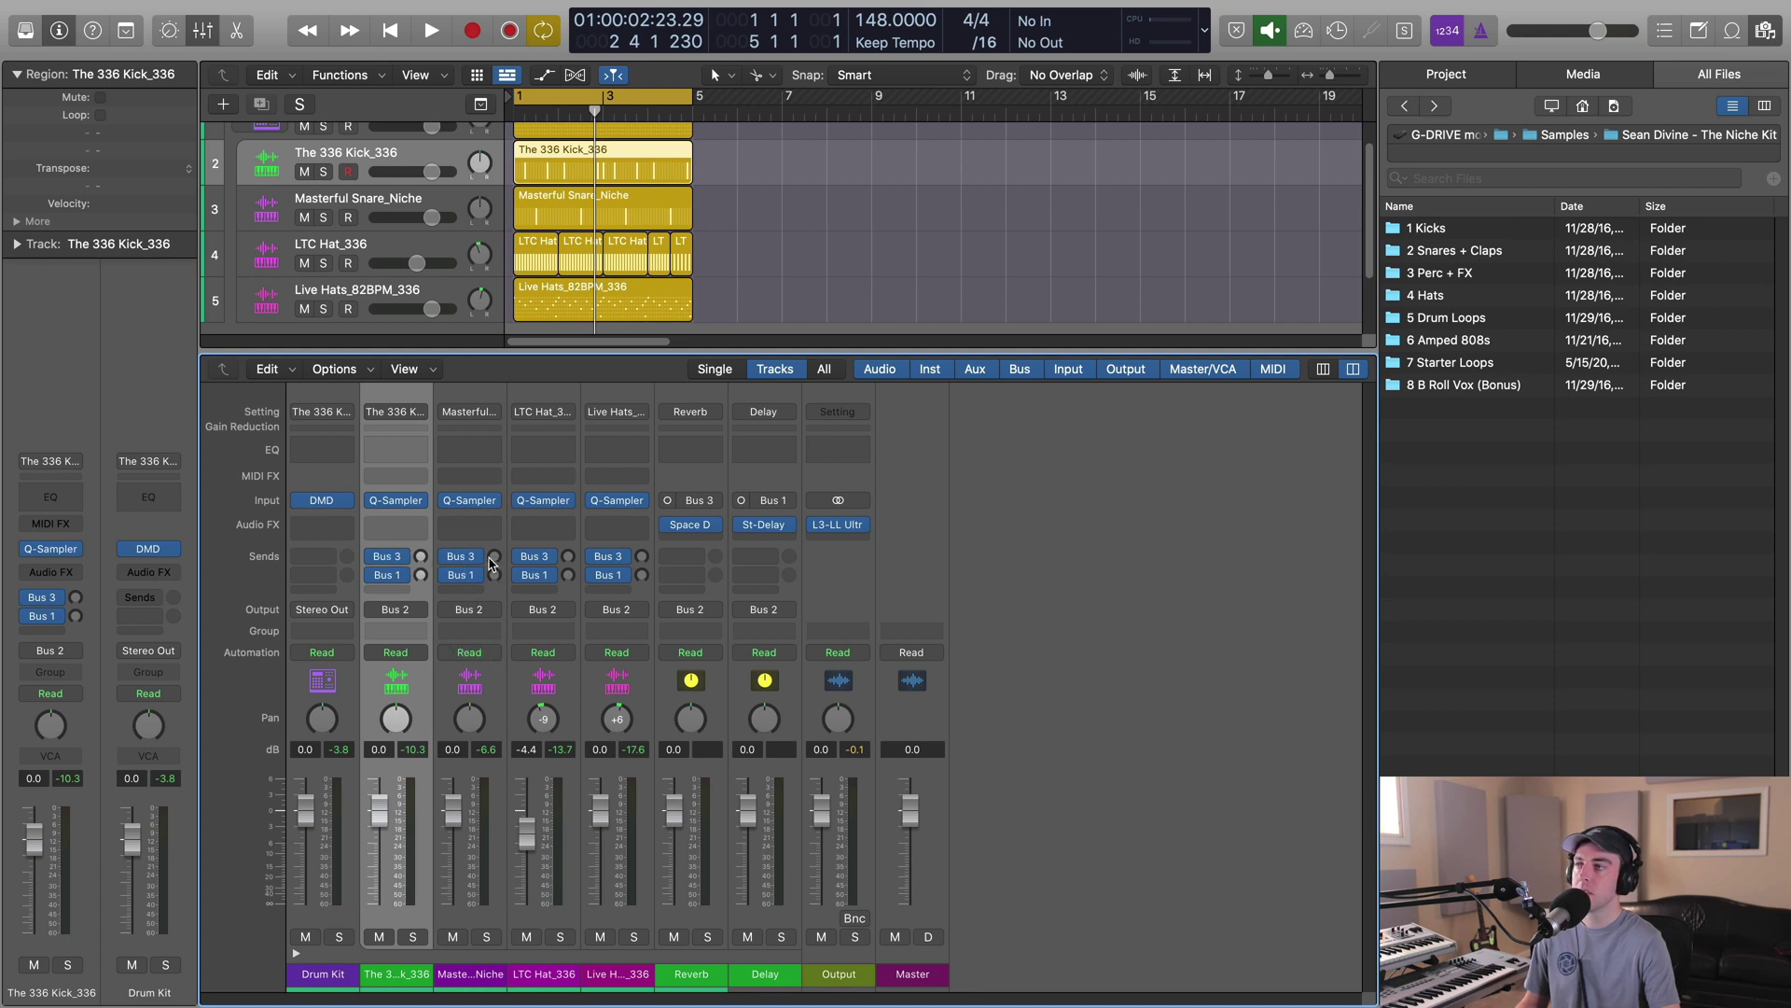
key("space")
left_click_drag(494, 558, 503, 493)
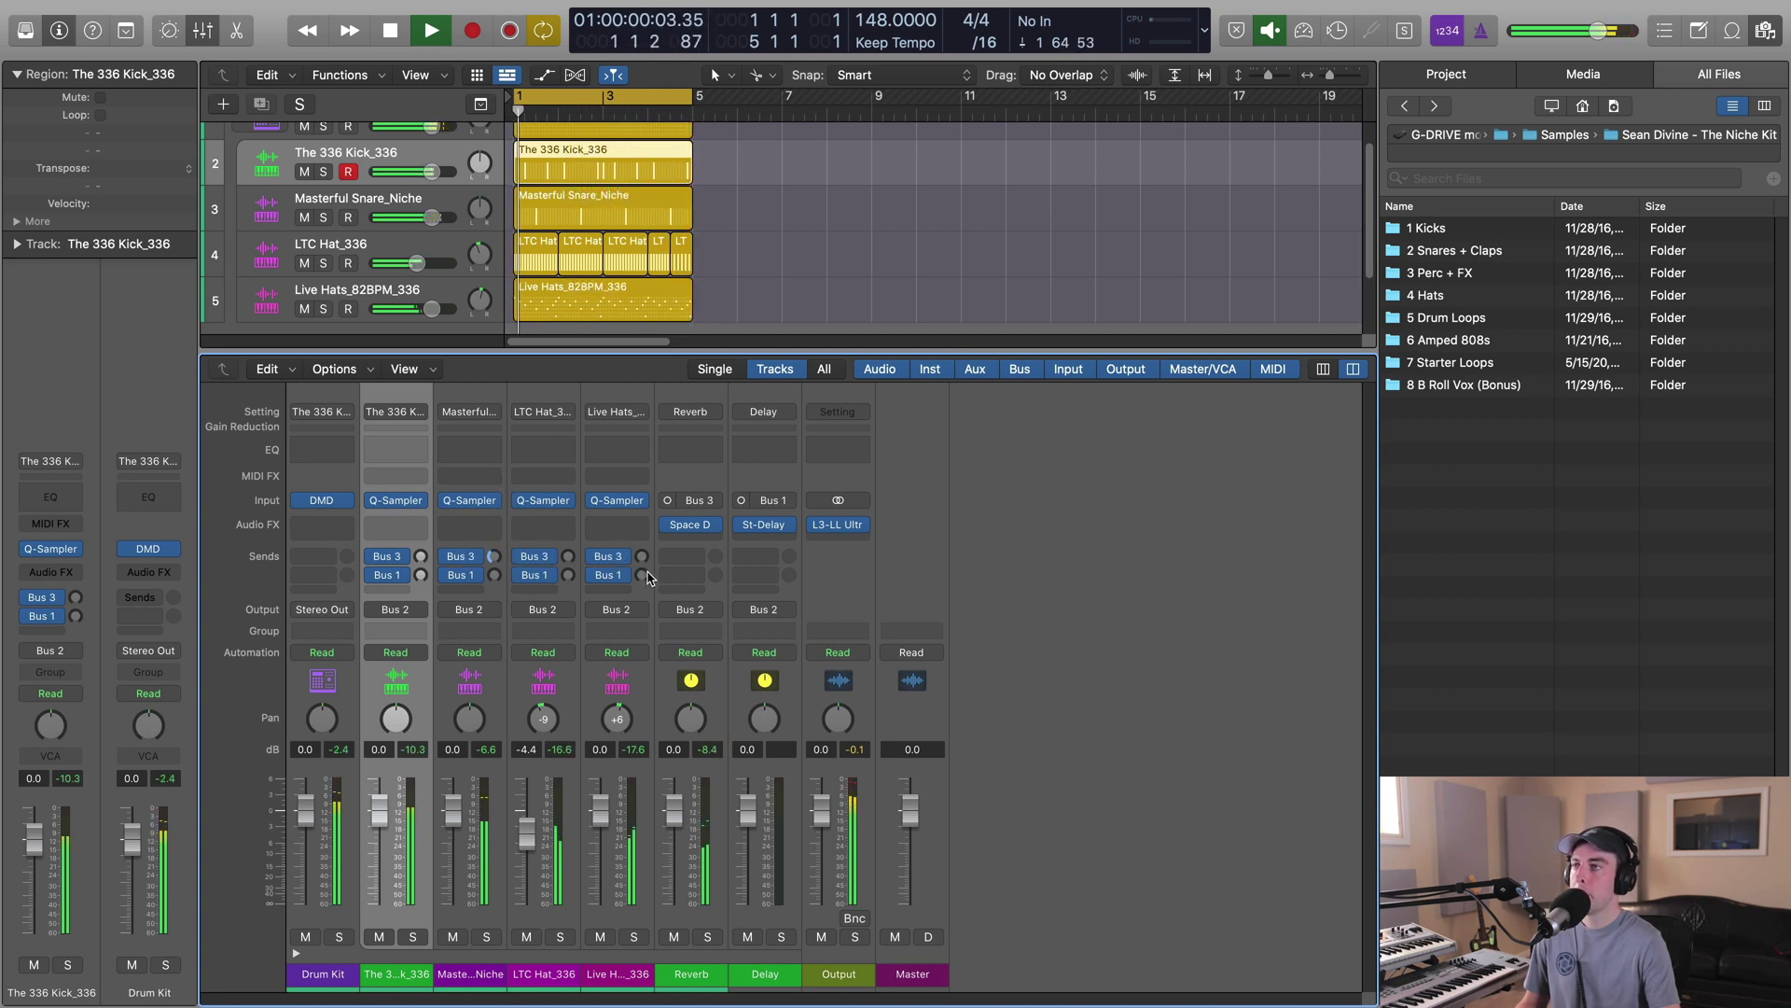
left_click_drag(644, 576, 645, 512)
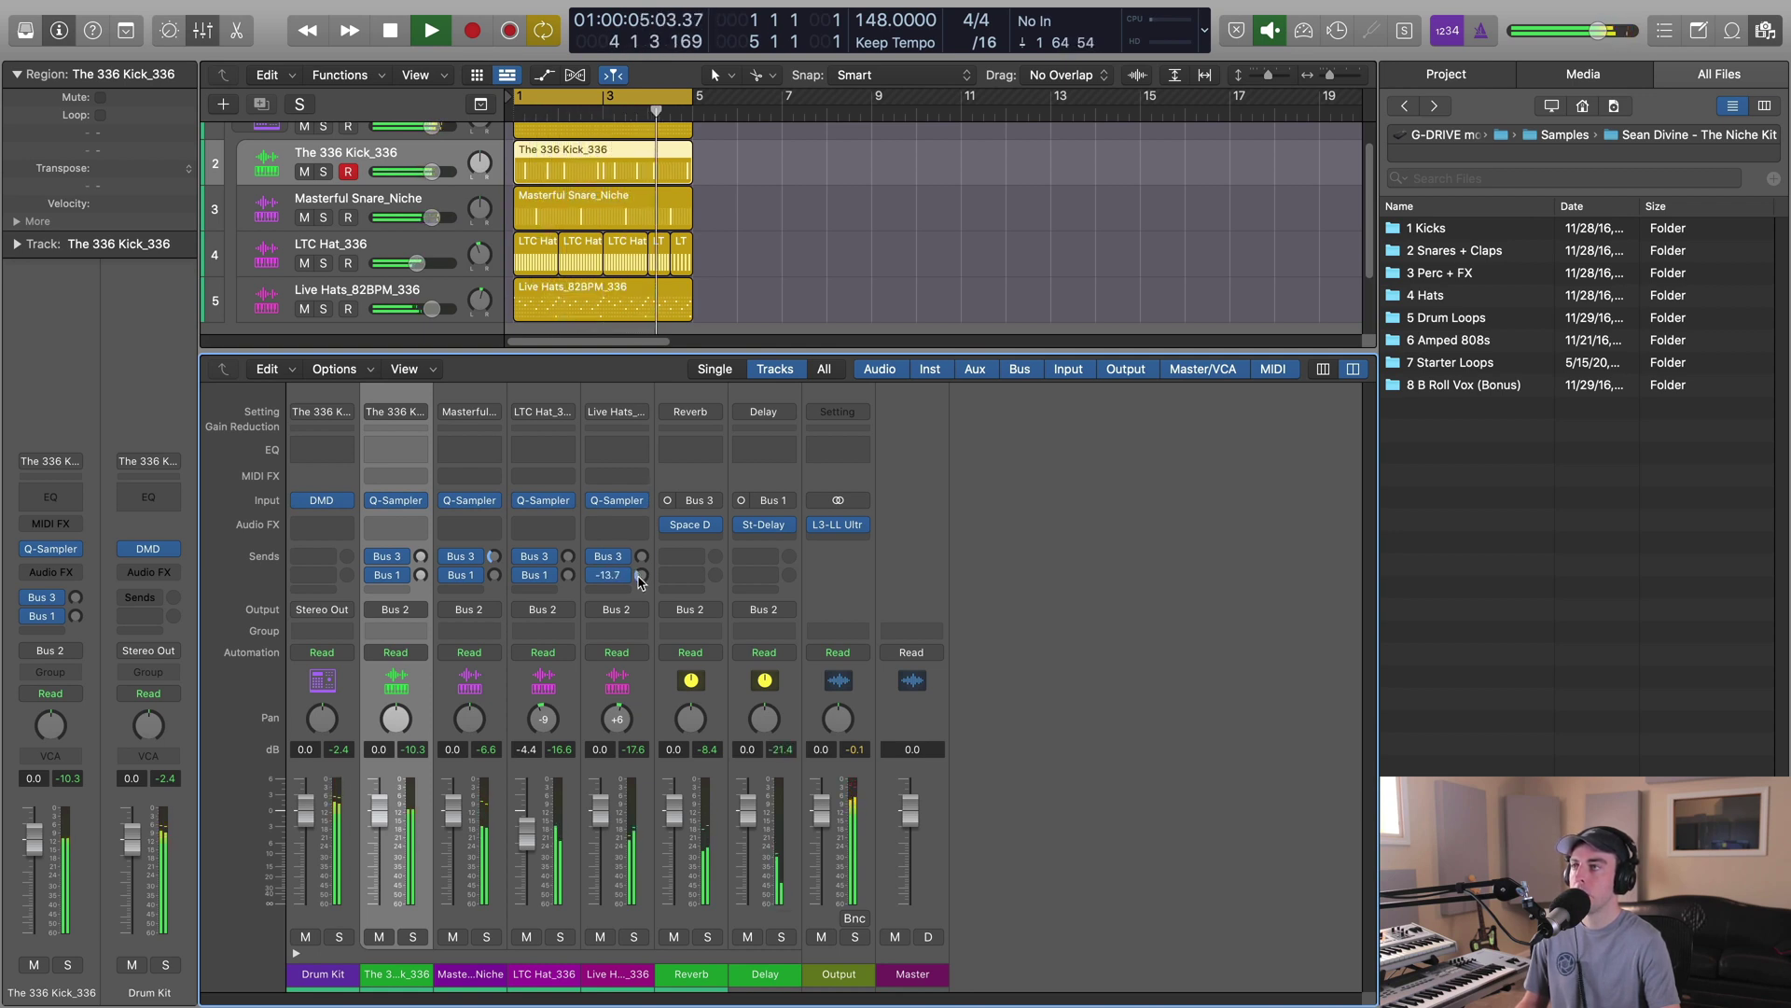
key("x")
key("space")
left_click(625, 440)
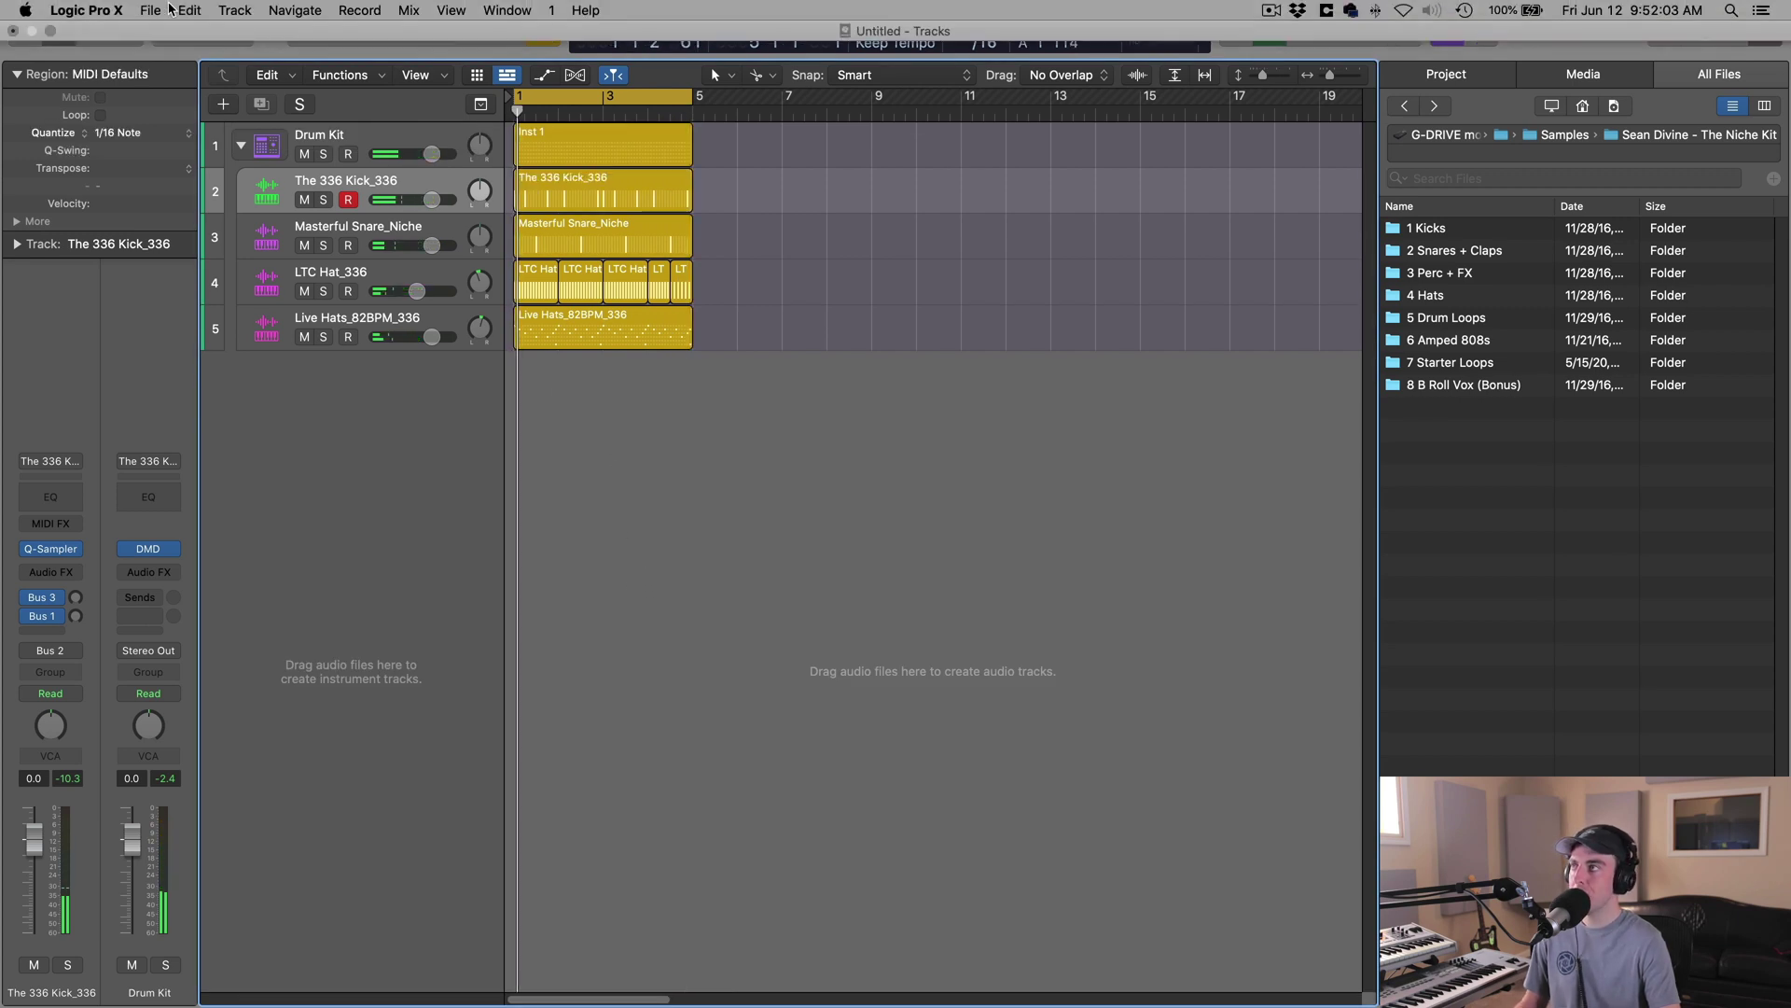
Export all tracks as audio files into a new Desktop folder named Drum Kit Tracks.
left_click(150, 10)
mouse_move(204, 408)
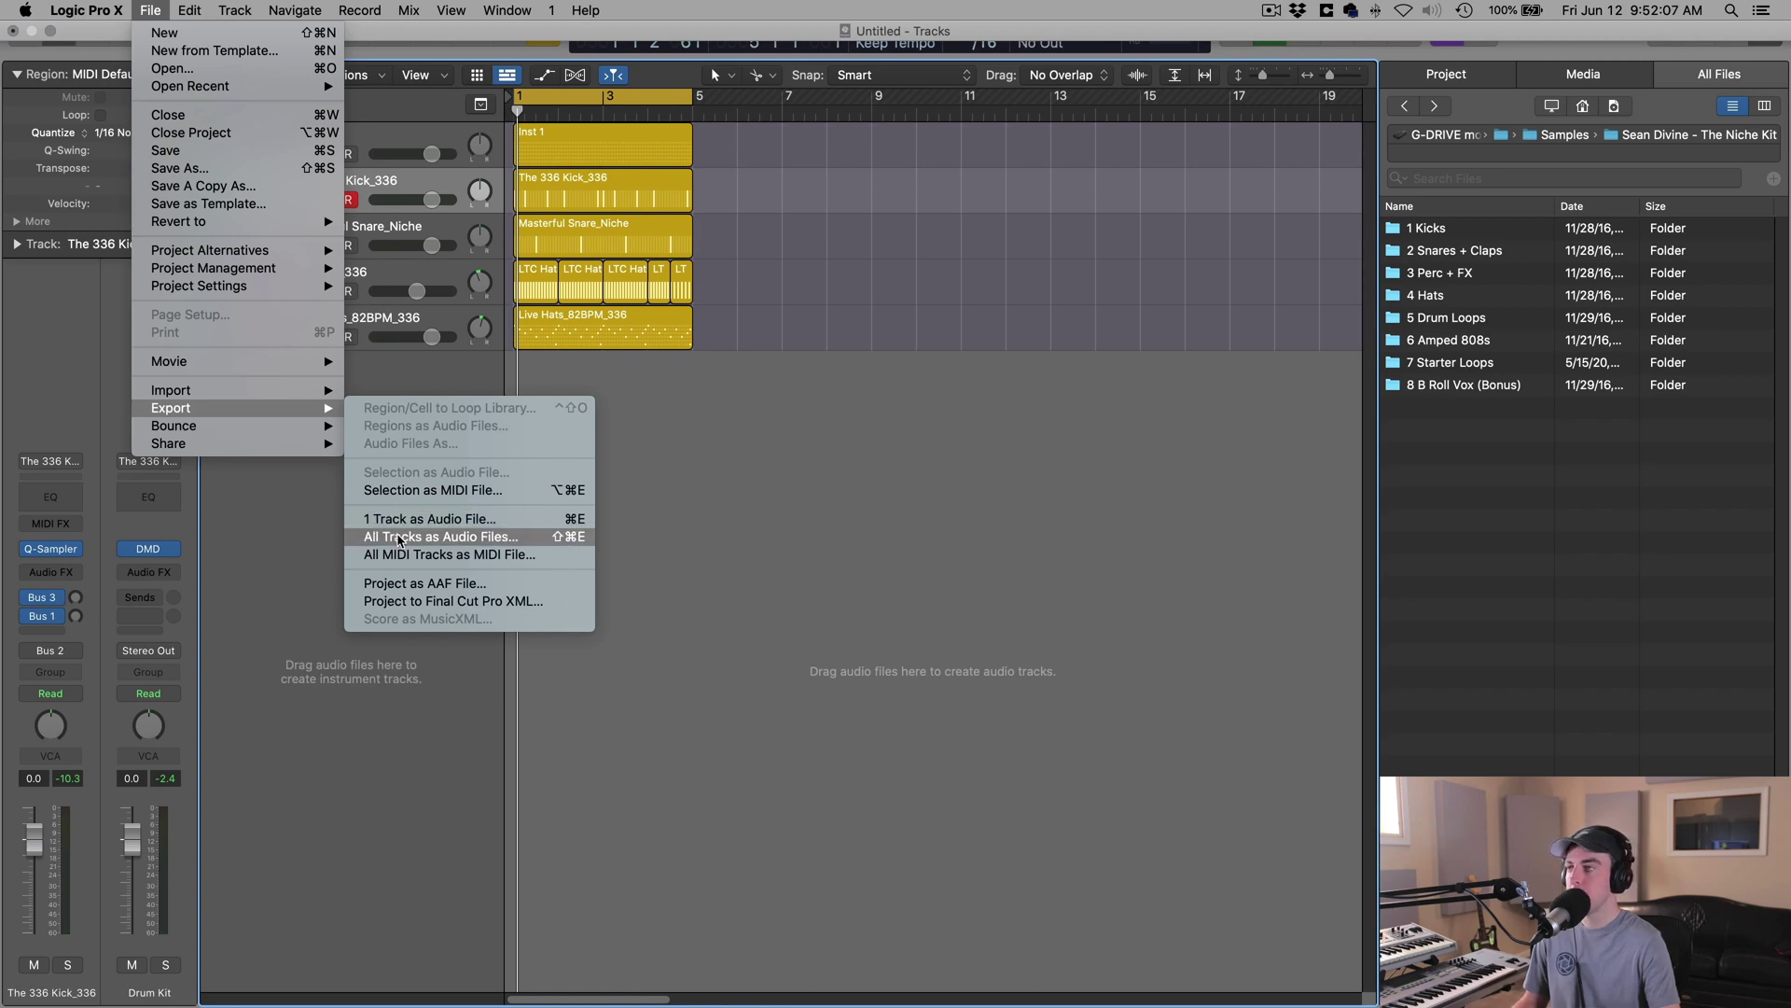
left_click(453, 537)
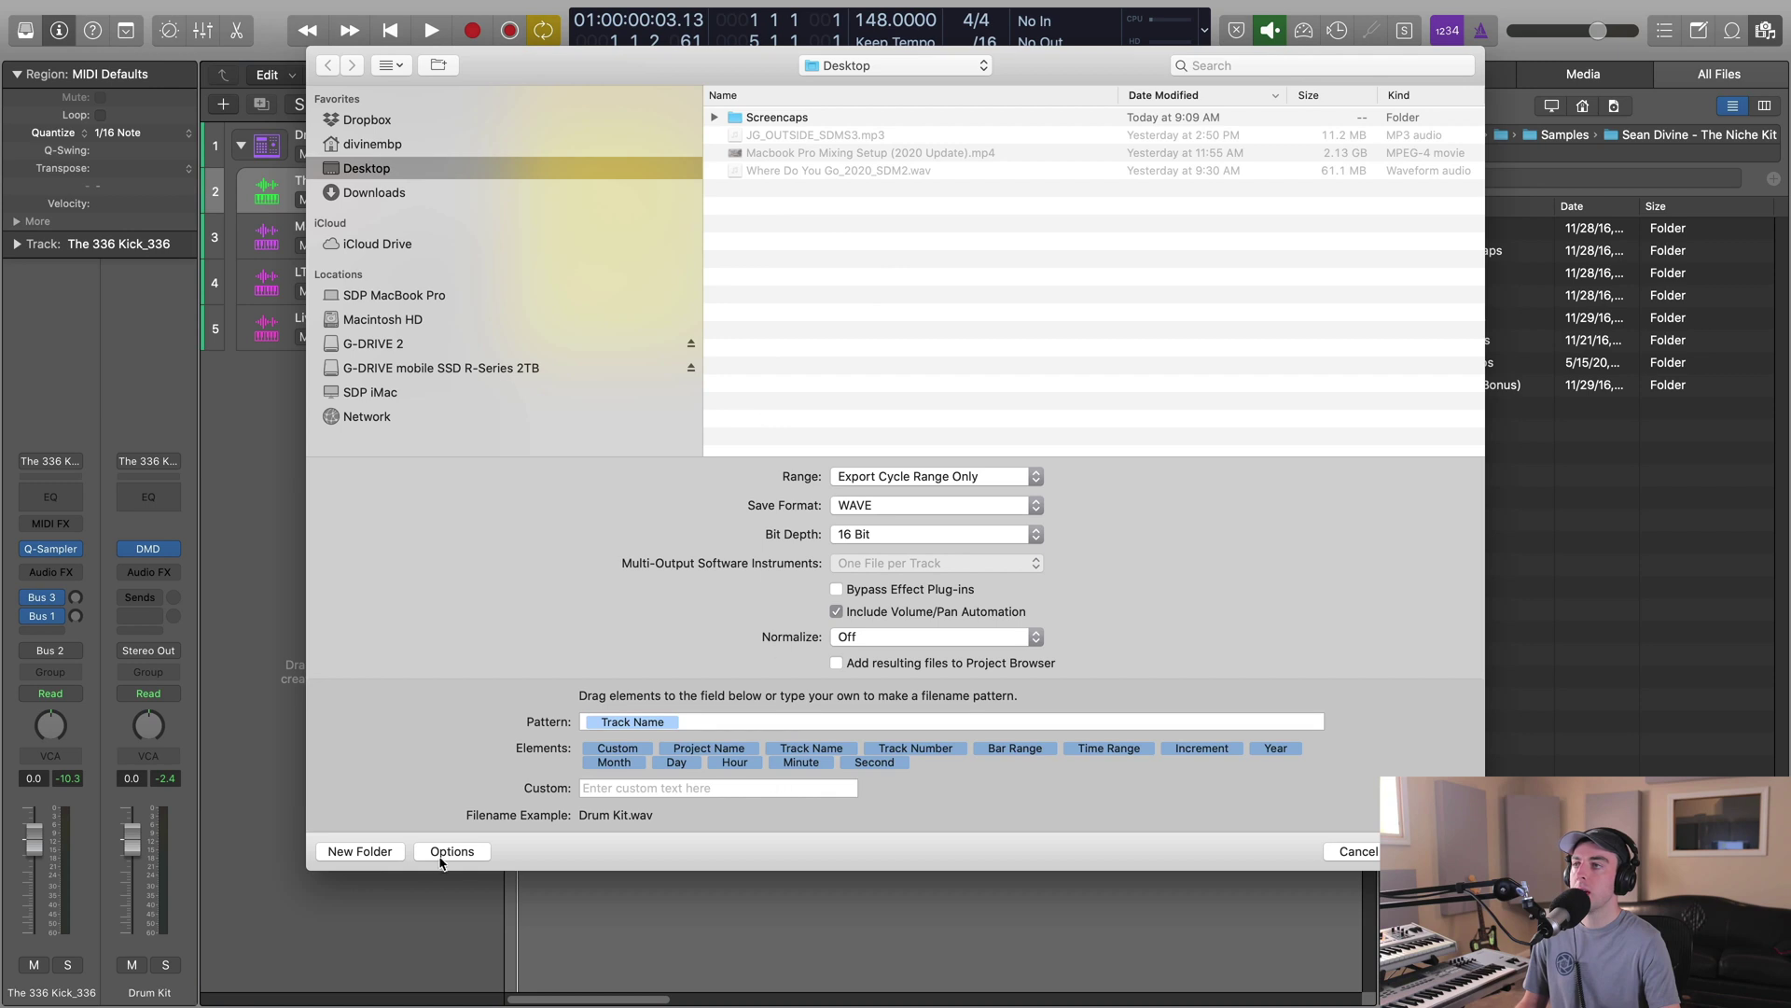
left_click(360, 851)
type("Drum ")
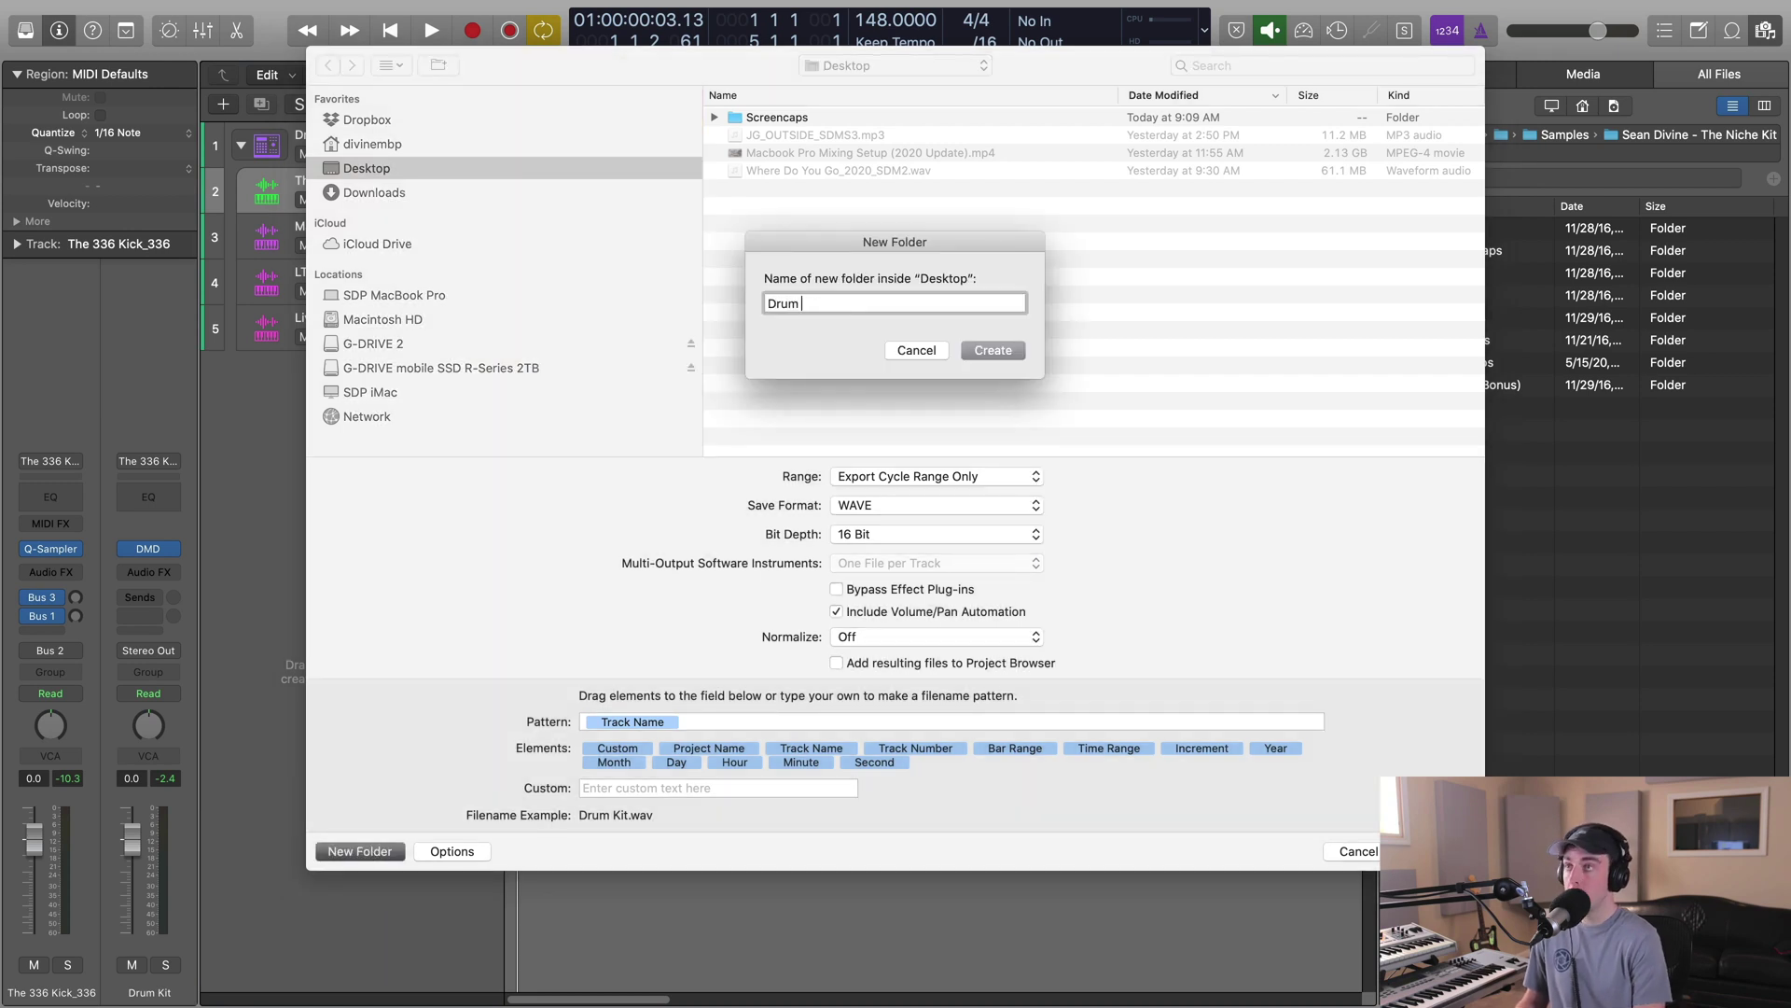
type("Kit")
type(" Tr")
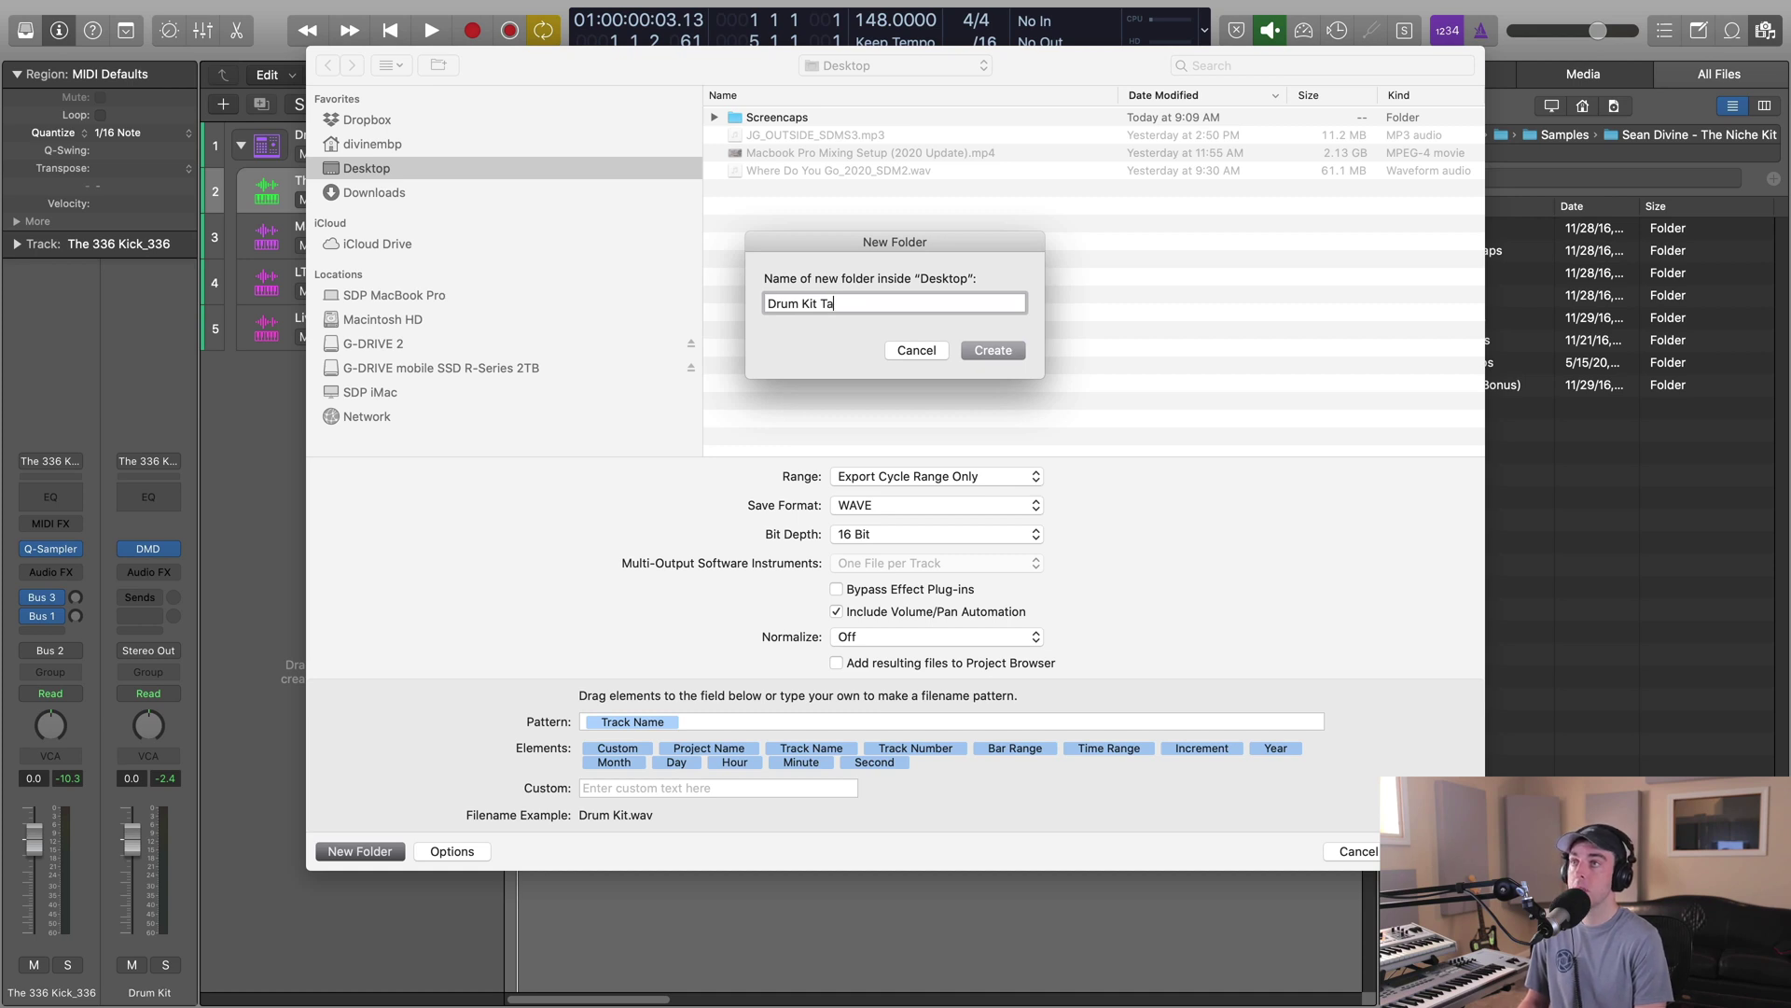
key("BackSpace")
type("racks")
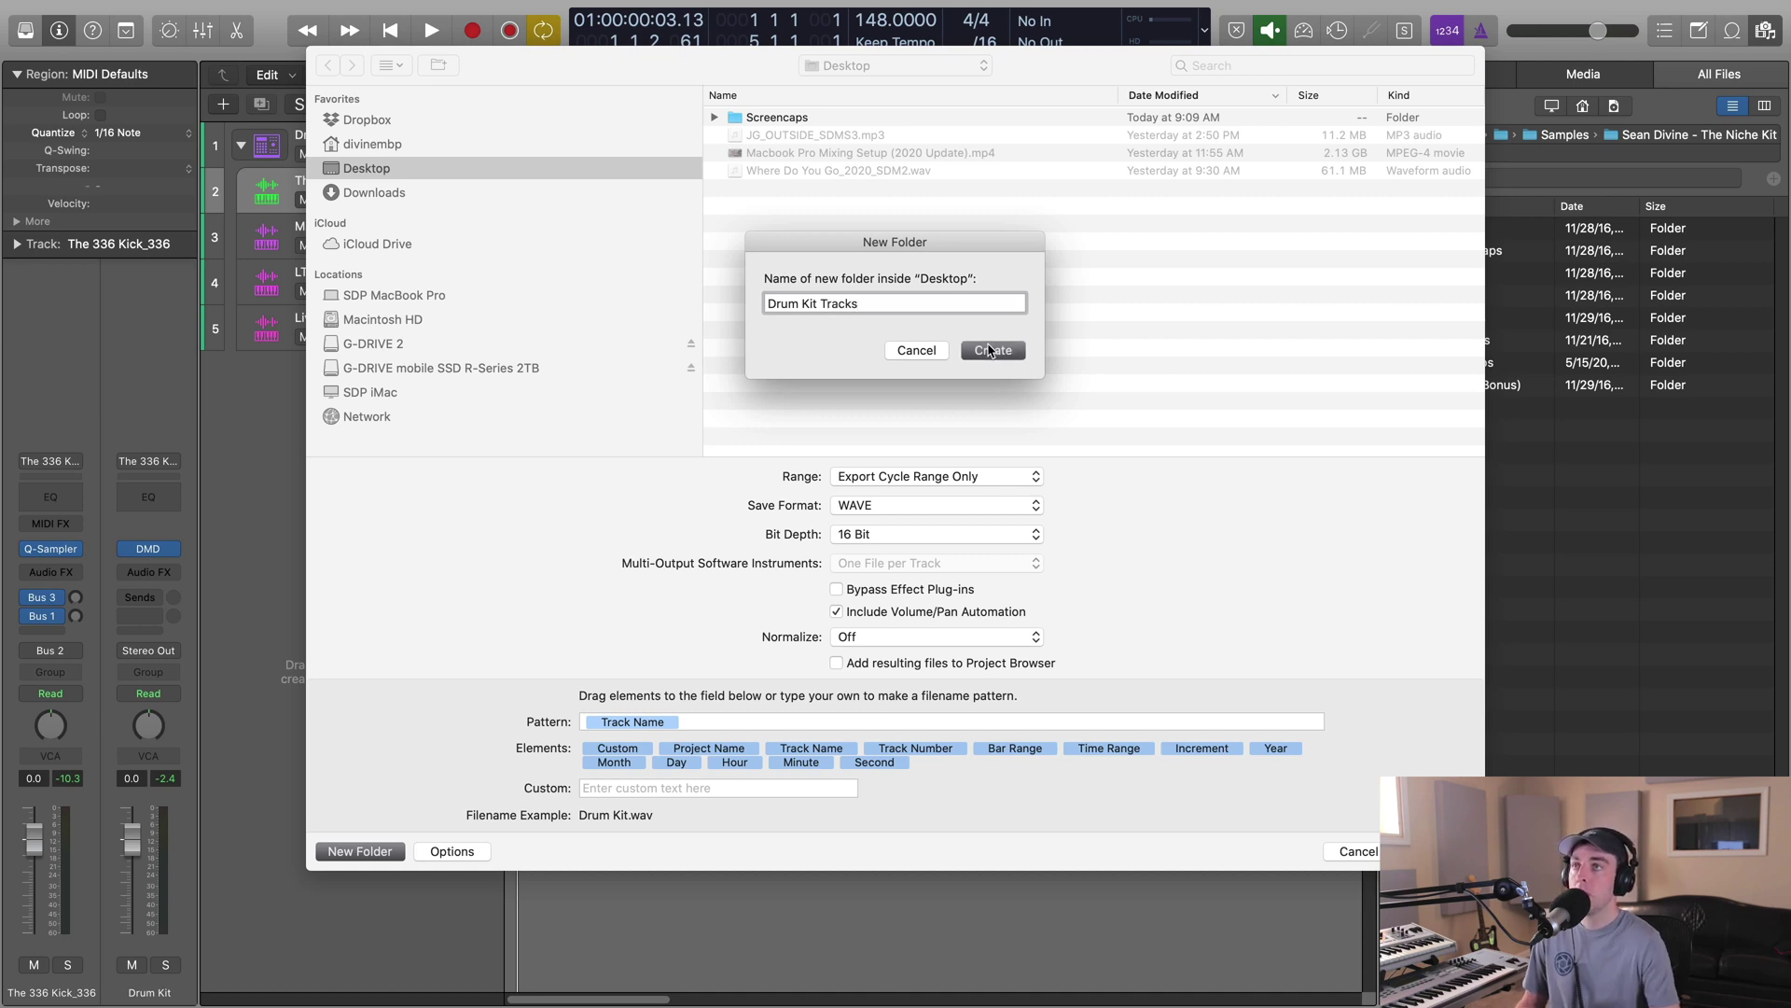
left_click(991, 350)
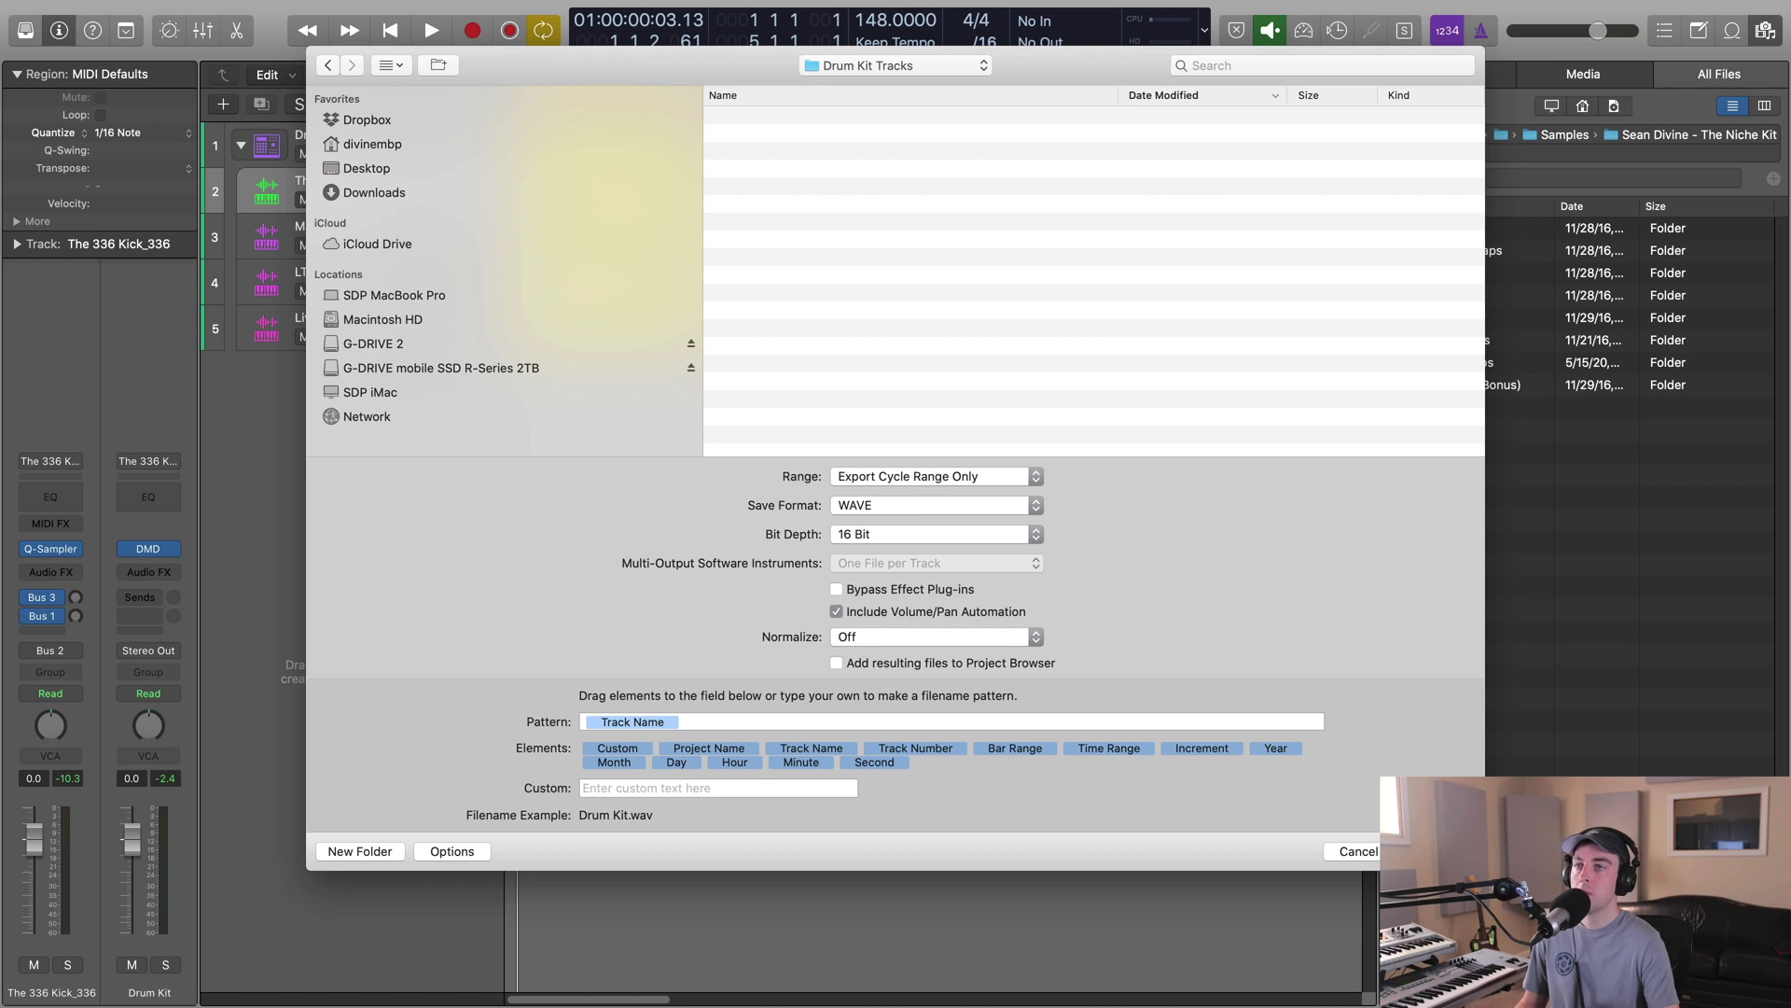
key("Return")
Open the Desktop's Drum Kit Tracks folder in the file browser and audition each exported WAV file.
double_click(1443, 275)
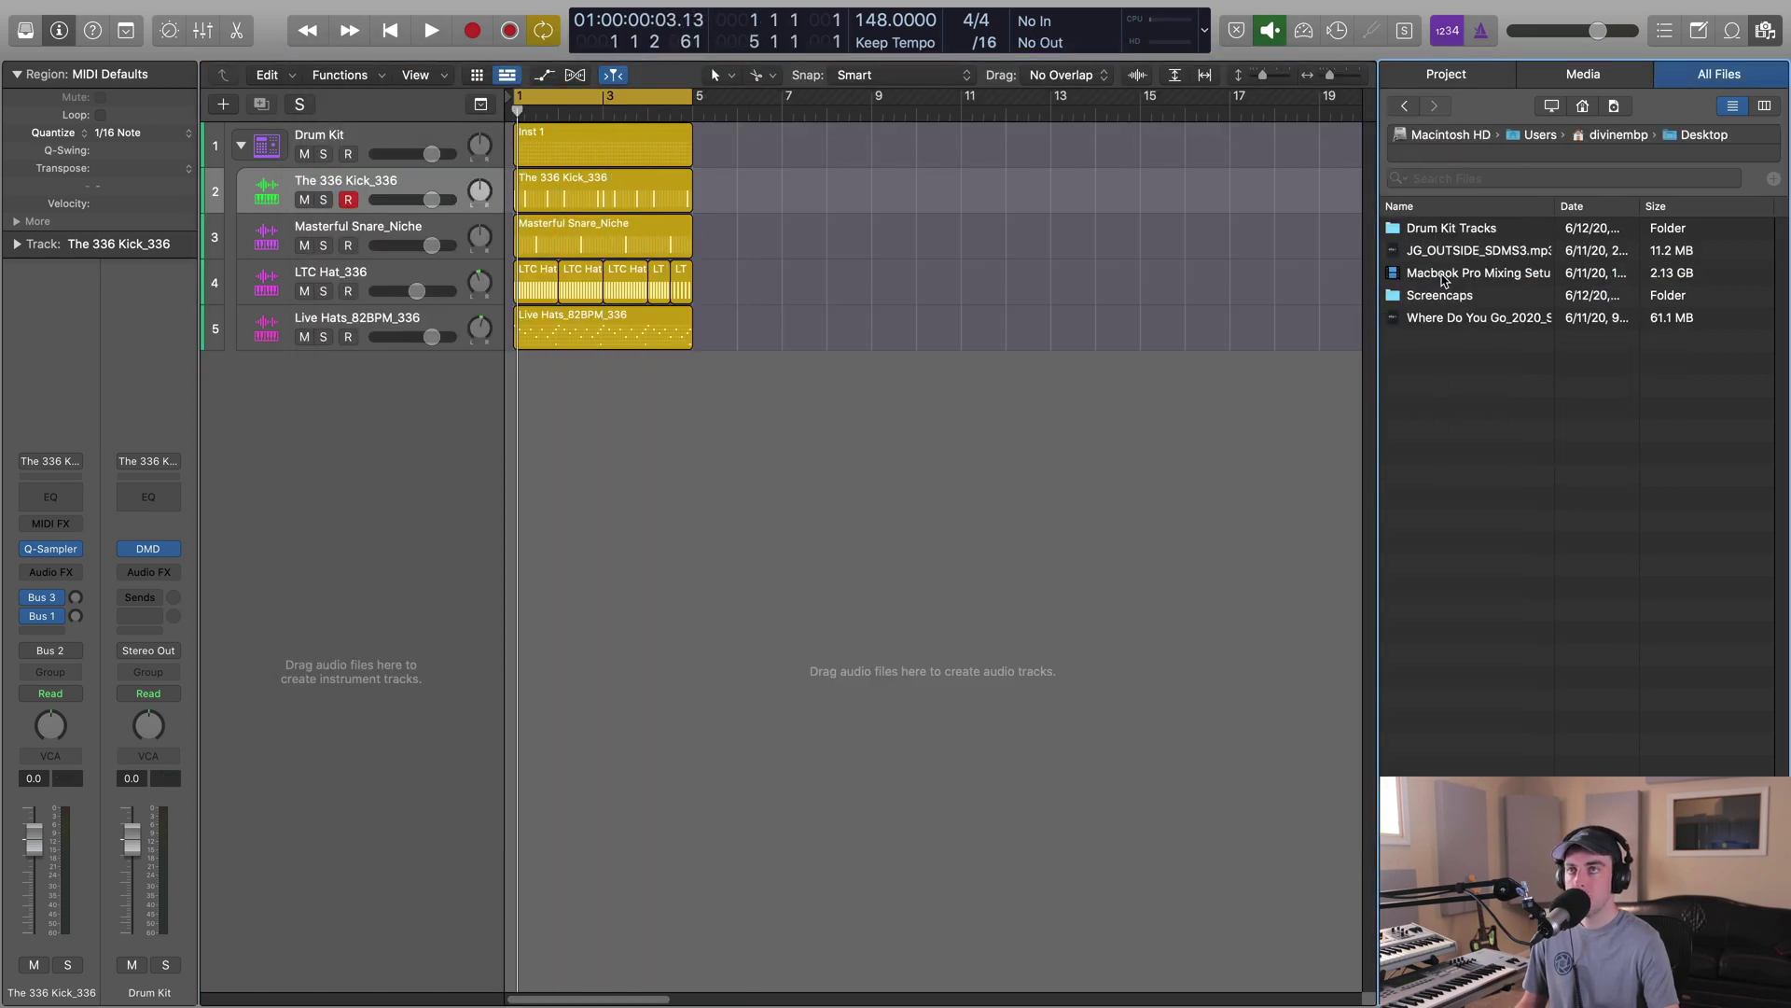
double_click(1444, 233)
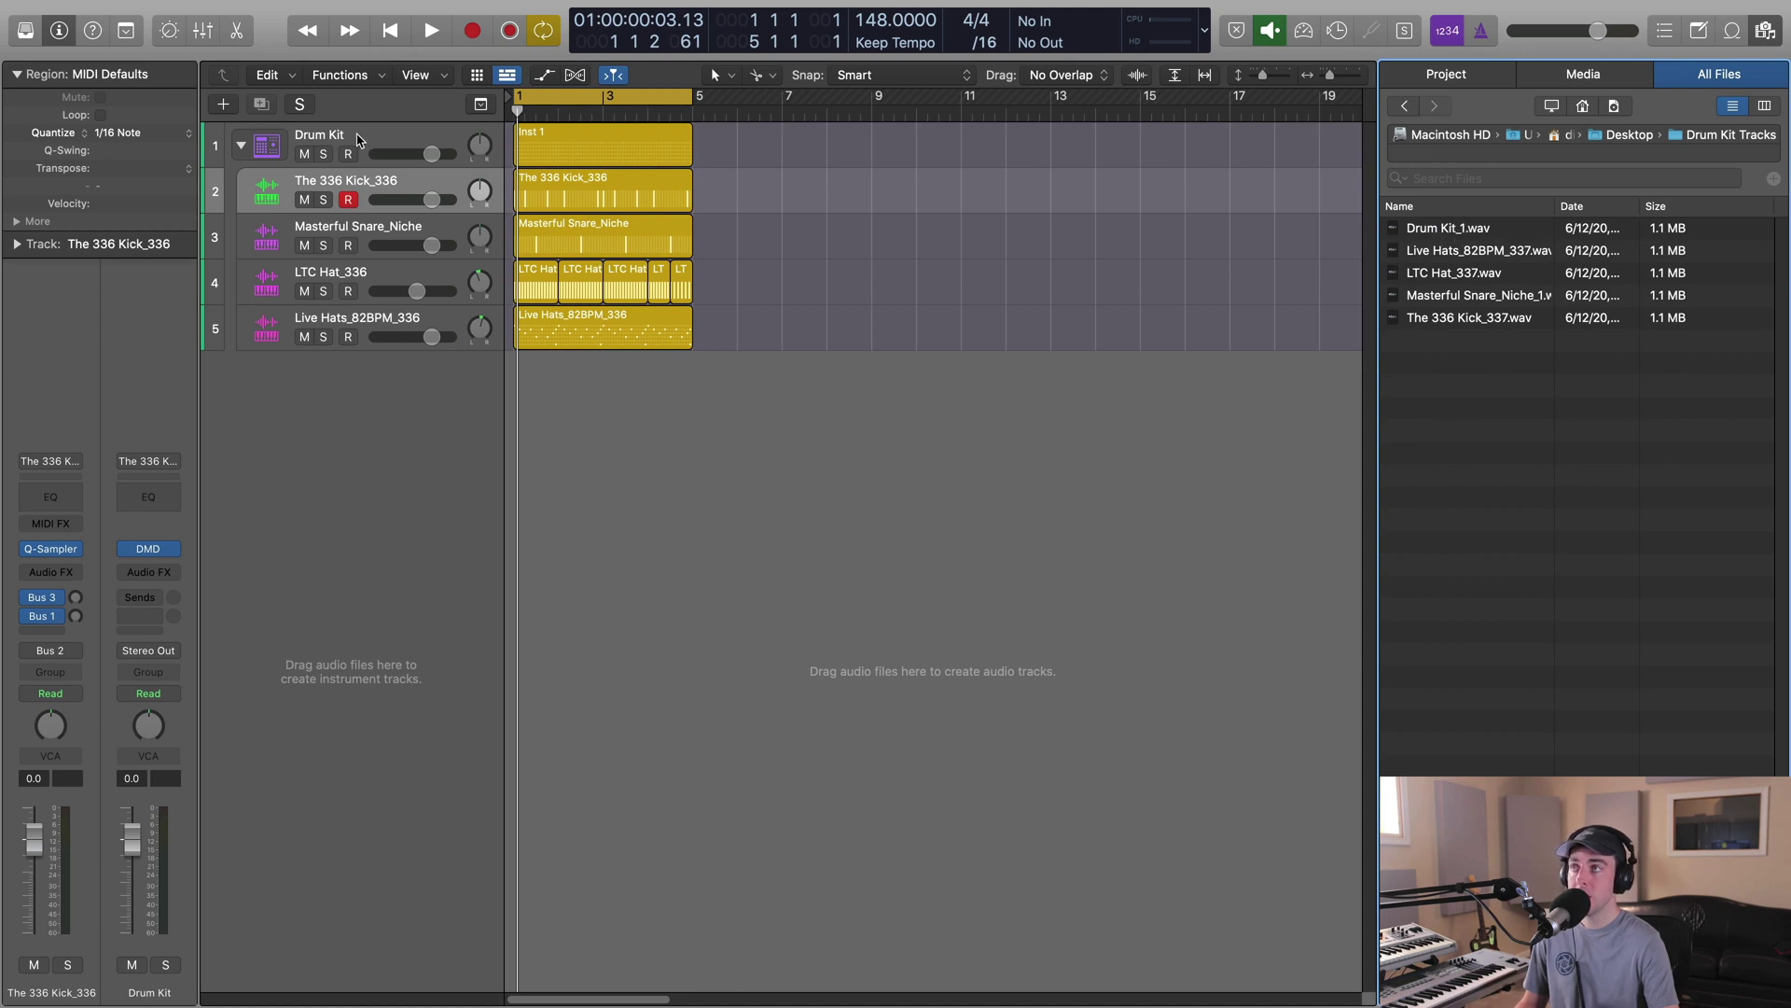
left_click(1441, 230)
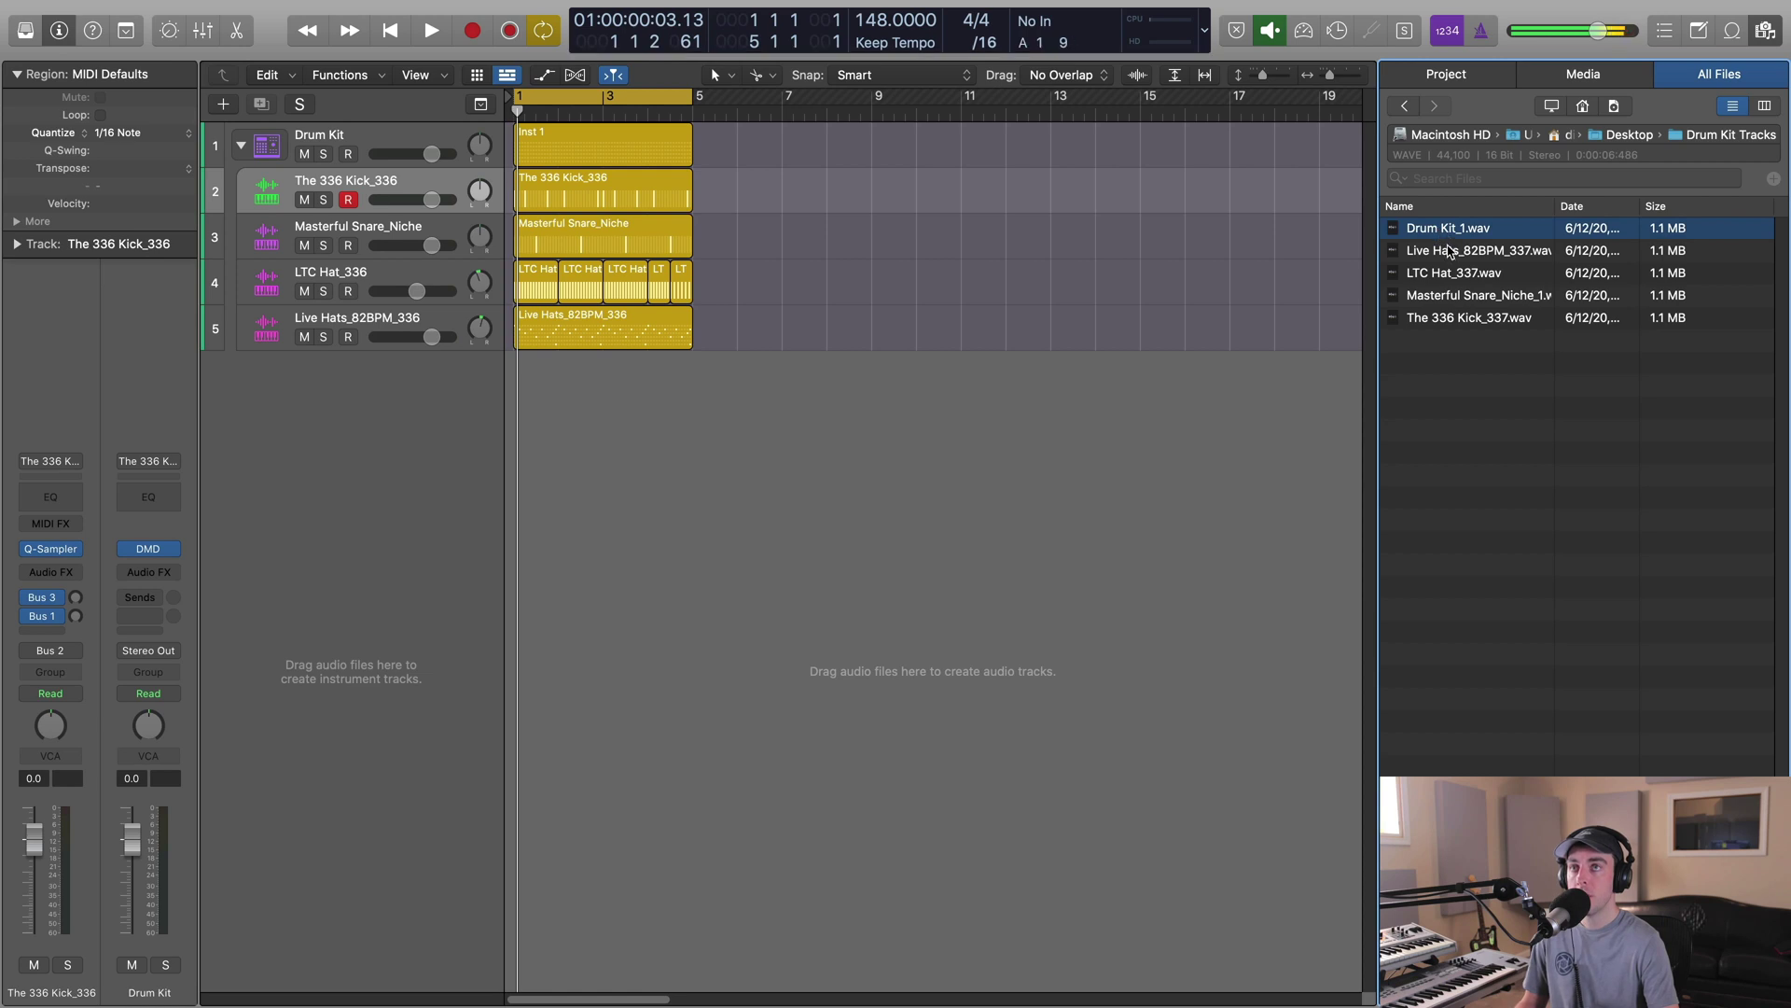
left_click(1455, 251)
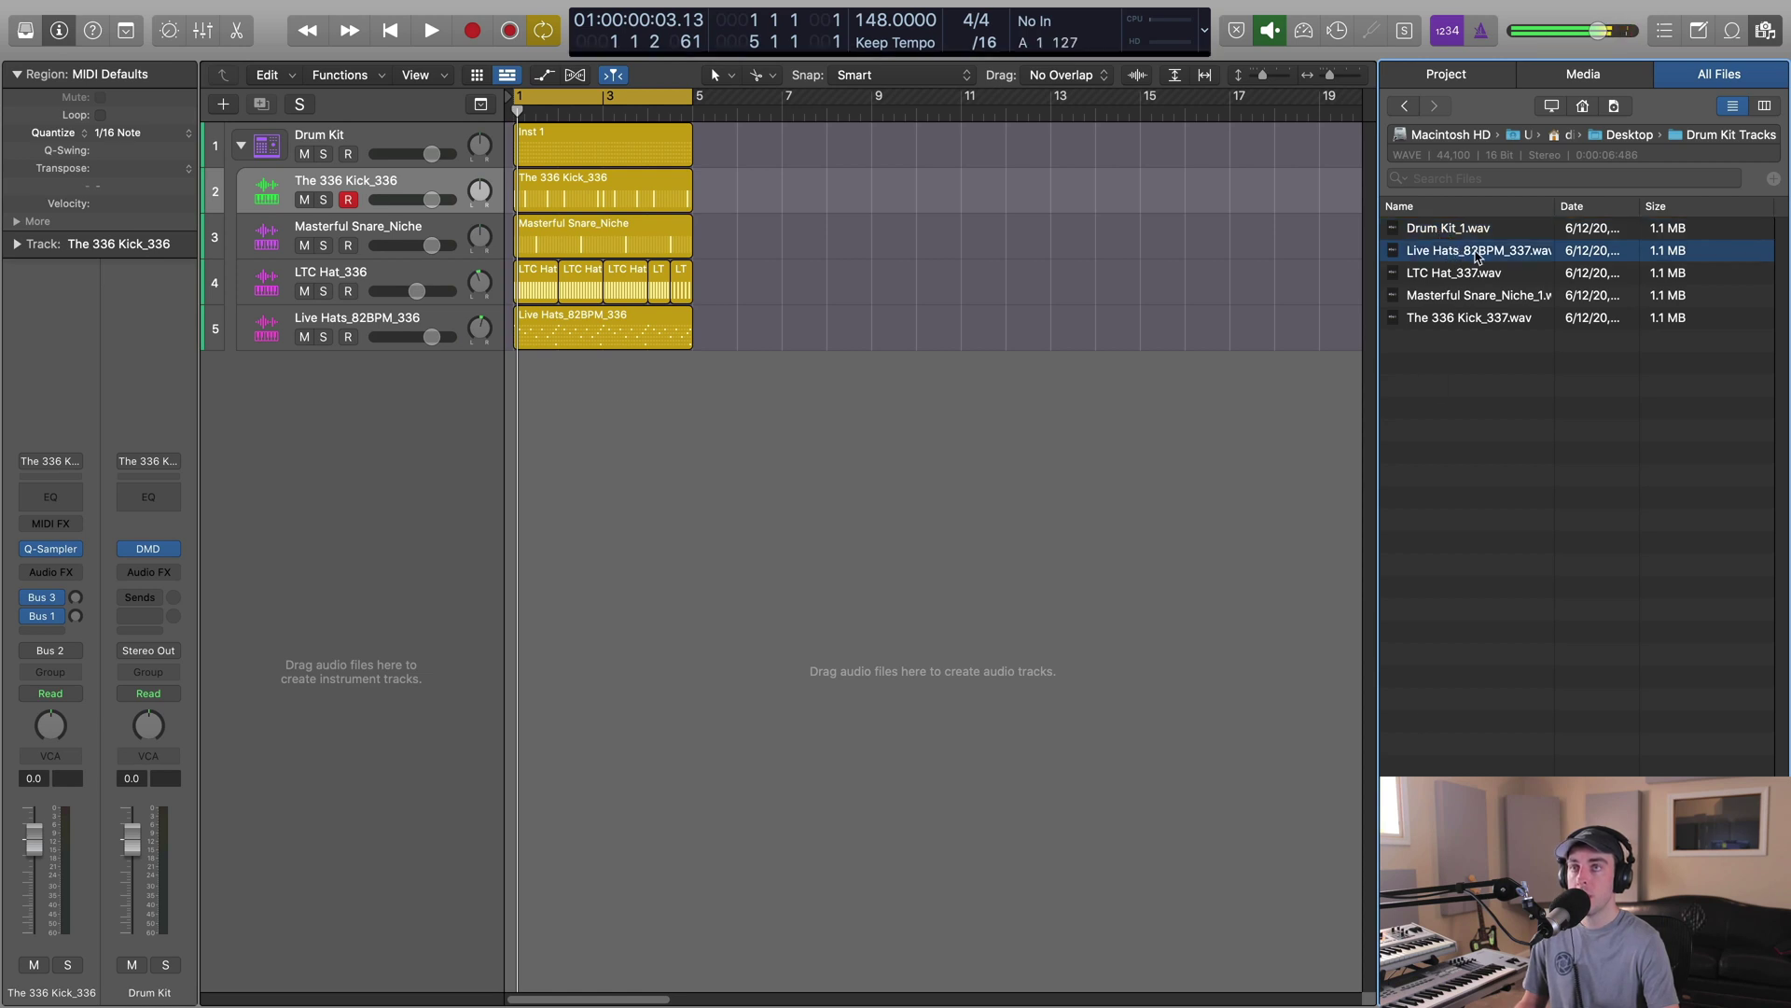
left_click(1477, 279)
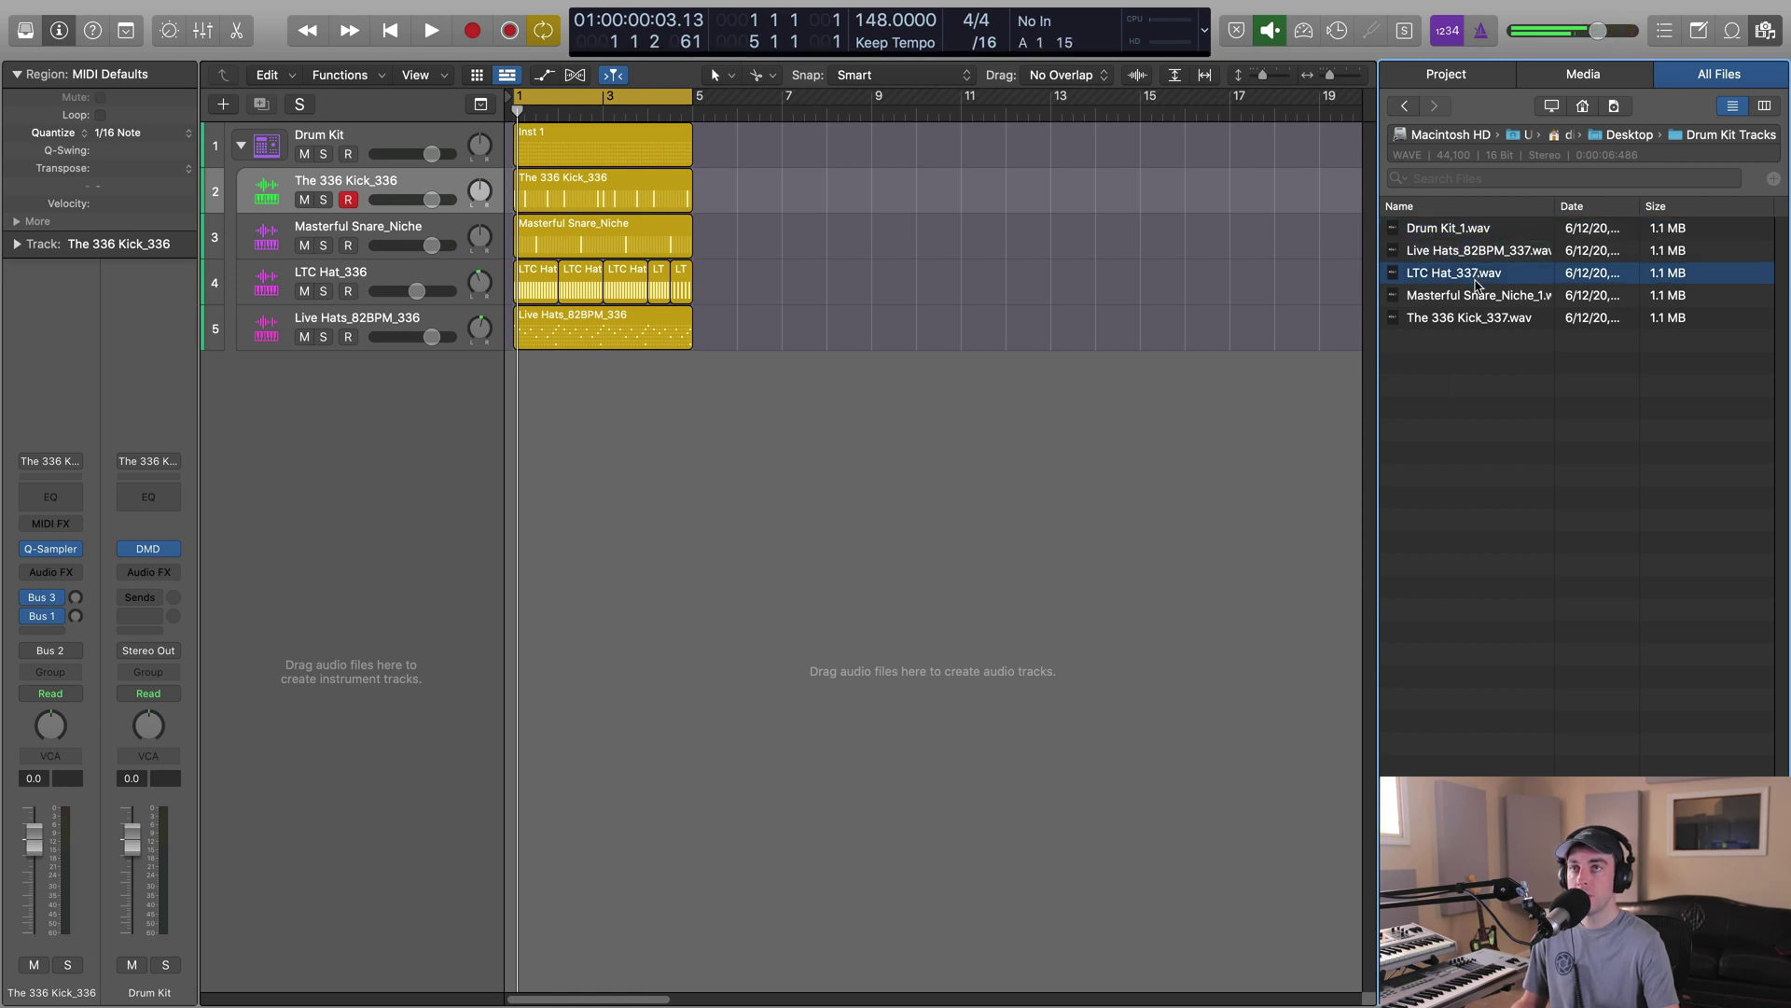
left_click(1472, 298)
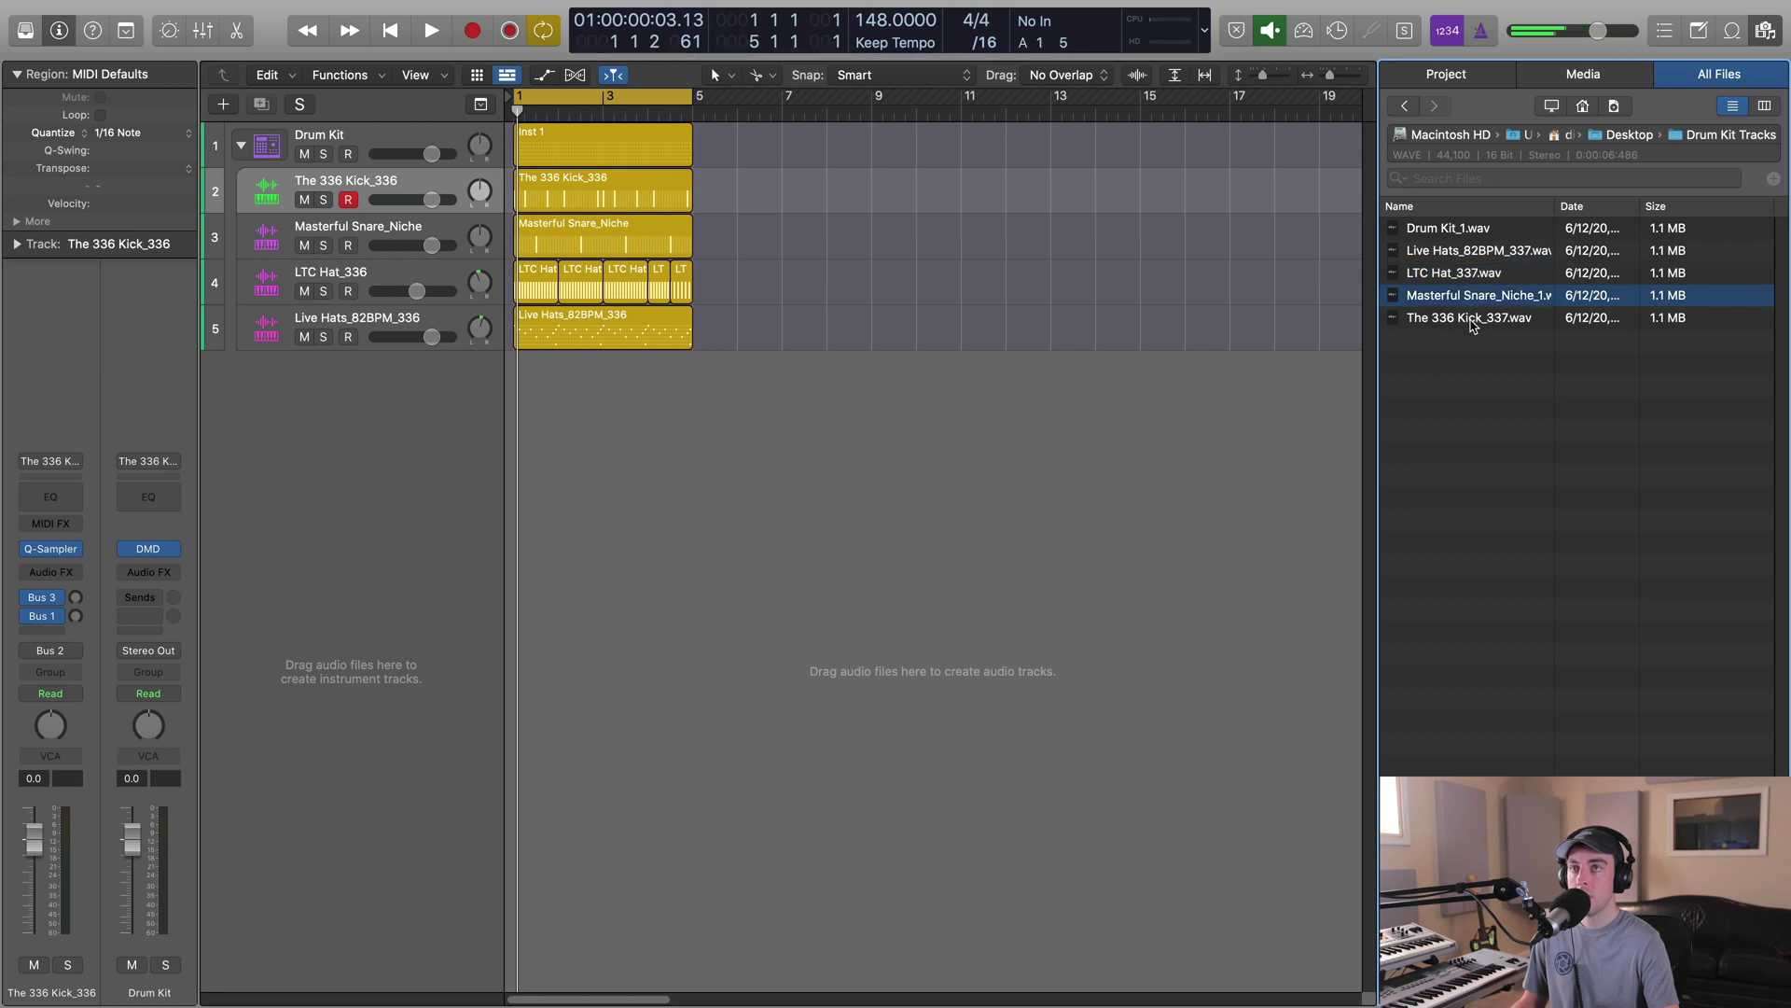
left_click(1471, 320)
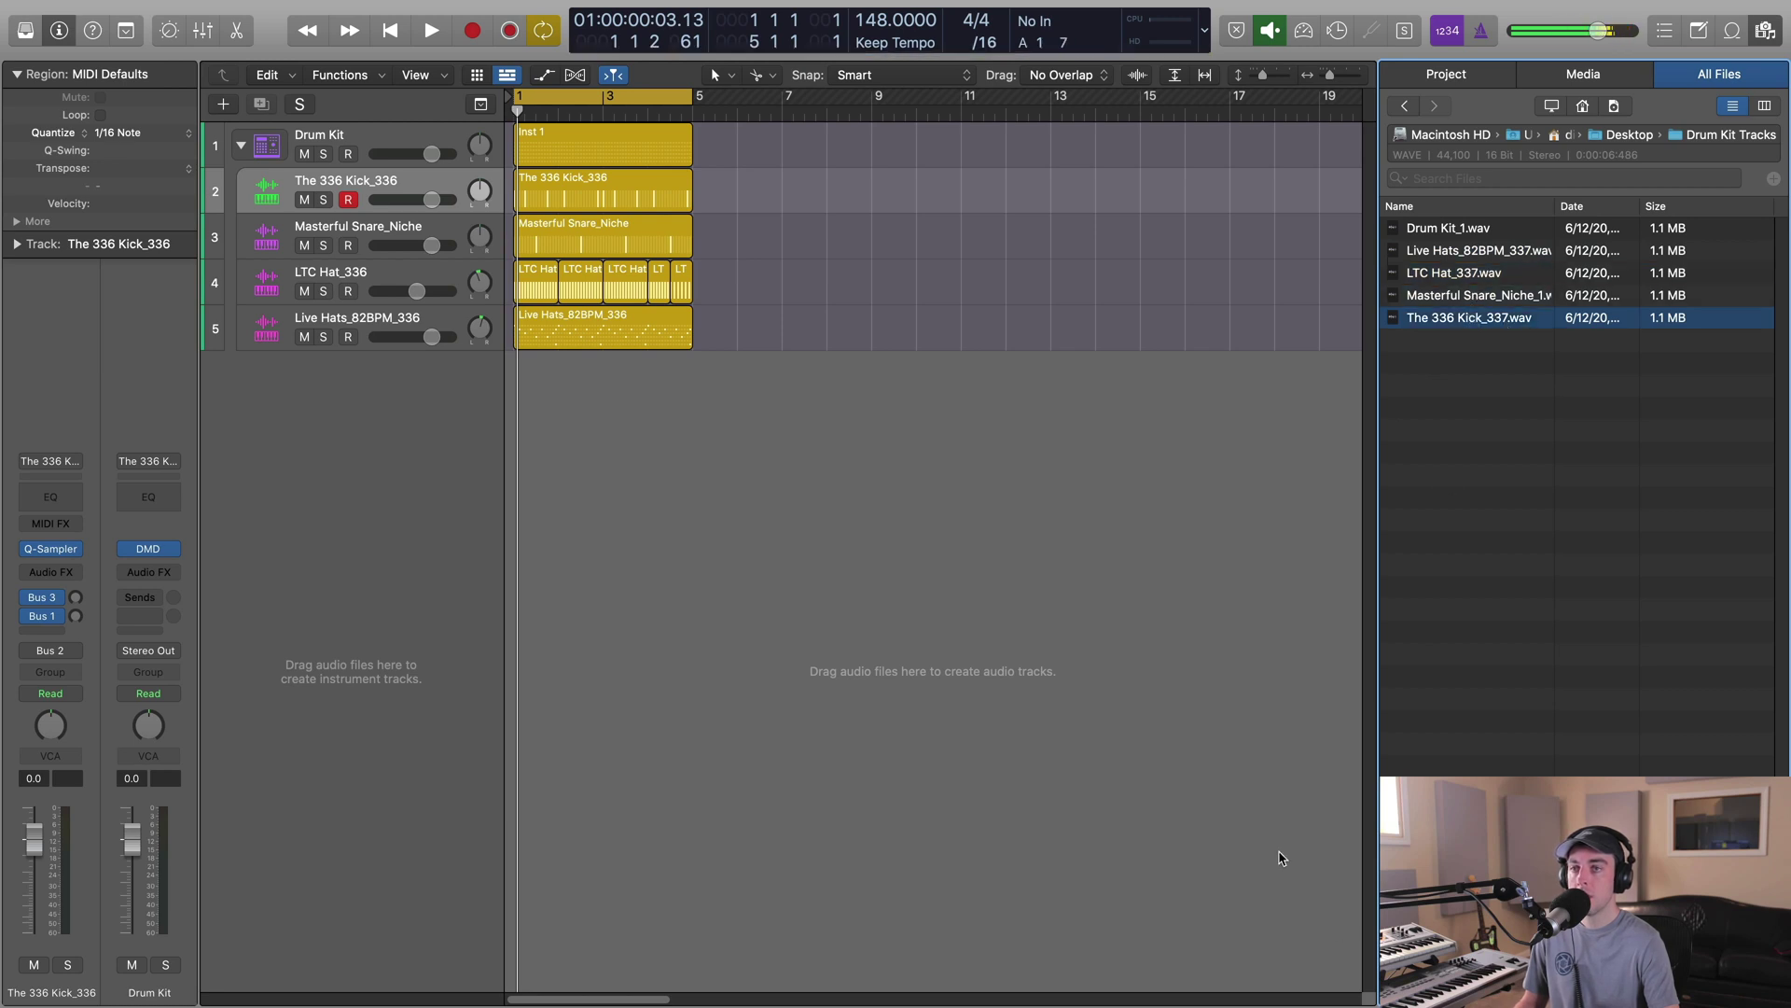
Play the start of the beat, and open the Live Hats pattern region in the Step Sequencer.
left_click(1157, 573)
key("space")
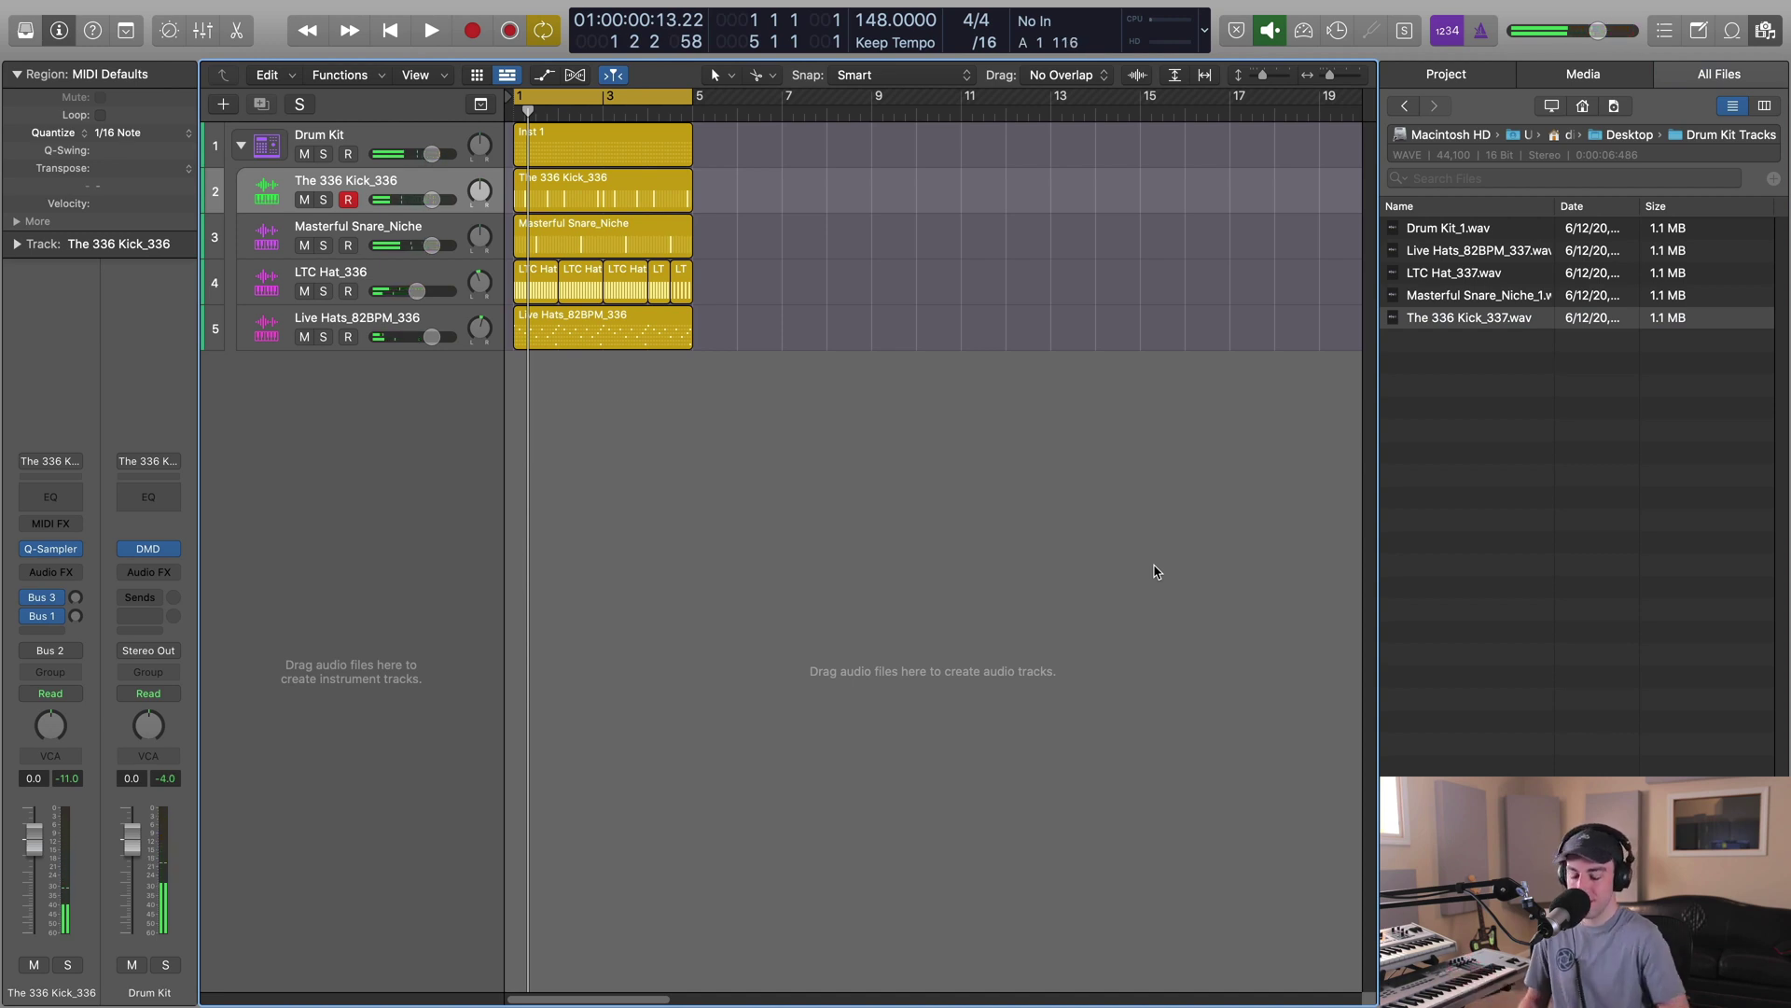
key("super+Right")
key("super+Right")
key("super+Right")
key("super+Right")
key("super+Left")
key("super+Left")
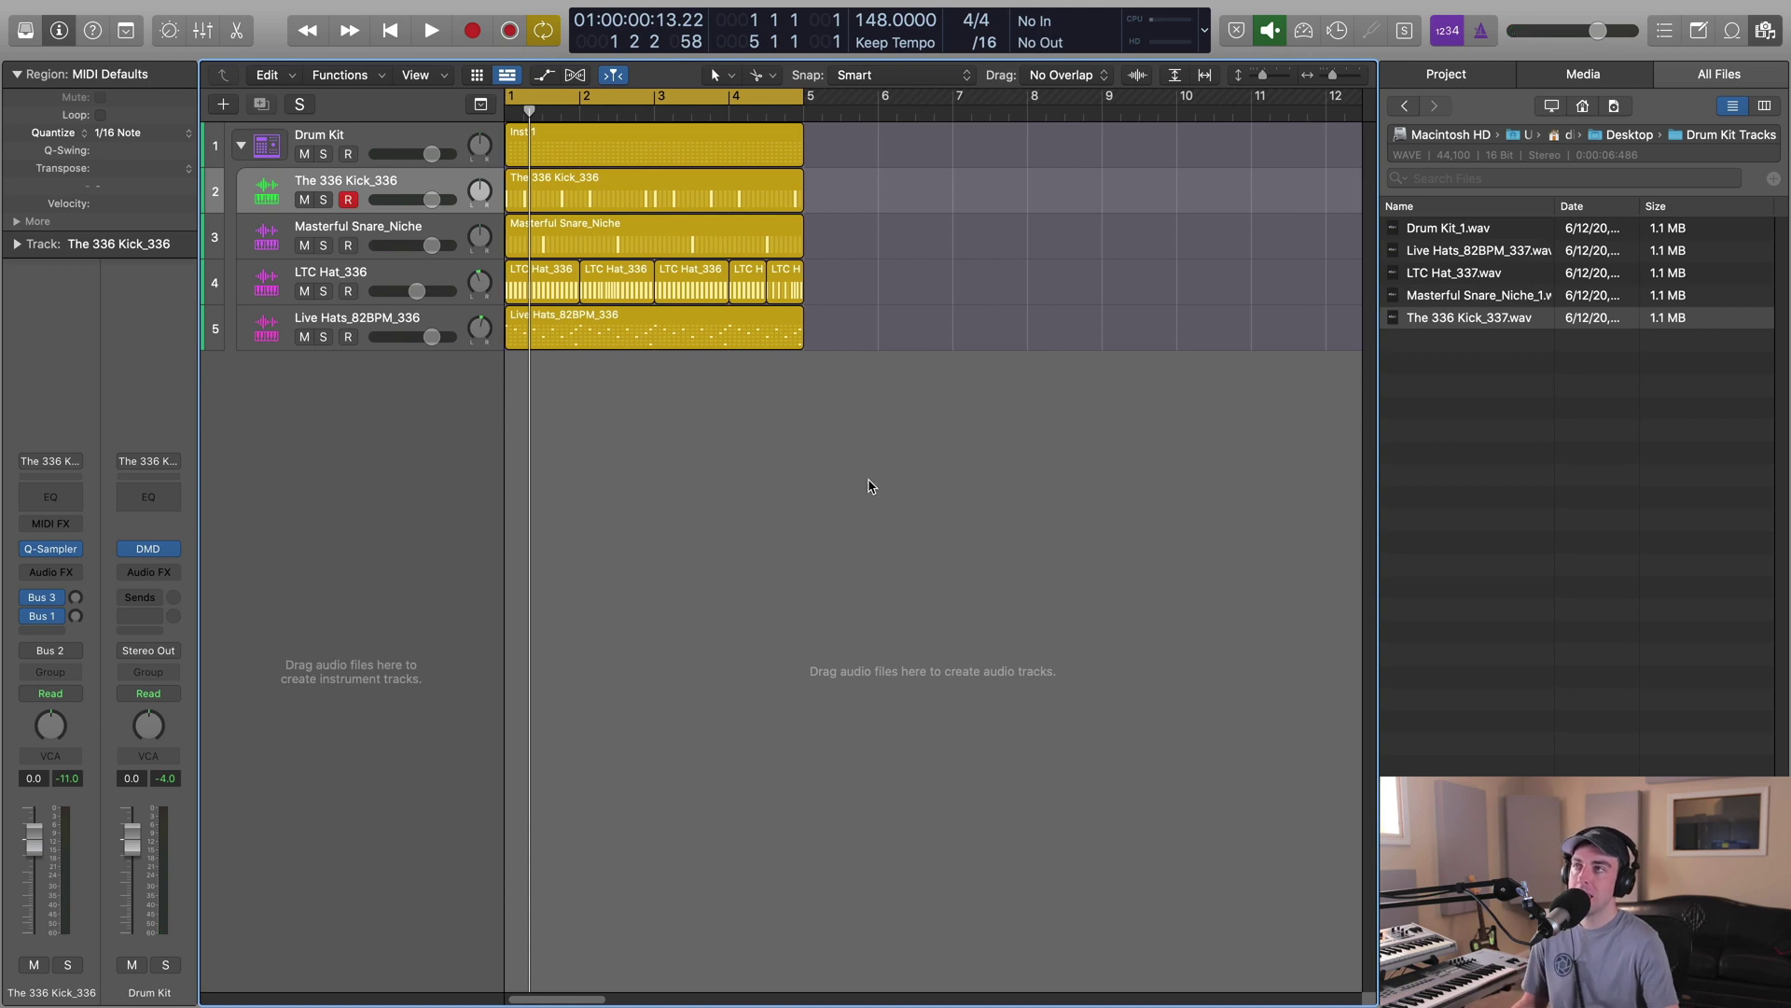
scroll(869, 486, "left", 1)
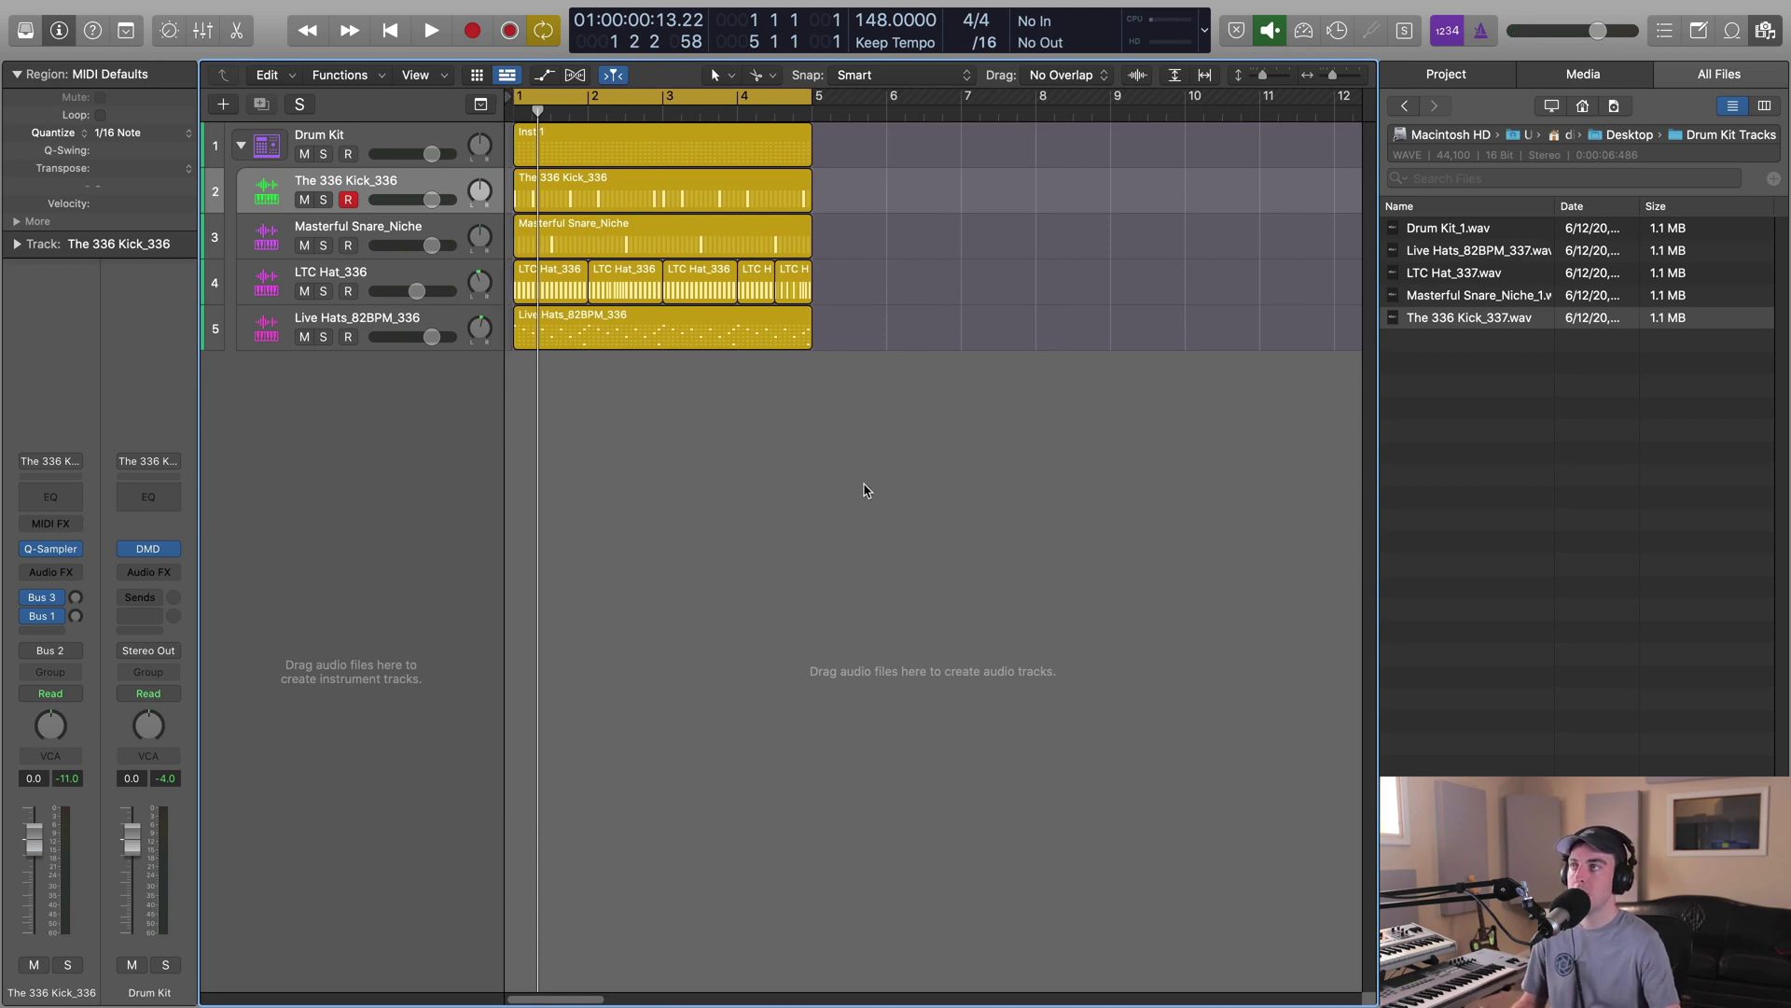
double_click(689, 333)
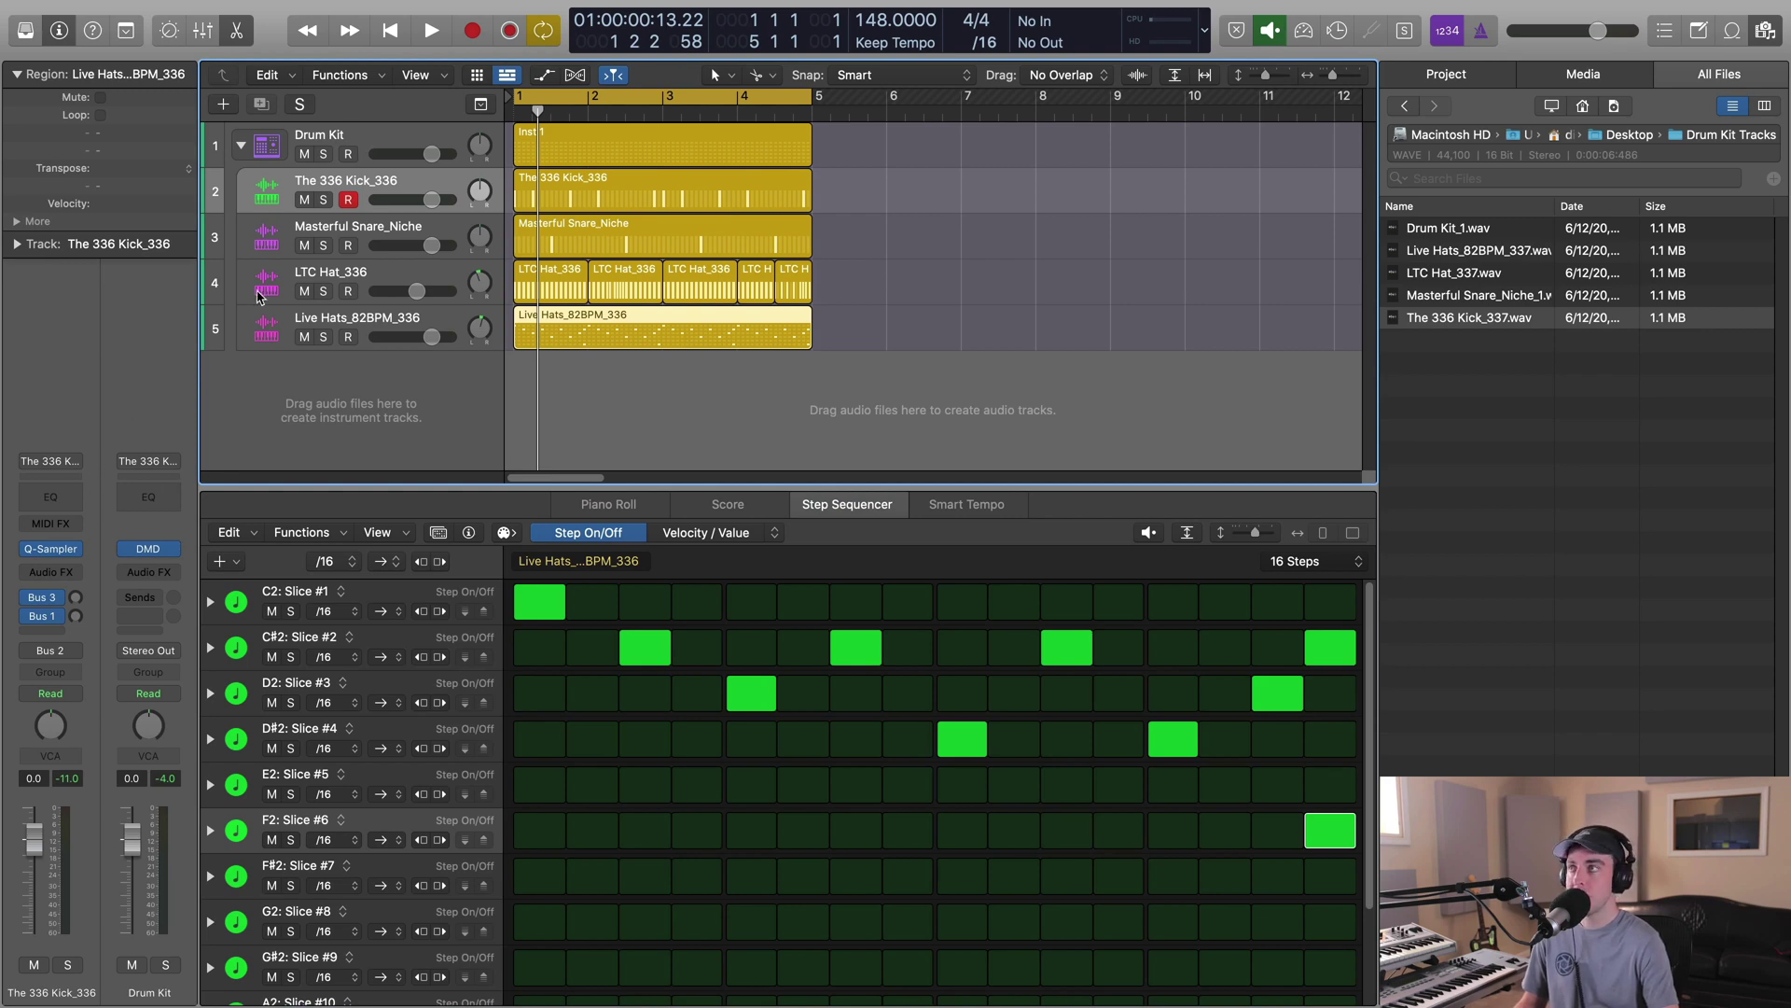
Open the kick's Quick Sampler and compare its Slice mode with One Shot, leaving it in One Shot.
left_click(51, 550)
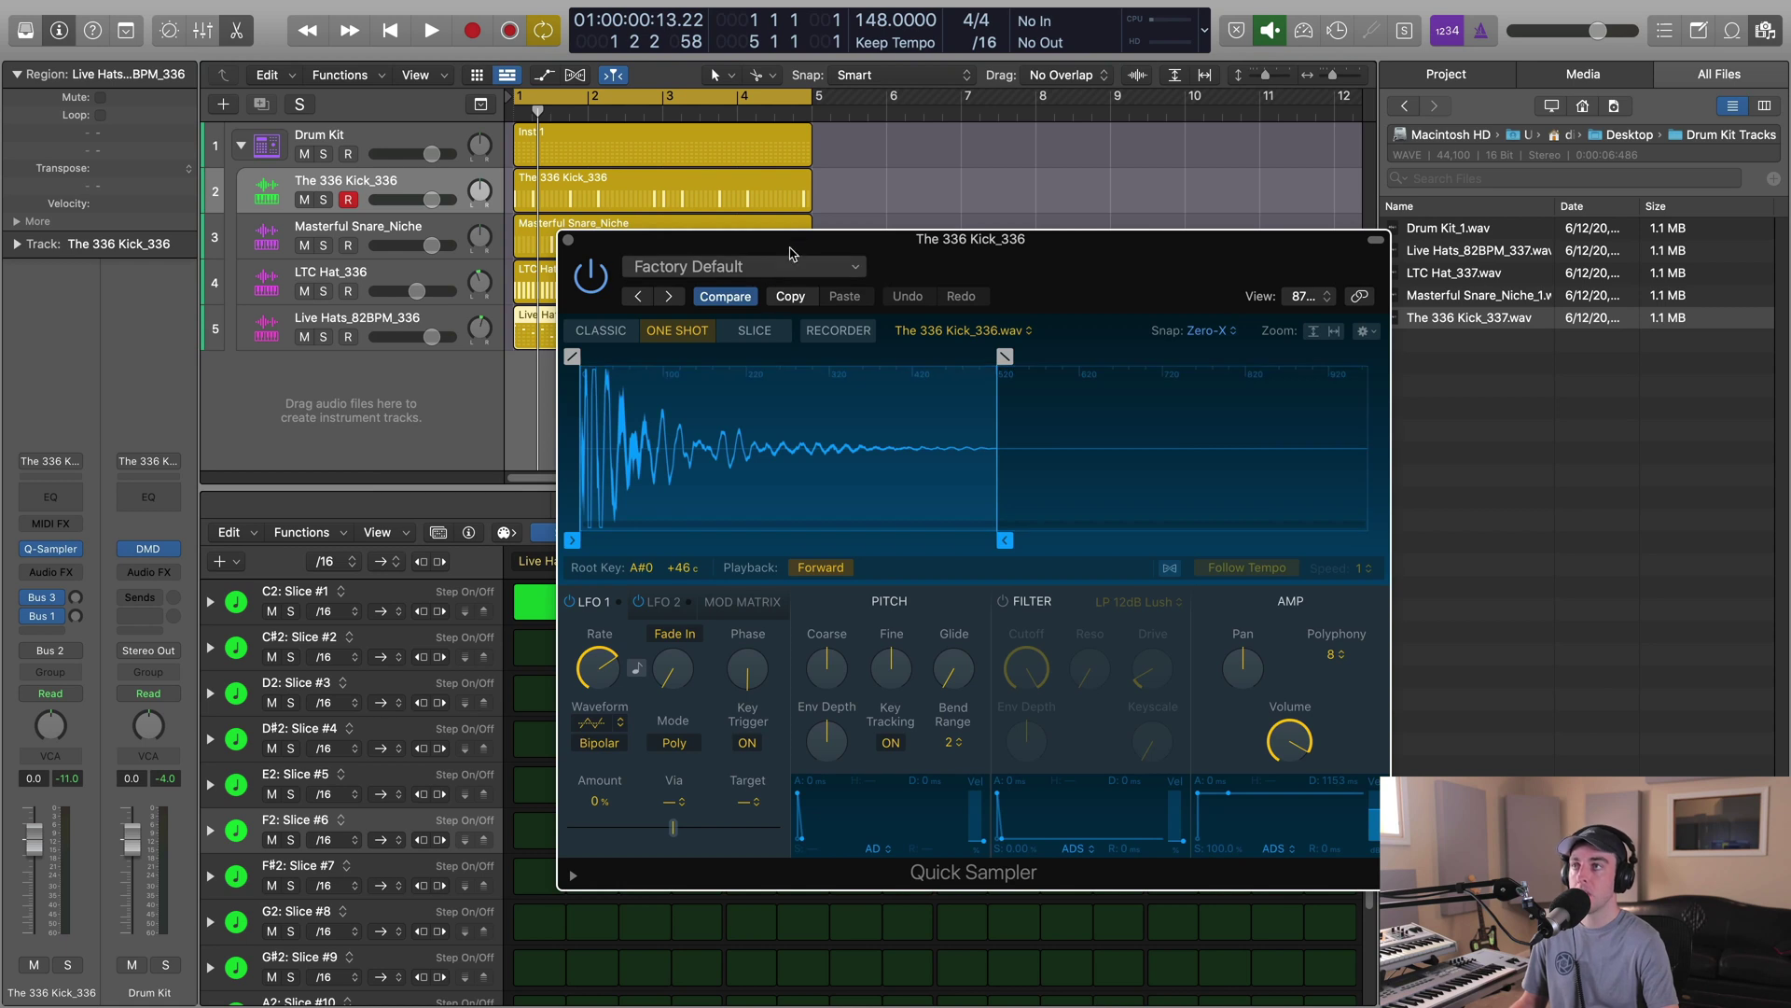
left_click_drag(745, 262, 614, 307)
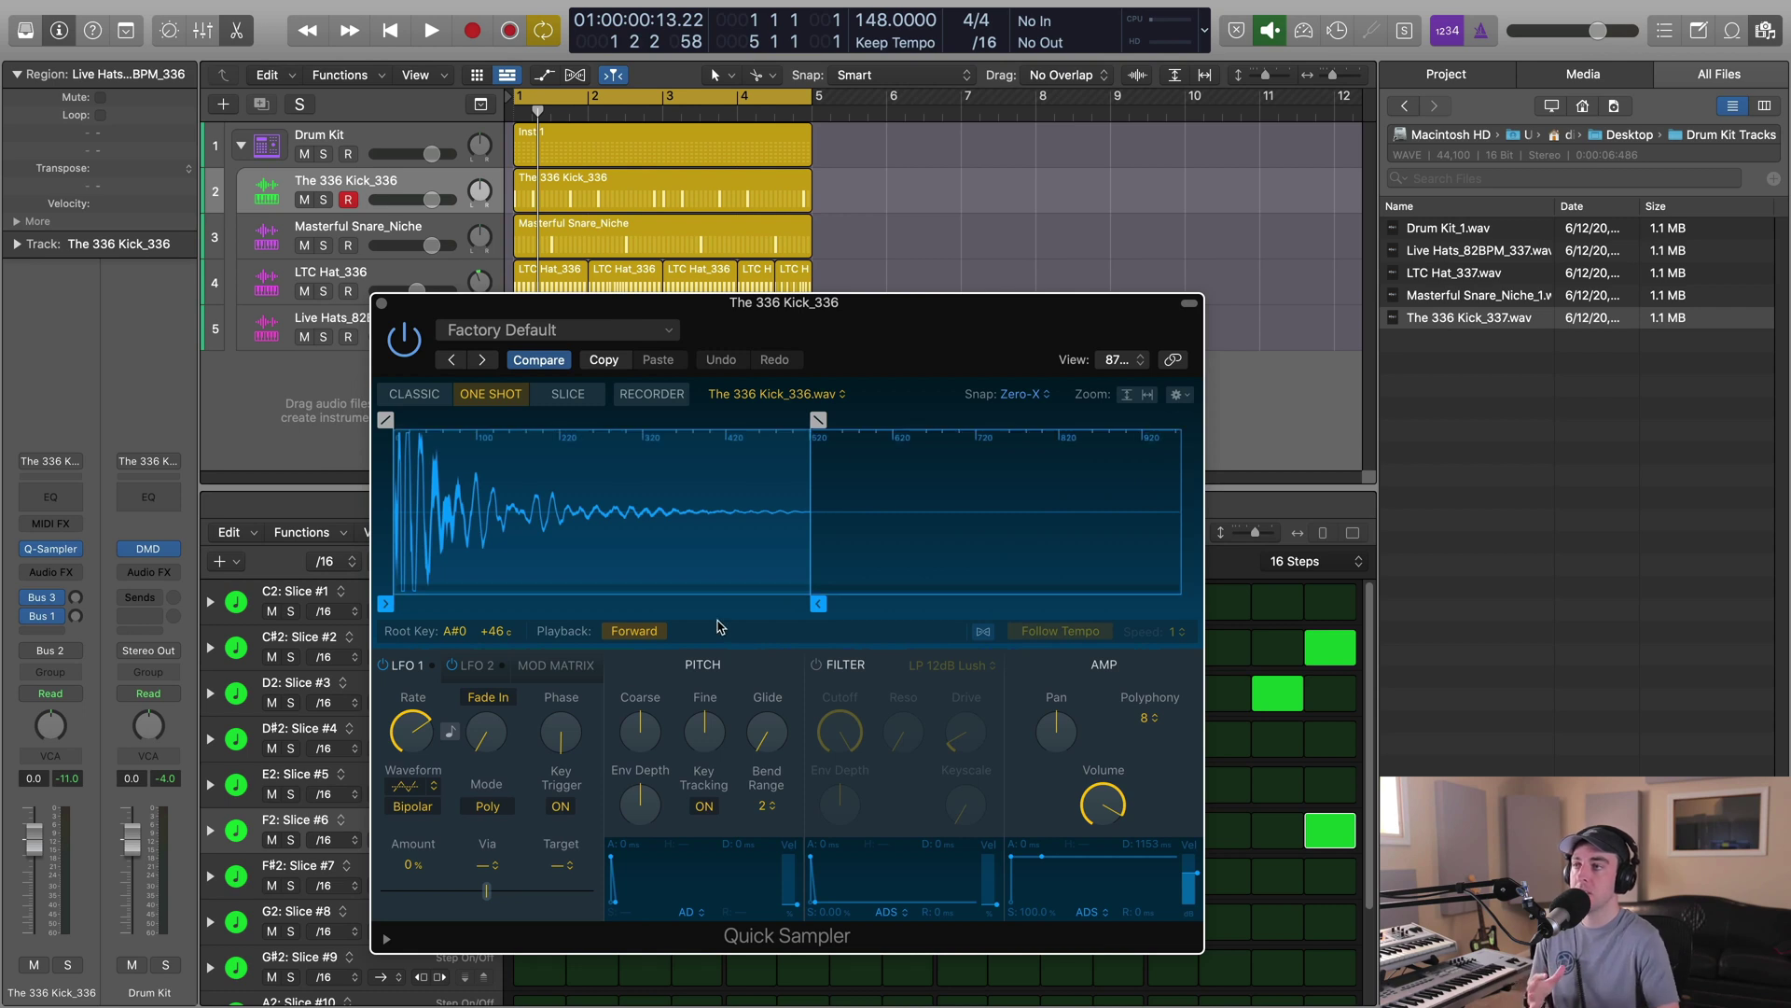
left_click(568, 393)
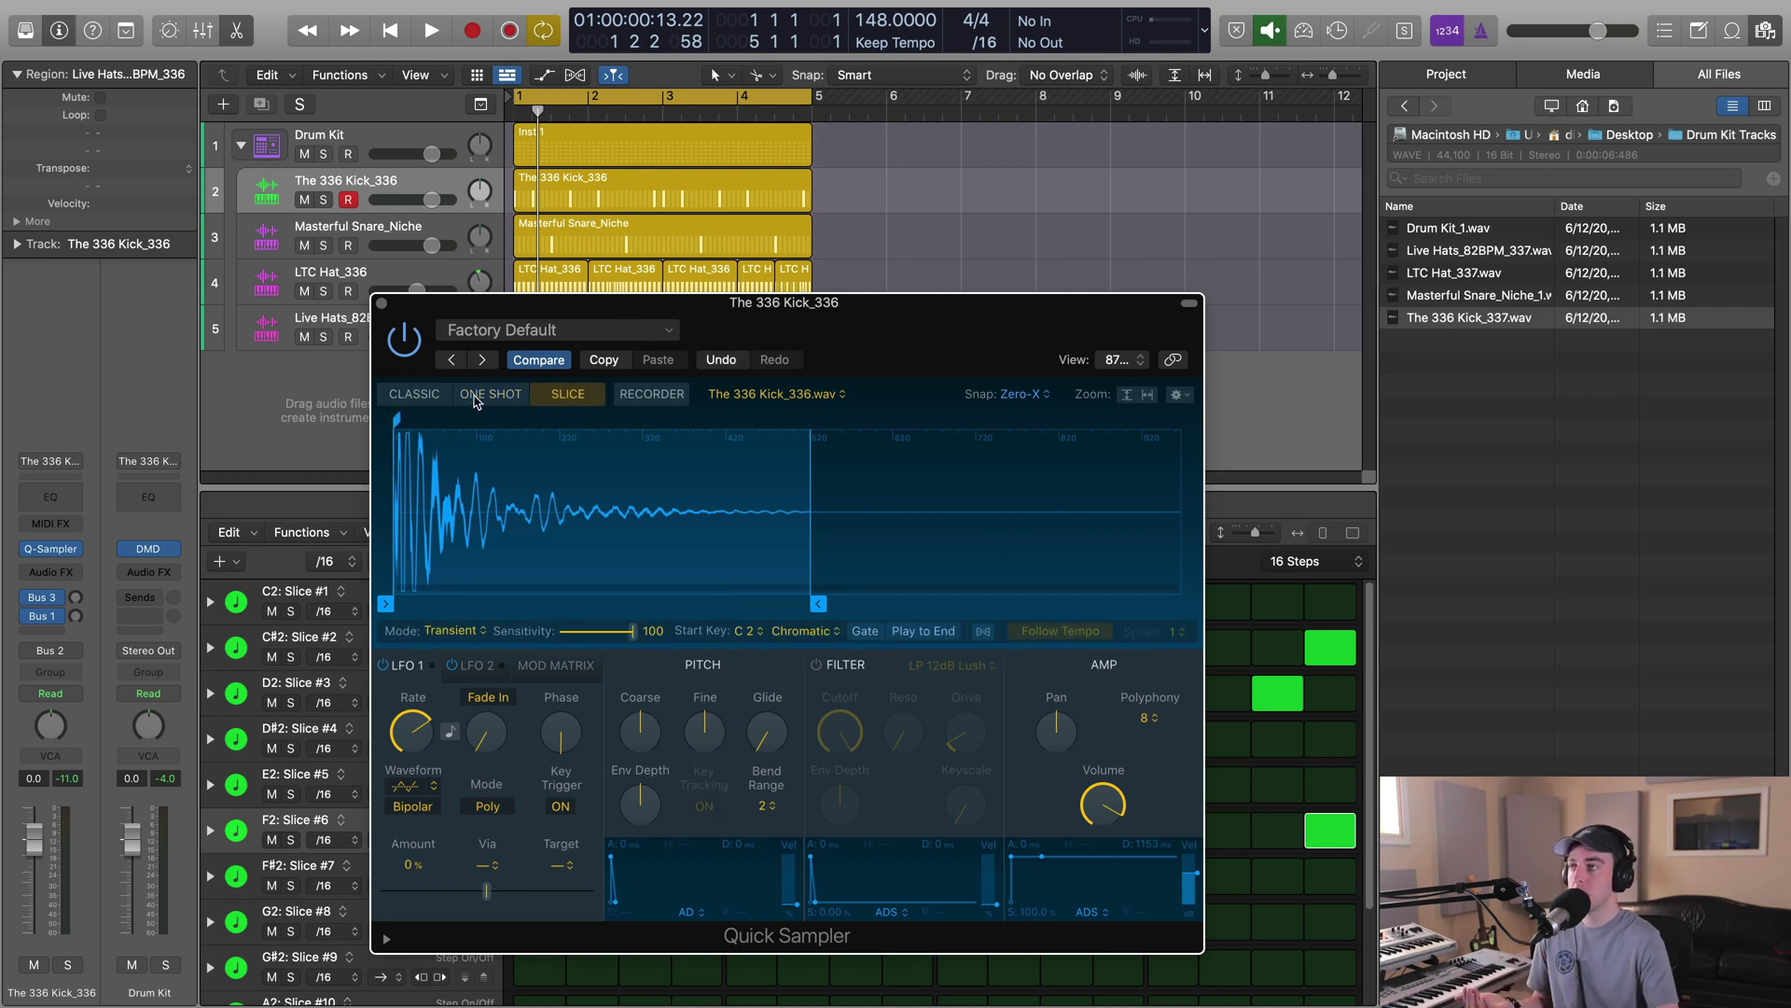
left_click(485, 394)
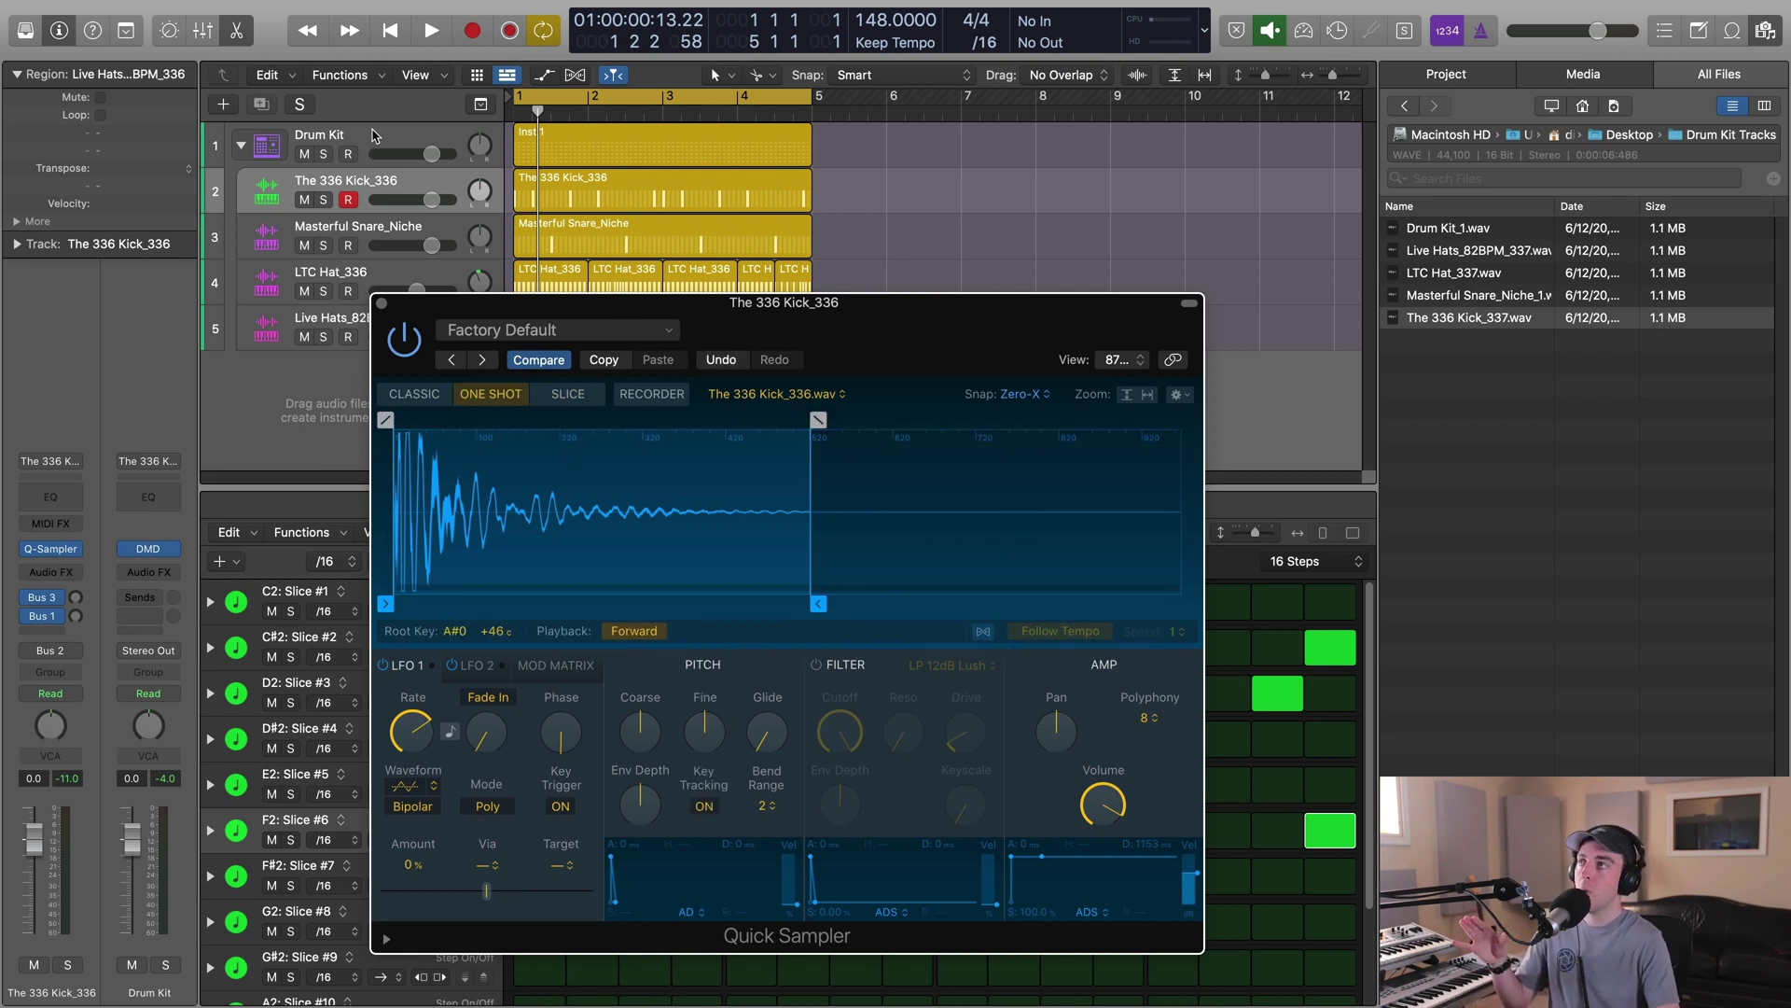
View the Drum Kit track's Drum Machine Designer pads, and close both it and the kick's Quick Sampler.
left_click(376, 135)
left_click(51, 572)
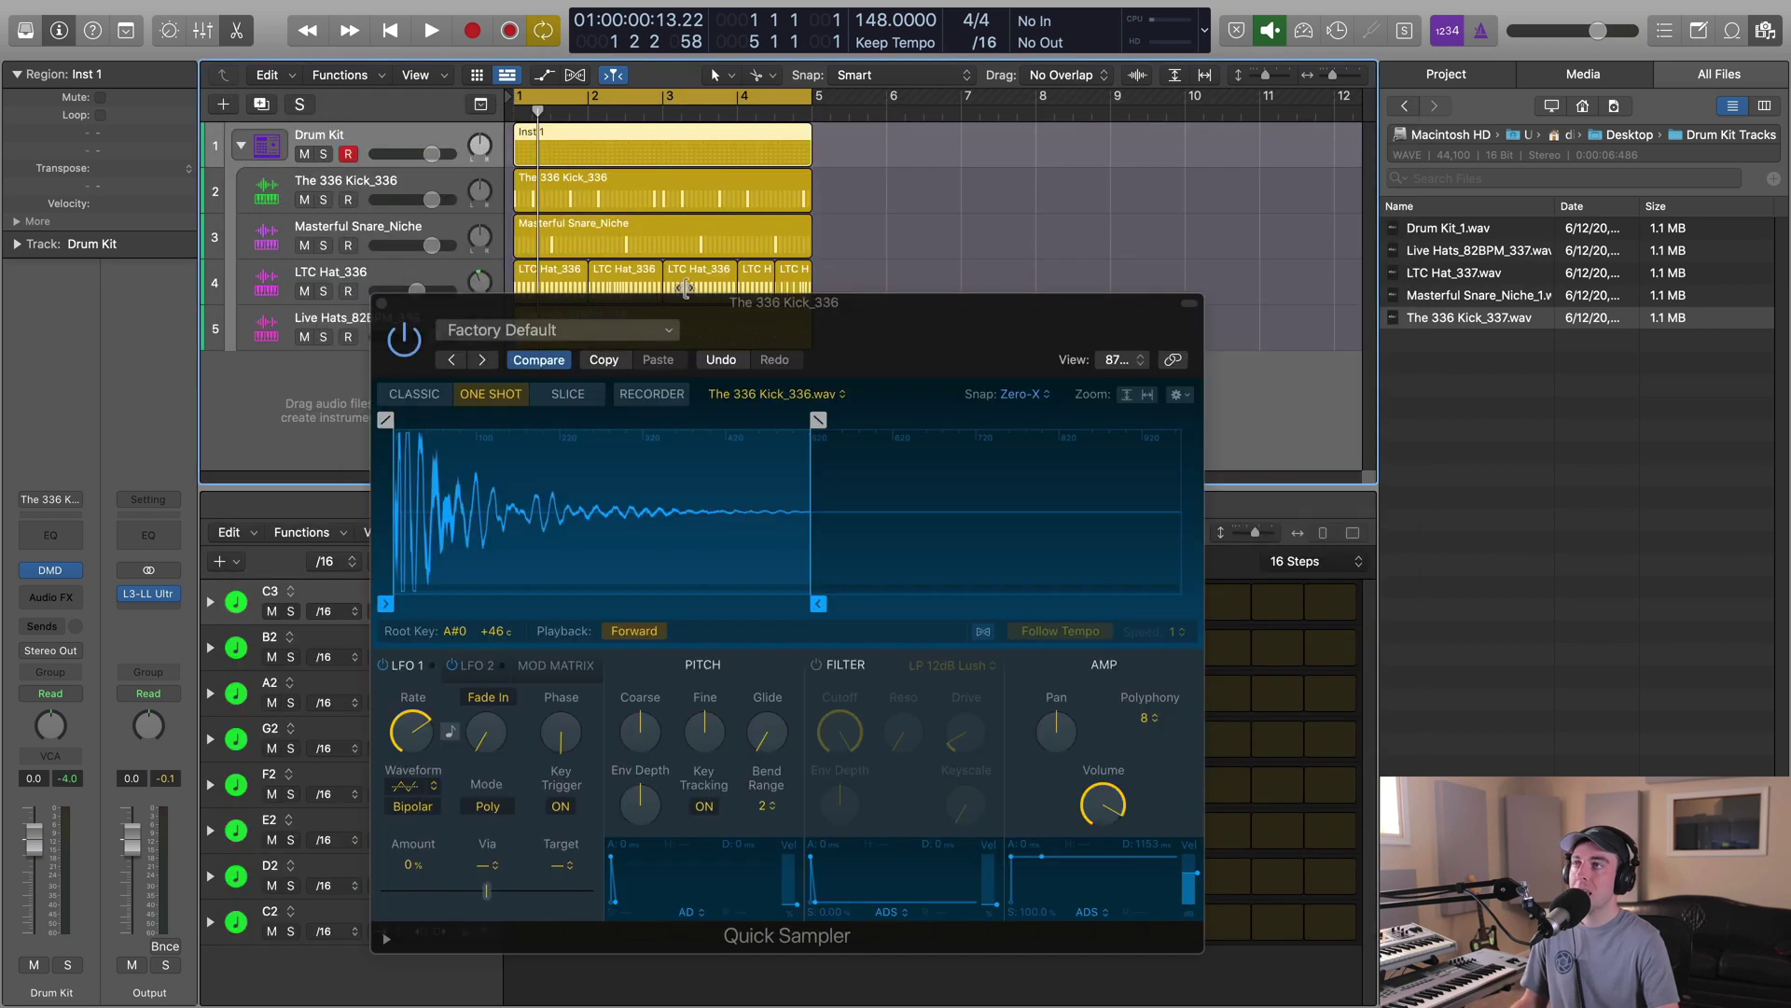
left_click(239, 112)
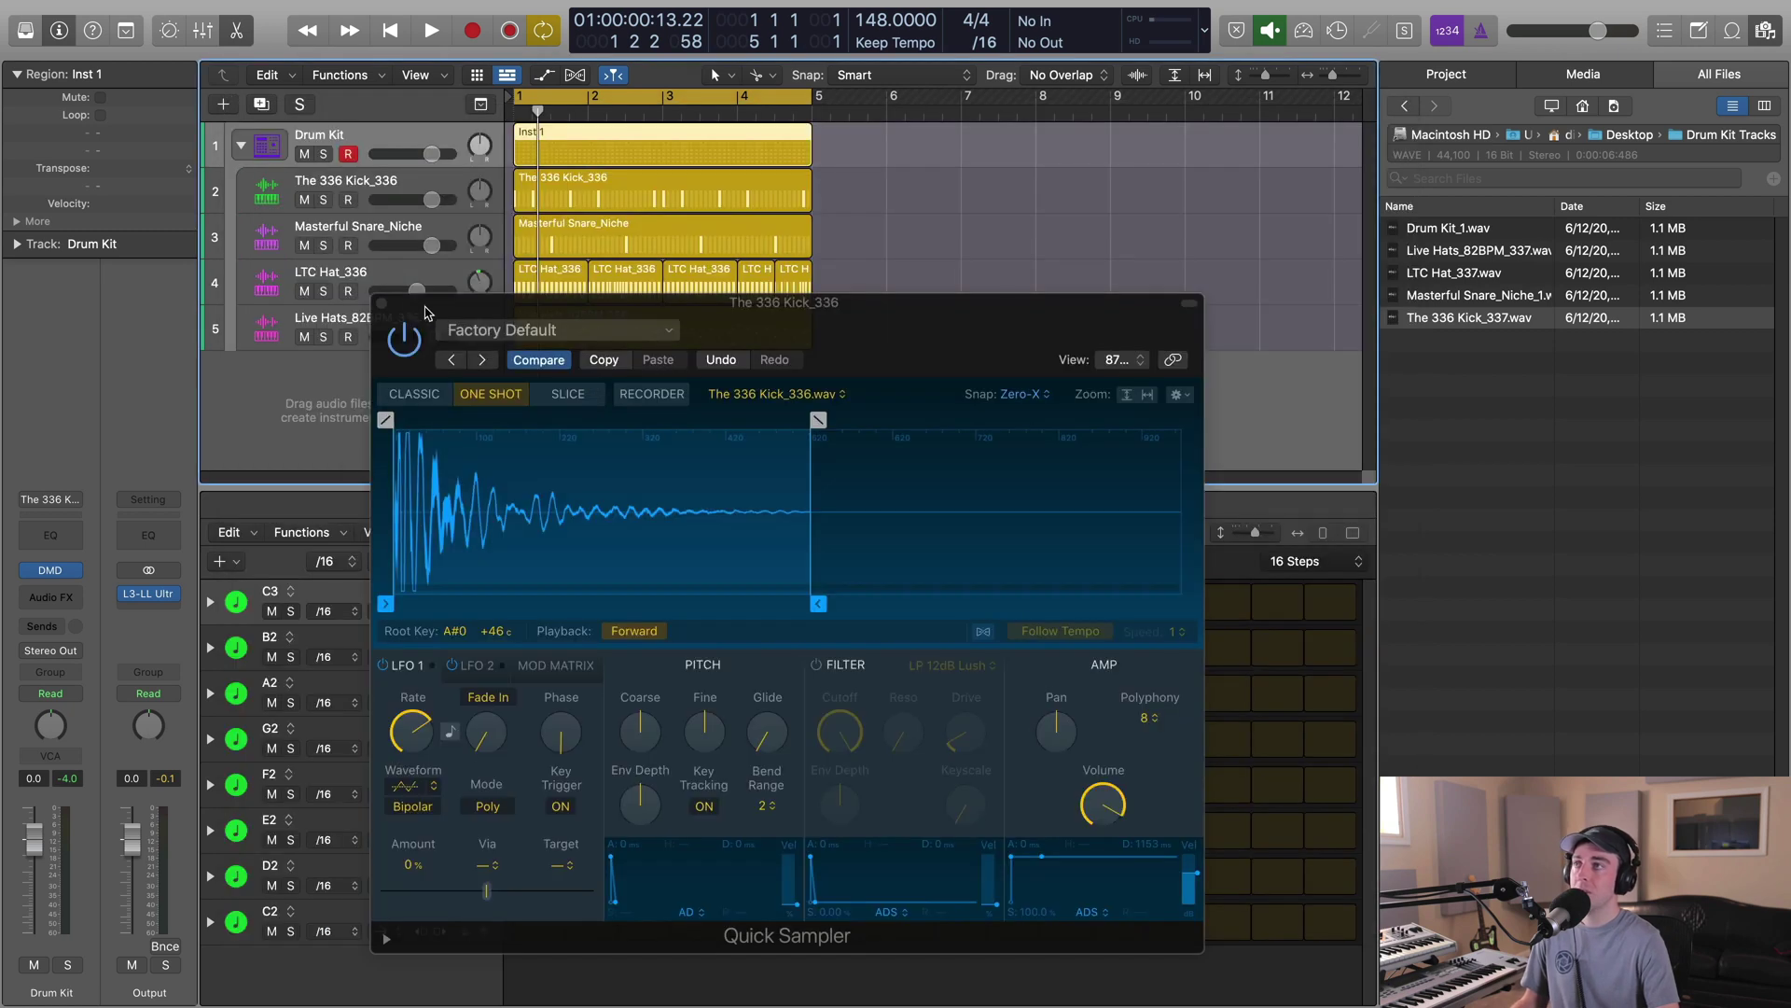
key("super+w")
Examine the step patterns and step rates of the LTC Hat regions, ending on the last one.
left_click(792, 293)
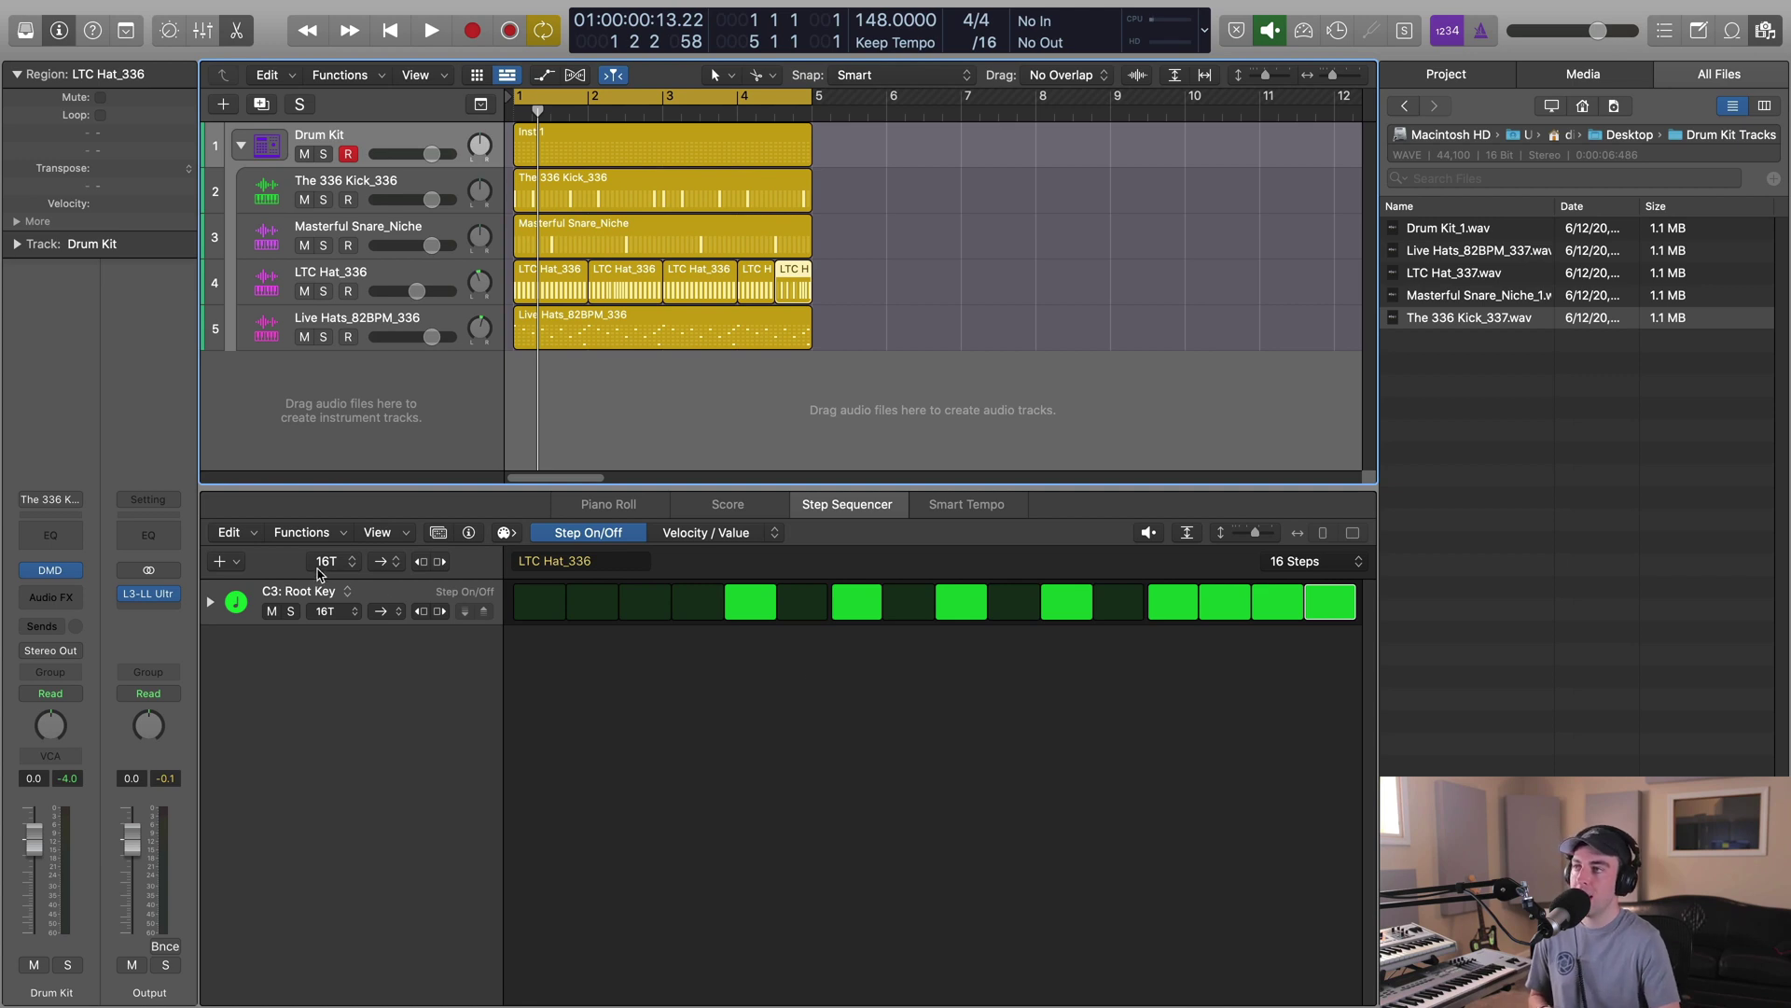
left_click(753, 282)
left_click(786, 276)
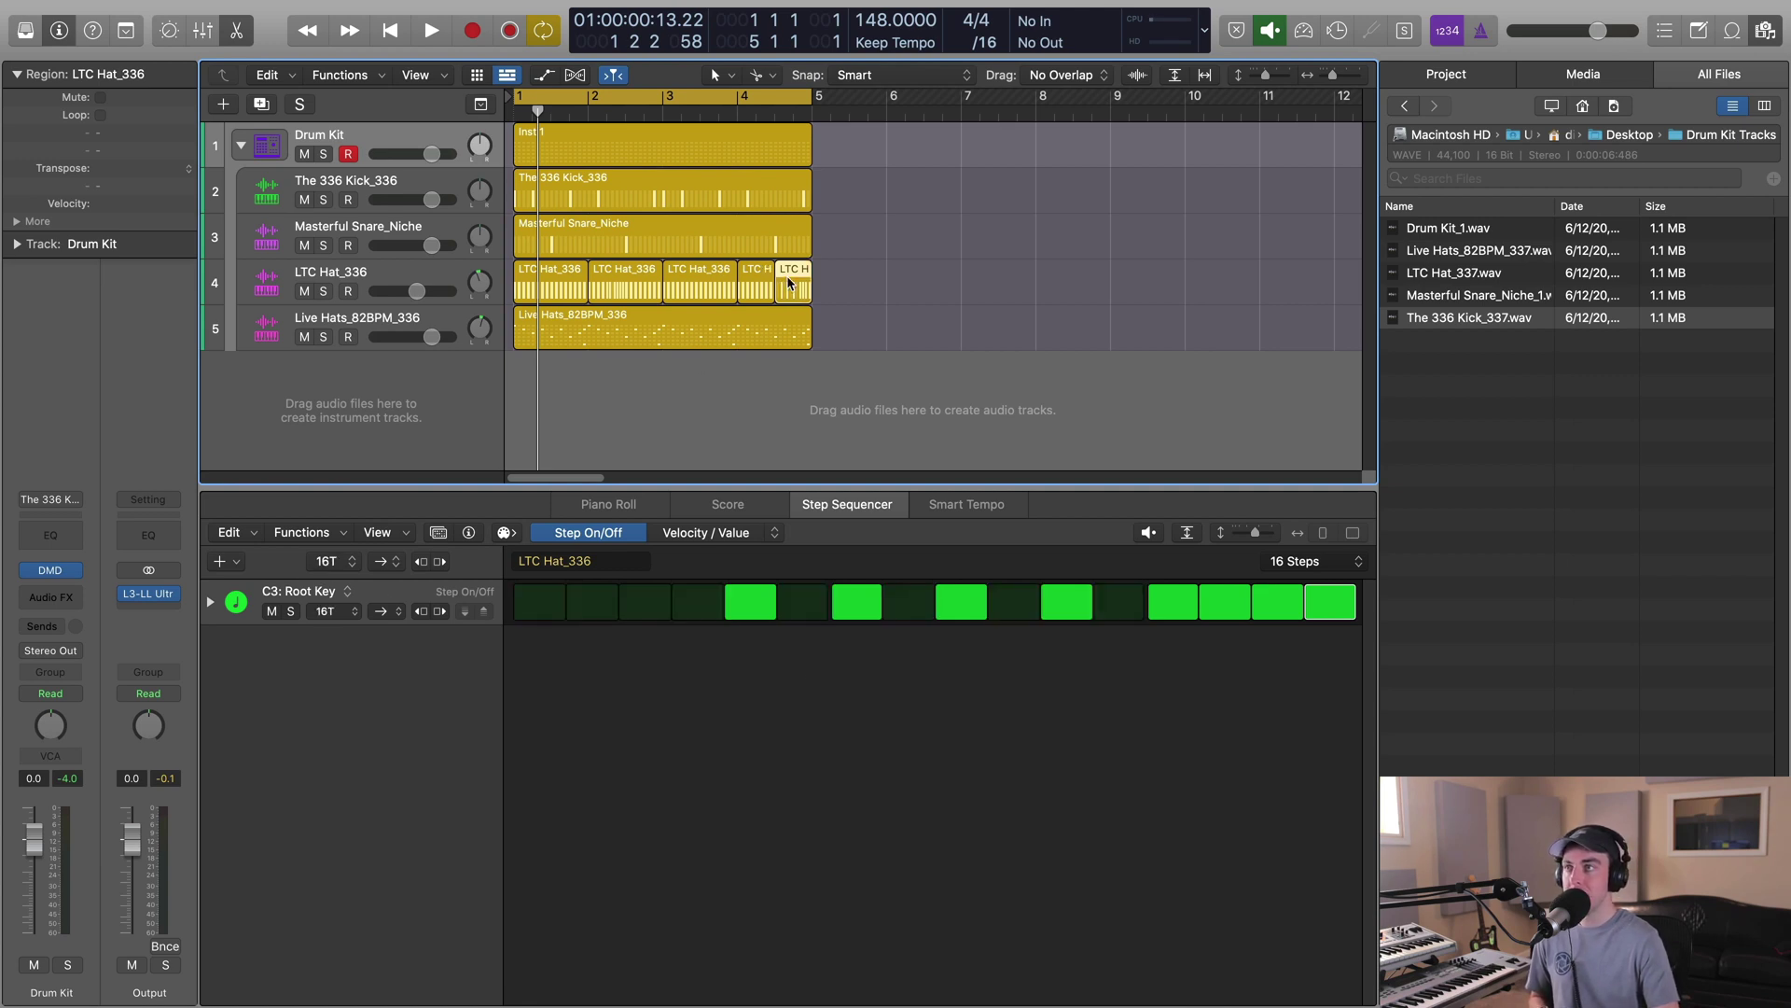
left_click(407, 280)
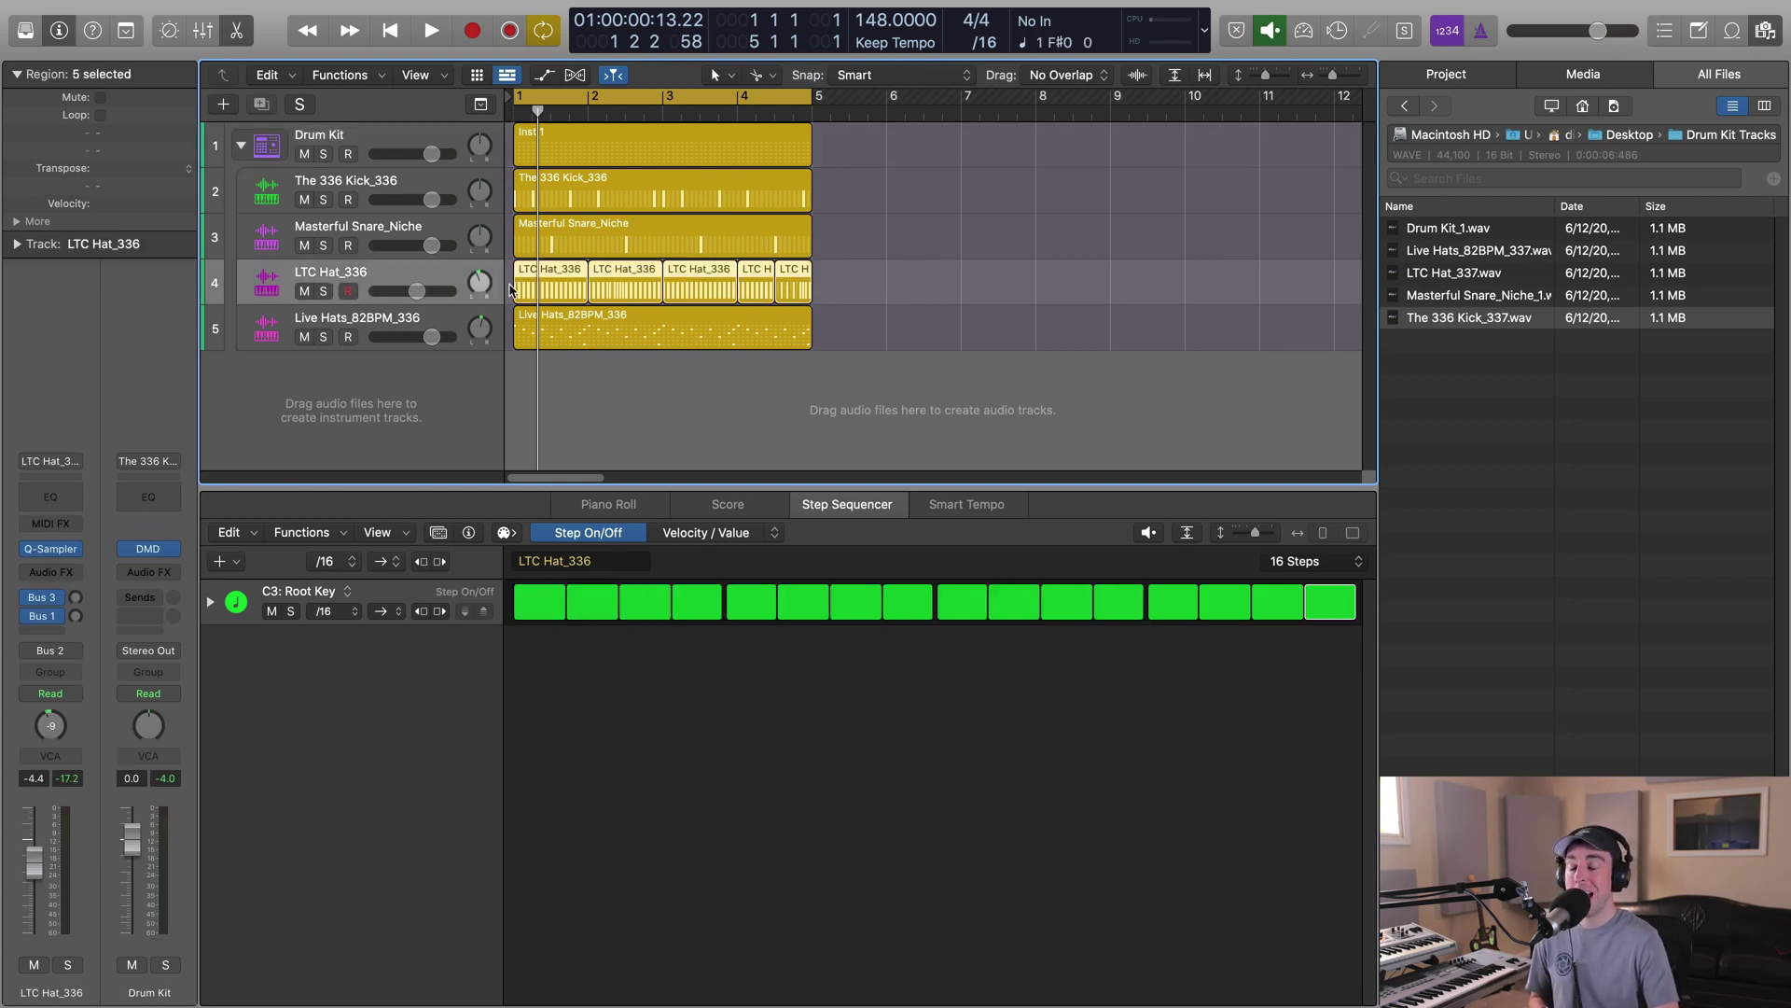
left_click(798, 290)
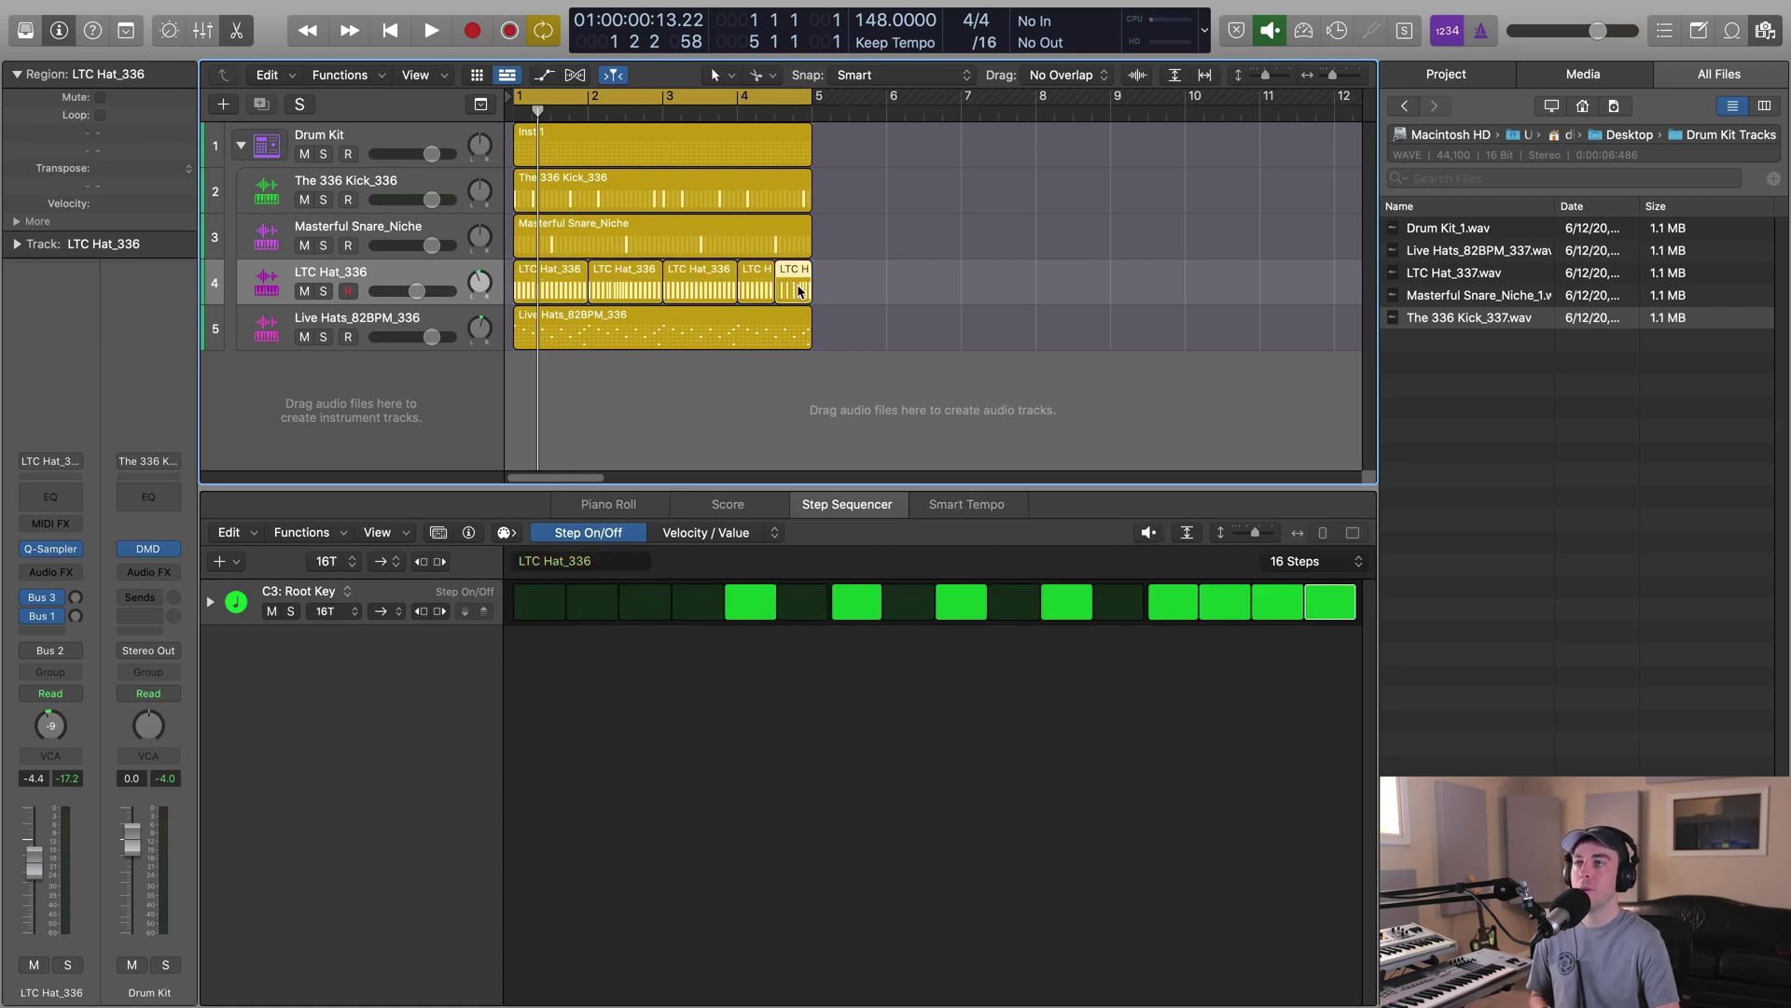